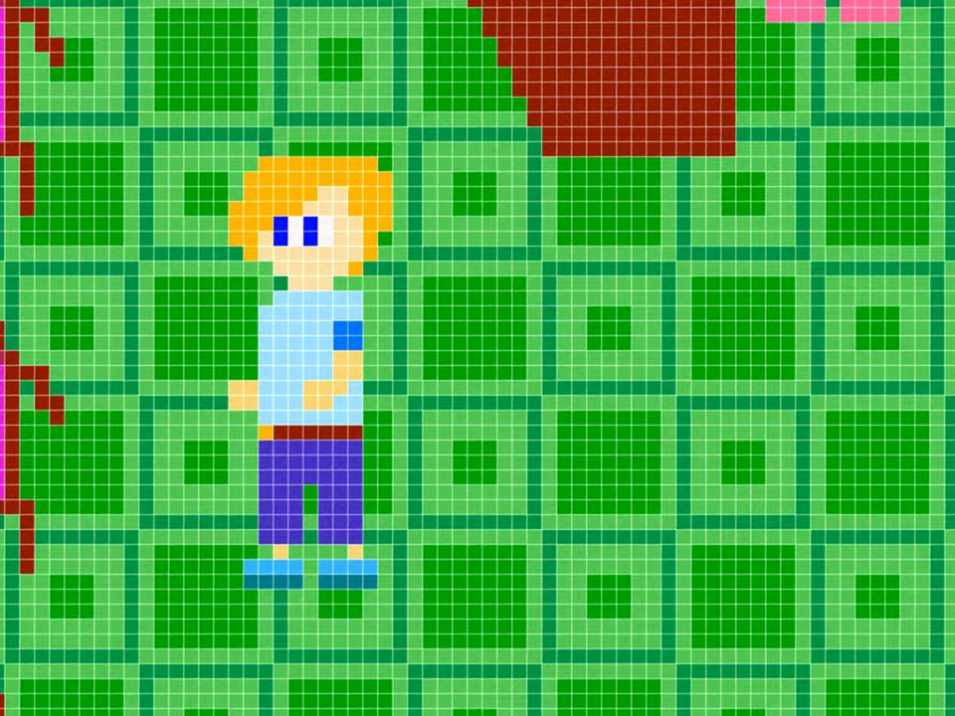
pyautogui.hotkey('alt', 'f')
pyautogui.press('n')
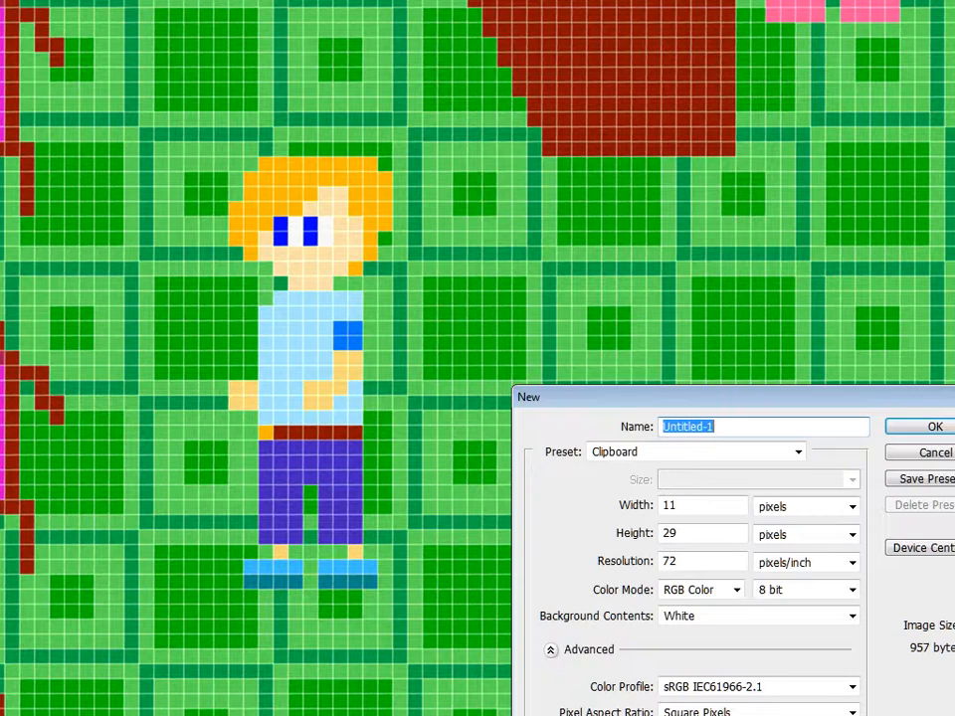
pyautogui.moveTo(696, 396); pyautogui.dragTo(513, 312)
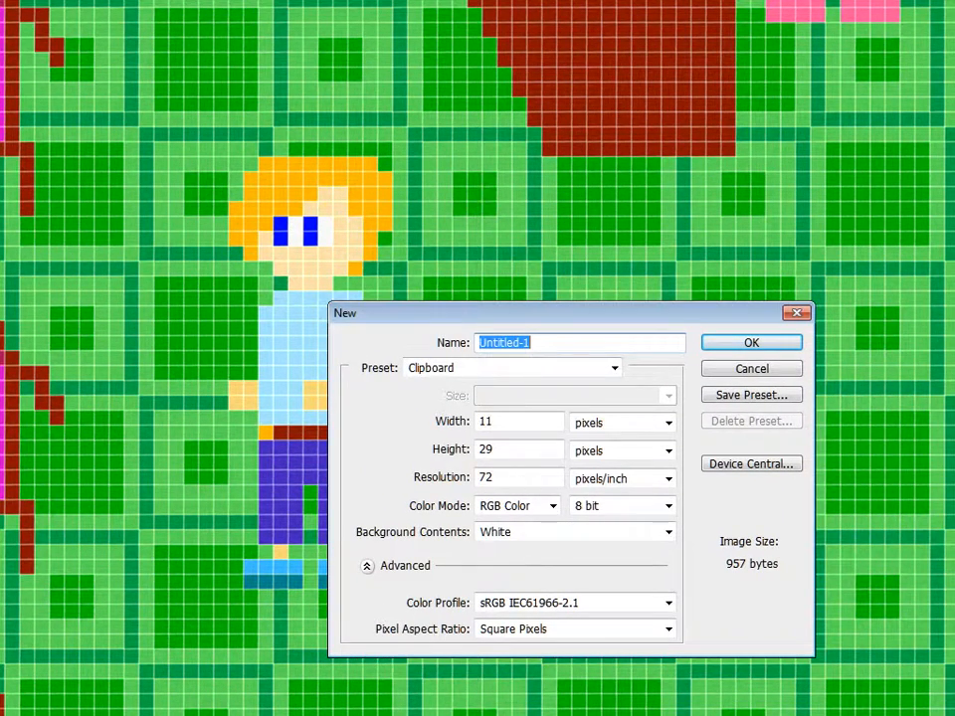
pyautogui.press('Return')
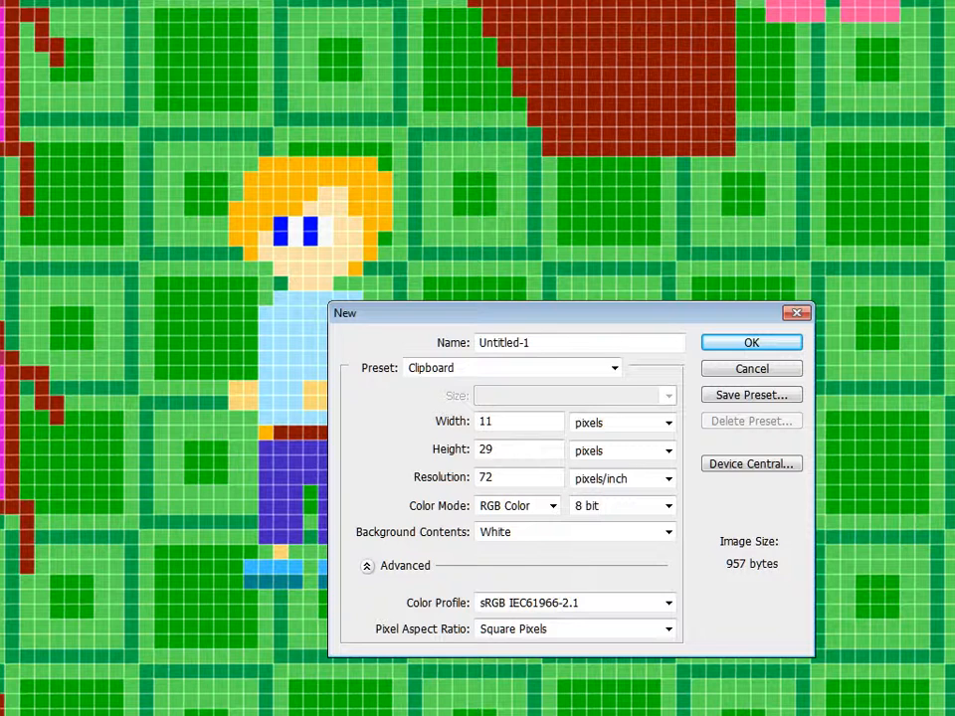
pyautogui.press('Return')
pyautogui.hotkey('ctrl', 'v')
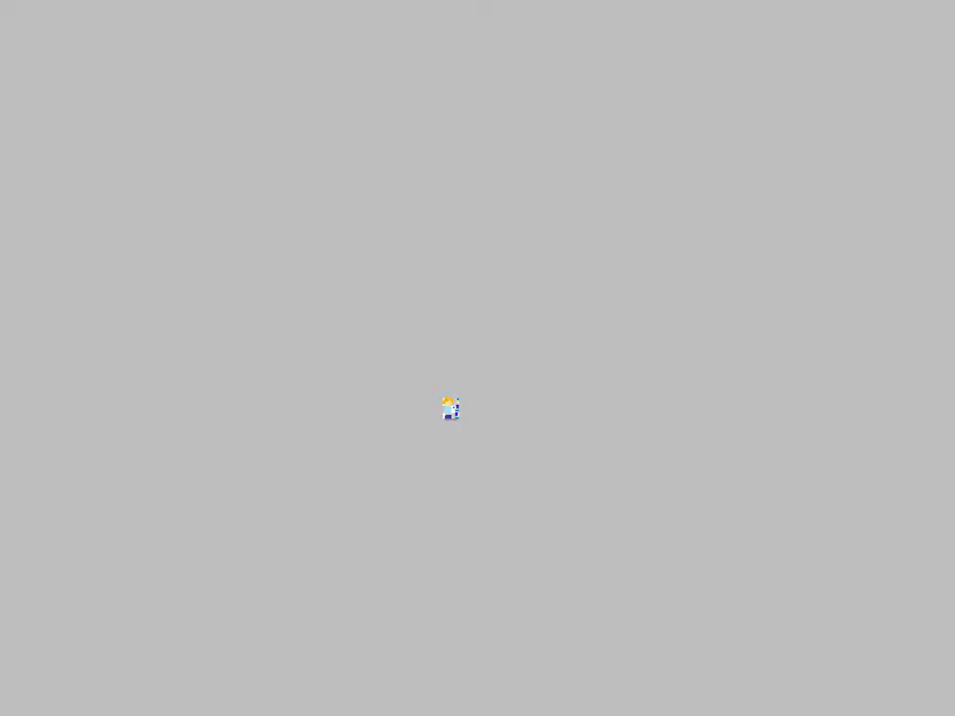
# - Check the pixel dimensions of the existing small character image
pyautogui.hotkey('alt', 'i')
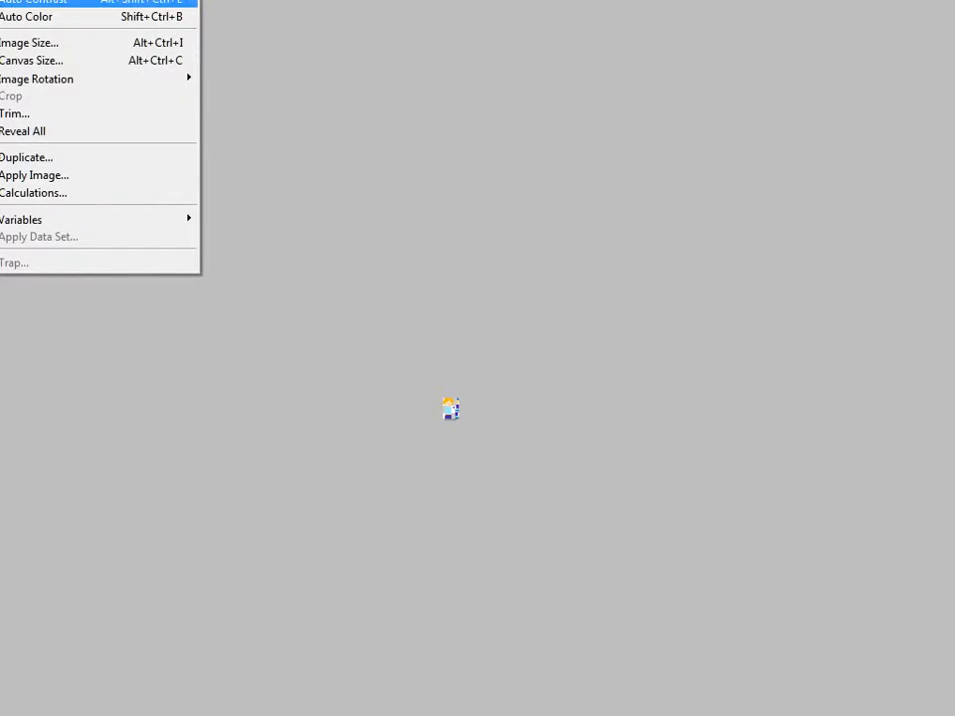
pyautogui.click(59, 43)
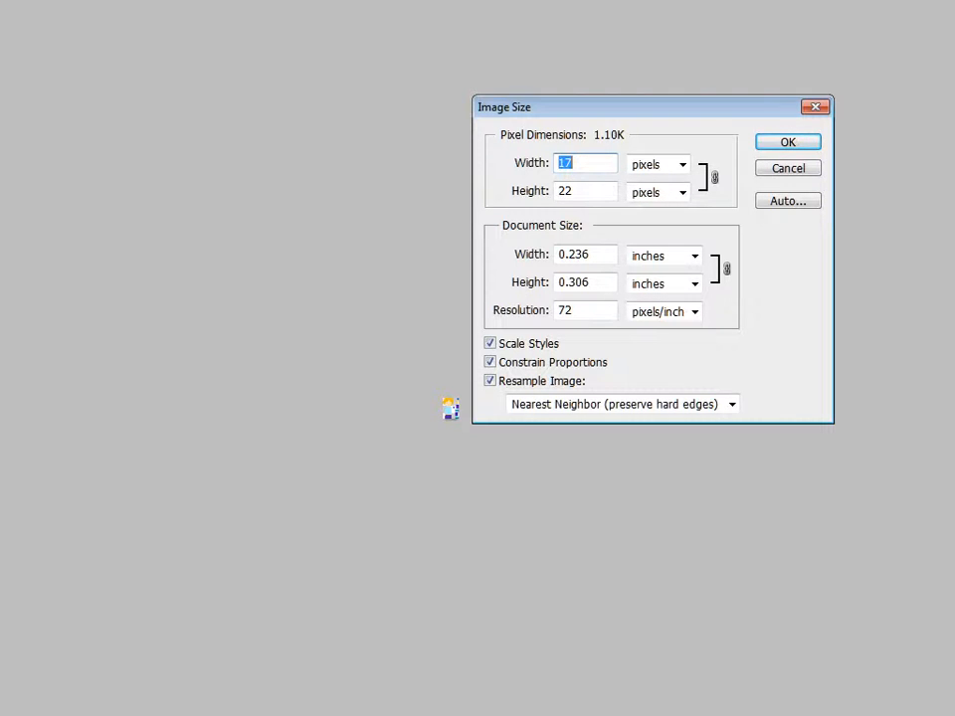
pyautogui.press('Escape')
# - Create a new RGB document 17 pixels wide and 22 pixels high with a white background
pyautogui.hotkey('alt', 'f')
pyautogui.press('n')
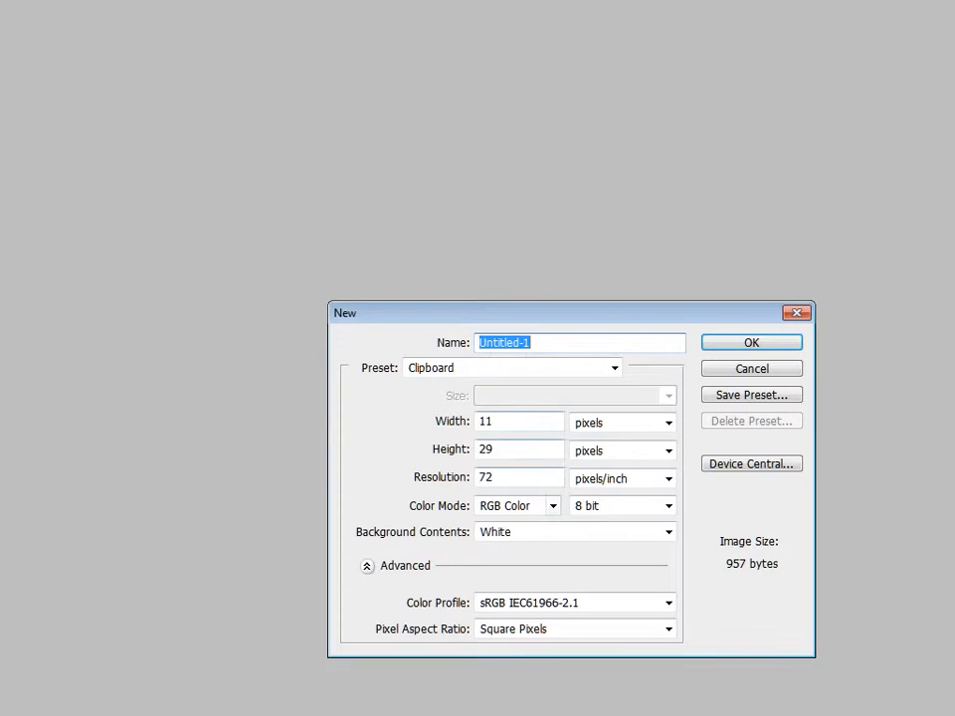
pyautogui.doubleClick(493, 421)
pyautogui.write('1')
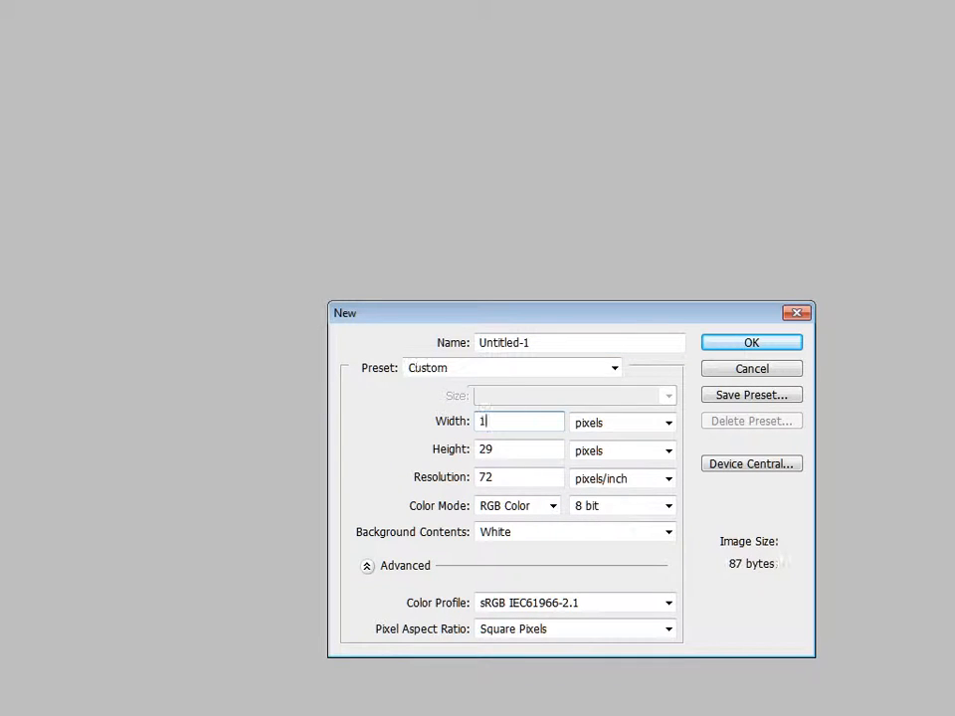
pyautogui.write('7')
pyautogui.press('Tab')
pyautogui.write('22')
pyautogui.press('Return')
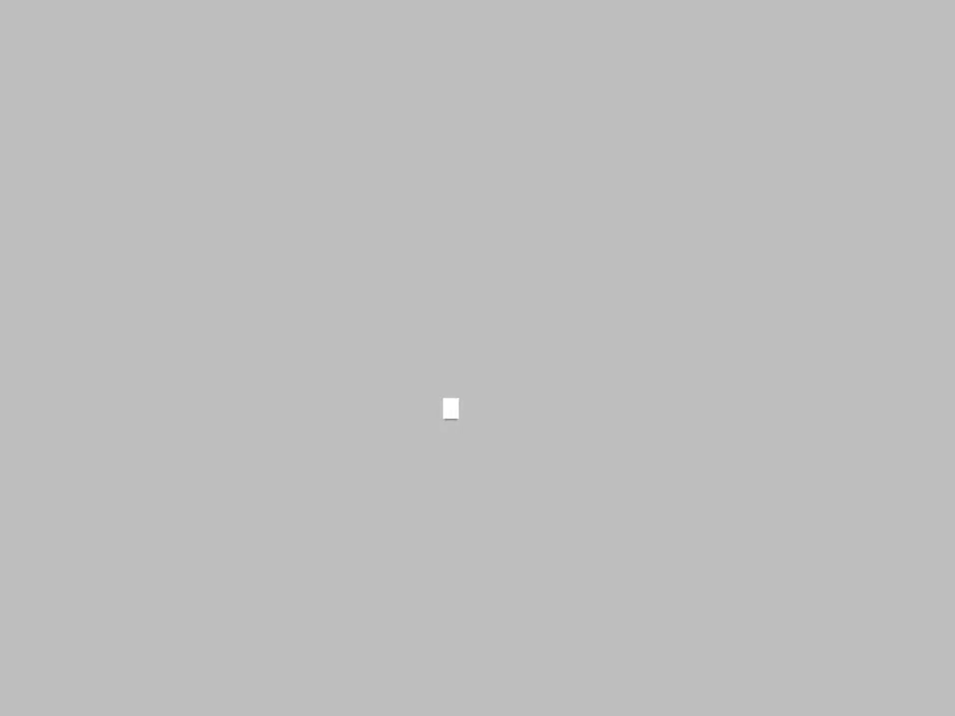
pyautogui.scroll(6, 450, 408)
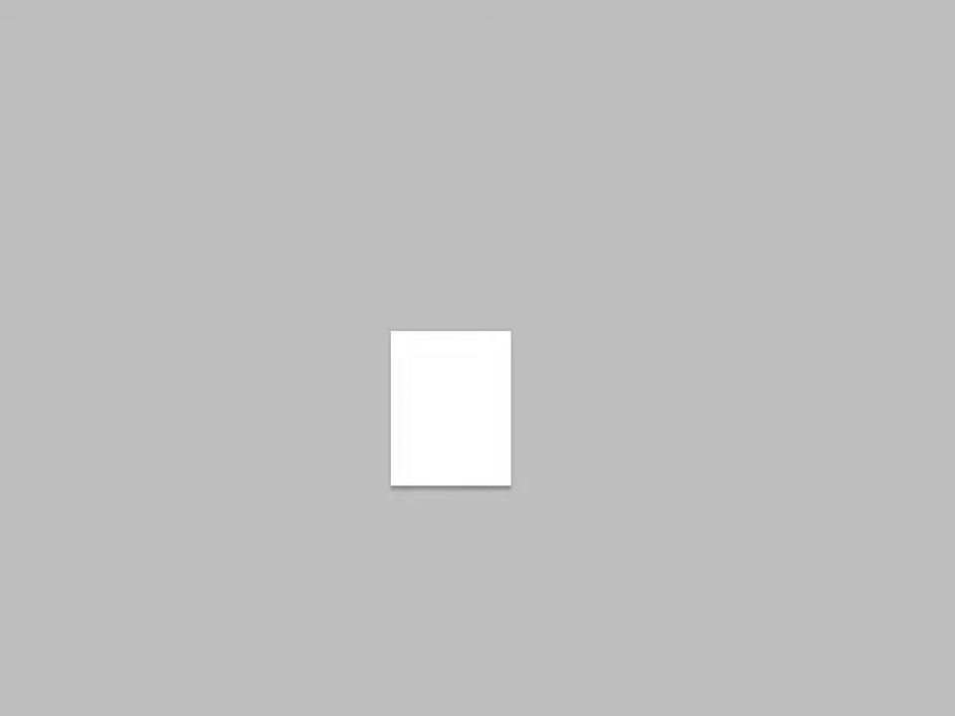
pyautogui.scroll(6, 451, 408)
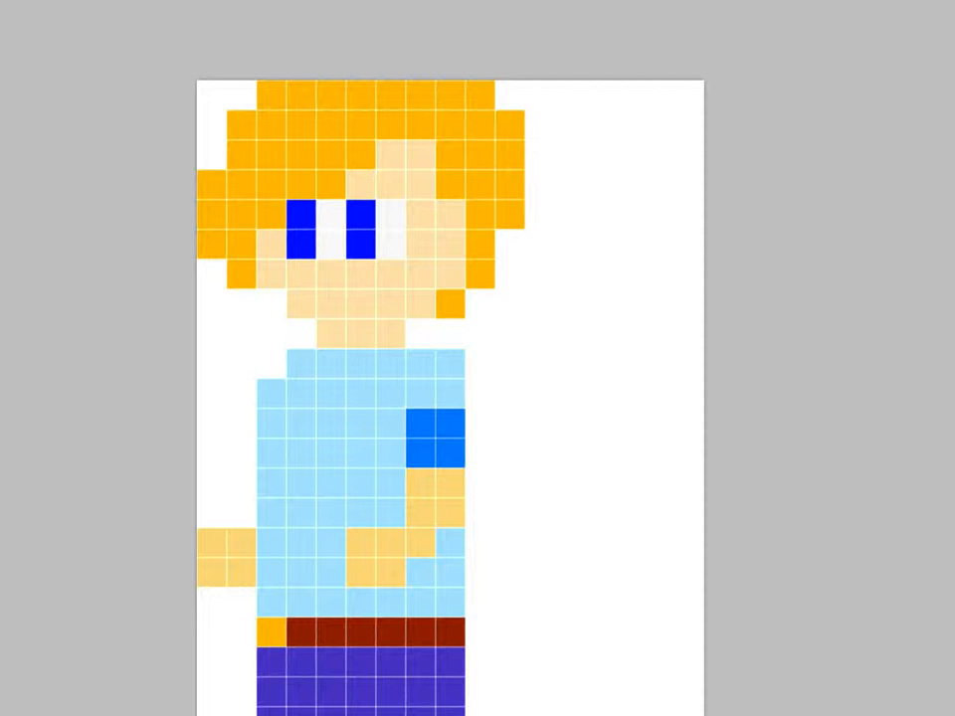
# - Cut the eyes out of the face, place them beside the body, and delete one so a single eye remains
pyautogui.moveTo(286, 199)
pyautogui.mouseDown()
pyautogui.moveTo(346, 258)
pyautogui.moveTo(406, 259)
pyautogui.mouseUp()
pyautogui.hotkey('ctrl', 'x')
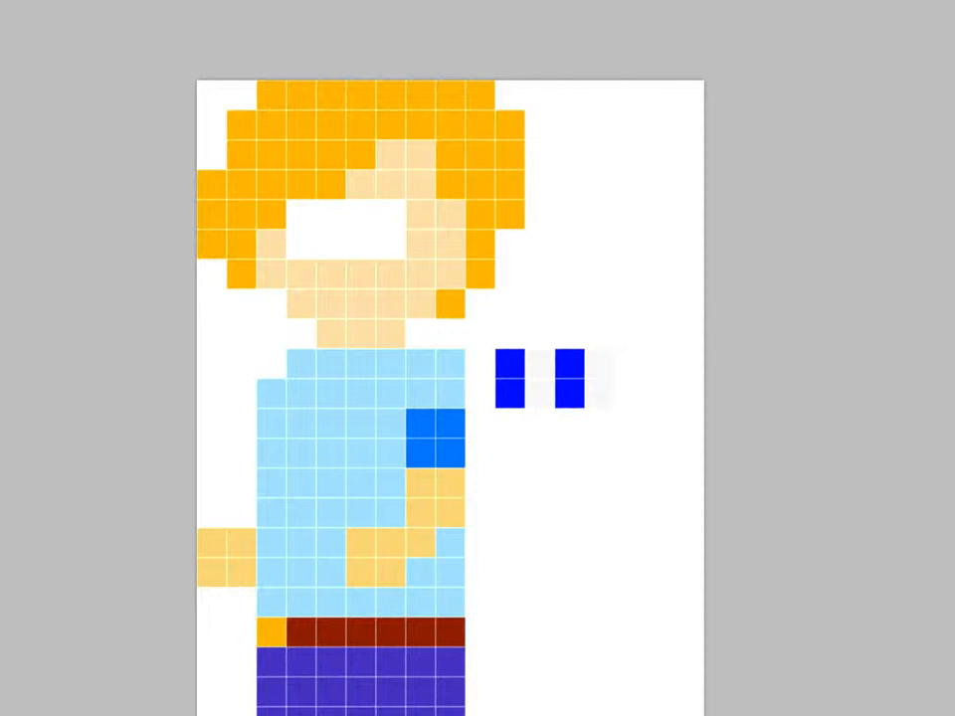
pyautogui.moveTo(643, 289); pyautogui.dragTo(555, 437)
pyautogui.press('Delete')
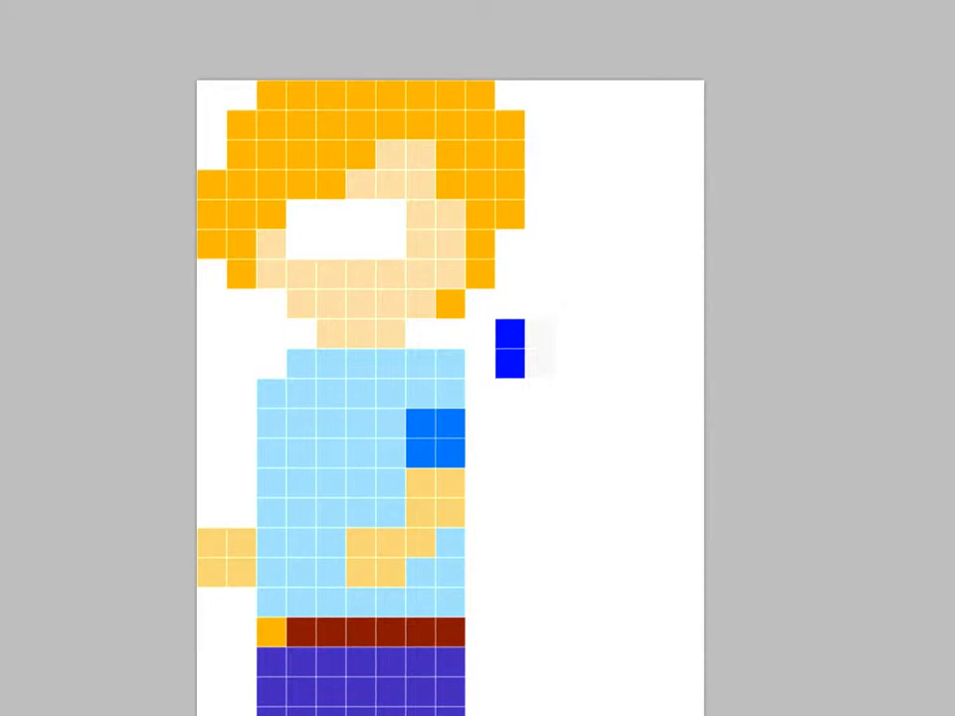
# - Fill the background with light purple and paint the empty eye area in the face's skin colour with the Pencil tool
pyautogui.press('Return')
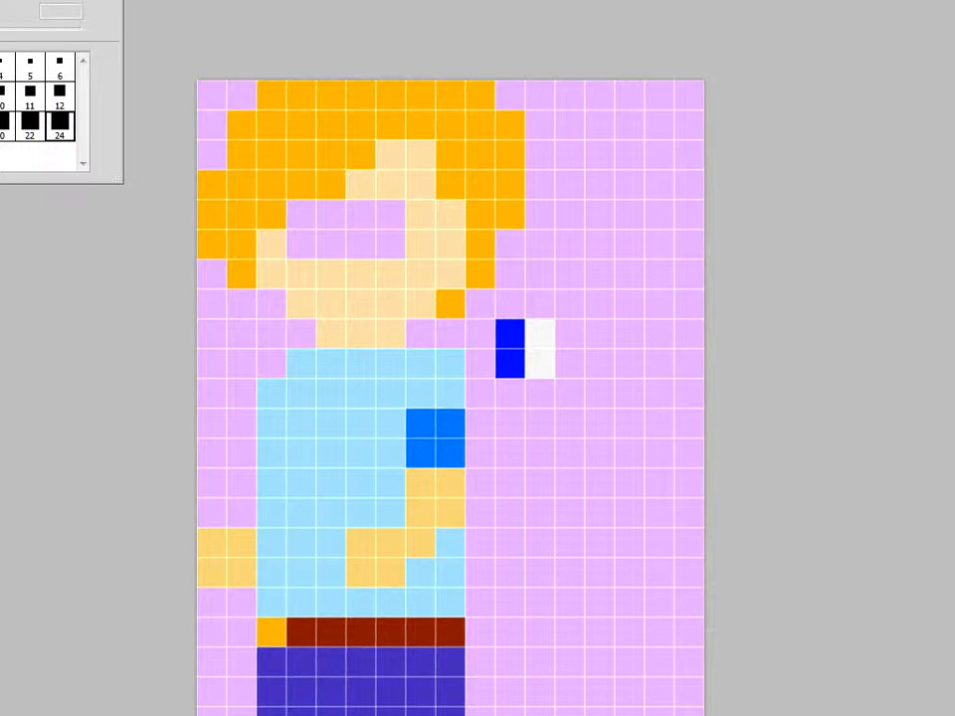
pyautogui.press('Return')
pyautogui.press('Return')
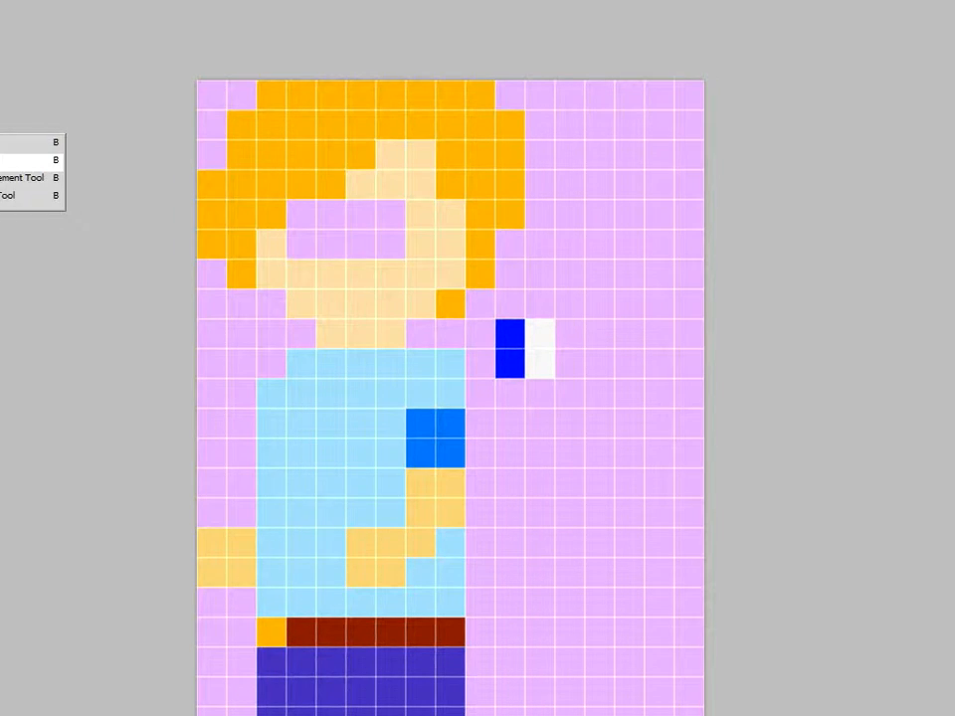
pyautogui.click(30, 160)
pyautogui.moveTo(332, 274); pyautogui.dragTo(391, 273)
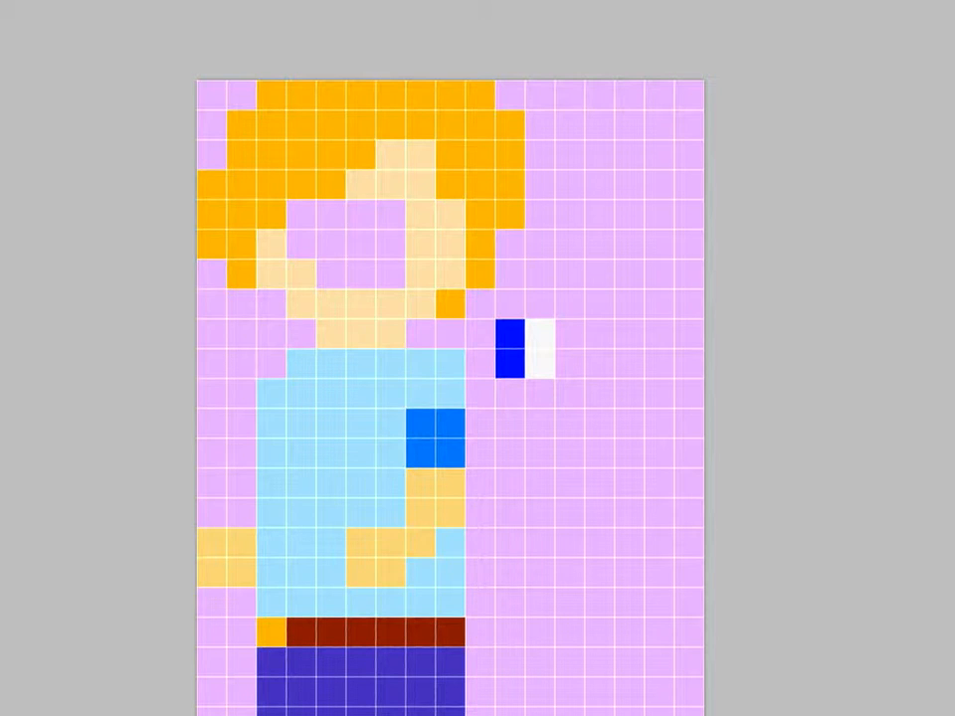
pyautogui.moveTo(391, 214)
pyautogui.mouseDown()
pyautogui.moveTo(331, 273)
pyautogui.moveTo(301, 214)
pyautogui.mouseUp()
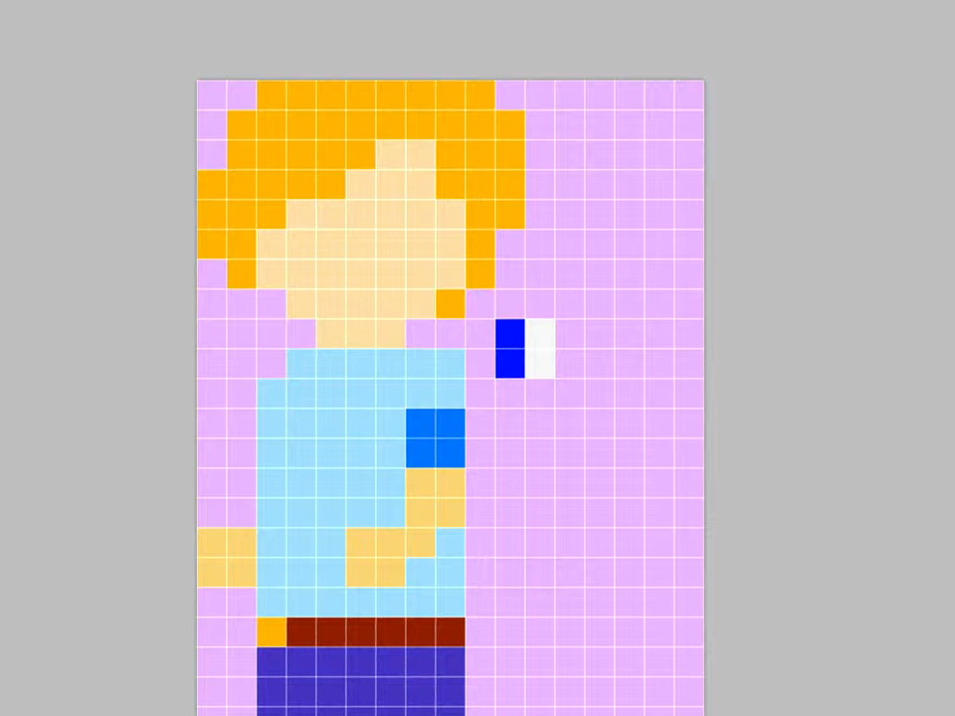
pyautogui.moveTo(347, 409); pyautogui.dragTo(435, 588)
pyautogui.hotkey('ctrl', 'x')
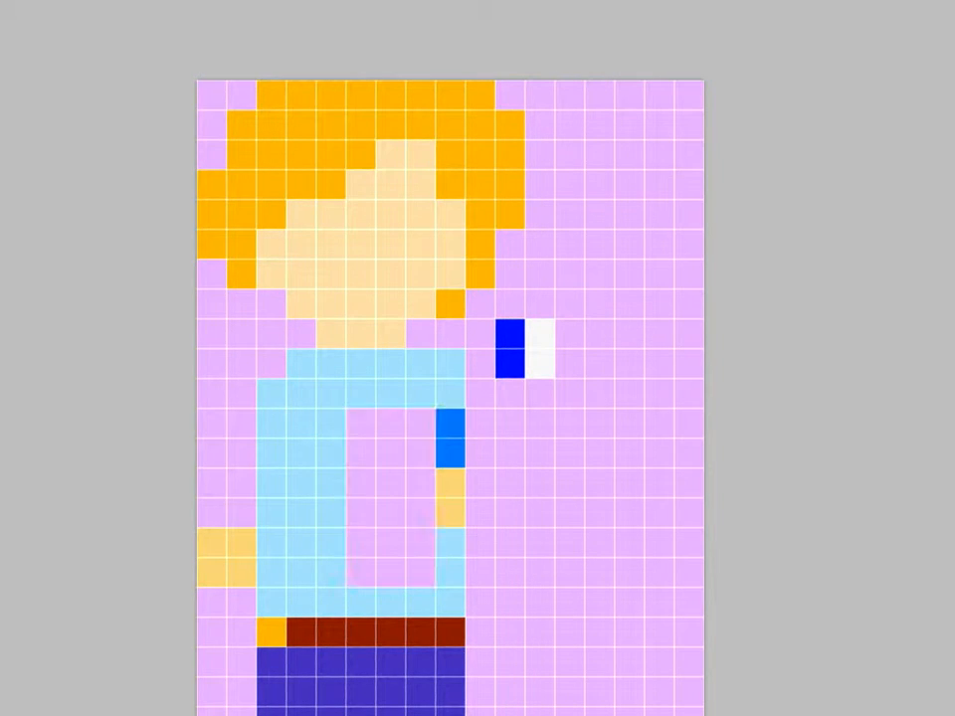
pyautogui.hotkey('ctrl', 'v')
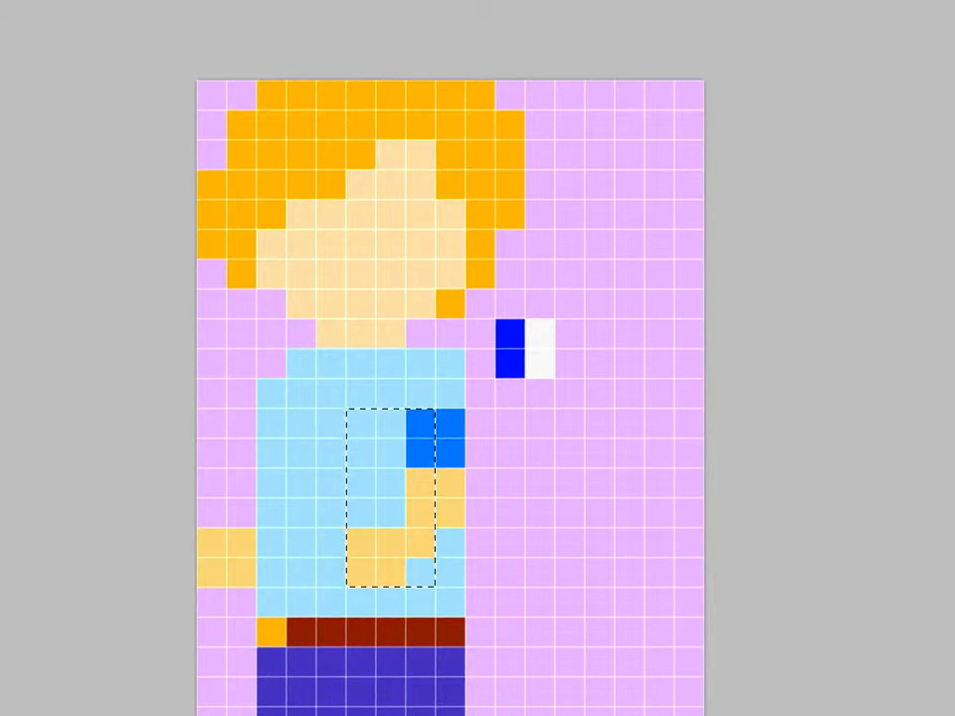
pyautogui.hotkey('ctrl', 'd')
# - Cut the full front arm out of the torso, place it beside the body, and refill the gap with light shirt blue
pyautogui.moveTo(348, 409); pyautogui.dragTo(464, 587)
pyautogui.hotkey('ctrl', 'x')
pyautogui.hotkey('ctrl', 'v')
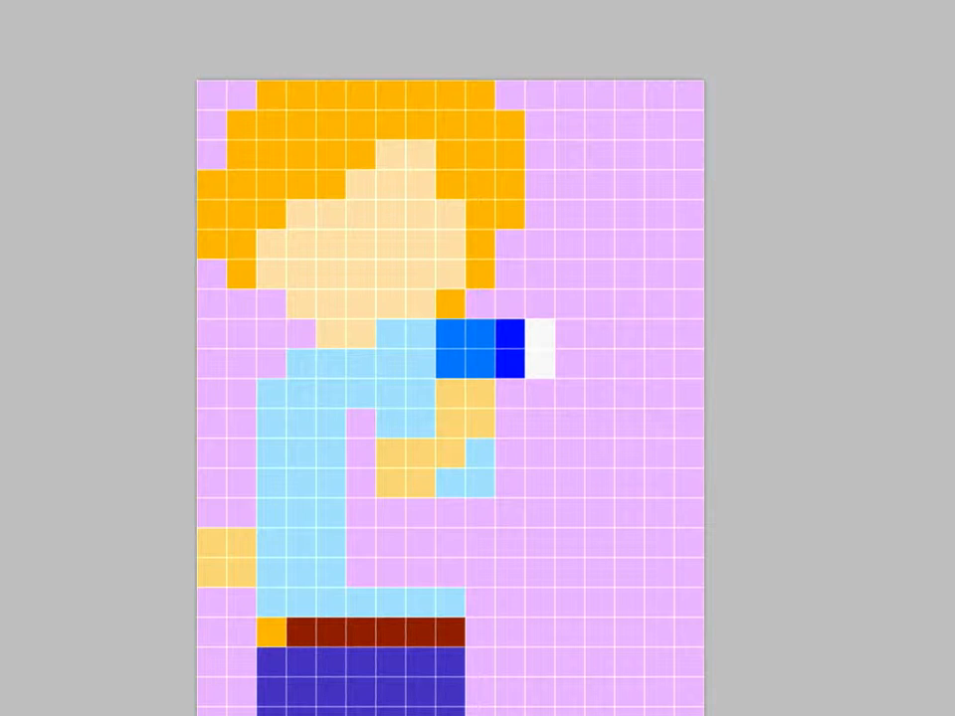
pyautogui.moveTo(435, 407); pyautogui.dragTo(615, 497)
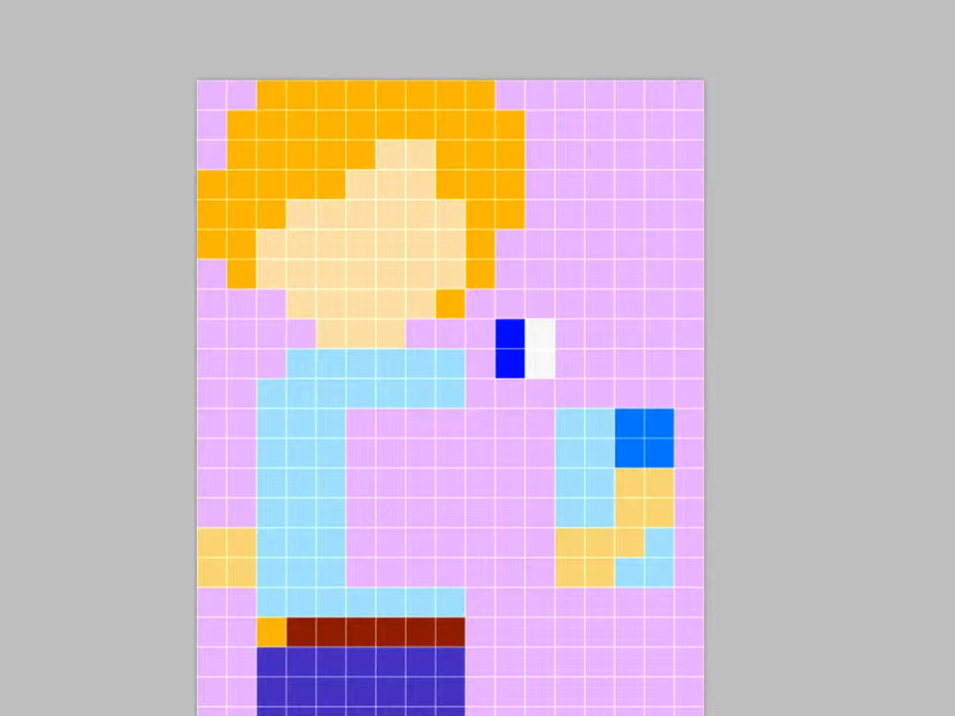
pyautogui.moveTo(390, 452)
pyautogui.mouseDown()
pyautogui.moveTo(390, 512)
pyautogui.moveTo(420, 543)
pyautogui.moveTo(420, 453)
pyautogui.mouseUp()
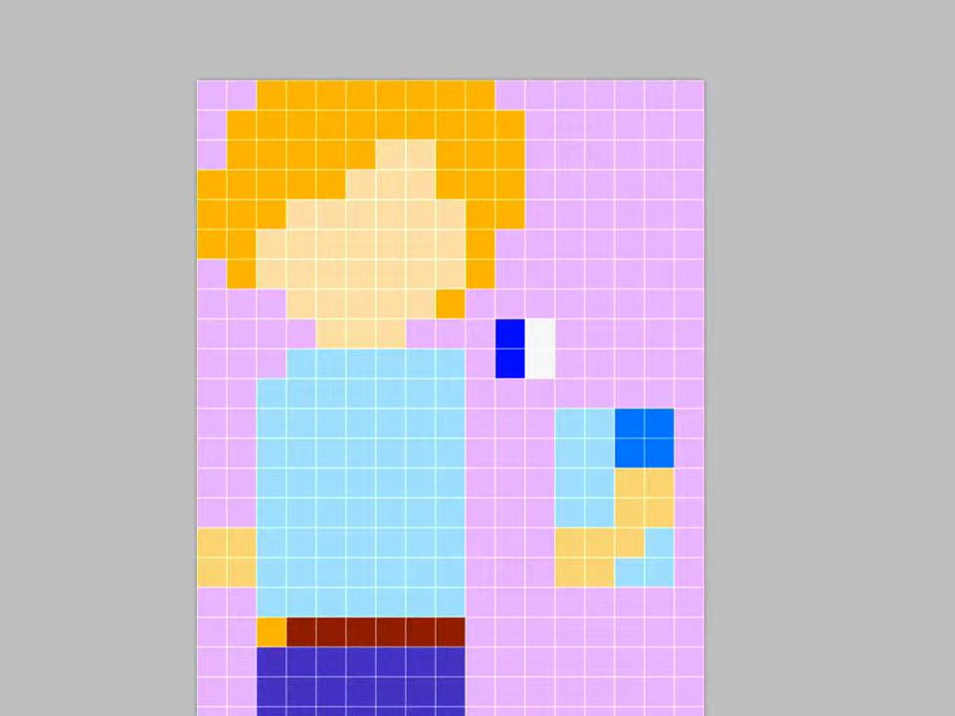
# - Move the separated arm to the canvas's upper-right corner and erase the light blue shirt pixels around it
pyautogui.moveTo(614, 498); pyautogui.dragTo(644, 169)
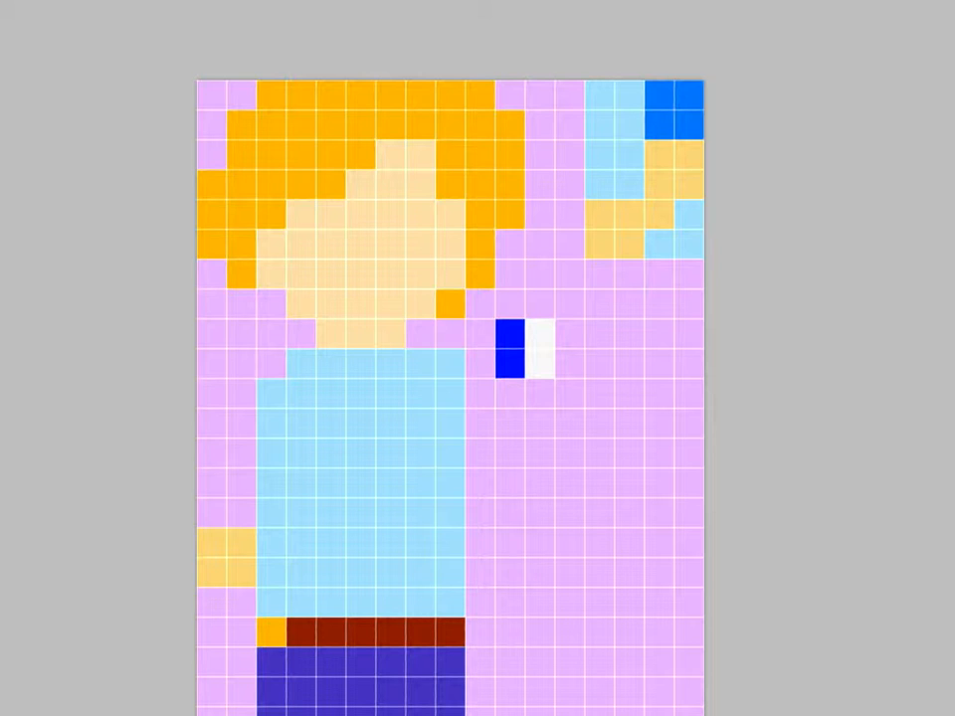
pyautogui.moveTo(556, 81)
pyautogui.mouseDown()
pyautogui.moveTo(616, 170)
pyautogui.moveTo(704, 260)
pyautogui.mouseUp()
pyautogui.press('Delete')
pyautogui.press('Delete')
pyautogui.moveTo(676, 201); pyautogui.dragTo(703, 259)
pyautogui.press('Delete')
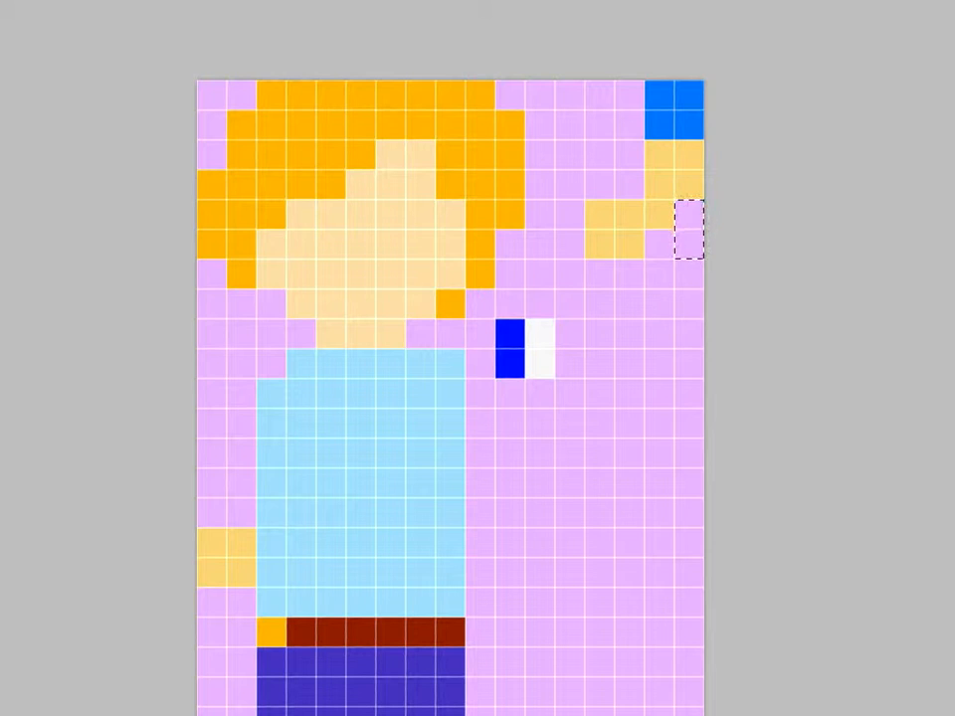
pyautogui.hotkey('ctrl', 'd')
# - Delete the other hand on the far side of the torso
pyautogui.moveTo(197, 498); pyautogui.dragTo(255, 587)
pyautogui.press('Delete')
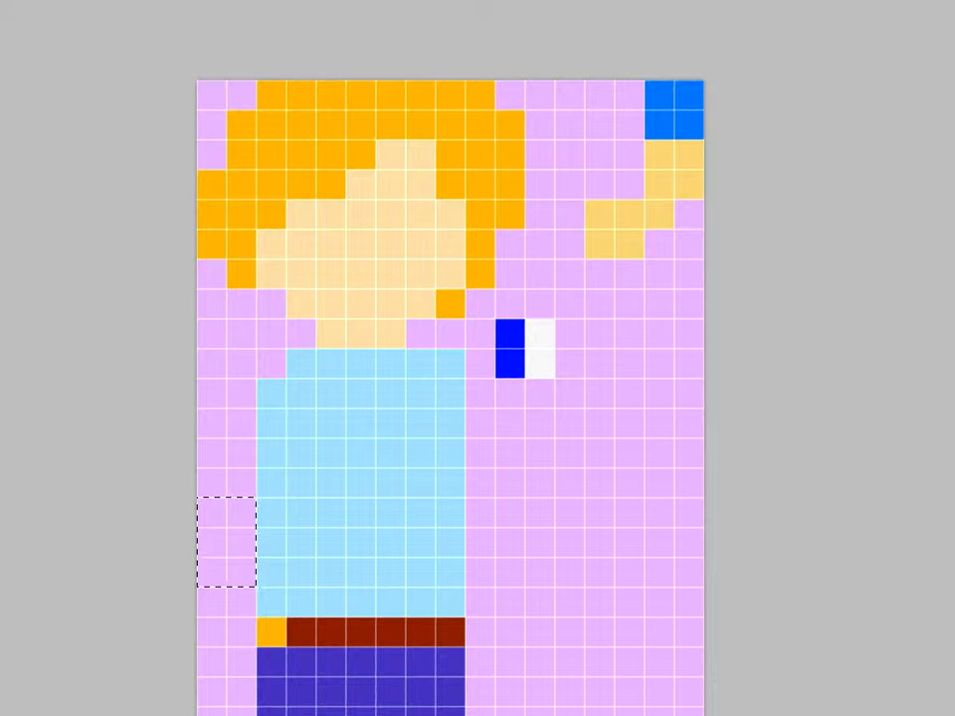
pyautogui.hotkey('ctrl', 'd')
# - Shift the character's body up nine pixels so the legs and shoes fit on the canvas
pyautogui.press('Left')
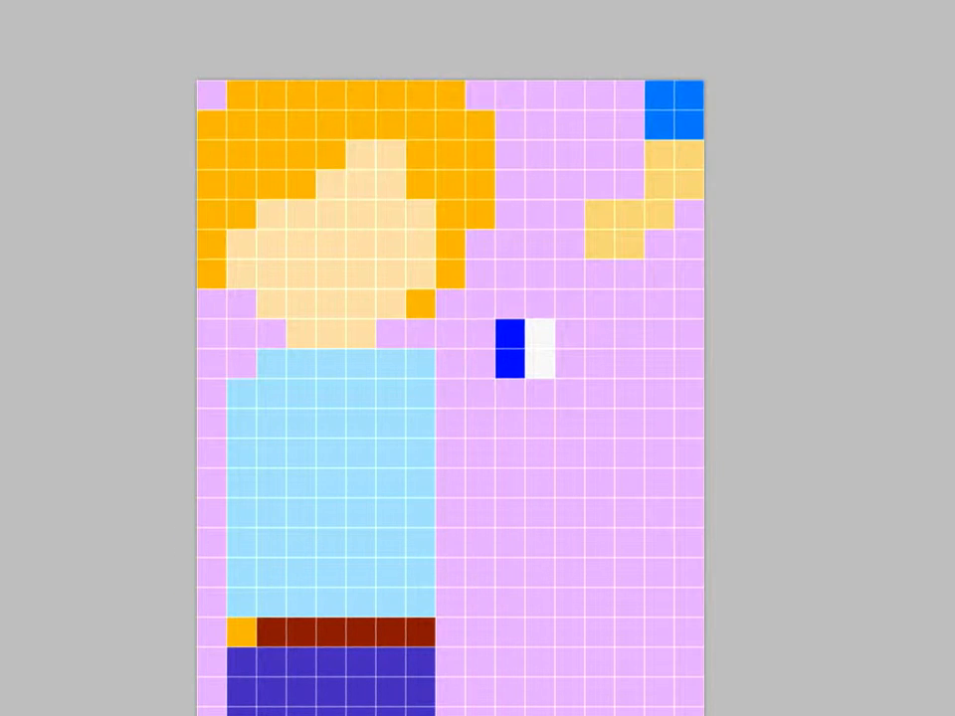
pyautogui.press('Right')
pyautogui.press('Up')
pyautogui.press('Up')
pyautogui.press('Up')
pyautogui.press('Up')
pyautogui.press('Up')
pyautogui.press('Up')
pyautogui.press('Up')
pyautogui.press('Up')
pyautogui.press('Up')
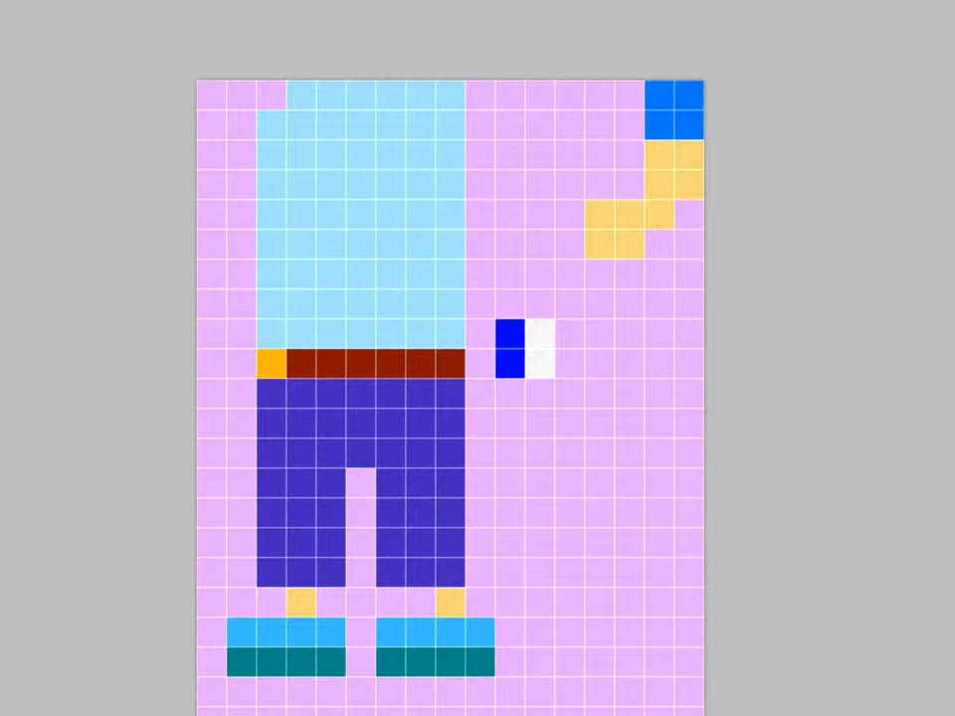
# - Cut off the left leg with its shoe and place it against the canvas's right edge, beneath the separated arm
pyautogui.moveTo(226, 467); pyautogui.dragTo(346, 676)
pyautogui.hotkey('ctrl', 'x')
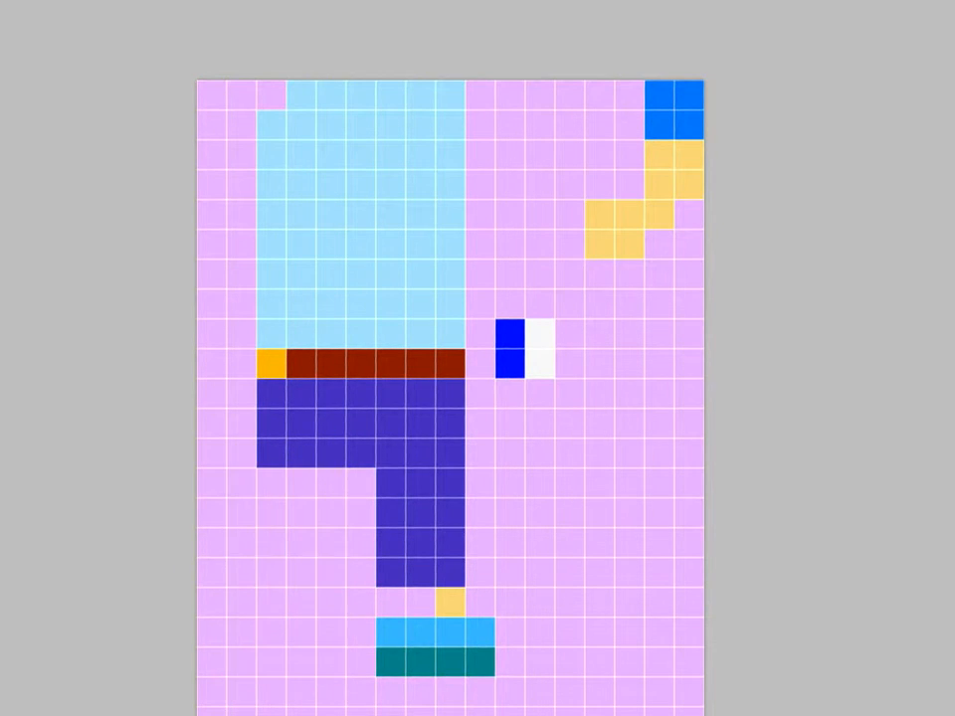
pyautogui.hotkey('ctrl', 'v')
pyautogui.moveTo(450, 393); pyautogui.dragTo(629, 512)
pyautogui.press('Up')
pyautogui.press('Up')
pyautogui.press('Up')
pyautogui.press('Right')
pyautogui.press('Up')
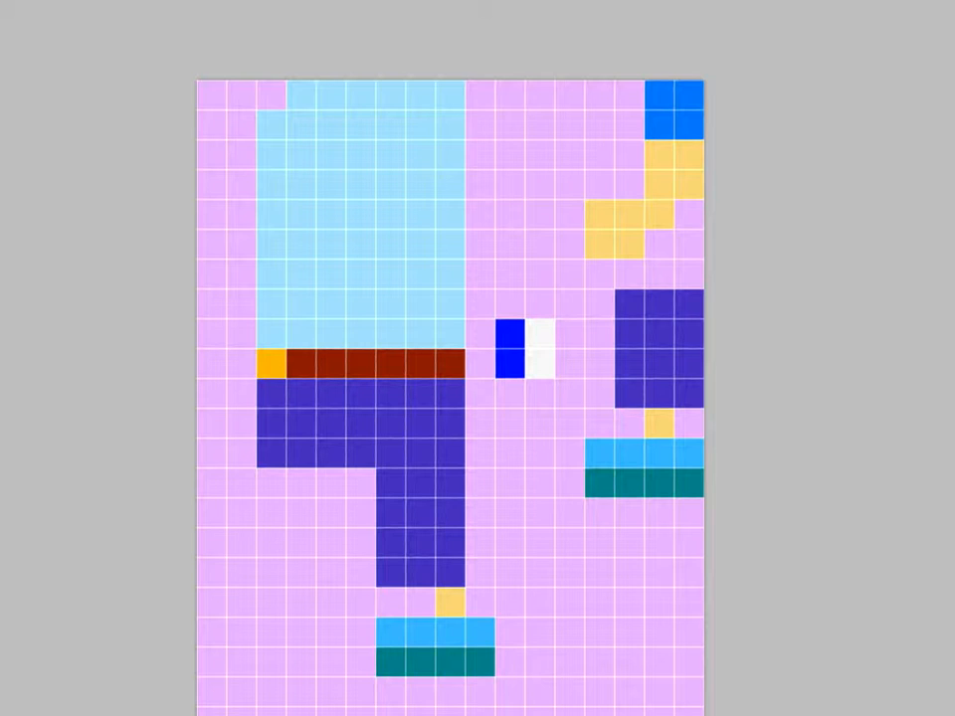
pyautogui.moveTo(376, 467); pyautogui.dragTo(496, 647)
pyautogui.hotkey('ctrl', 'x')
pyautogui.hotkey('ctrl', 'v')
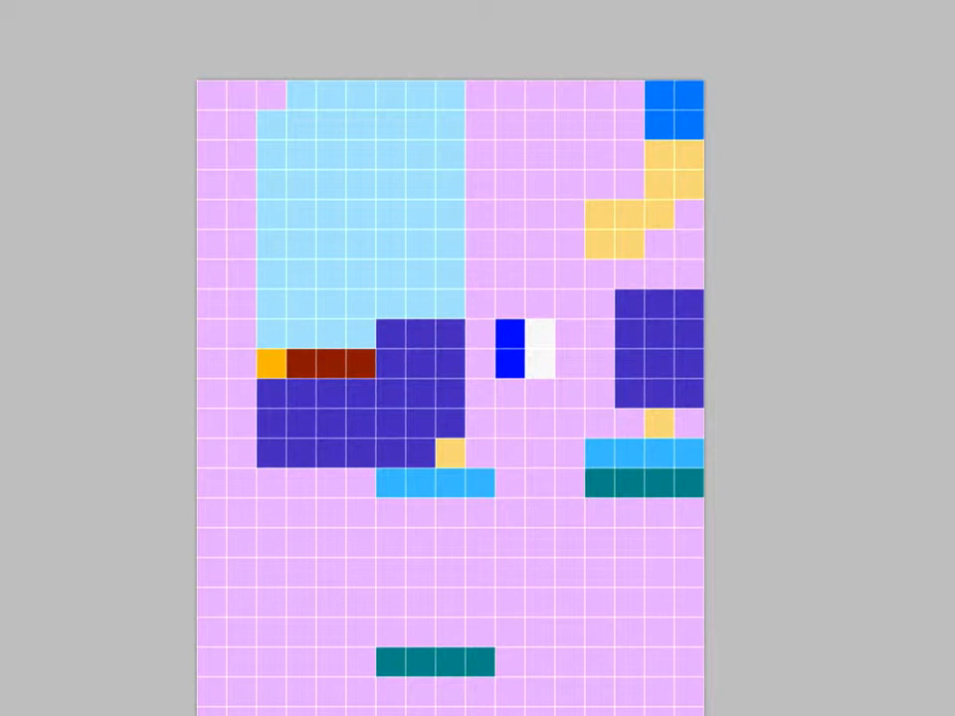
pyautogui.hotkey('ctrl', 'z')
pyautogui.hotkey('ctrl', 'z')
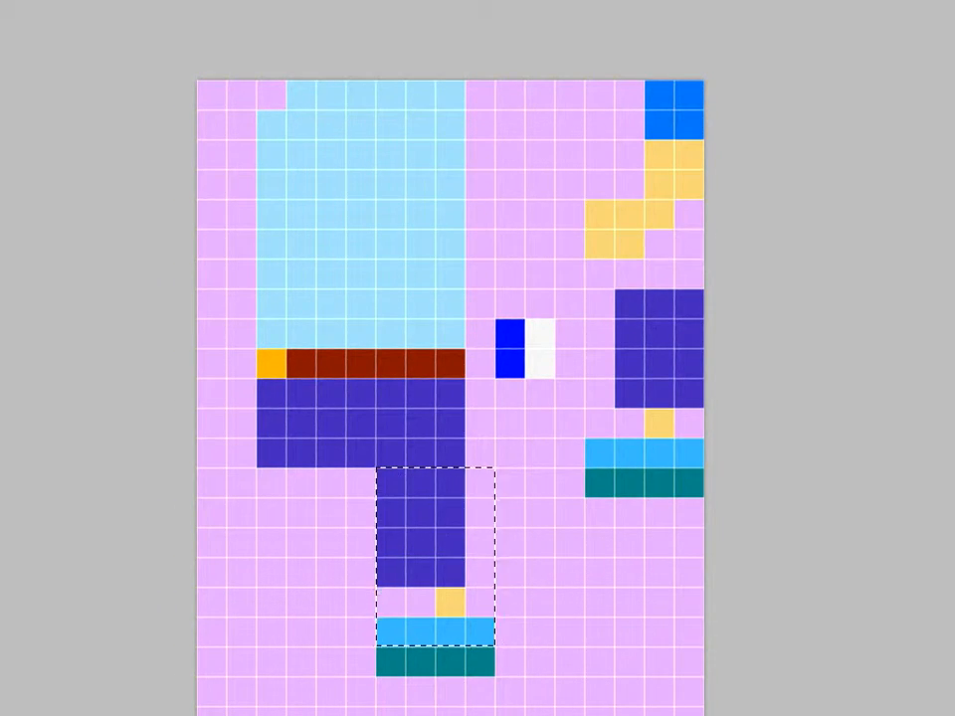
pyautogui.hotkey('ctrl', 'z')
pyautogui.hotkey('ctrl', 'shift', 'z')
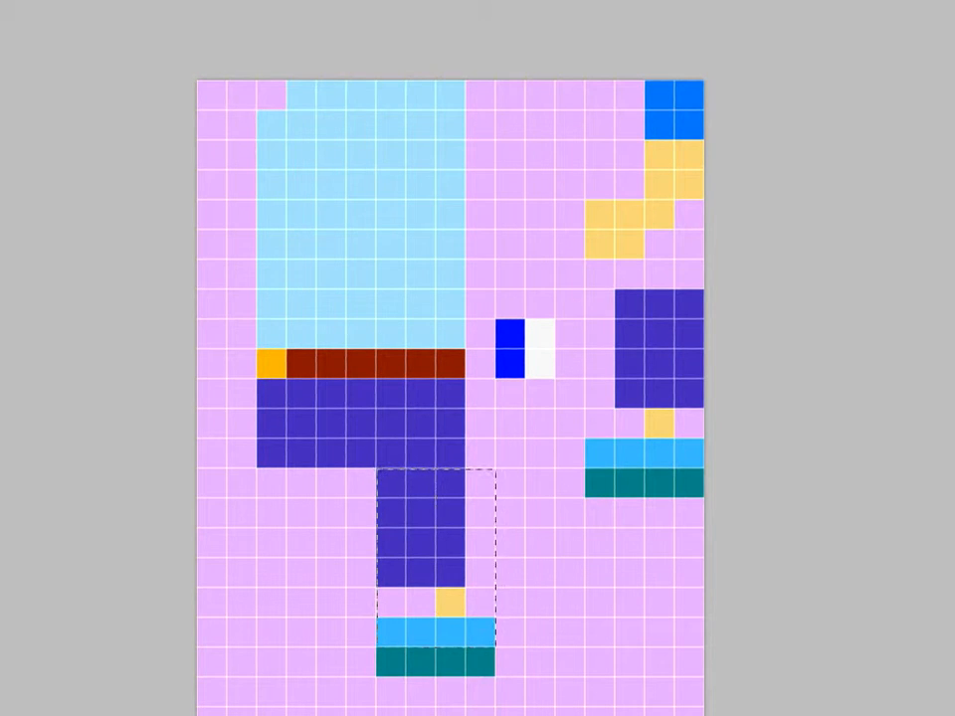
# - Place the remaining leg with its whole shoe beneath the first one, and move the body nine pixels down and one left
pyautogui.hotkey('ctrl', 'shift', 'z')
pyautogui.hotkey('ctrl', 'shift', 'z')
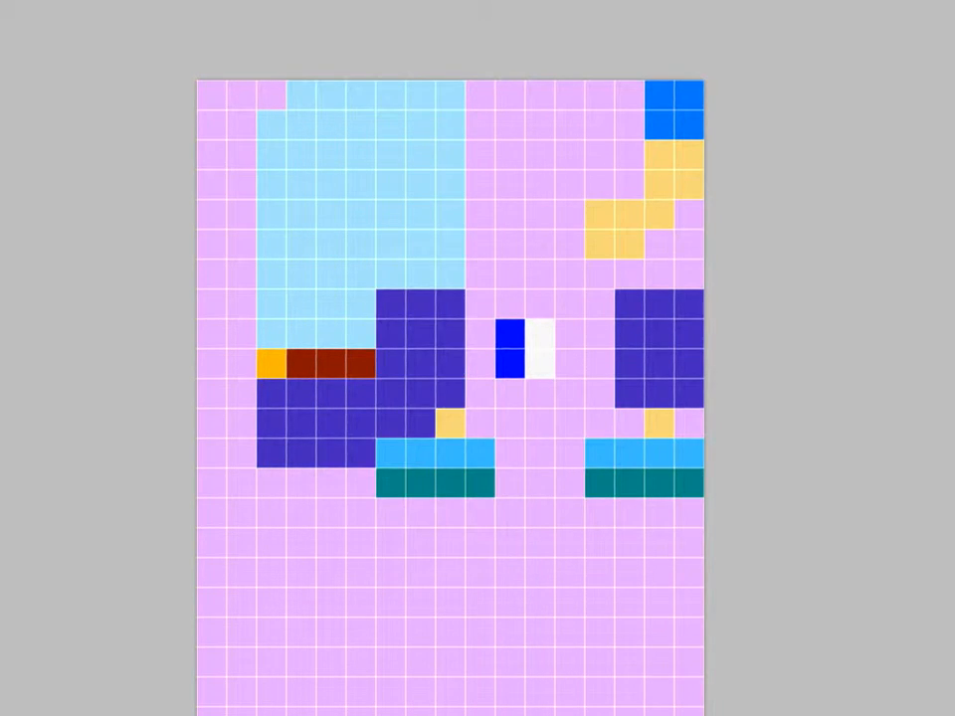
pyautogui.moveTo(436, 393); pyautogui.dragTo(645, 631)
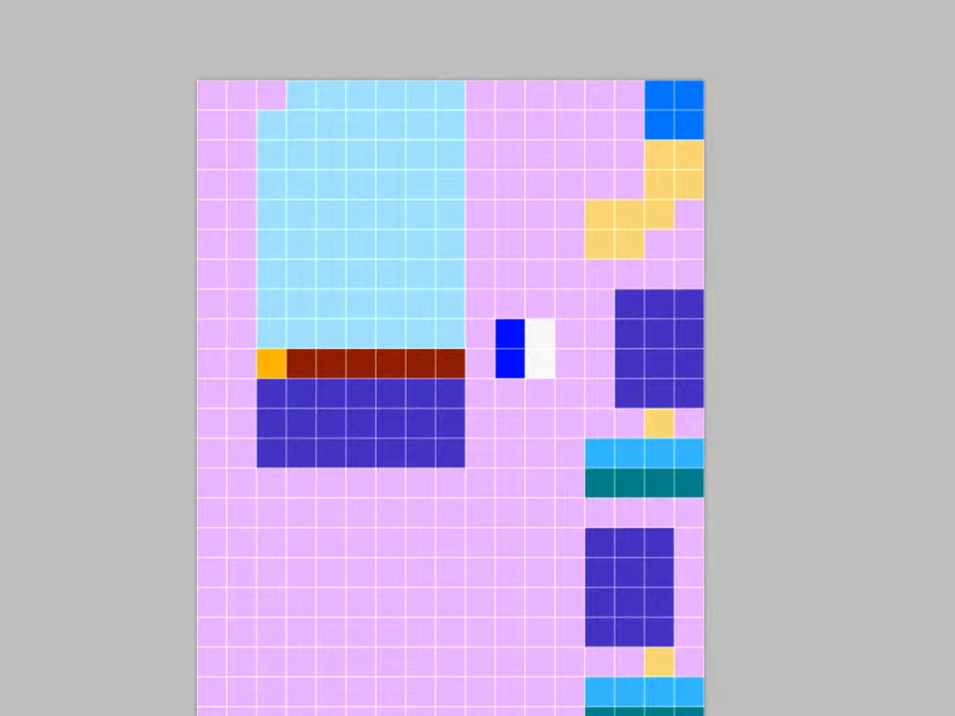
pyautogui.moveTo(361, 274); pyautogui.dragTo(331, 542)
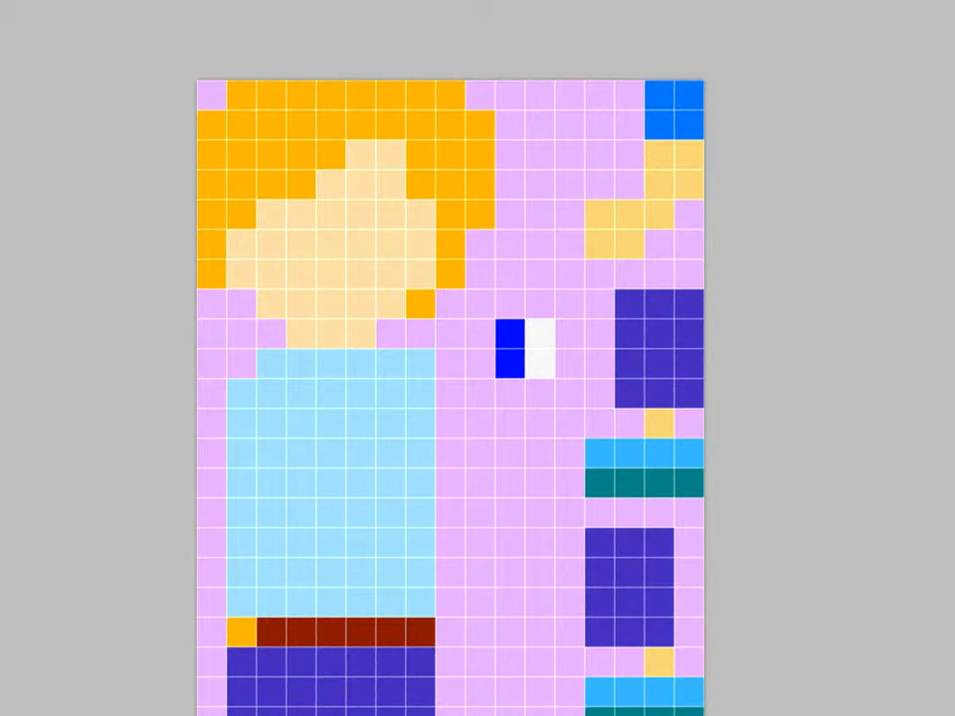
pyautogui.hotkey('alt', 'f')
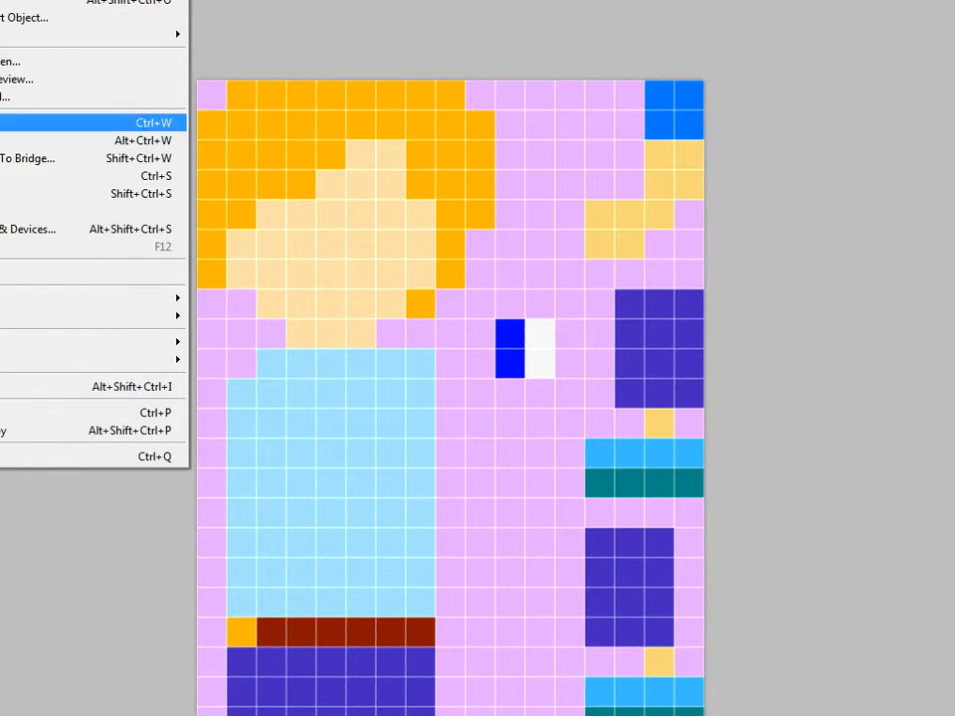
pyautogui.press('Down')
pyautogui.press('Down')
pyautogui.press('Down')
pyautogui.press('Down')
pyautogui.press('Down')
pyautogui.press('Down')
pyautogui.press('Return')
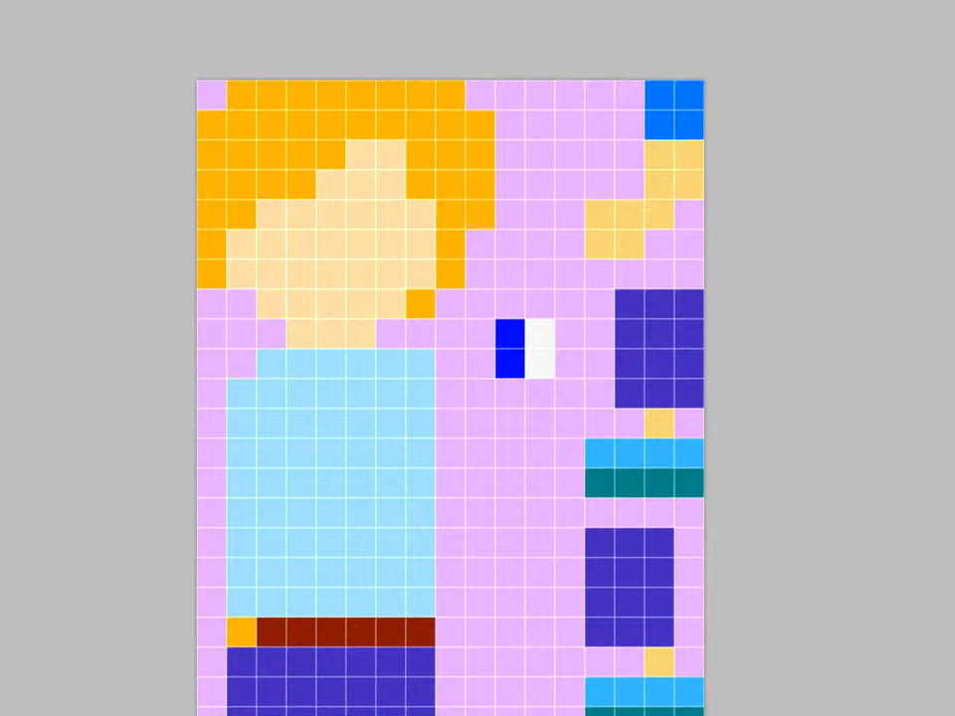
pyautogui.moveTo(186, 47); pyautogui.dragTo(443, 89)
pyautogui.click(432, 142)
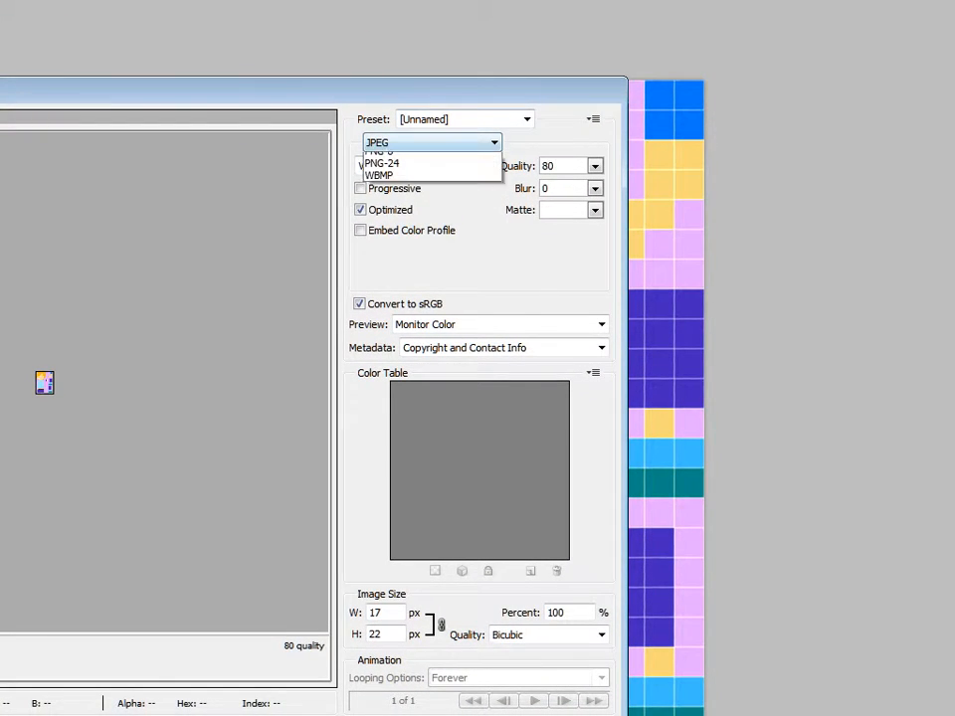
pyautogui.press('Down')
pyautogui.press('Down')
pyautogui.press('Return')
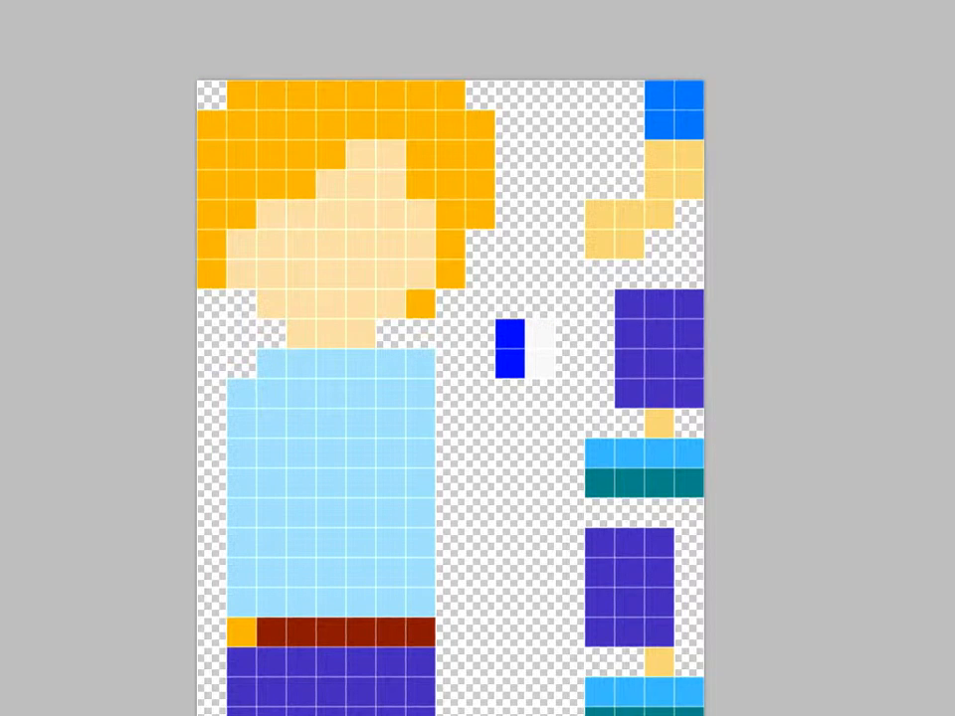
# - Export the 17 × 22 pixel sprite sheet for the web as a PNG-24 with transparency
pyautogui.click(92, 228)
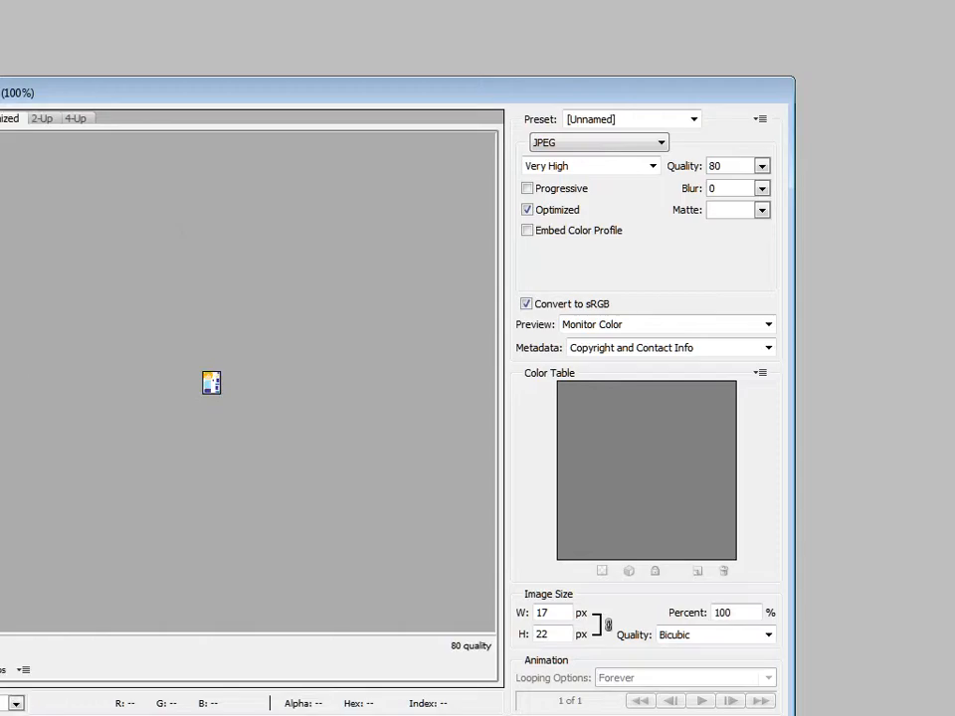
pyautogui.click(582, 142)
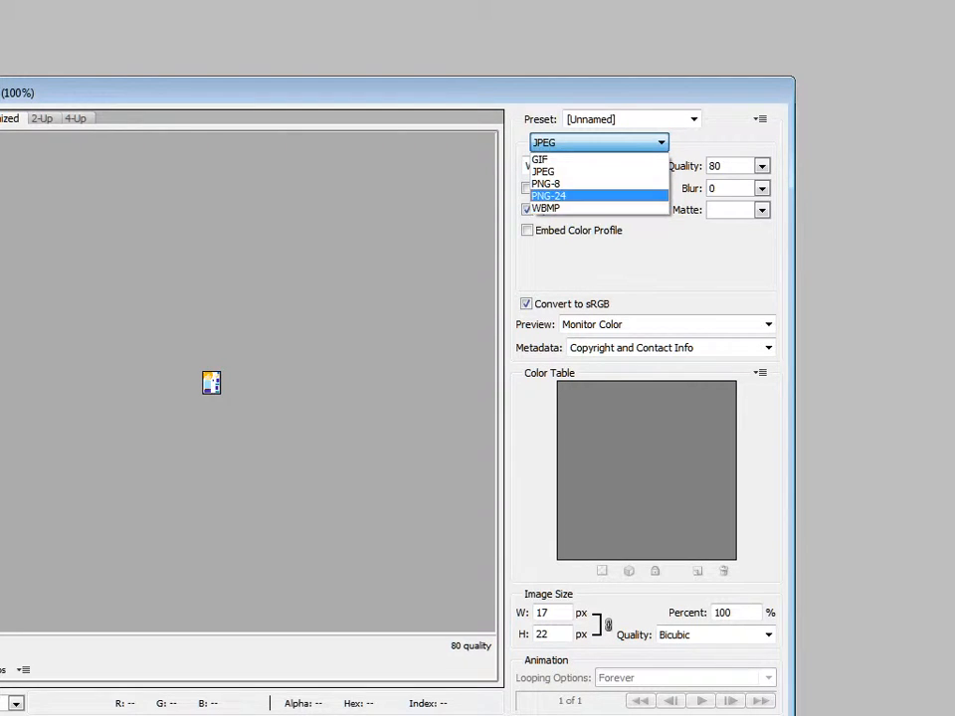
pyautogui.click(582, 195)
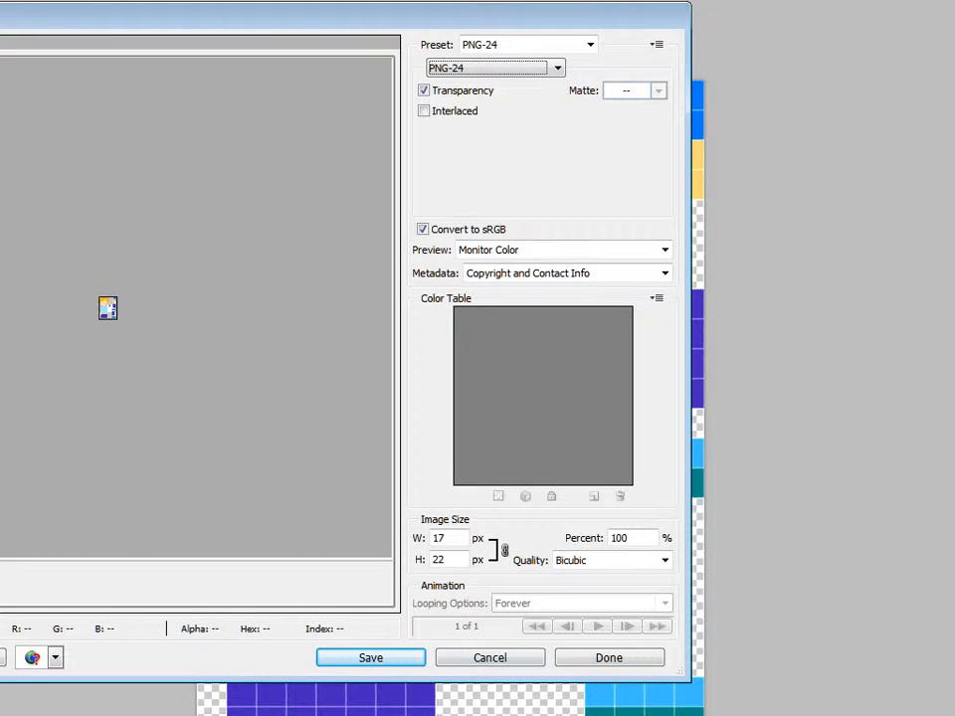
pyautogui.press('Return')
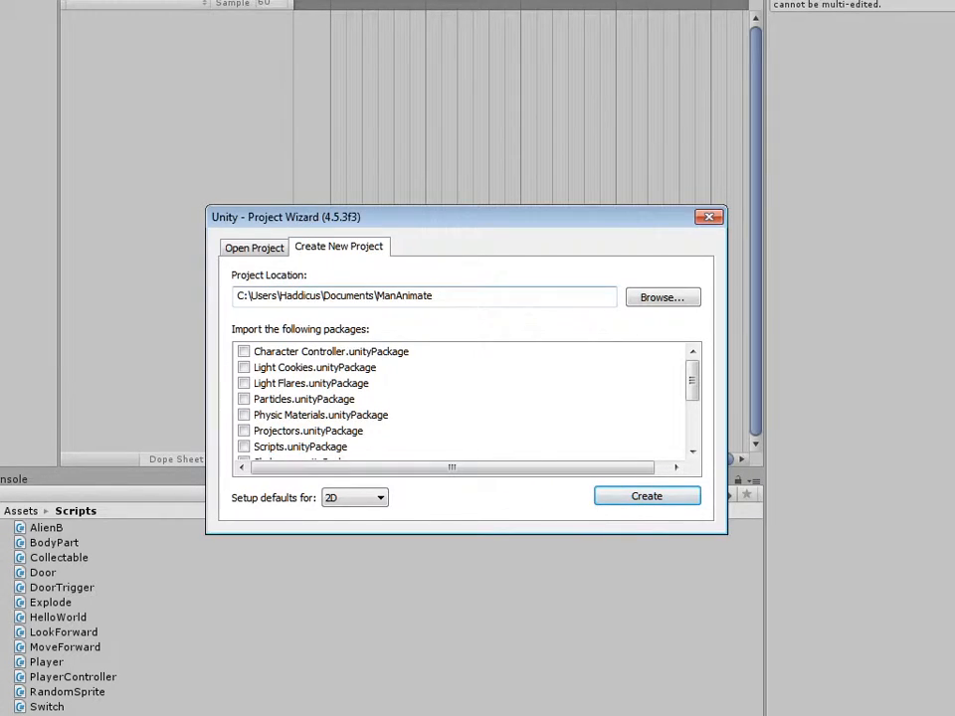
# - Switch to Unity, create a project named ManAnimate with 2D defaults, and show its Main Camera in the Scene view
pyautogui.press('Return')
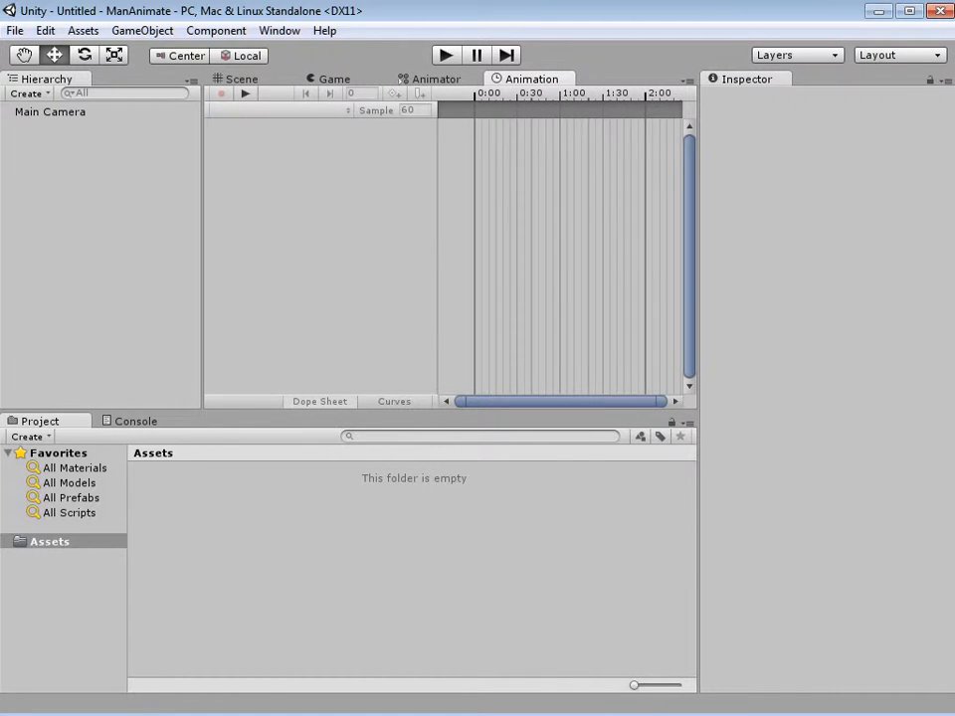
pyautogui.moveTo(348, 409); pyautogui.dragTo(348, 442)
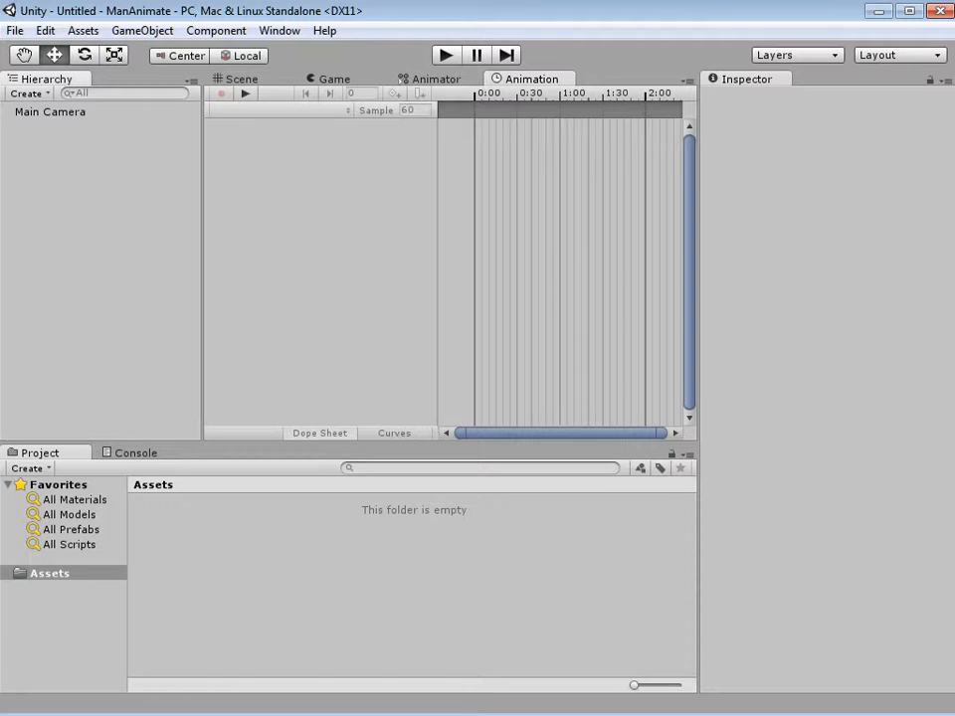
pyautogui.click(49, 112)
pyautogui.click(334, 79)
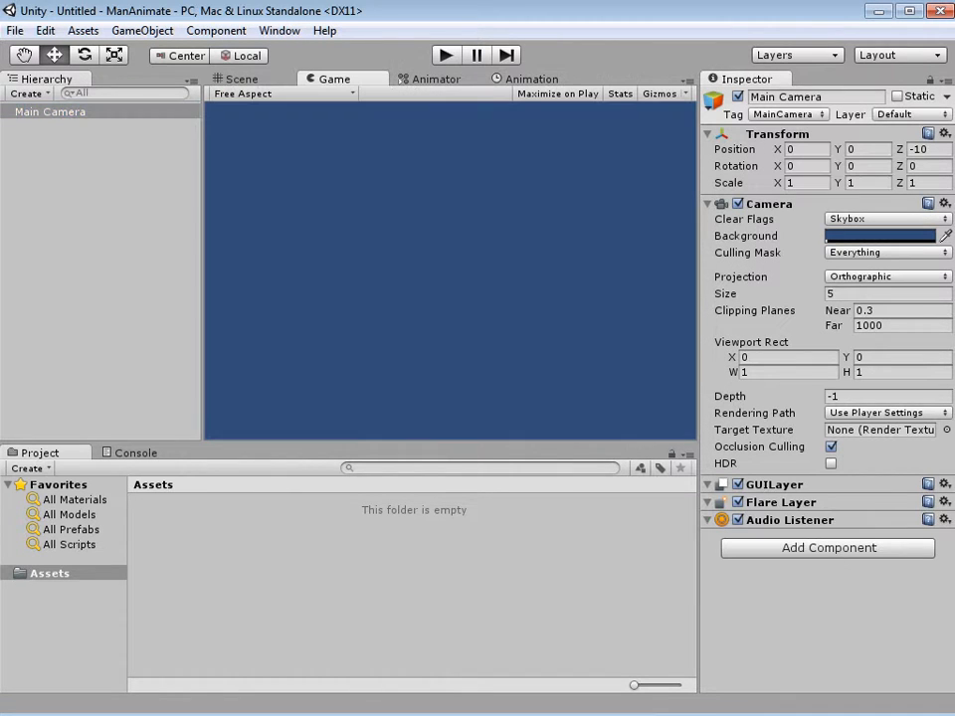
pyautogui.hotkey('ctrl', '1')
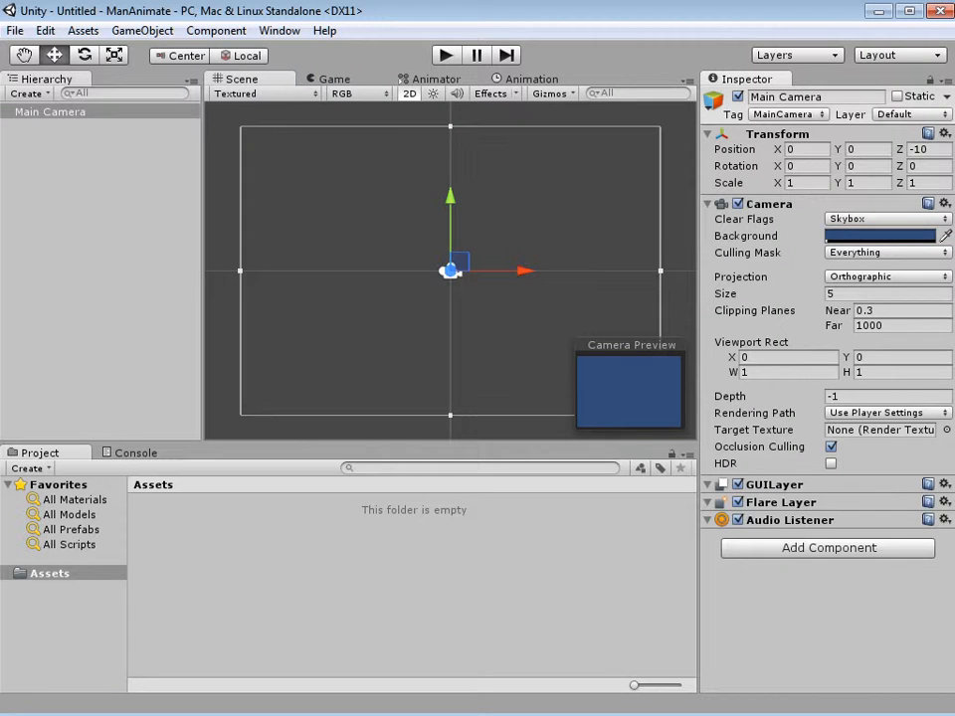
pyautogui.click(49, 112)
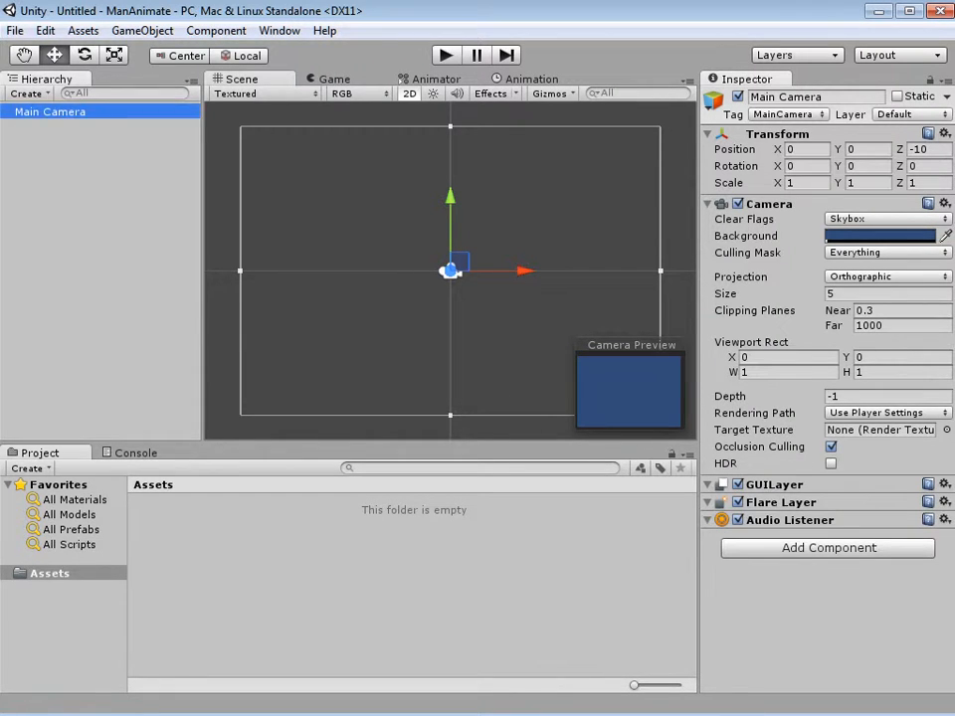
# - Create a folder named SpriteSheets in the project's Assets
pyautogui.rightClick(60, 573)
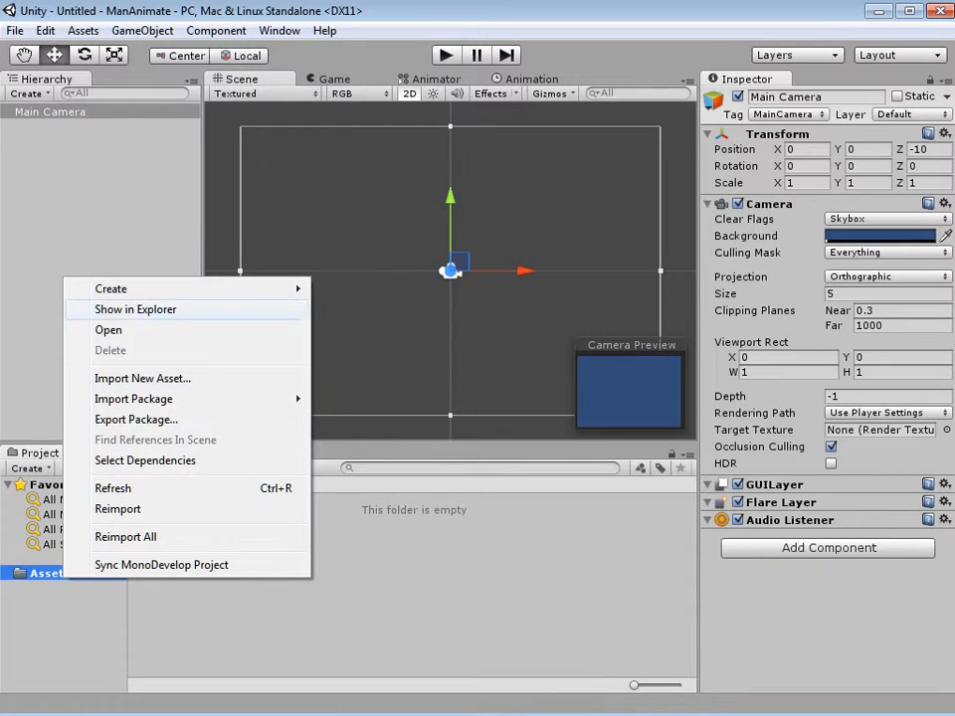
pyautogui.click(353, 288)
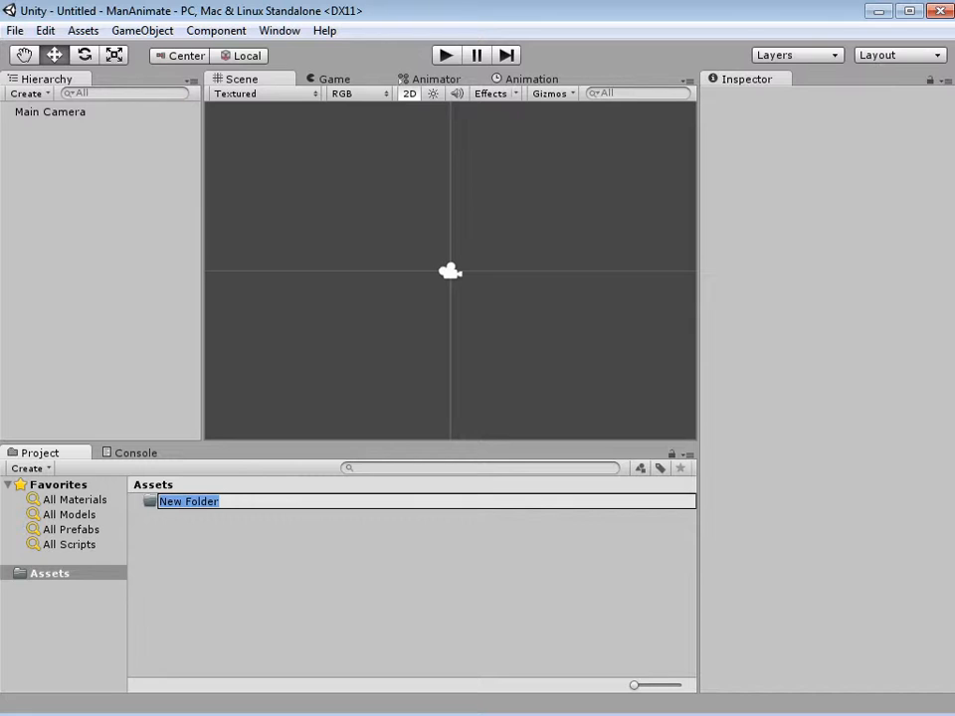
pyautogui.write('Sprite')
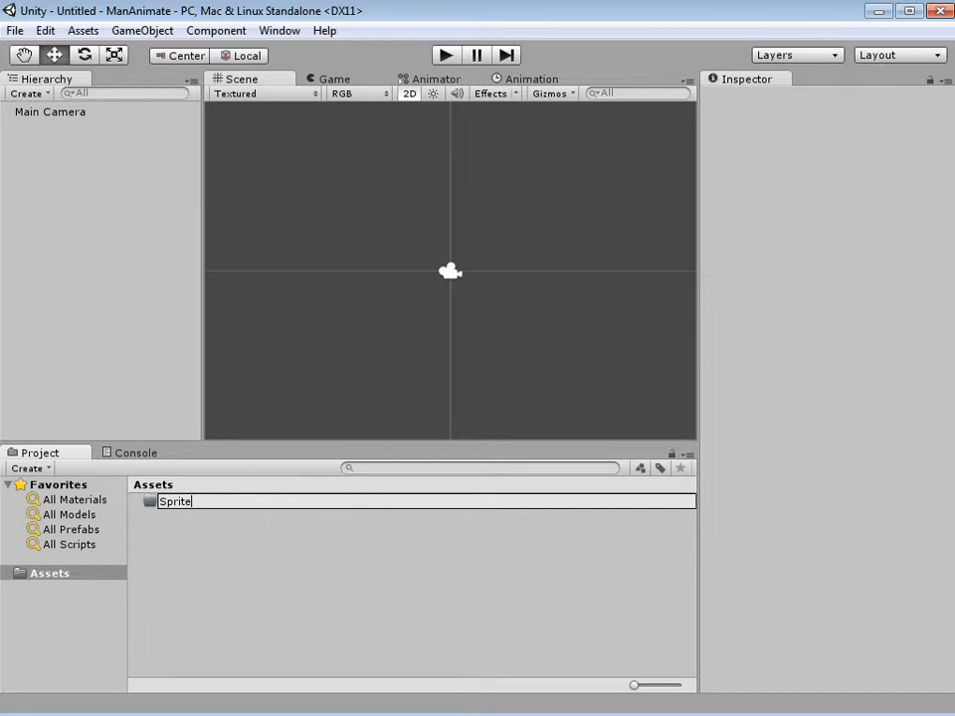
pyautogui.write('Sheets')
pyautogui.press('Return')
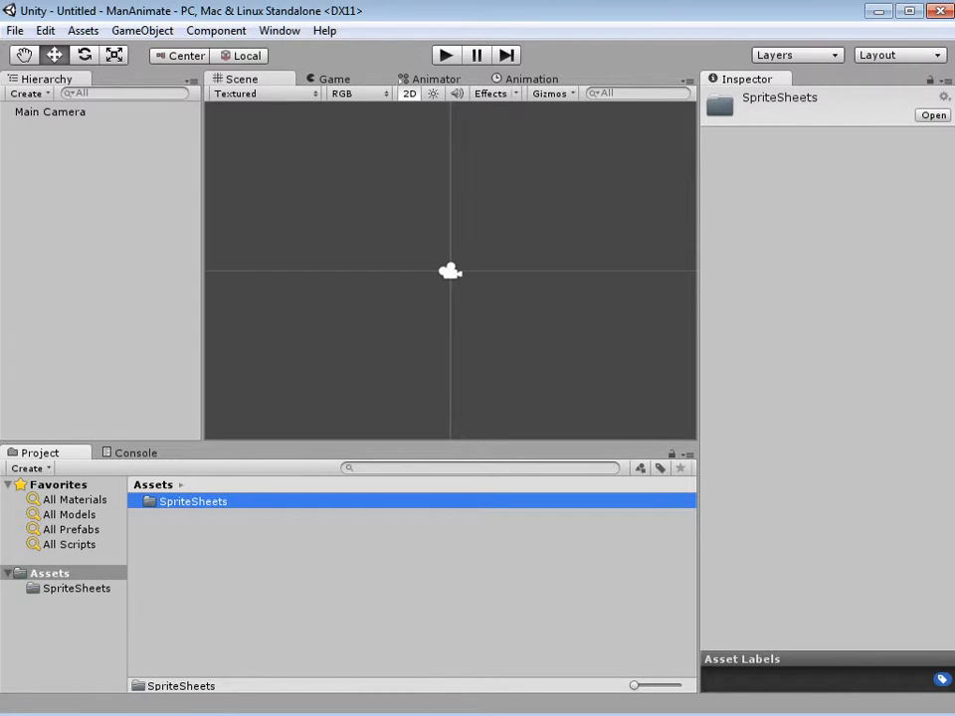
# - Open the man_1 image from the SpriteSheets folder in the image viewer, examine its body parts enlarged, and return to Unity
pyautogui.click(76, 587)
pyautogui.click(177, 501)
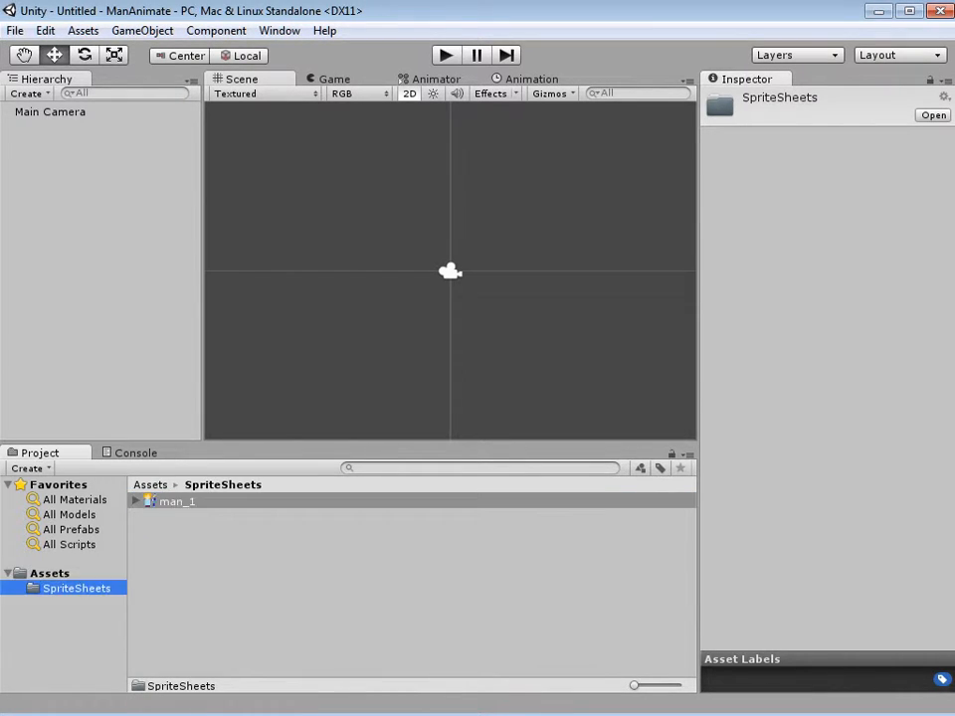
pyautogui.doubleClick(177, 502)
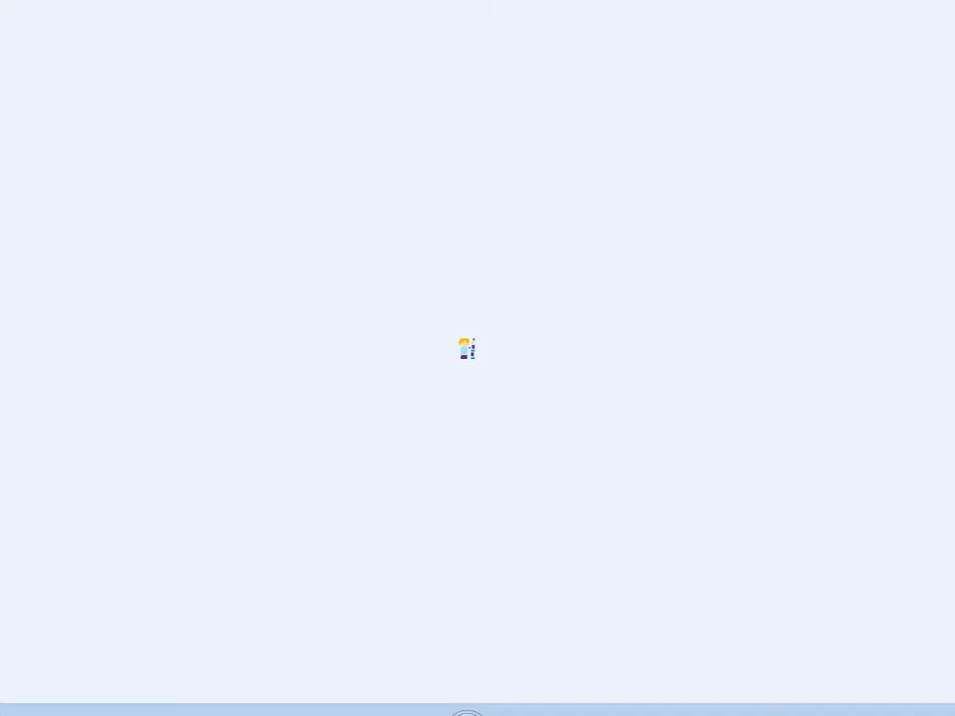
pyautogui.scroll(10, 466, 348)
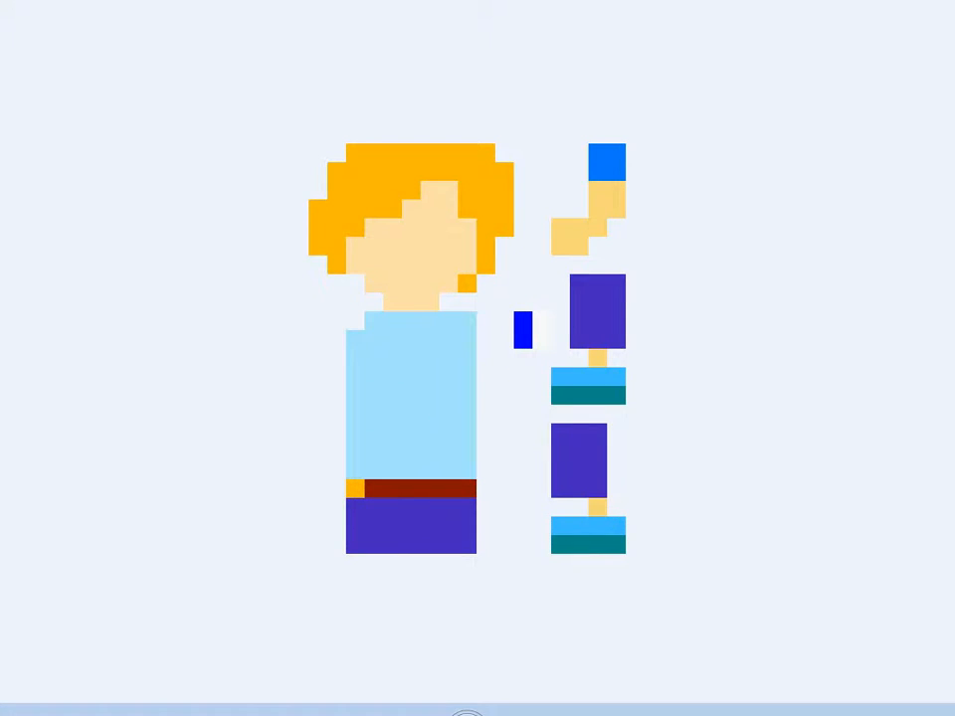
pyautogui.hotkey('alt', 'Tab')
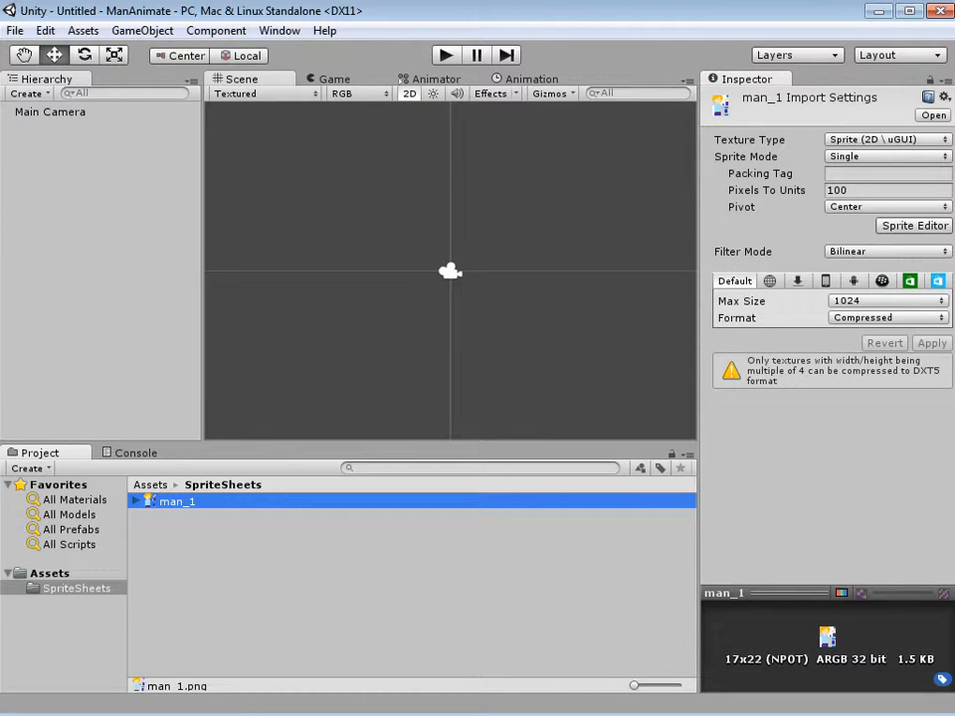
# - Set the man_1 texture's filter mode to Point and its sprite mode to Multiple
pyautogui.press('Right')
pyautogui.press('Left')
pyautogui.click(887, 251)
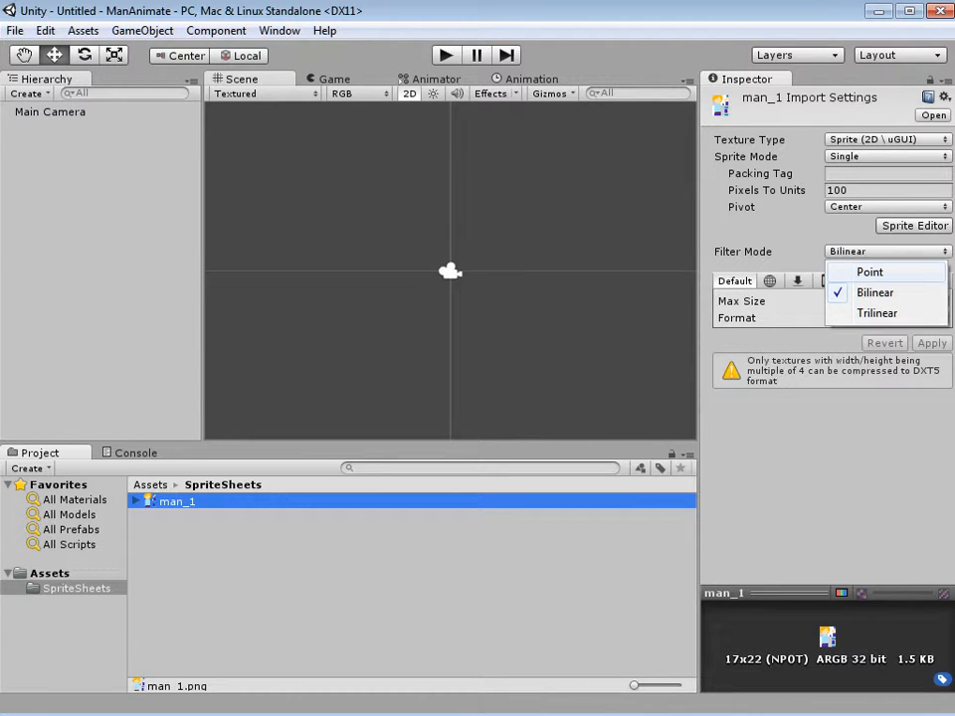
pyautogui.press('Return')
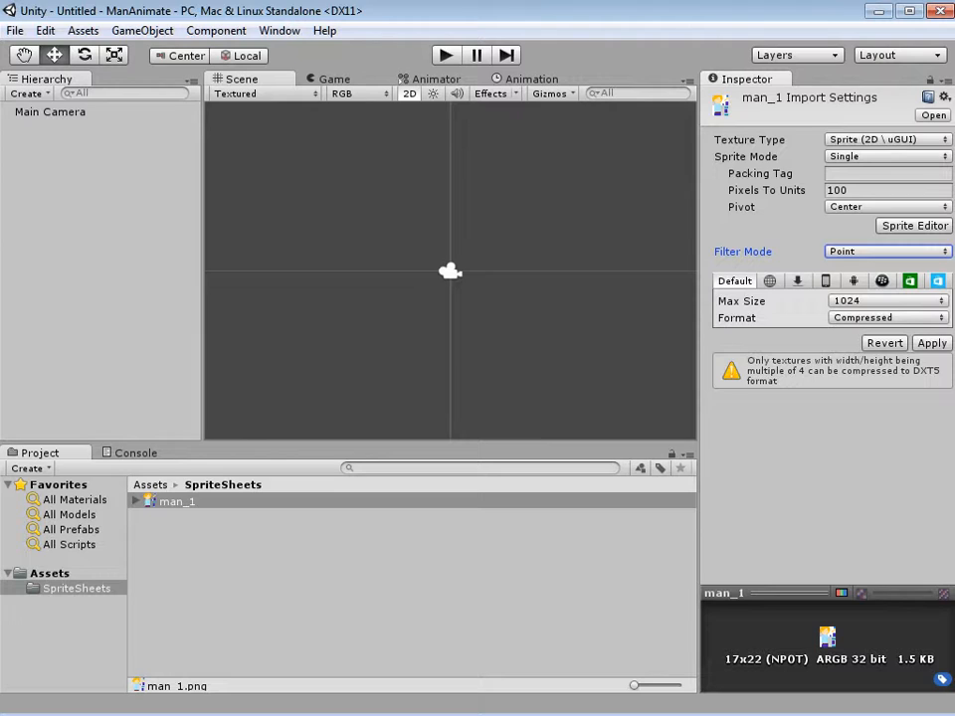
pyautogui.click(135, 502)
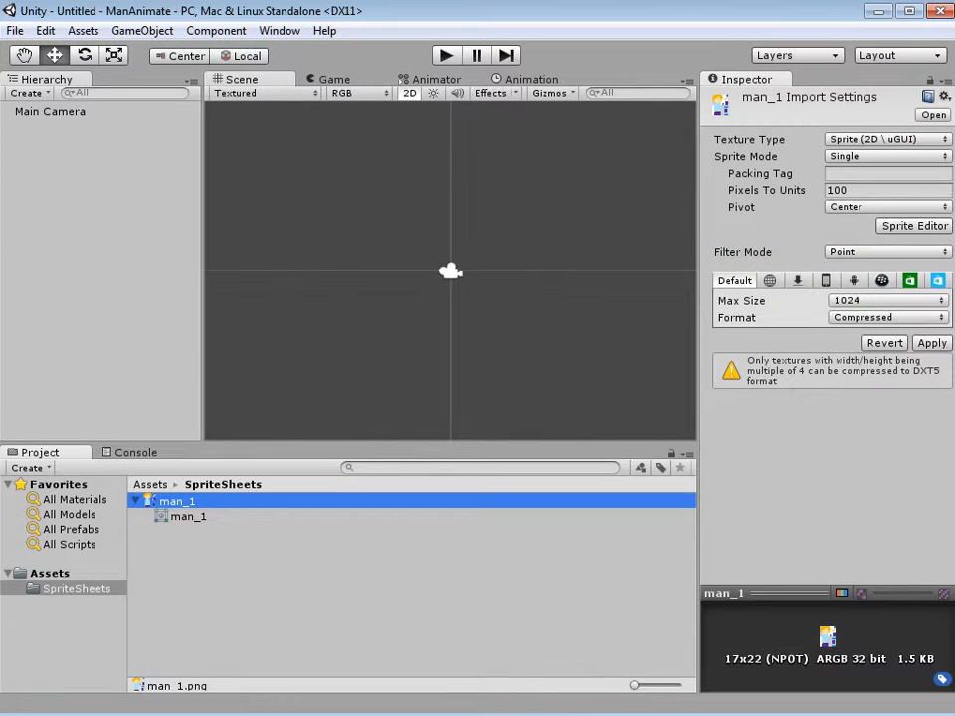
pyautogui.click(136, 501)
pyautogui.click(888, 157)
pyautogui.click(875, 196)
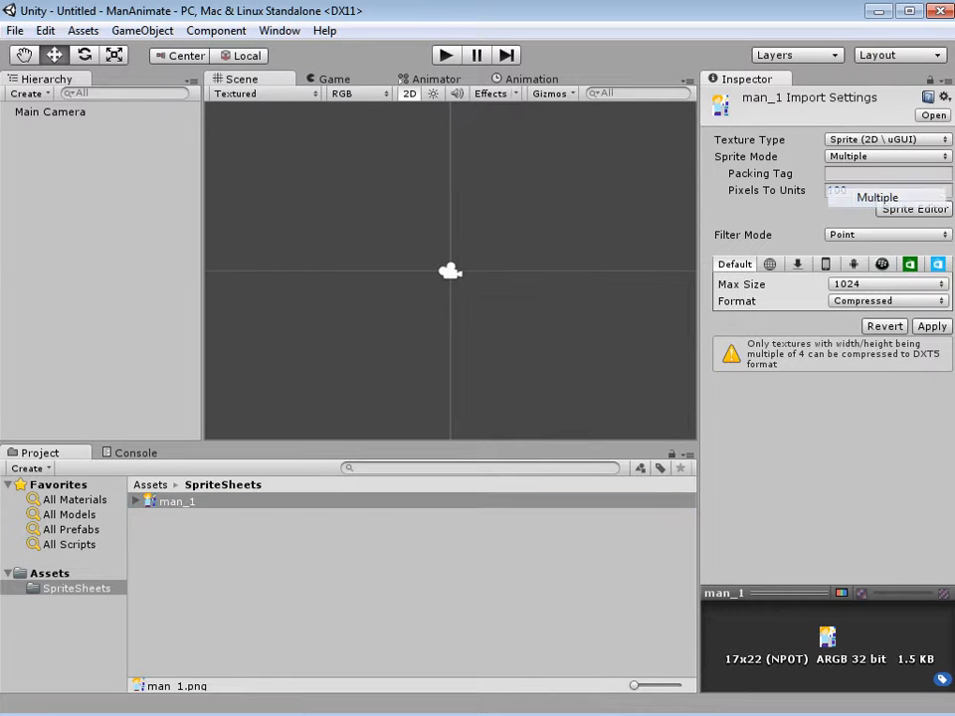
# - Slice man_1 in the Sprite Editor with the Automatic type, Center pivot and Delete Existing method
pyautogui.click(914, 209)
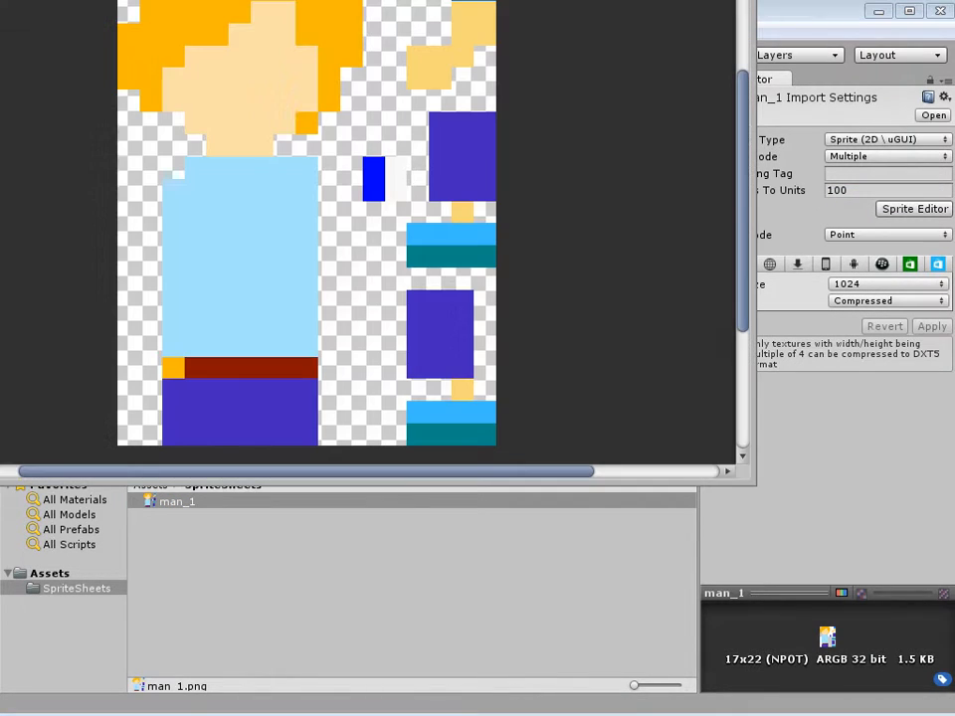
pyautogui.moveTo(290, 0); pyautogui.dragTo(398, 87)
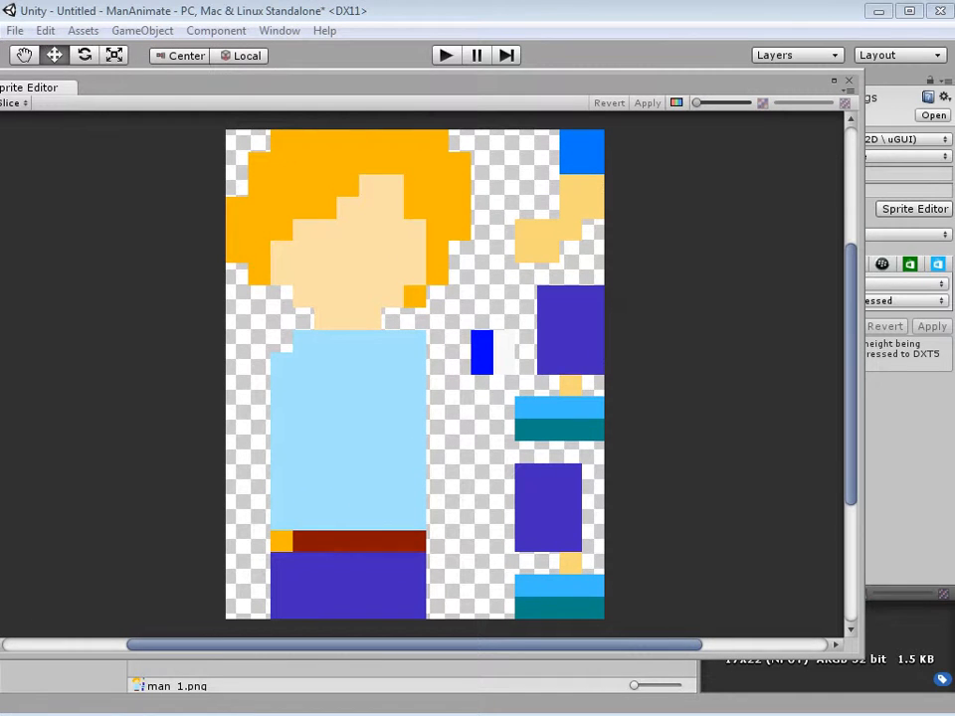
pyautogui.click(13, 102)
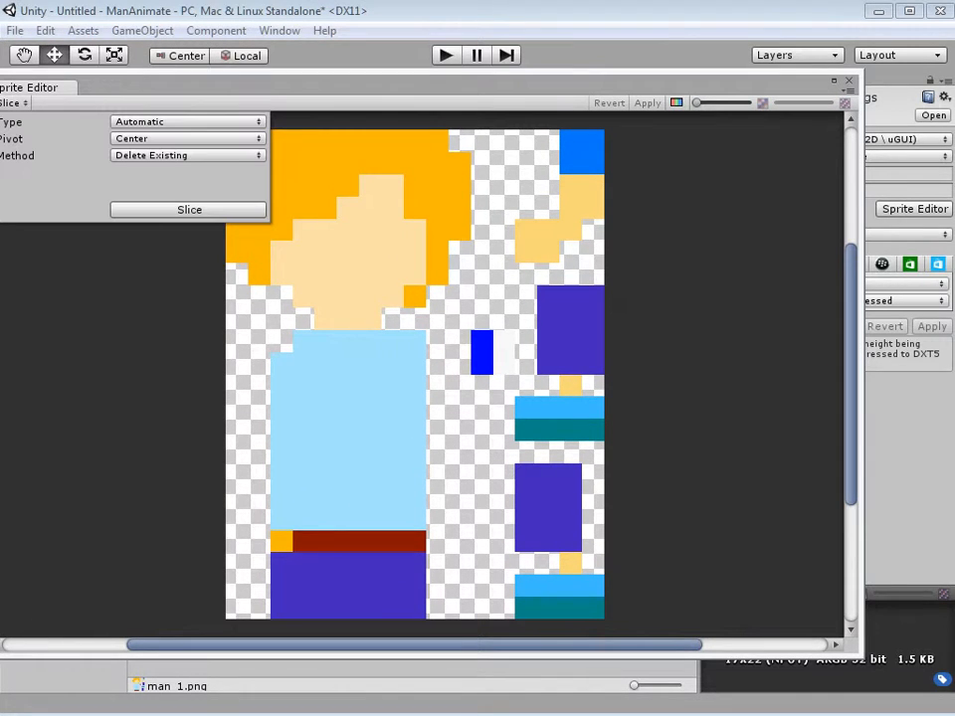
pyautogui.click(188, 209)
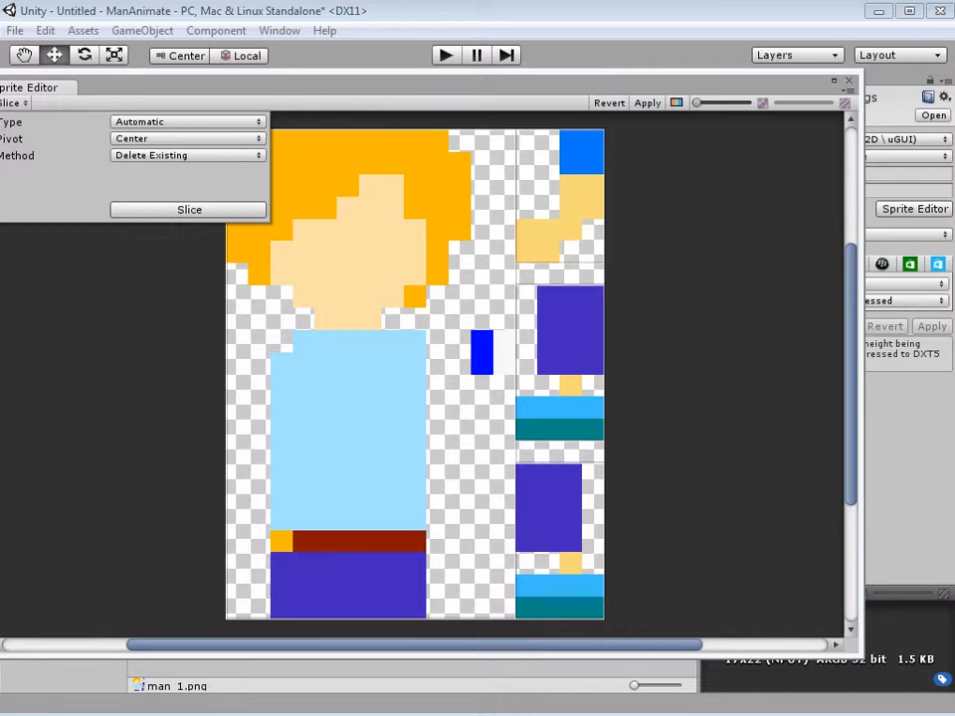
pyautogui.click(188, 121)
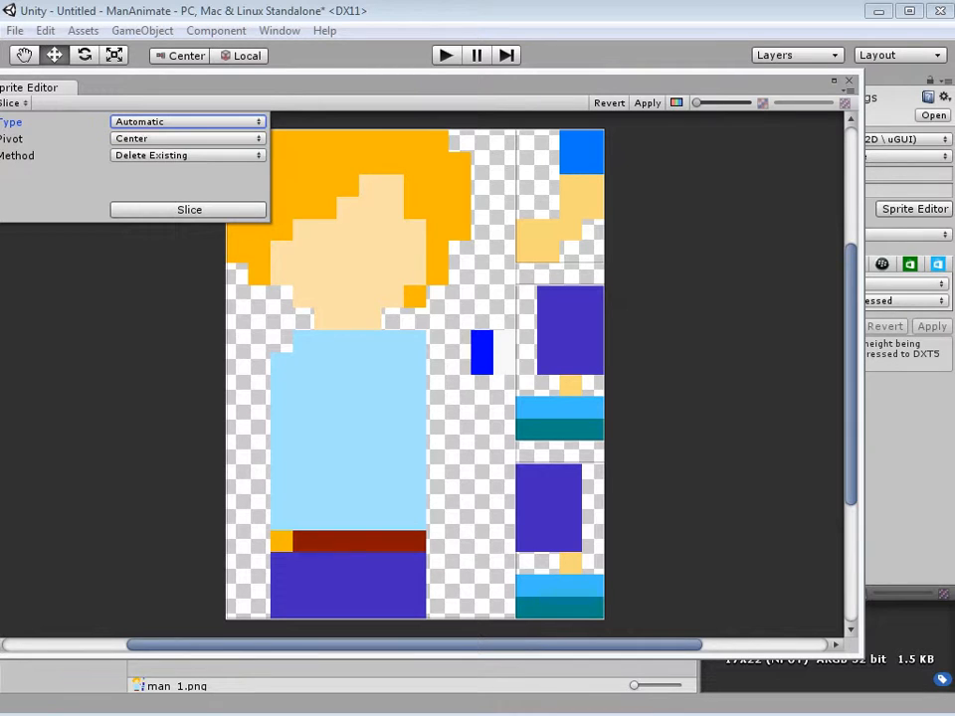
pyautogui.click(188, 155)
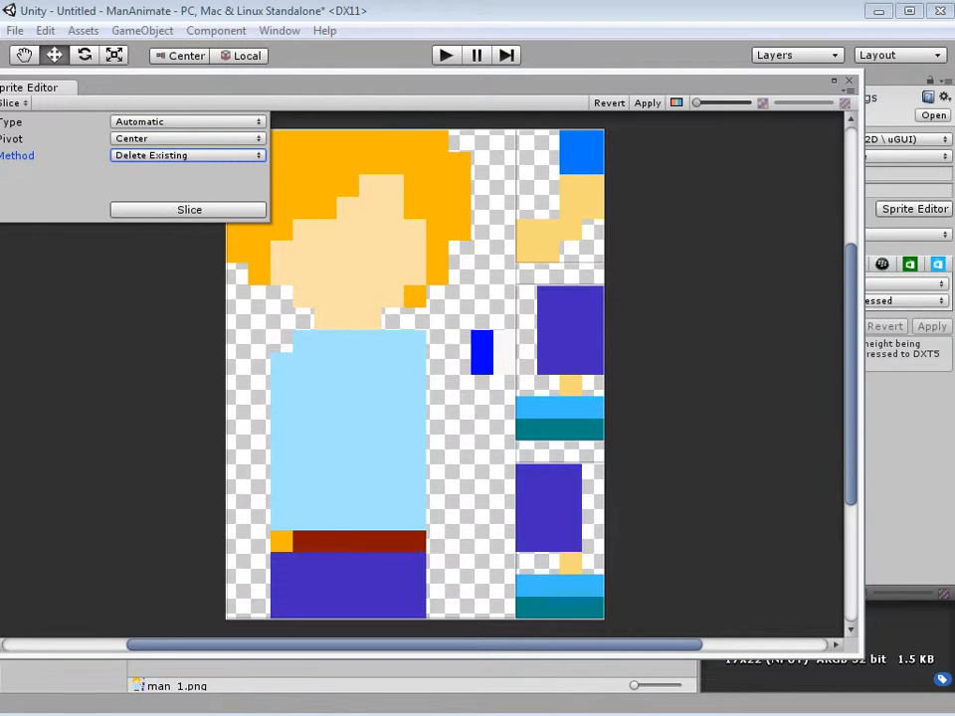
# - Narrow the body's slice to 11 pixels wide so that it excludes the eye
pyautogui.moveTo(413, 645); pyautogui.dragTo(319, 645)
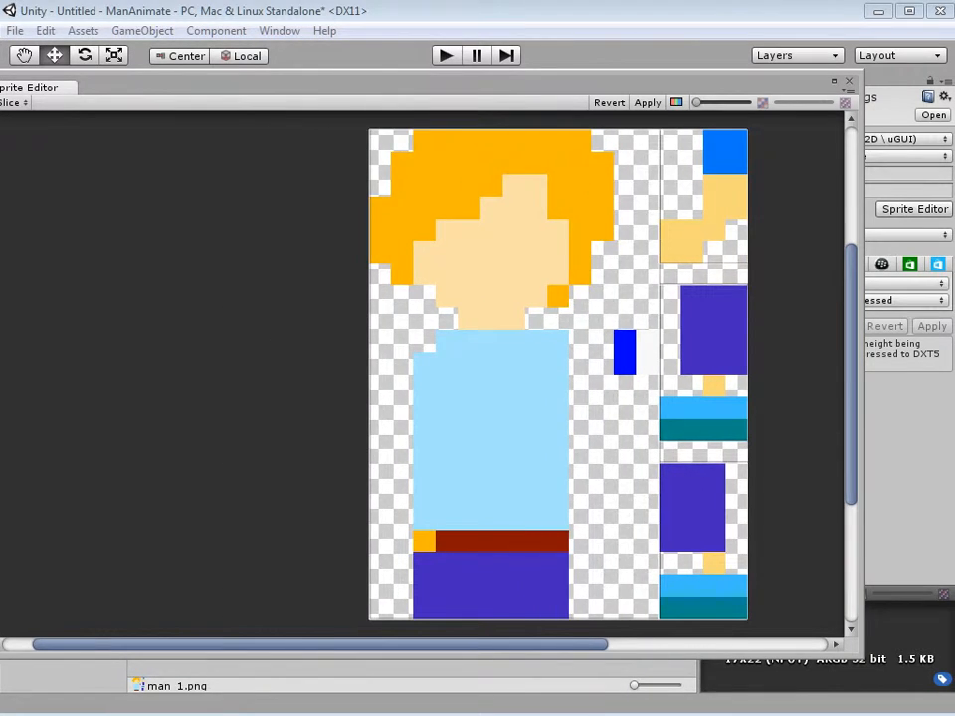
pyautogui.click(513, 374)
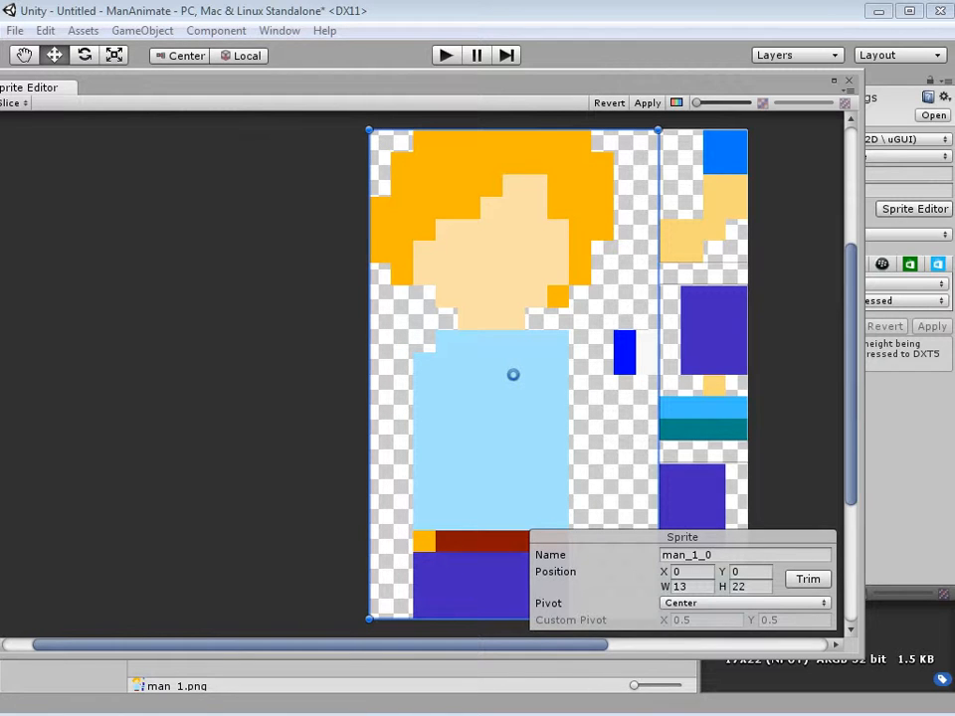
pyautogui.moveTo(658, 374); pyautogui.dragTo(614, 374)
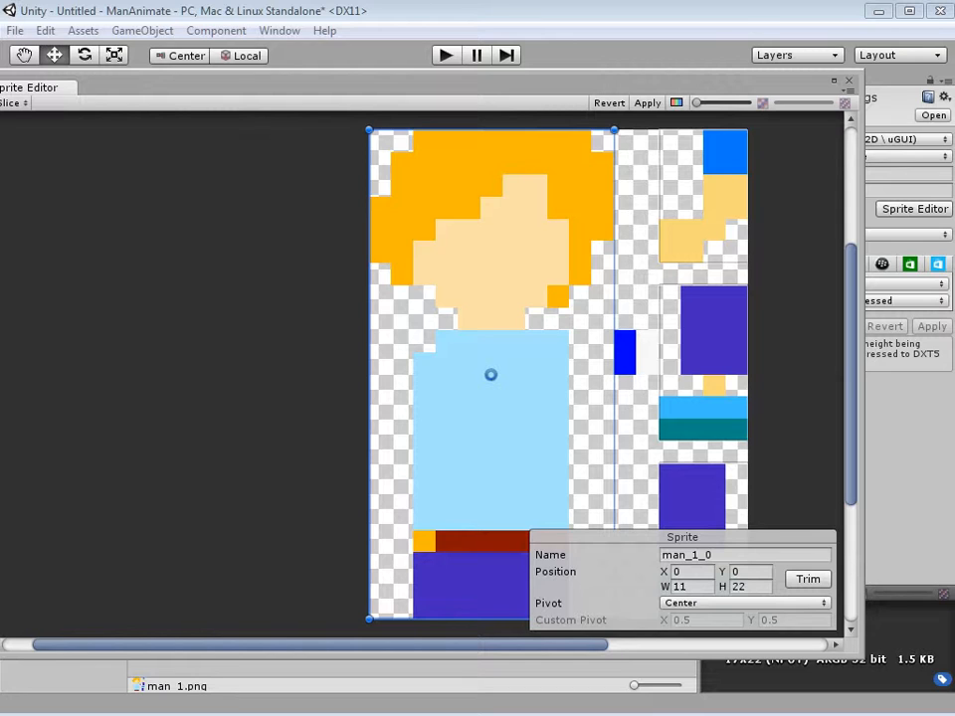
pyautogui.press('Escape')
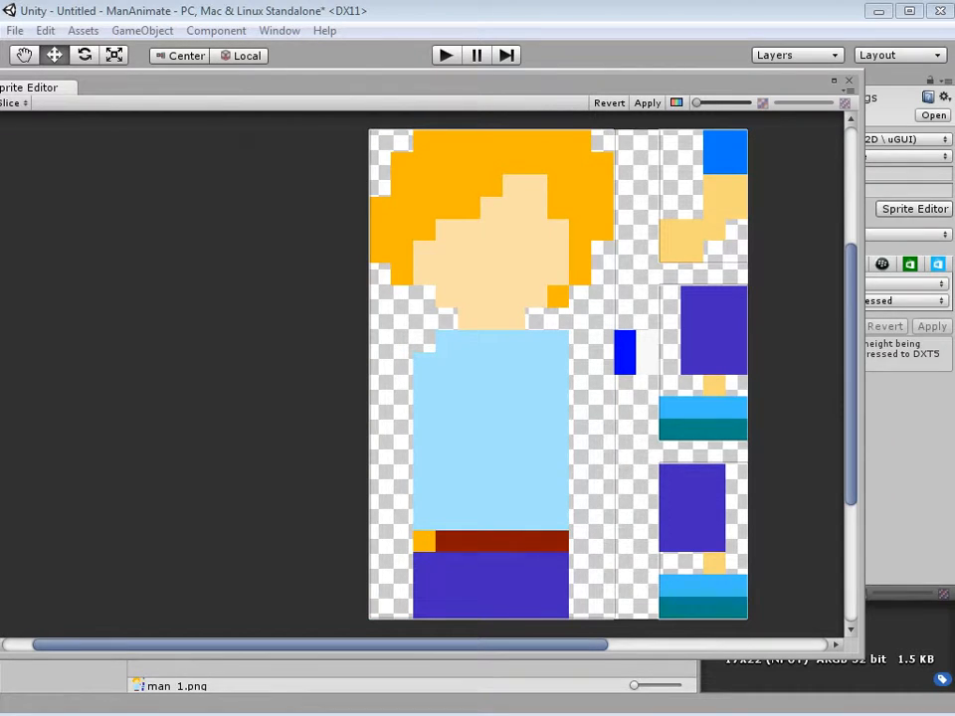
# - Name the body's slice man_body and shorten it to 14 pixels high so that it excludes the head
pyautogui.click(491, 374)
pyautogui.click(744, 554)
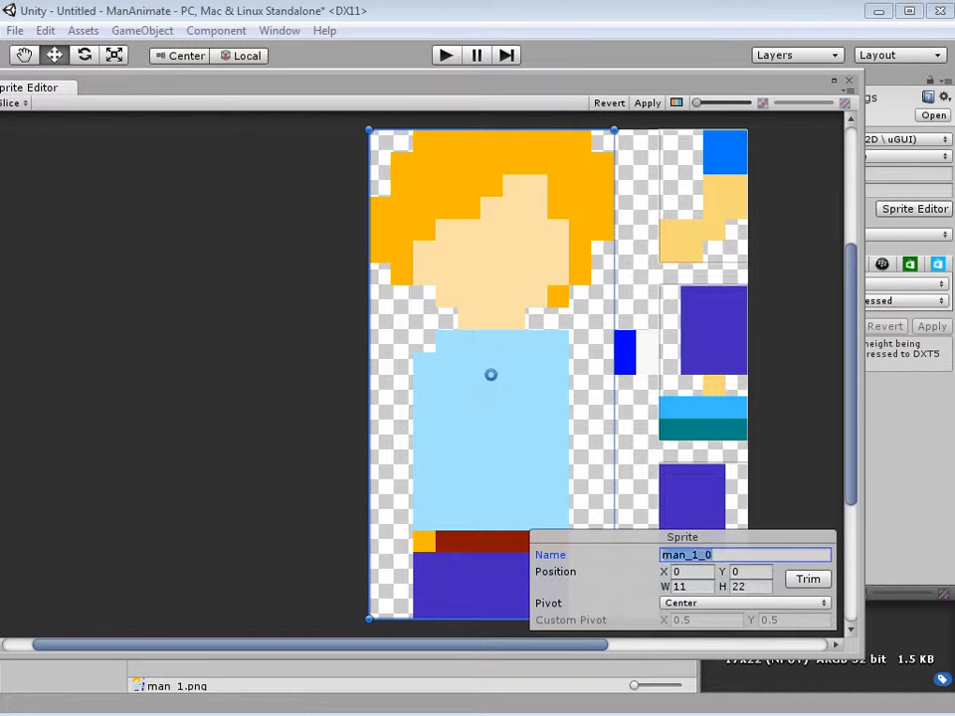
pyautogui.write('ma')
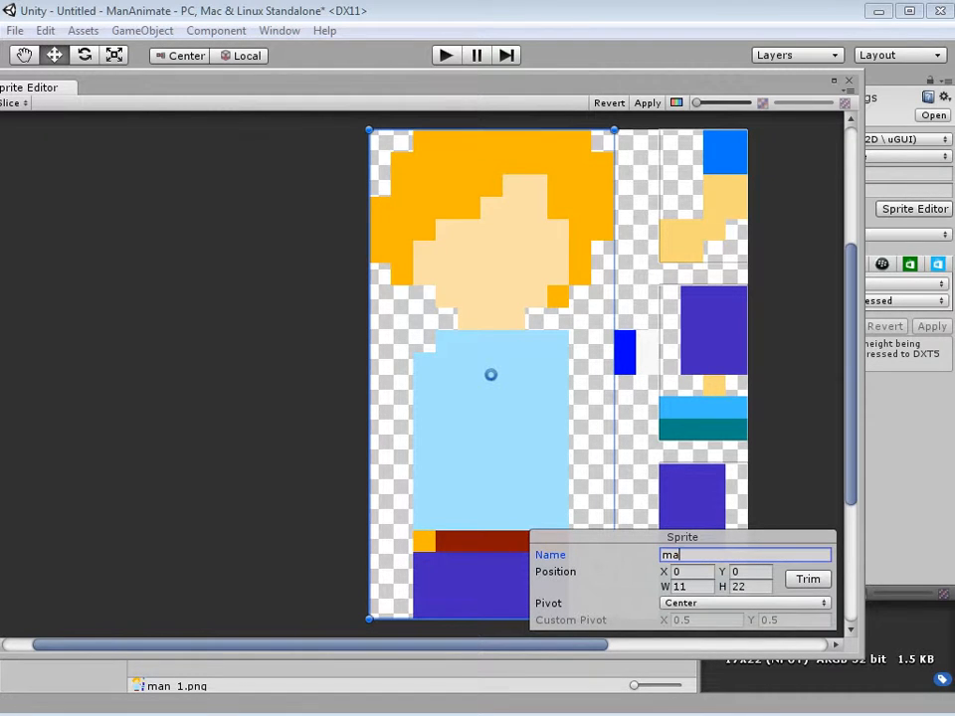
pyautogui.write('n_body')
pyautogui.moveTo(369, 130); pyautogui.dragTo(369, 330)
pyautogui.moveTo(492, 330); pyautogui.dragTo(493, 308)
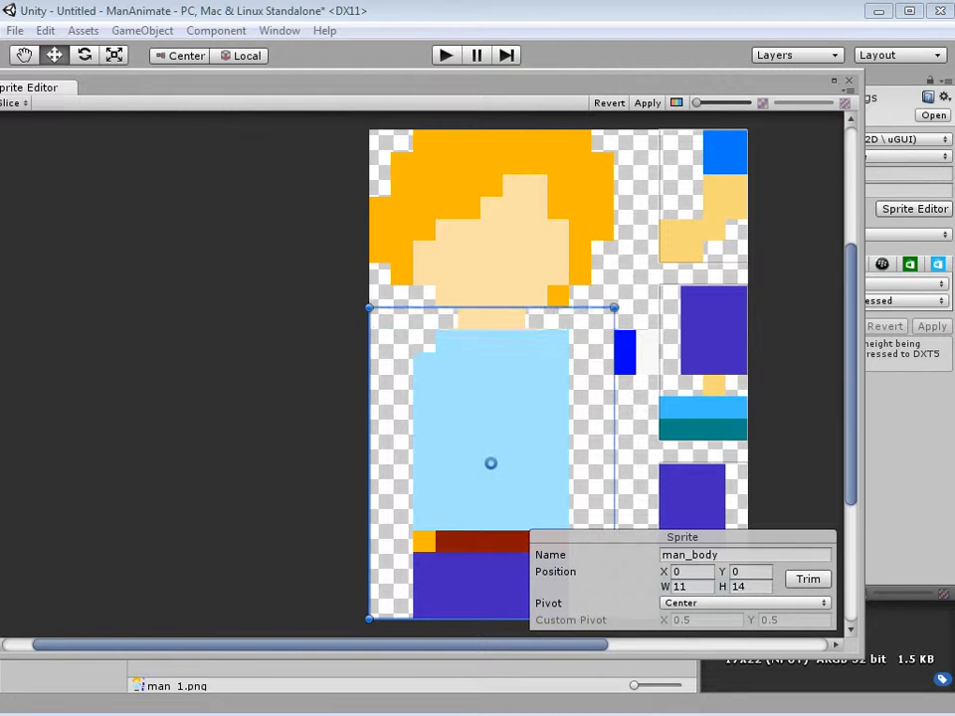
pyautogui.click(744, 554)
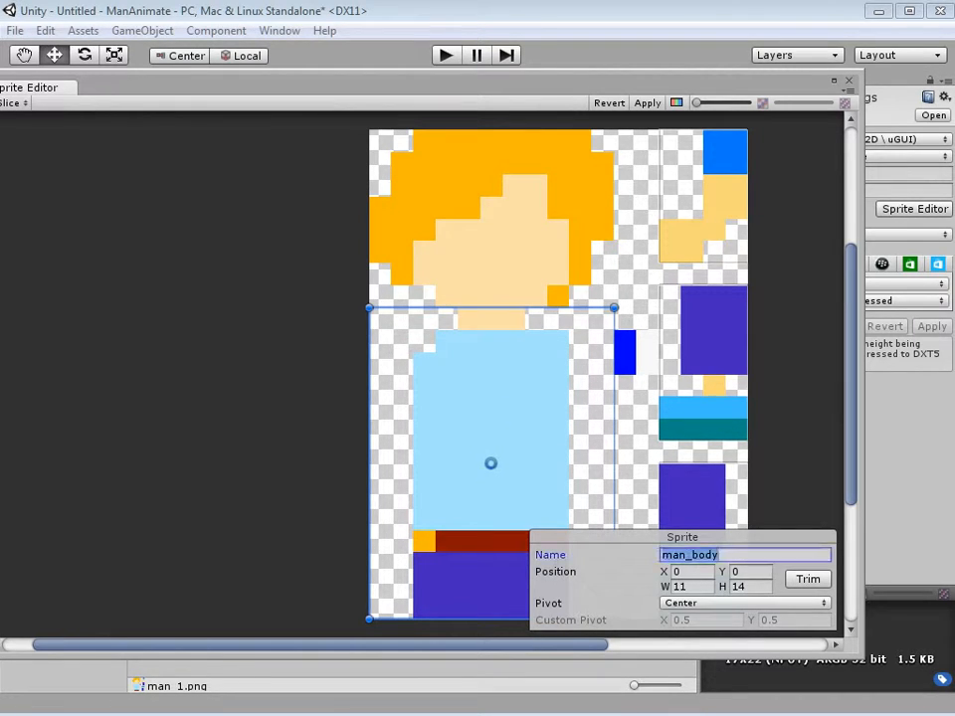
pyautogui.click(719, 554)
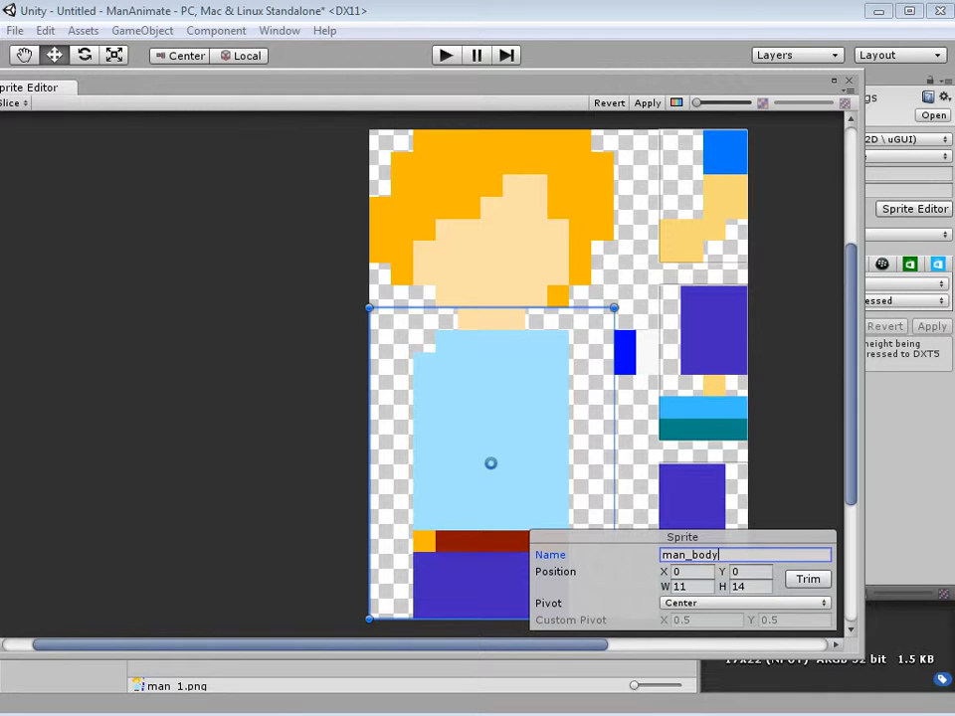
# - Add a slice around the head at X 0, Y 14, 11 pixels wide and 8 pixels high
pyautogui.moveTo(414, 130); pyautogui.dragTo(569, 218)
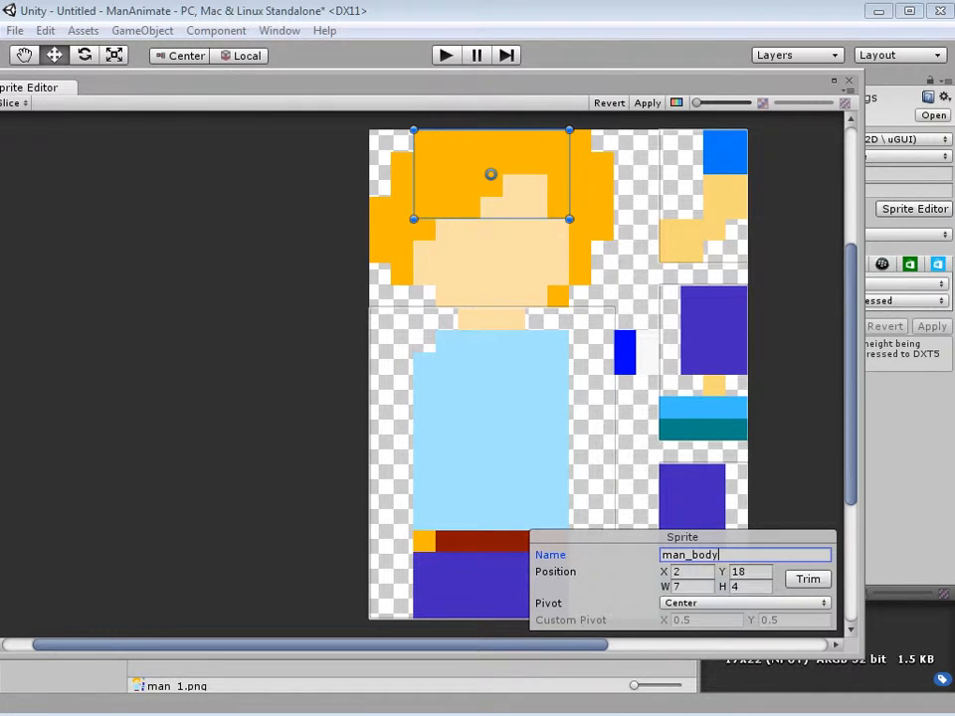
pyautogui.moveTo(491, 174); pyautogui.dragTo(447, 174)
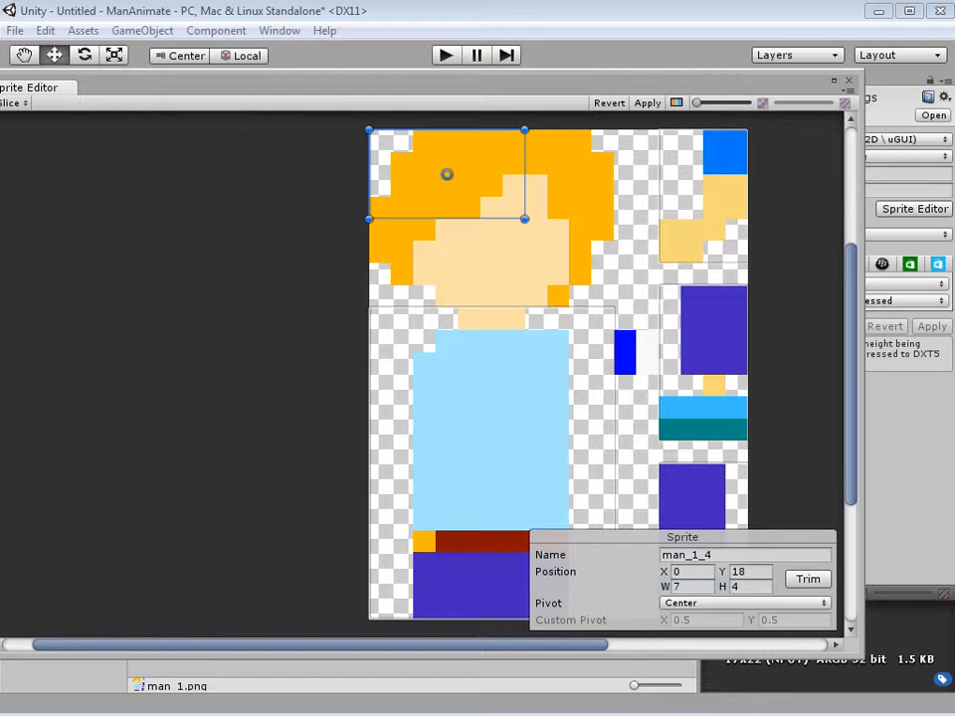
pyautogui.moveTo(525, 218); pyautogui.dragTo(613, 307)
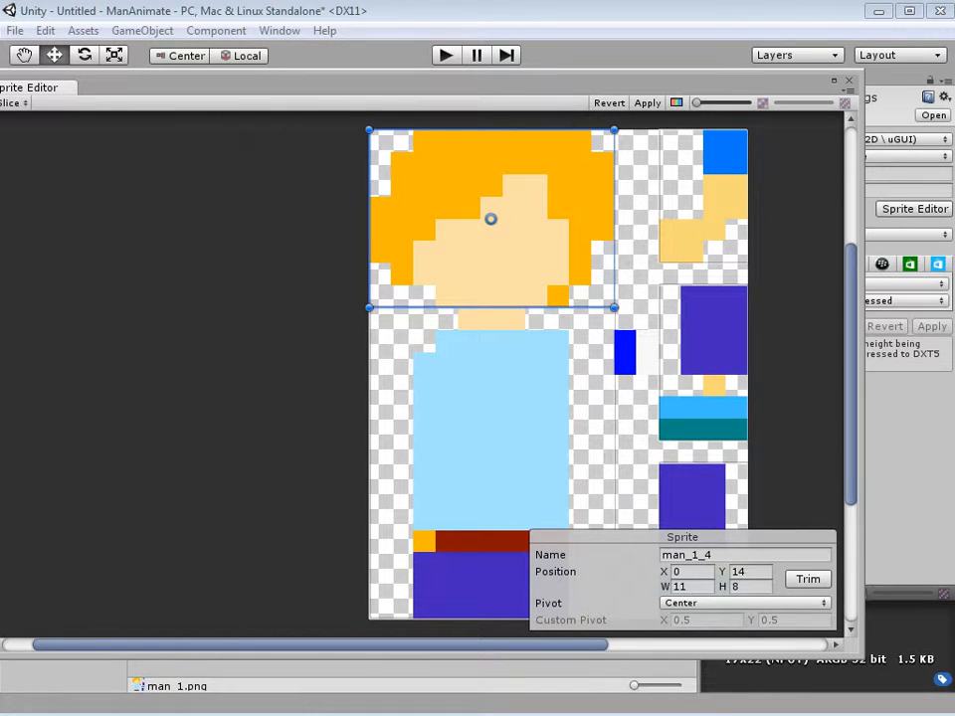
pyautogui.click(712, 554)
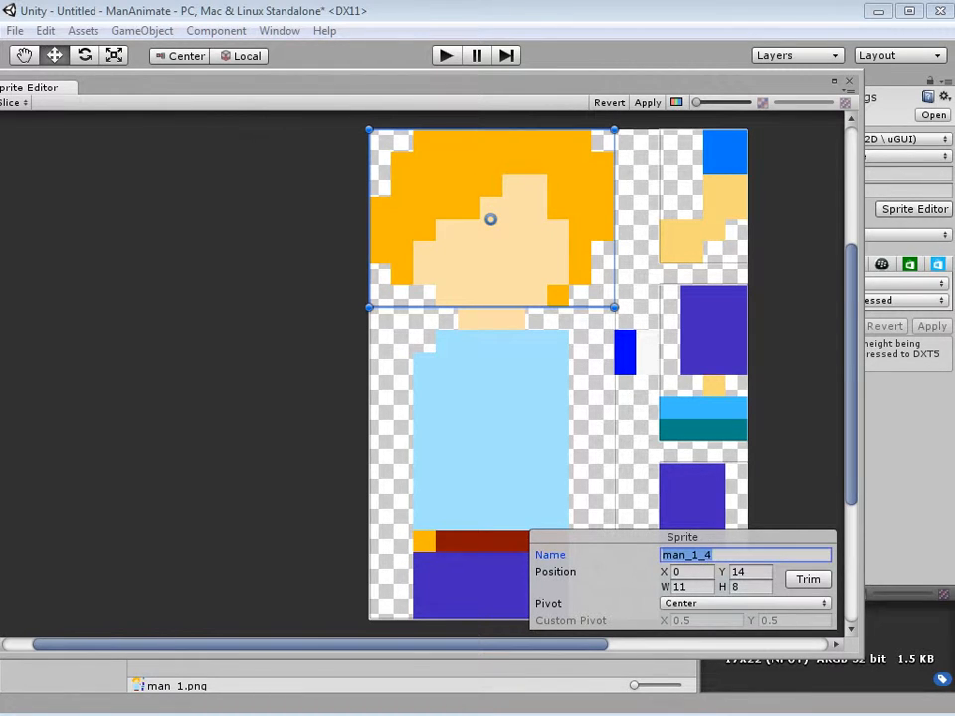
pyautogui.moveTo(491, 440); pyautogui.dragTo(513, 441)
pyautogui.click(492, 241)
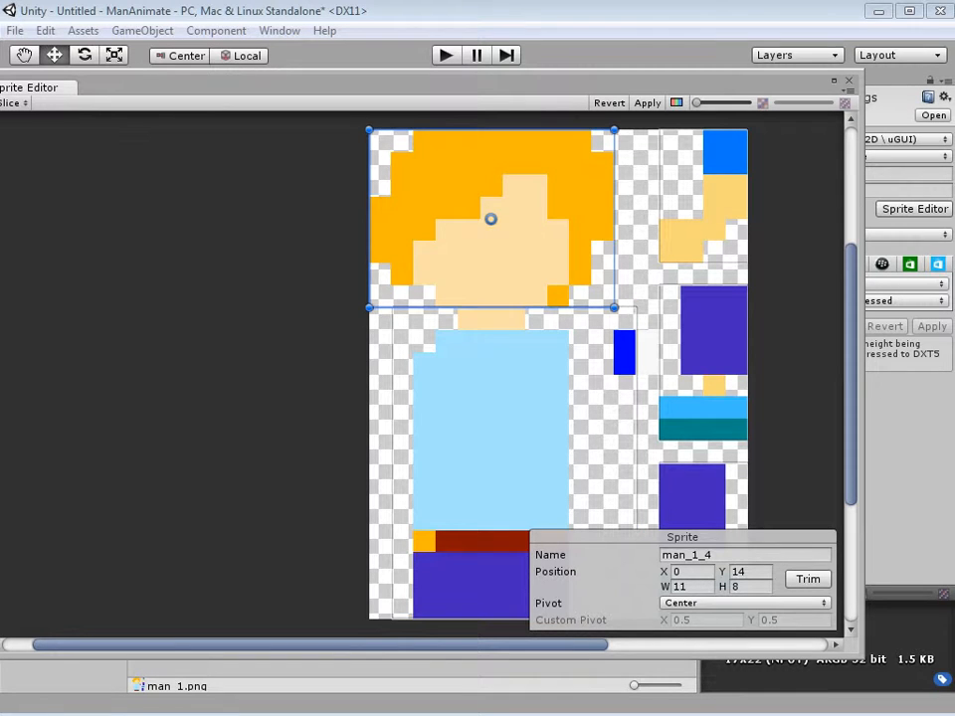
pyautogui.click(519, 416)
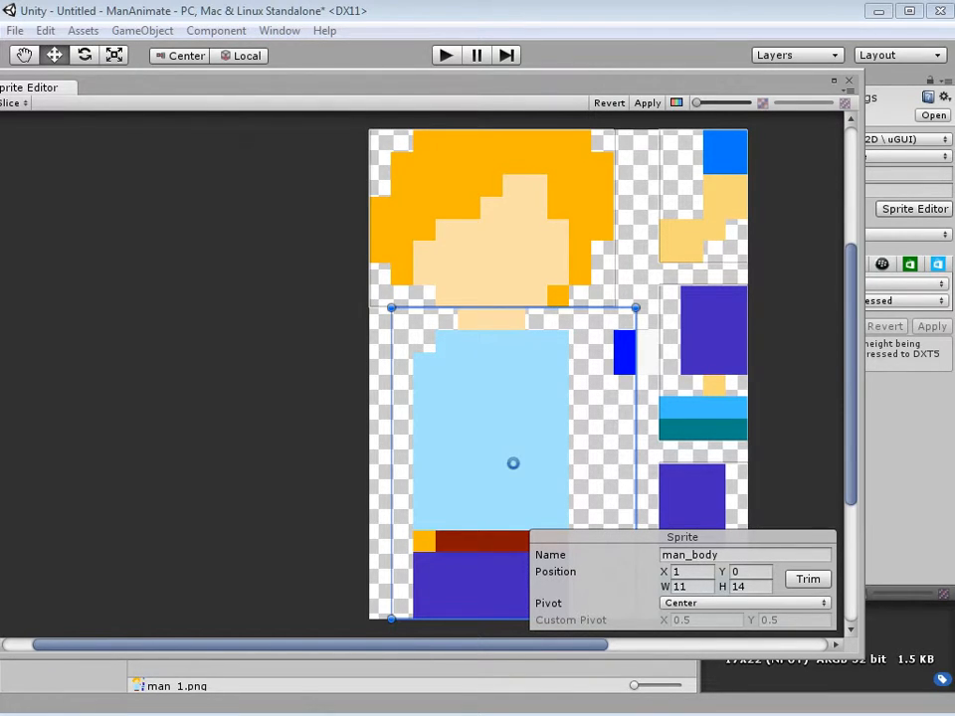
pyautogui.moveTo(514, 440); pyautogui.dragTo(492, 440)
# - Rename the body's slice customer_1_body and narrow it to 9 pixels wide
pyautogui.moveTo(720, 554); pyautogui.dragTo(659, 554)
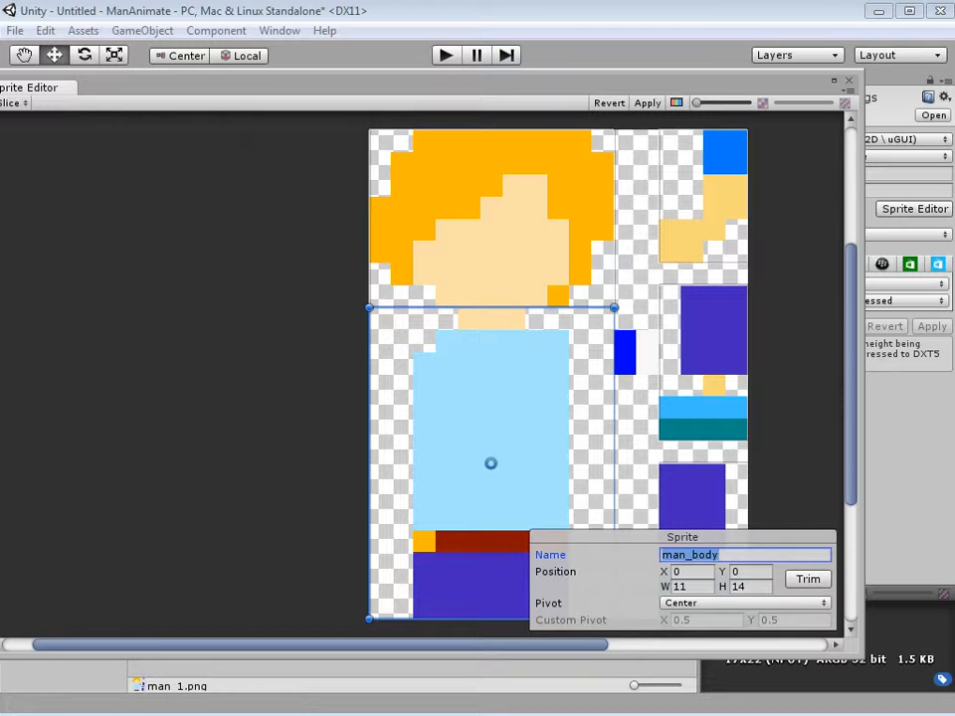
pyautogui.press('BackSpace')
pyautogui.write('cus')
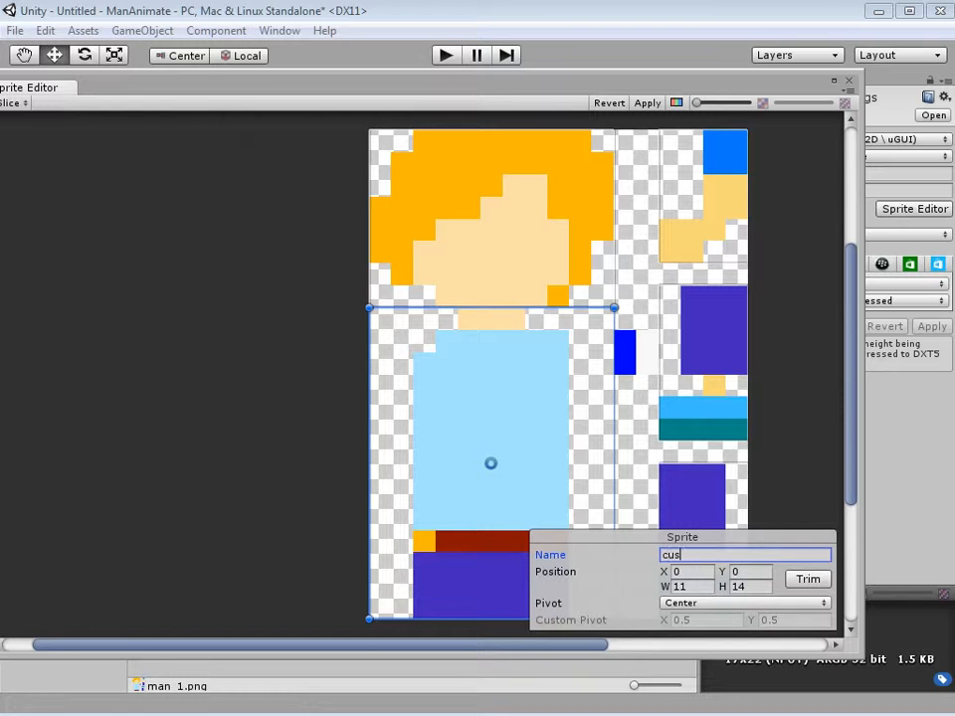
pyautogui.write('tomer_1_body')
pyautogui.moveTo(614, 307); pyautogui.dragTo(569, 308)
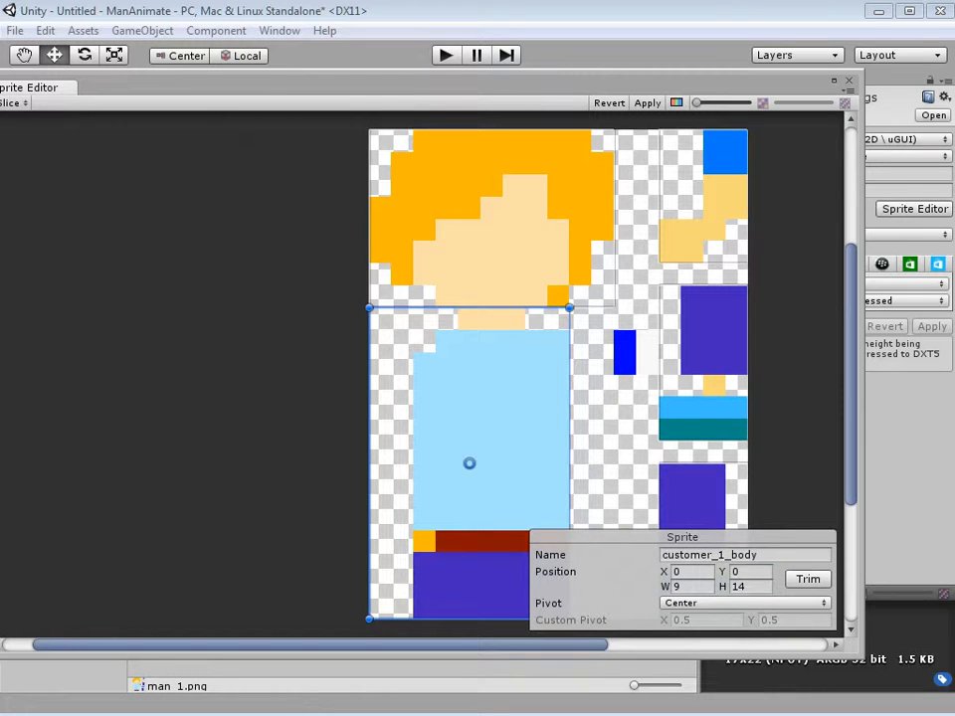
# - Copy the prefix customer_1_ from the name of the body's slice
pyautogui.moveTo(319, 644); pyautogui.dragTo(418, 645)
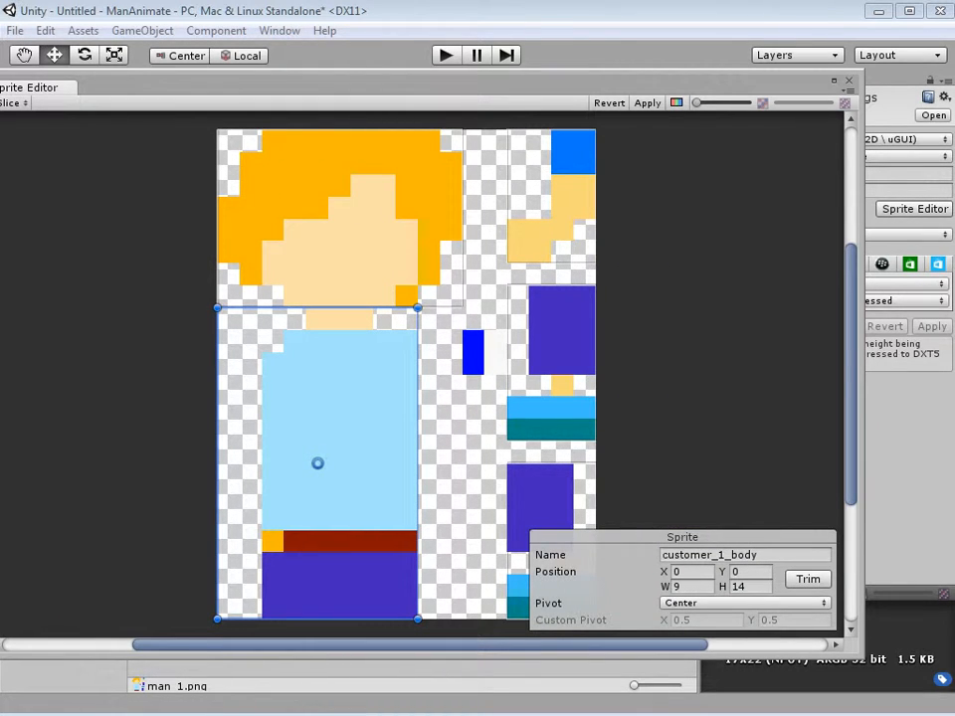
pyautogui.click(339, 219)
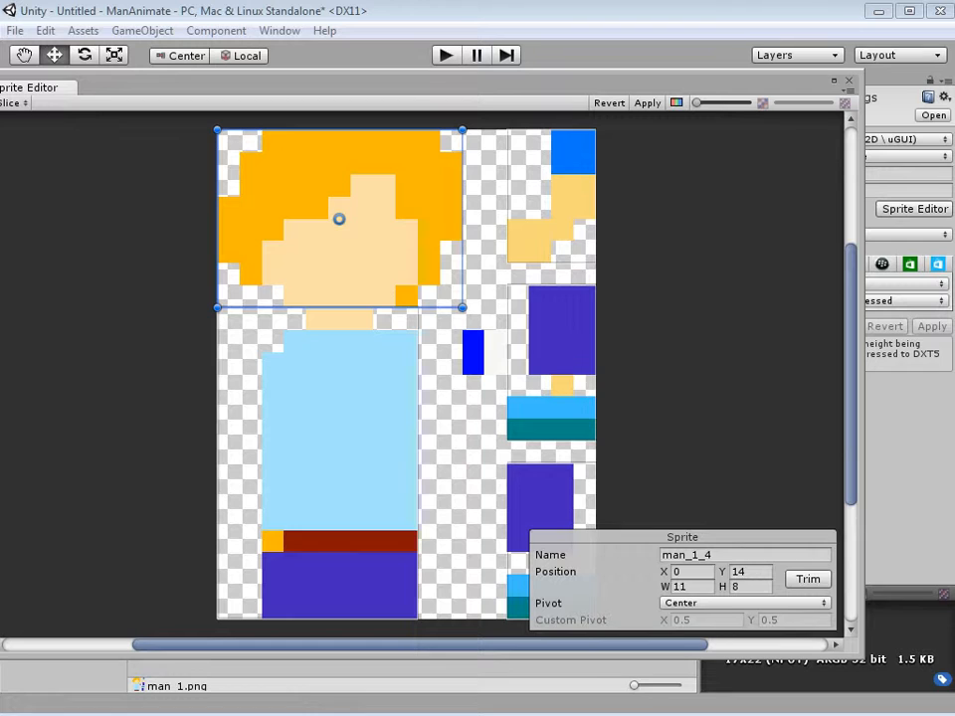
pyautogui.click(317, 463)
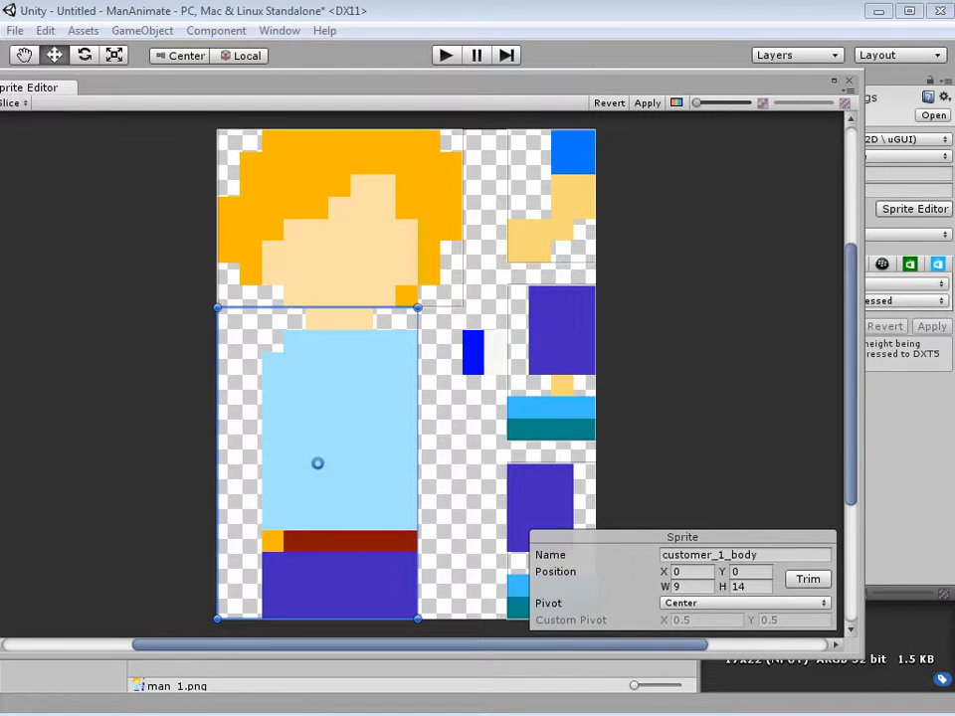
pyautogui.click(726, 554)
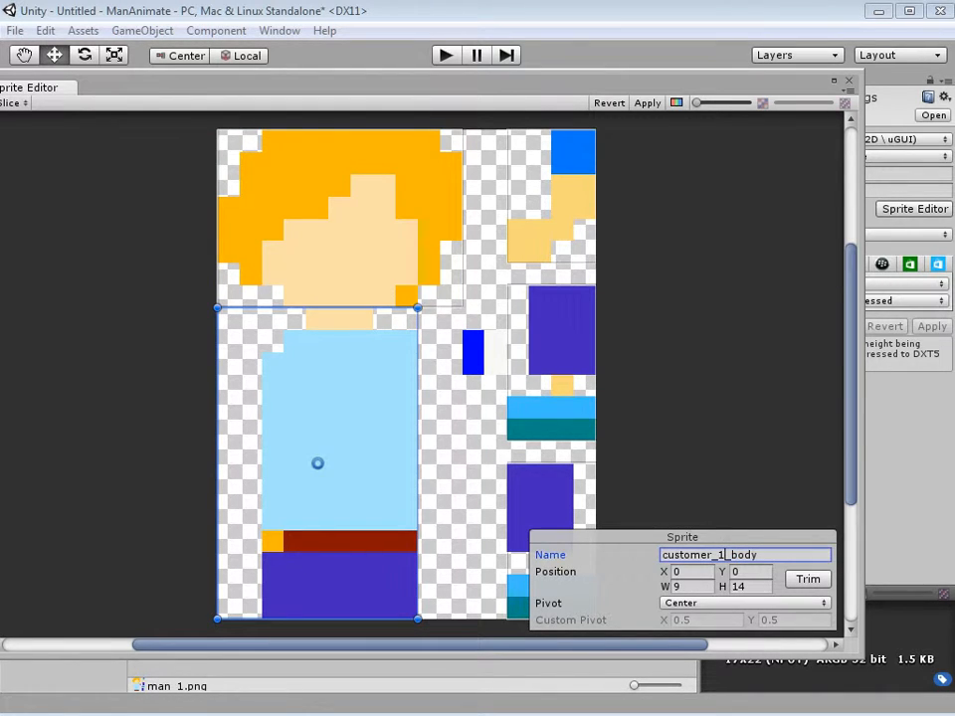
pyautogui.click(731, 554)
pyautogui.moveTo(731, 554); pyautogui.dragTo(660, 554)
pyautogui.hotkey('ctrl', 'c')
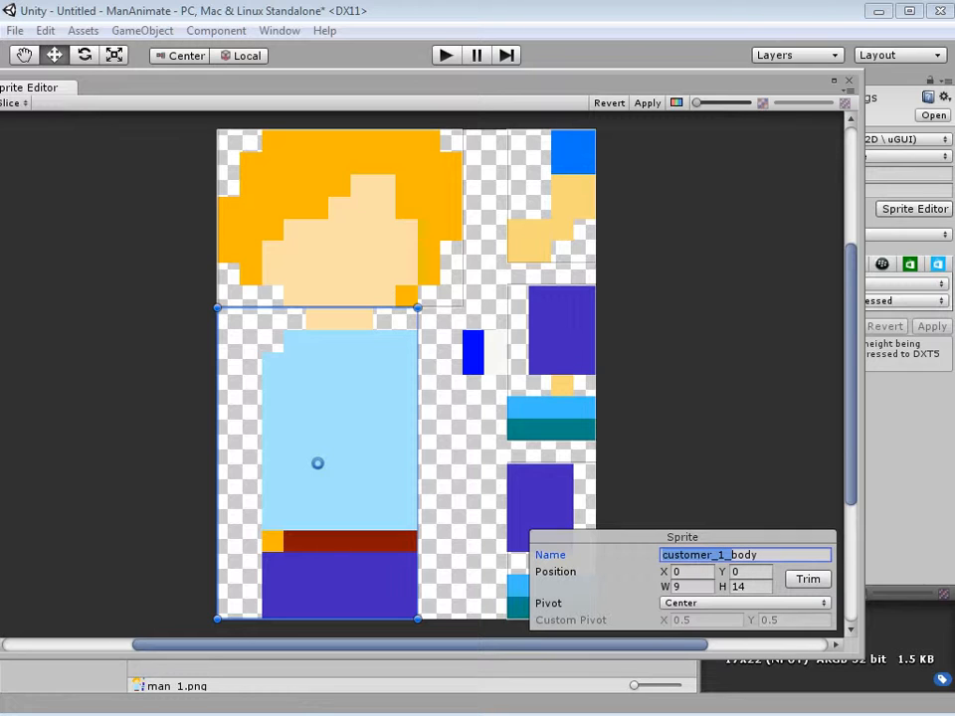
pyautogui.press('Return')
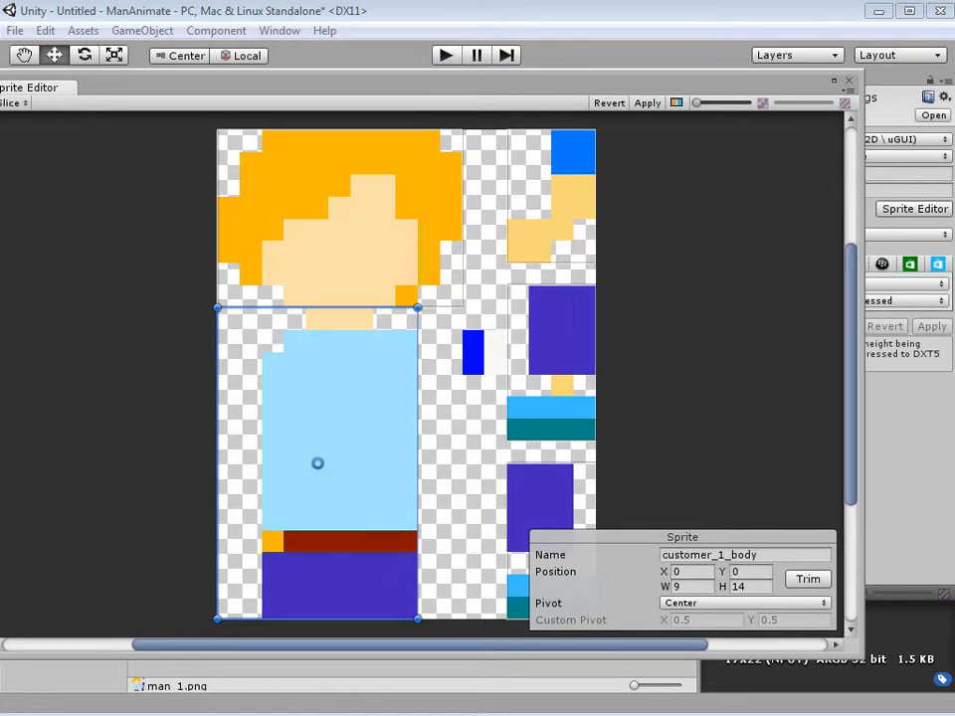
# - Rename the head's slice customer_1_head, using the copied prefix
pyautogui.click(339, 219)
pyautogui.click(744, 554)
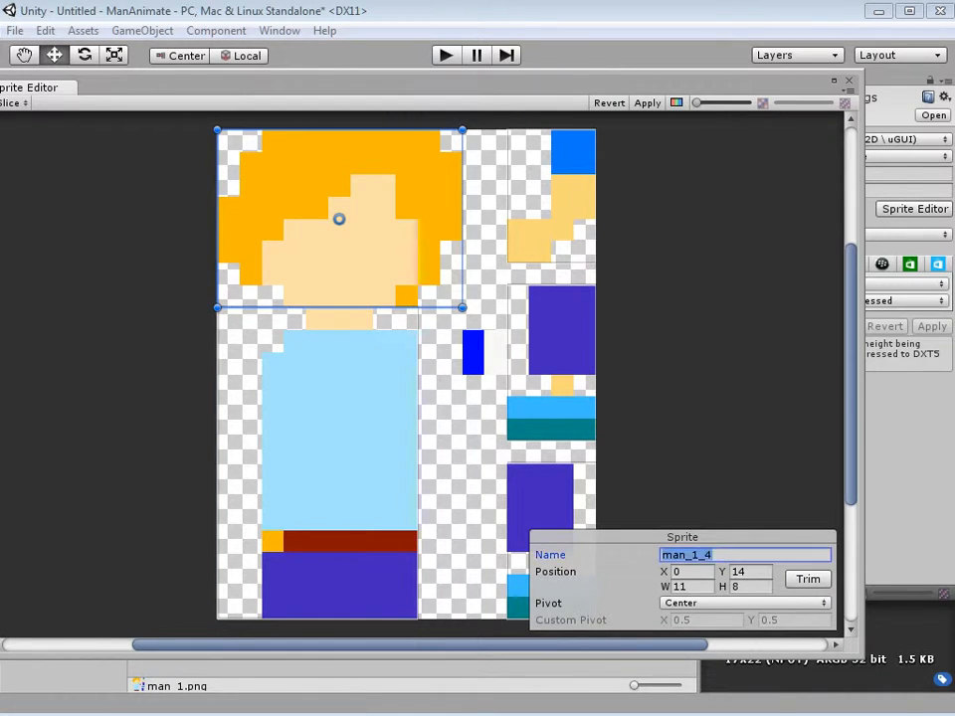
pyautogui.hotkey('ctrl', 'v')
pyautogui.write('head')
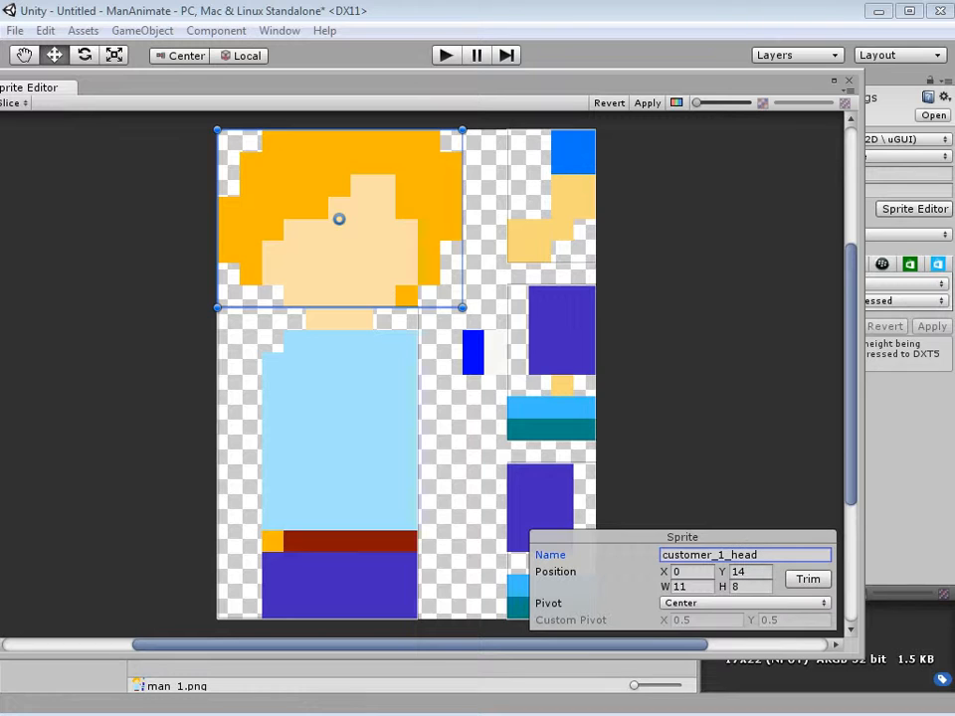
pyautogui.press('Escape')
# - Add a 2 by 2 pixel slice around the eye and name it customer_1_eye
pyautogui.moveTo(462, 330); pyautogui.dragTo(507, 375)
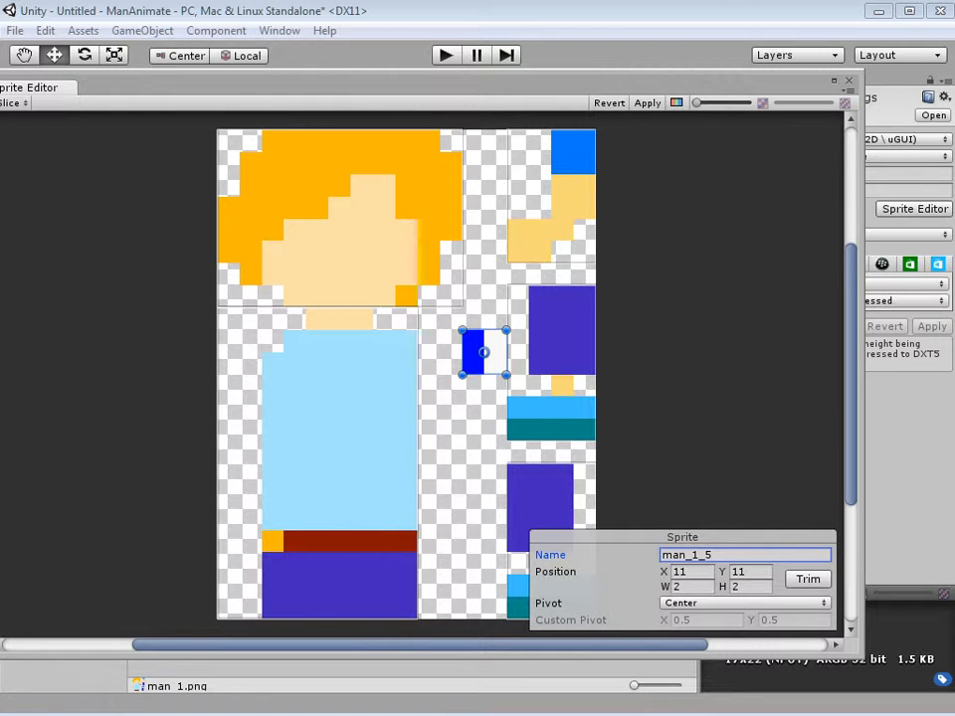
pyautogui.write('customer_1_')
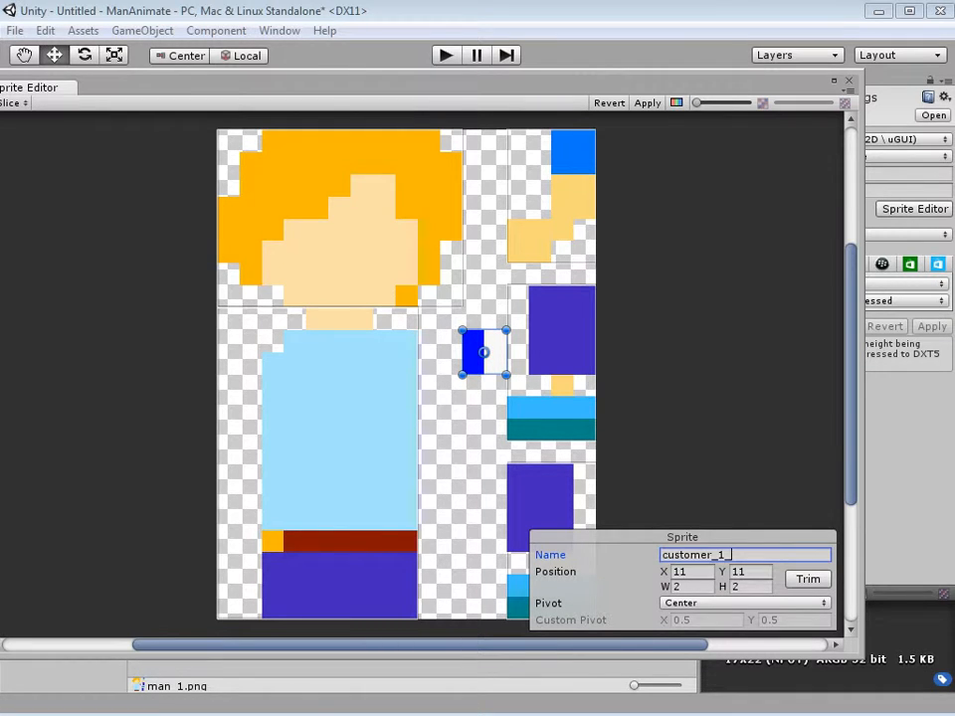
pyautogui.write('eye')
# - Rename the arm's slice customer_1_arm
pyautogui.click(562, 196)
pyautogui.click(712, 555)
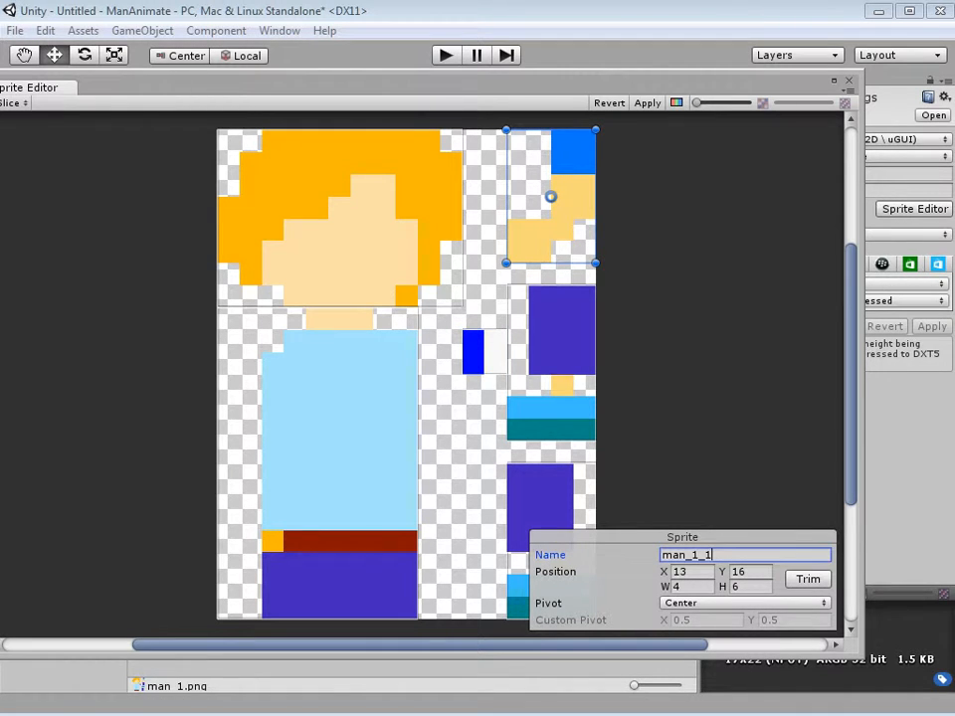
pyautogui.hotkey('ctrl', 'a')
pyautogui.write('customer_1_arm')
# - Rename the upper leg's slice customer_1_leg1, using the copied prefix
pyautogui.scroll(-5, 407, 373)
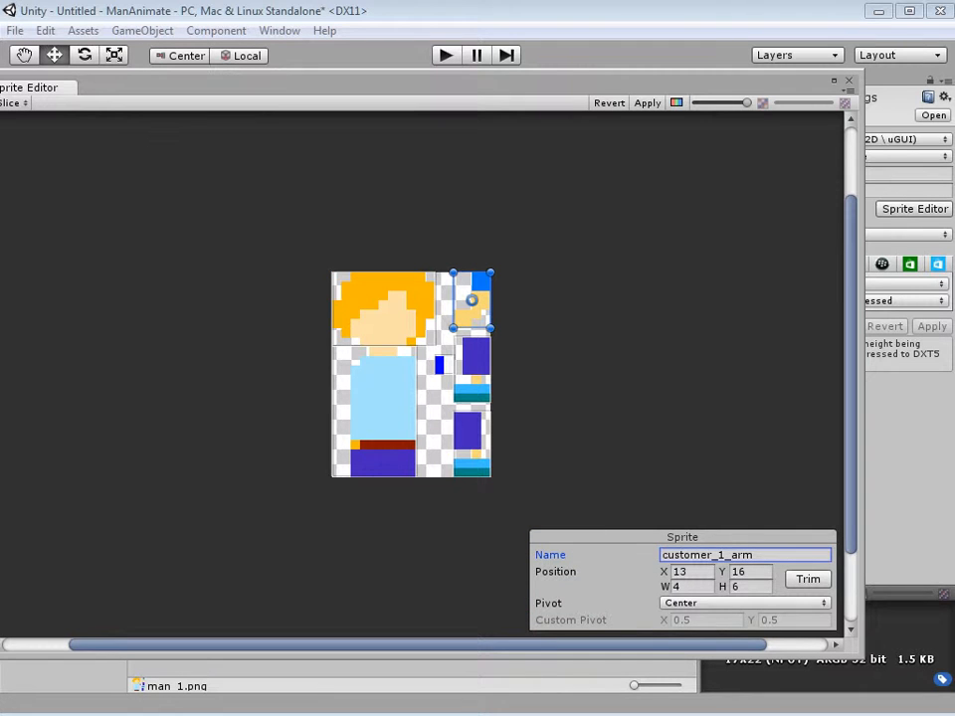
pyautogui.scroll(5, 411, 374)
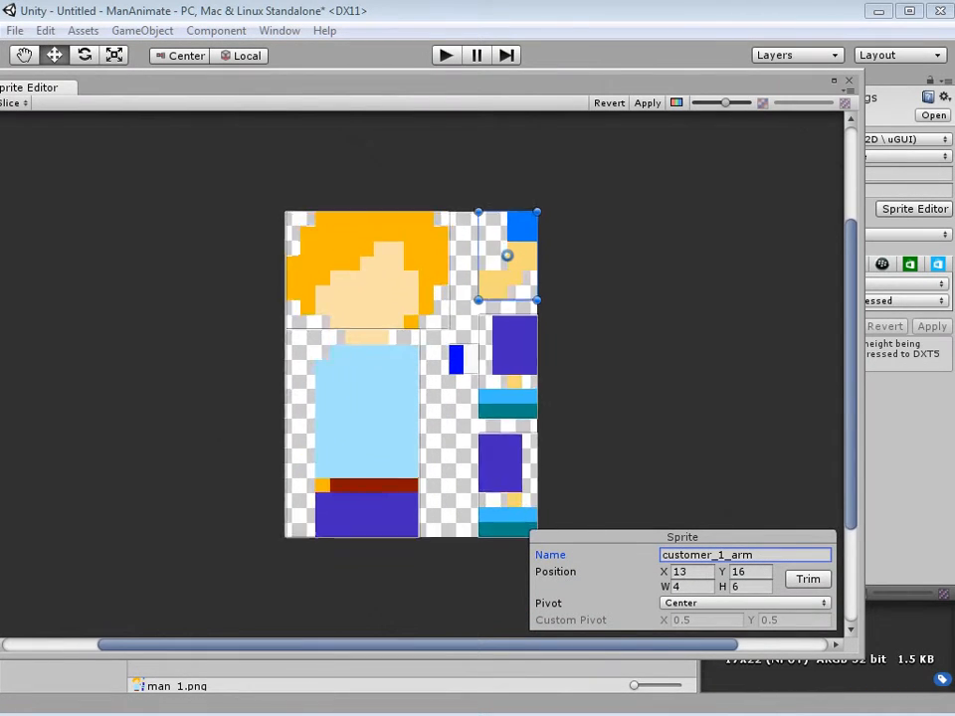
pyautogui.click(556, 363)
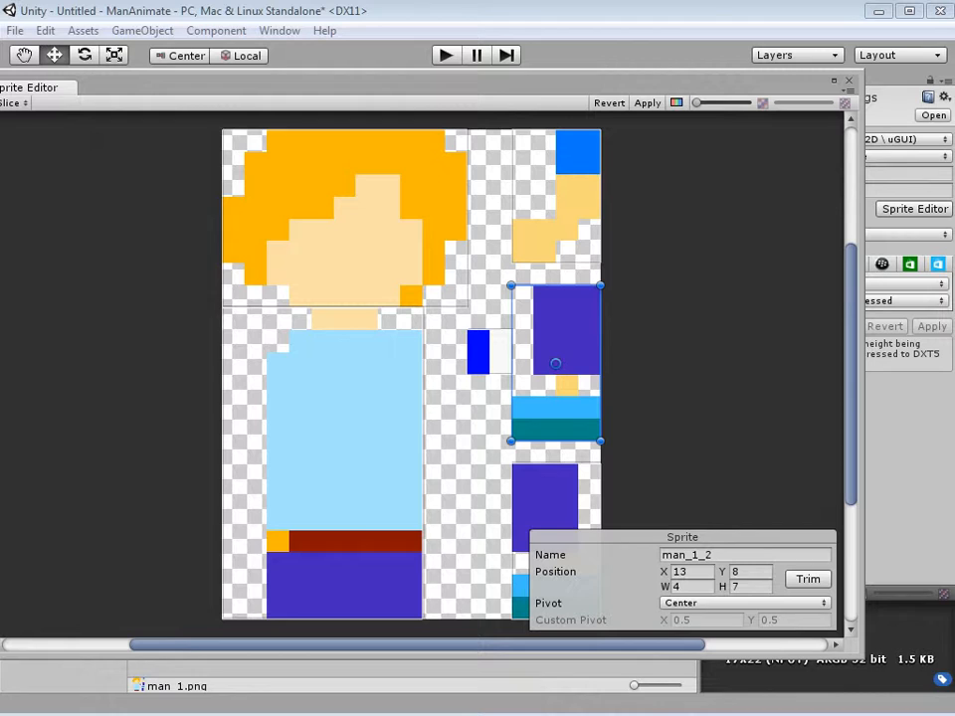
pyautogui.click(712, 554)
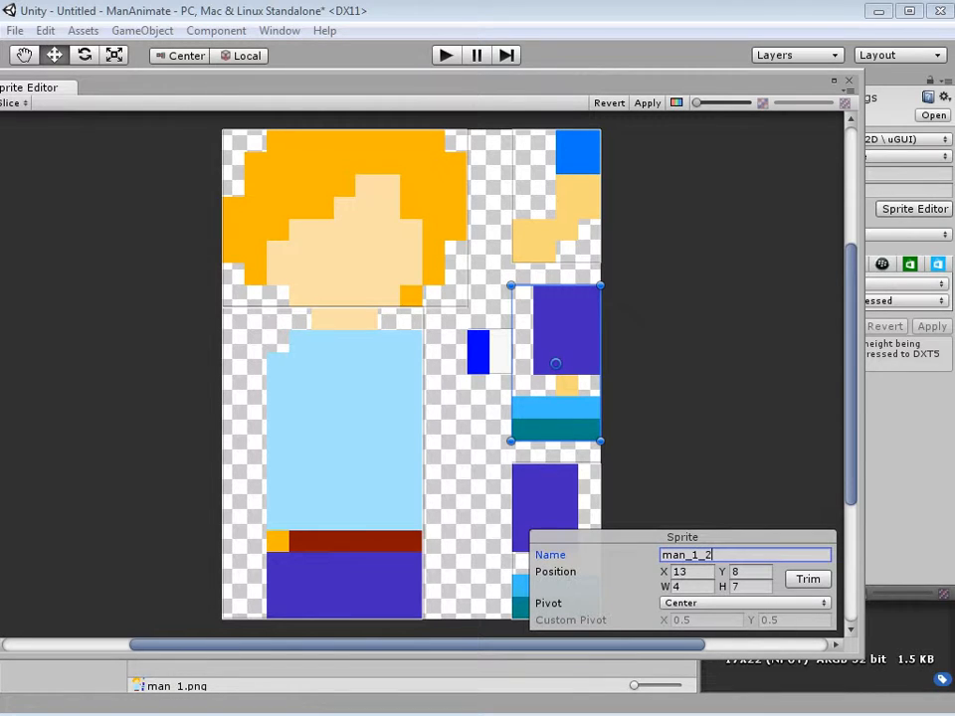
pyautogui.click(663, 554)
pyautogui.moveTo(712, 554); pyautogui.dragTo(661, 554)
pyautogui.hotkey('ctrl', 'v')
pyautogui.write('leg1')
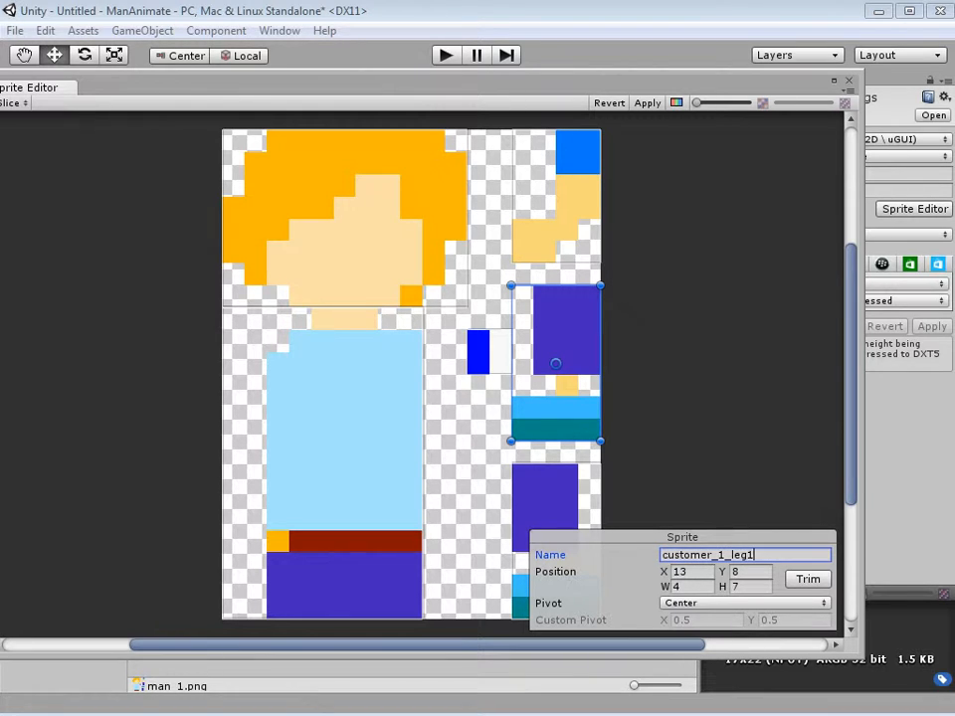
# - Rename the lower leg's slice customer_1_leg2, using the copied prefix
pyautogui.click(544, 497)
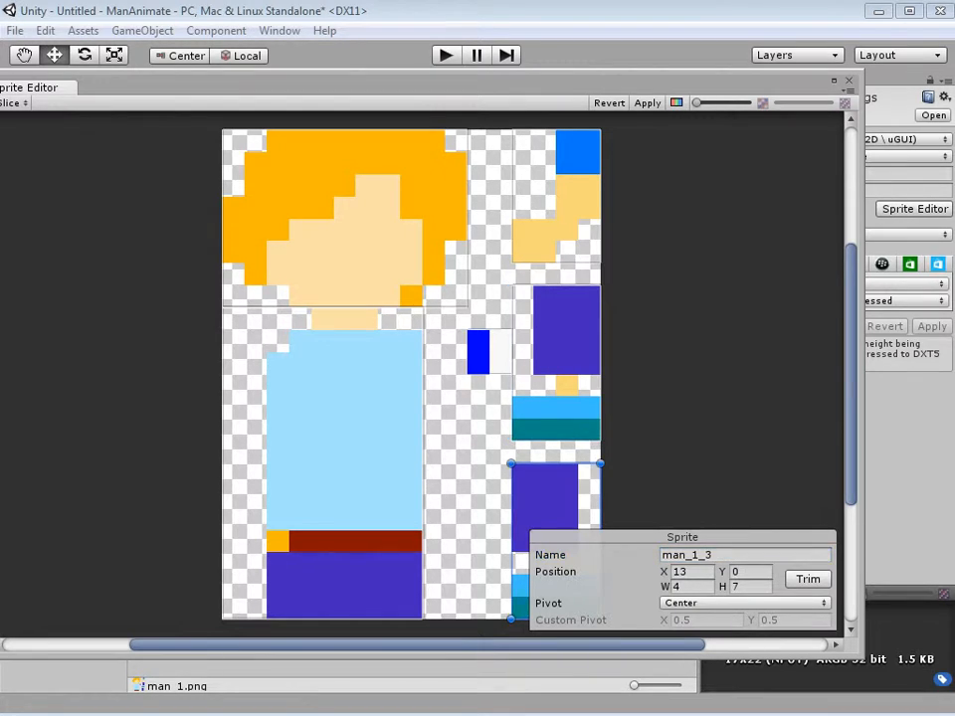
pyautogui.moveTo(712, 554); pyautogui.dragTo(660, 554)
pyautogui.hotkey('ctrl', 'v')
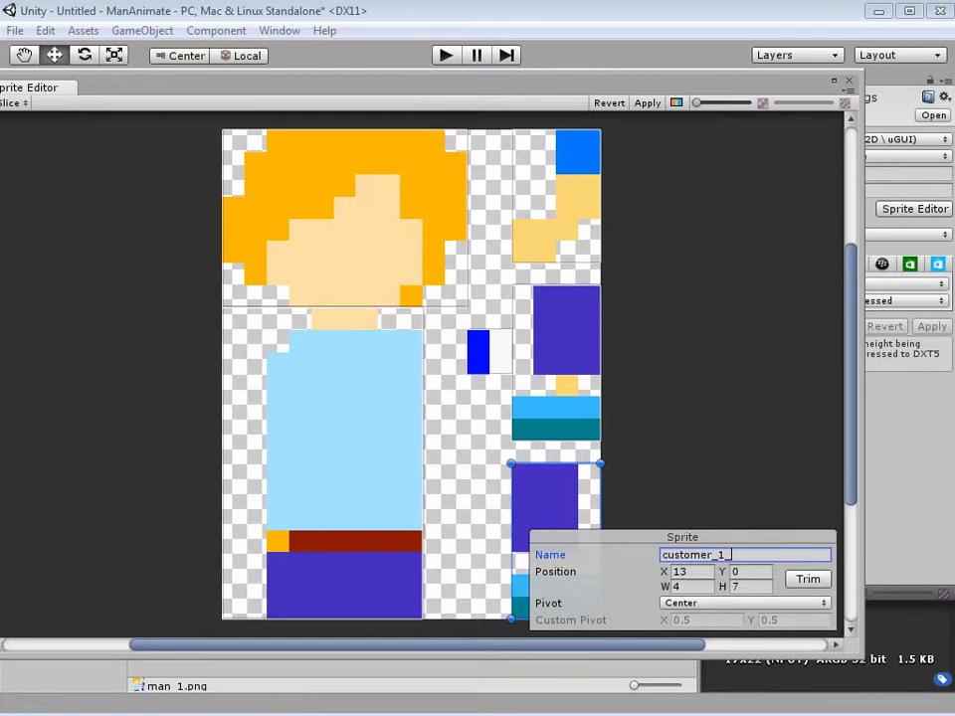
pyautogui.write('leg2')
# - Check the names and bounds of the arm, head, body, eye and both leg slices one by one
pyautogui.click(556, 196)
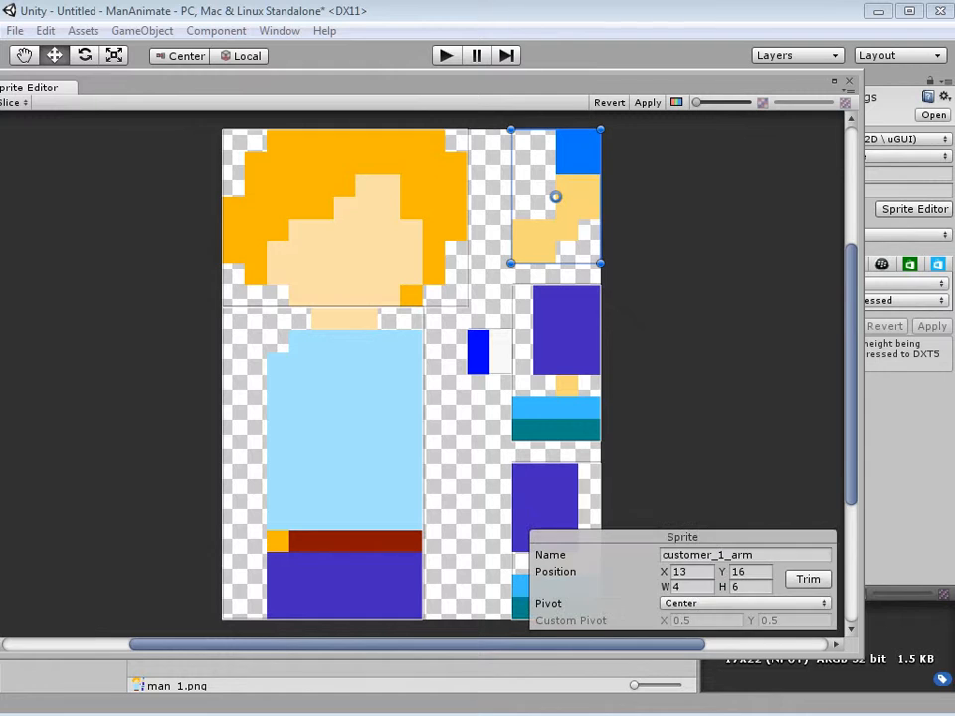
pyautogui.click(344, 218)
pyautogui.click(322, 463)
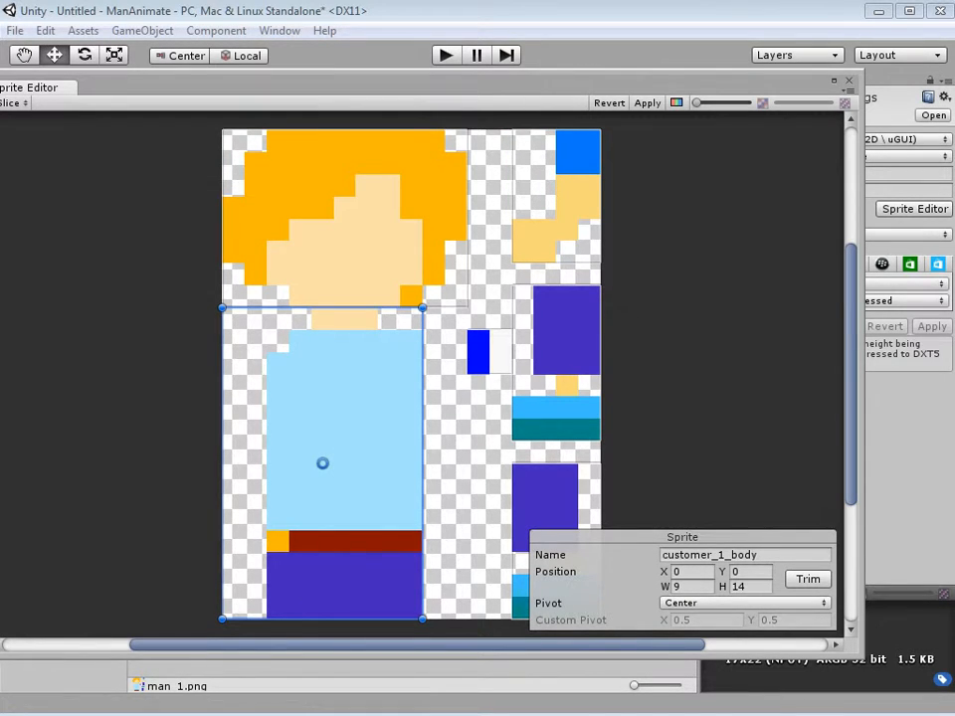
pyautogui.click(563, 328)
pyautogui.click(479, 352)
pyautogui.click(545, 497)
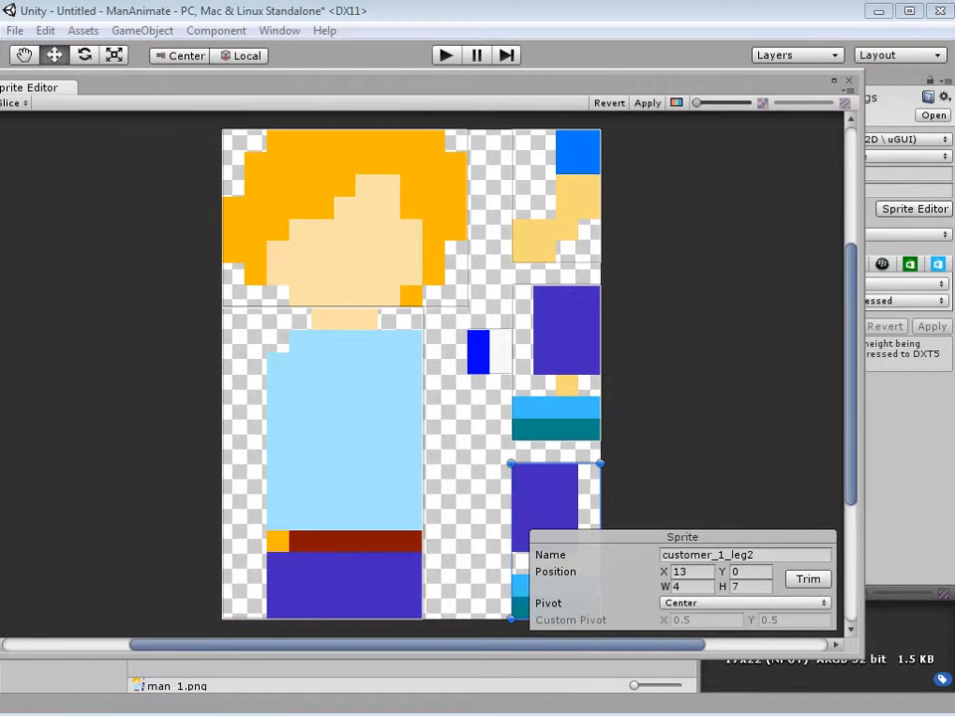
# - Create an empty game object in the scene and name it customer_1
pyautogui.click(556, 196)
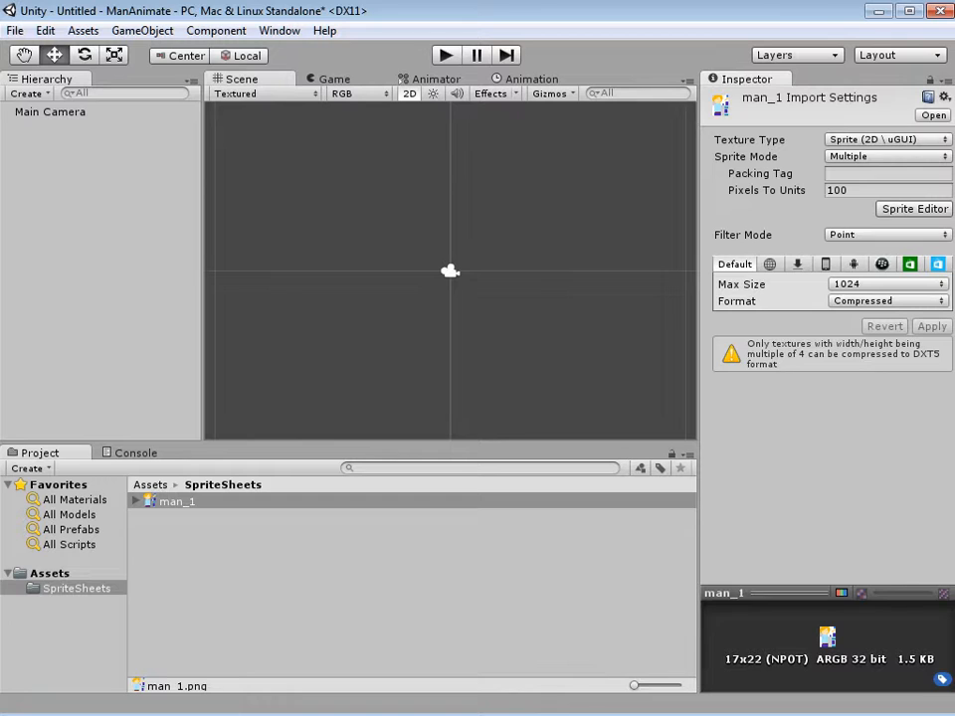
pyautogui.rightClick(116, 248)
pyautogui.click(99, 219)
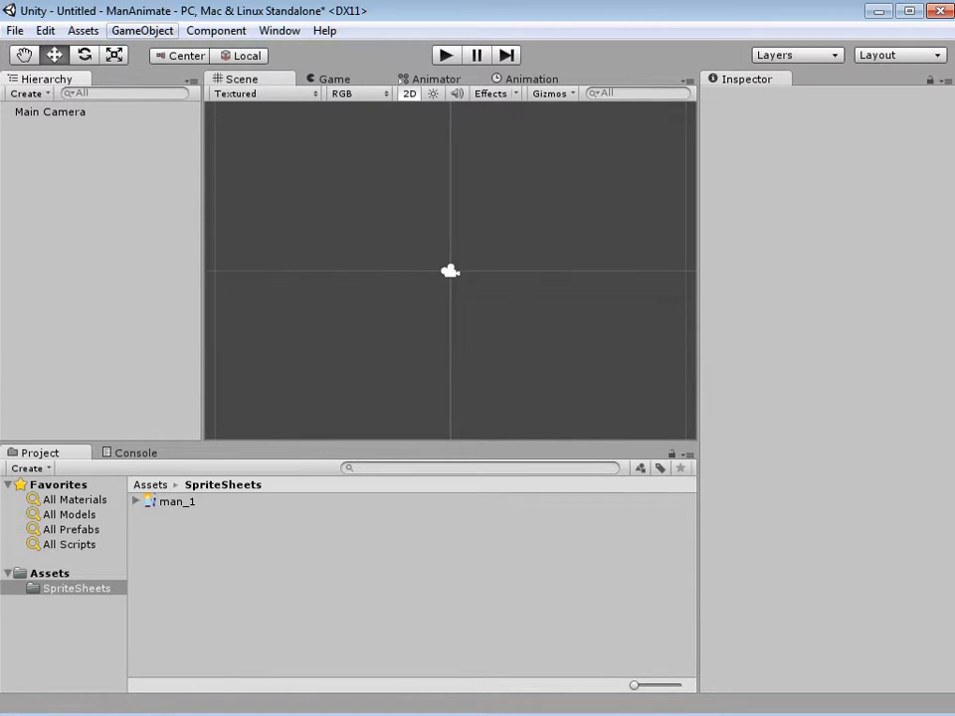
pyautogui.click(141, 30)
pyautogui.click(171, 51)
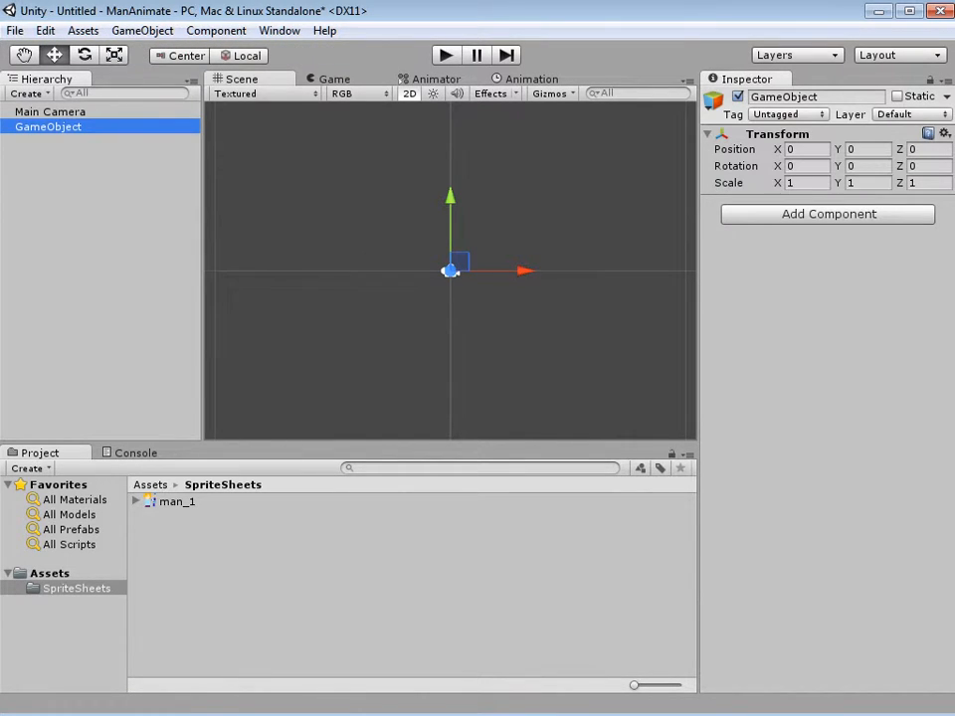
pyautogui.click(62, 126)
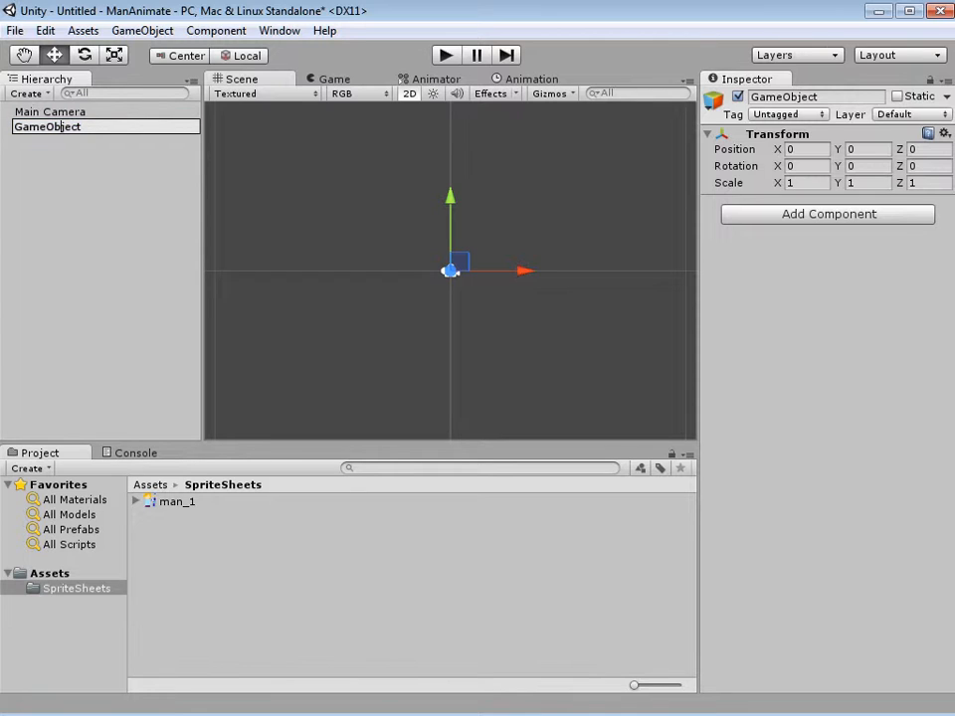
pyautogui.doubleClick(62, 126)
pyautogui.write('customer_1')
pyautogui.press('Return')
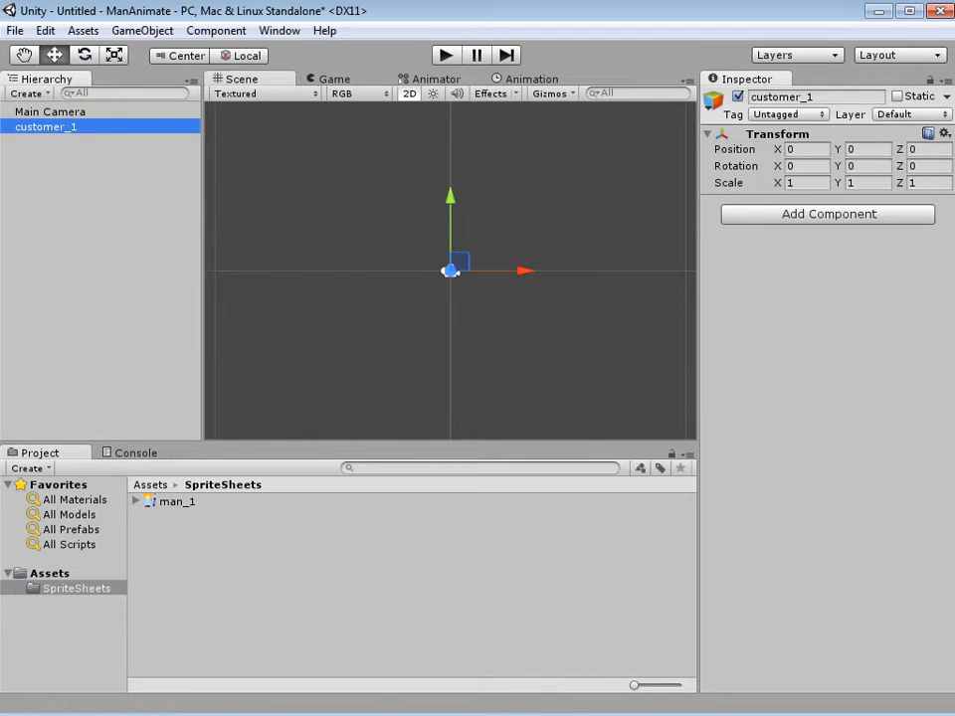
# - Try to add all six sliced sprites of man_1 to the customer_1 object at once
pyautogui.click(136, 501)
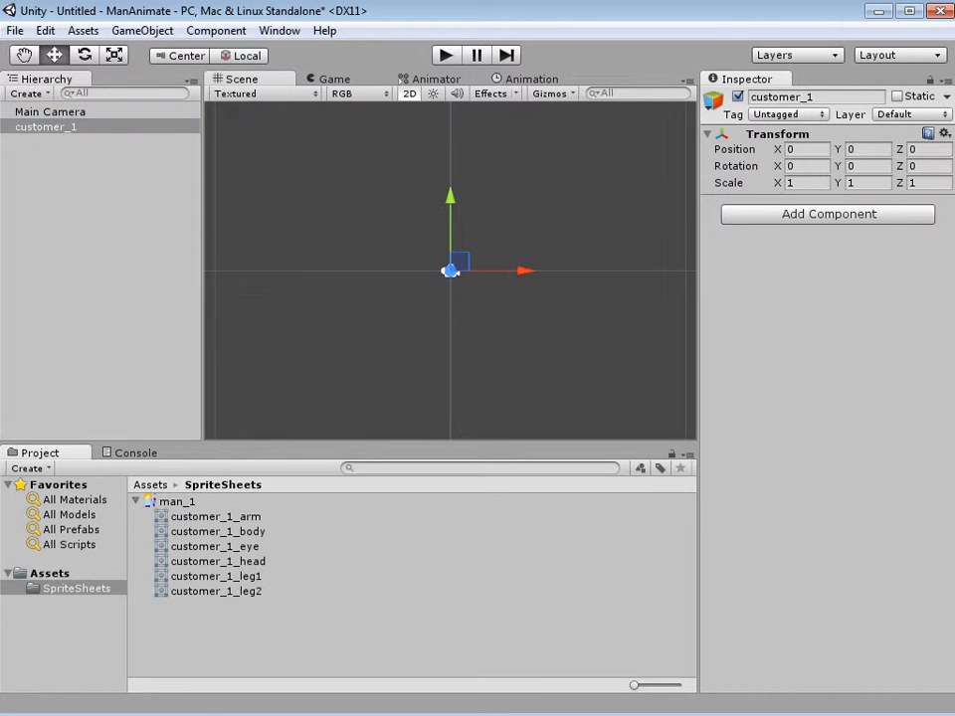
pyautogui.click(217, 531)
pyautogui.click(215, 517)
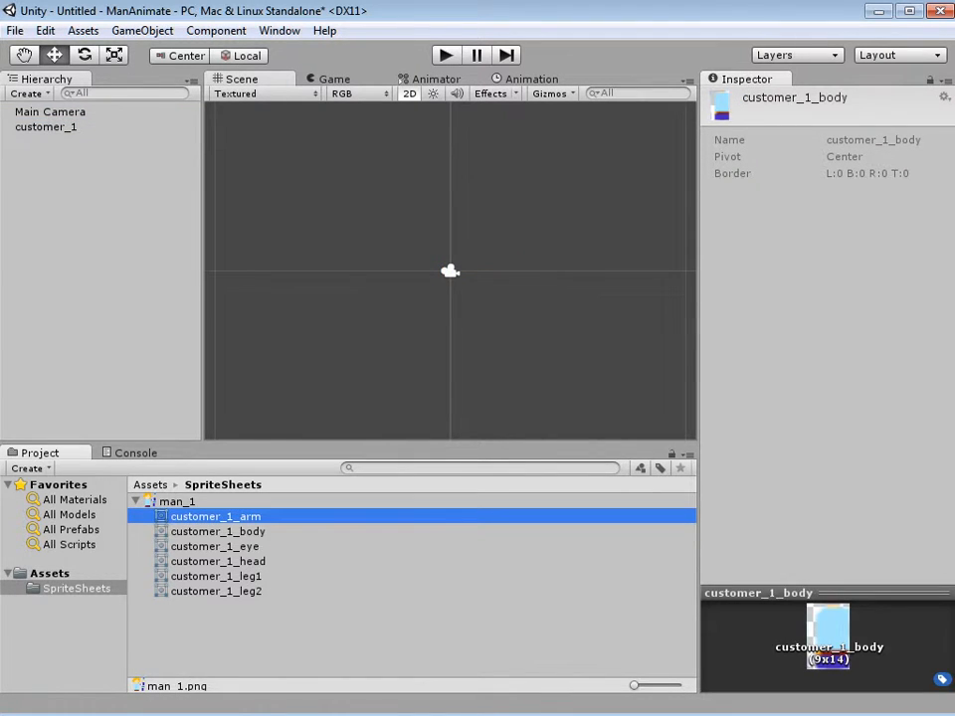
pyautogui.keyDown('shift'); pyautogui.click(216, 591); pyautogui.keyUp('shift')
pyautogui.moveTo(215, 591); pyautogui.dragTo(49, 126)
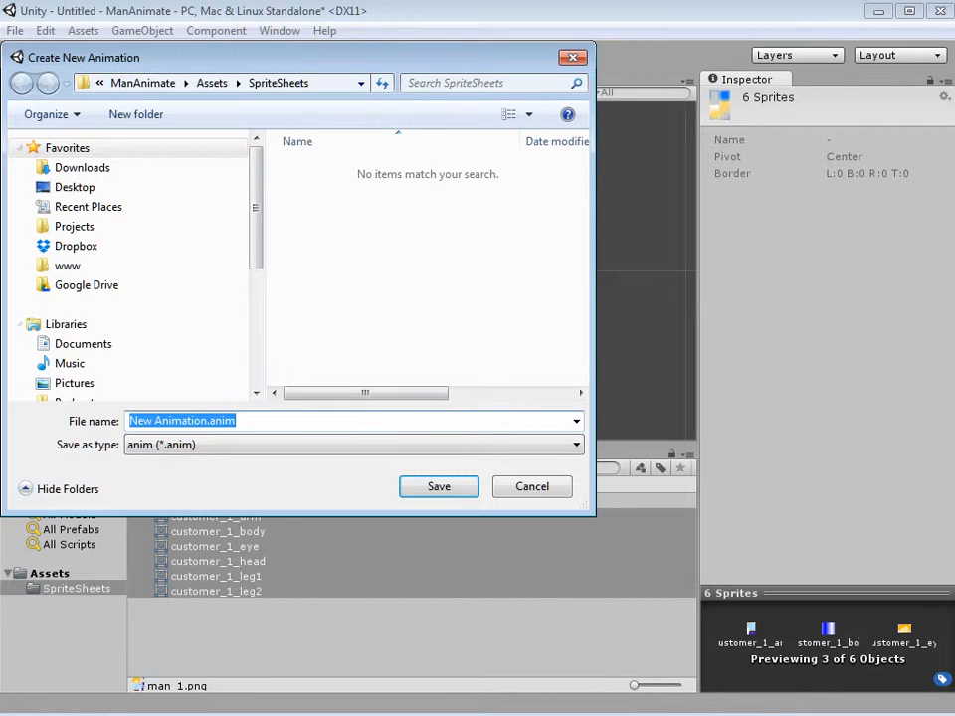
pyautogui.press('Escape')
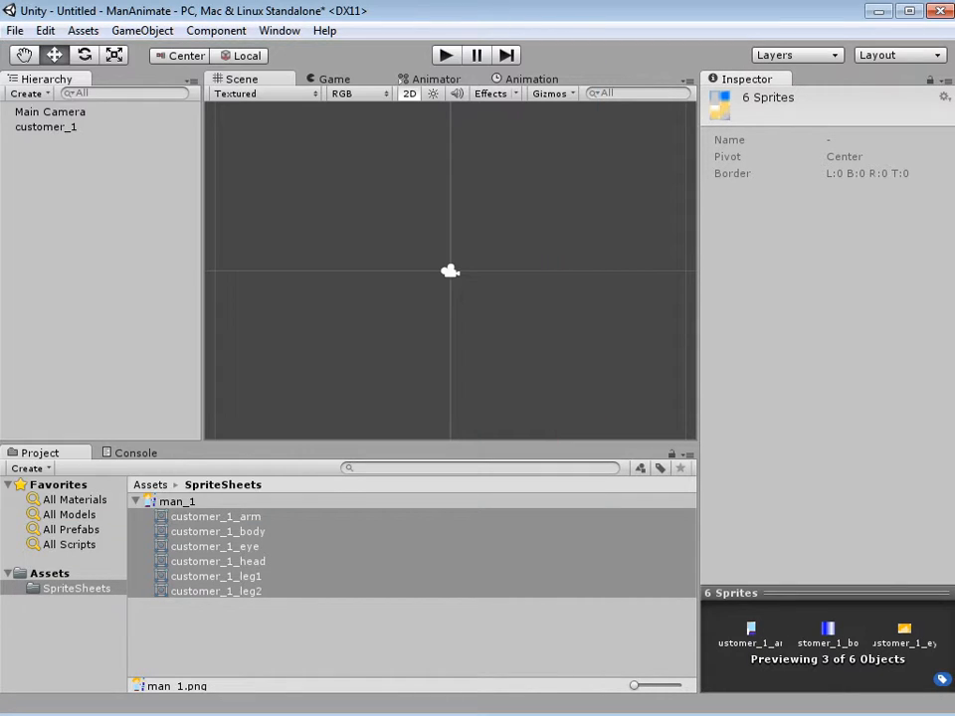
# - Place the customer_1_arm, customer_1_body and customer_1_eye sprites one at a time into the scene
pyautogui.click(215, 516)
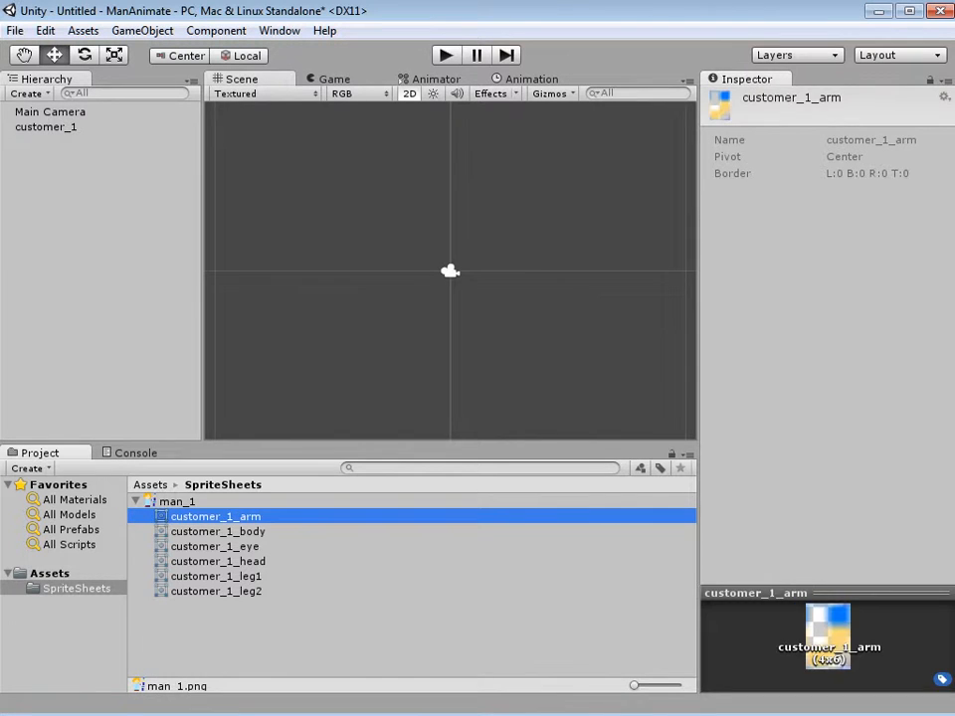
pyautogui.press('Escape')
pyautogui.click(177, 501)
pyautogui.click(217, 531)
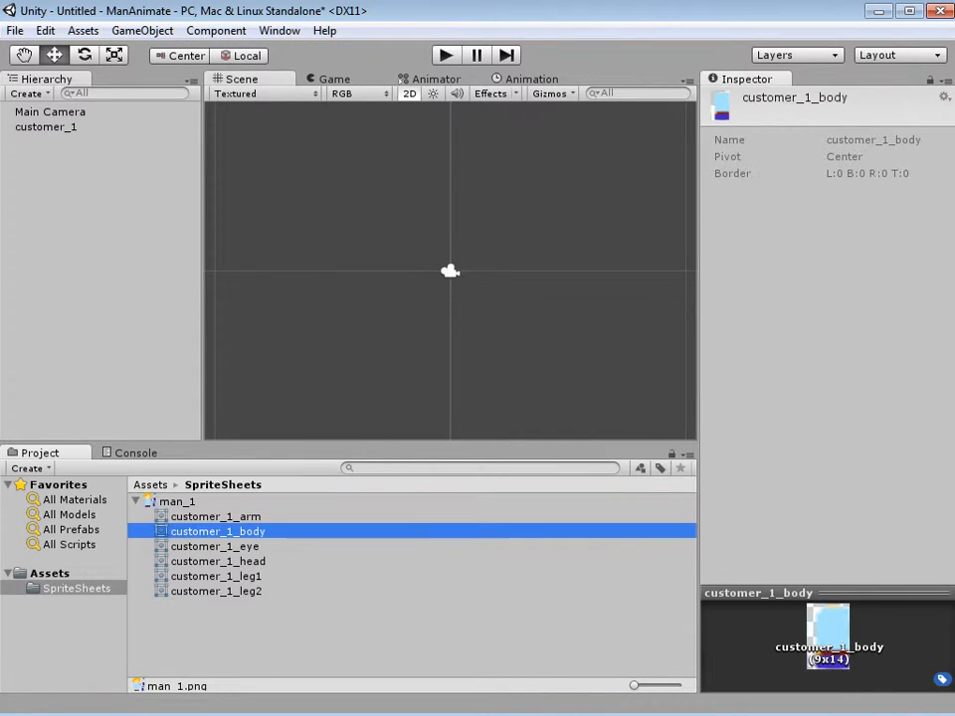
pyautogui.moveTo(215, 516); pyautogui.dragTo(347, 326)
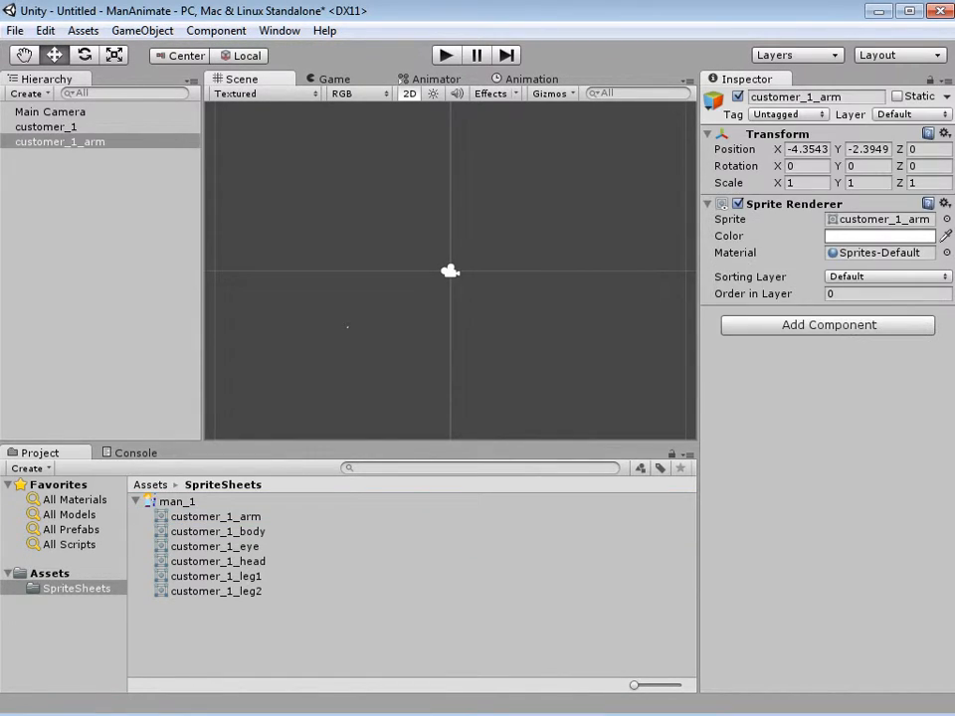
pyautogui.moveTo(217, 531); pyautogui.dragTo(308, 329)
pyautogui.click(215, 546)
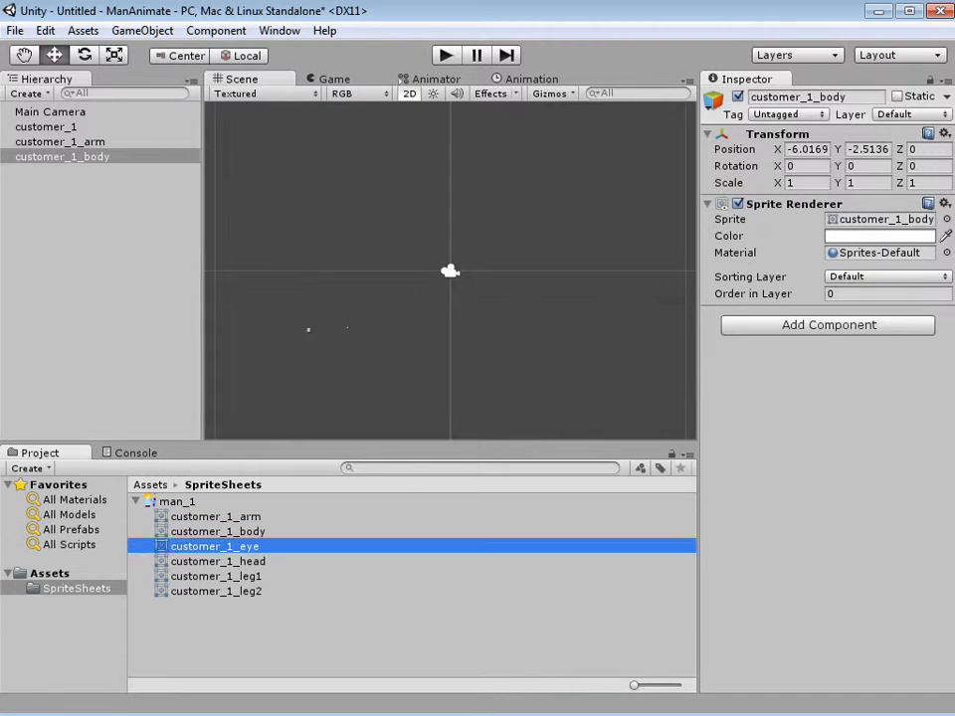
pyautogui.moveTo(215, 546); pyautogui.dragTo(367, 392)
# - Add the customer_1_head, customer_1_leg1 and customer_1_leg2 sprites to the scene as separate objects
pyautogui.click(217, 561)
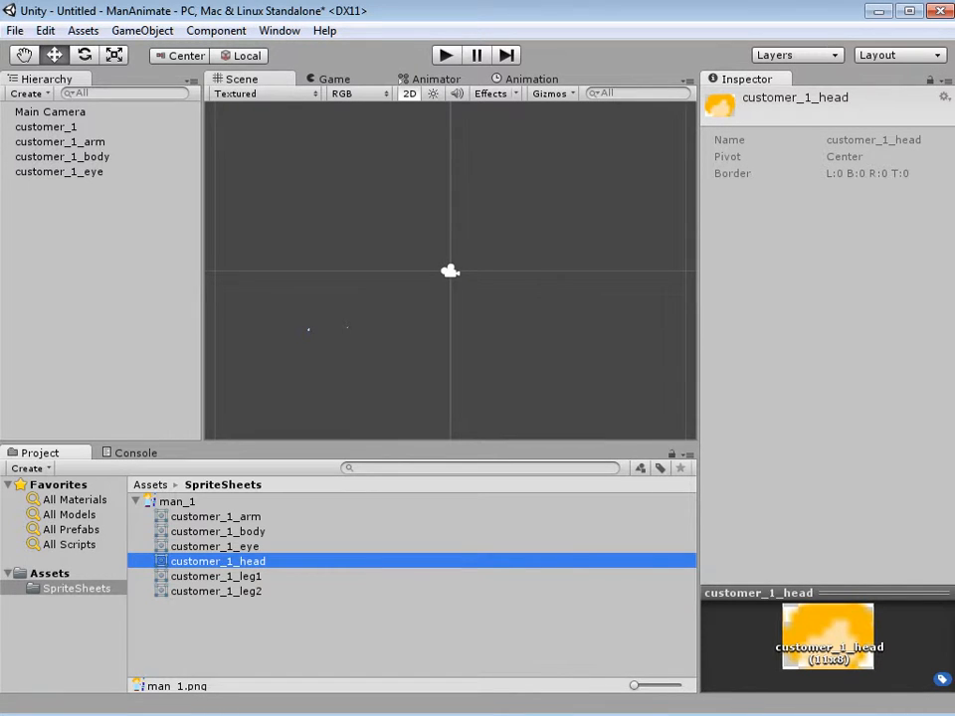
pyautogui.moveTo(217, 561); pyautogui.dragTo(368, 353)
pyautogui.click(216, 576)
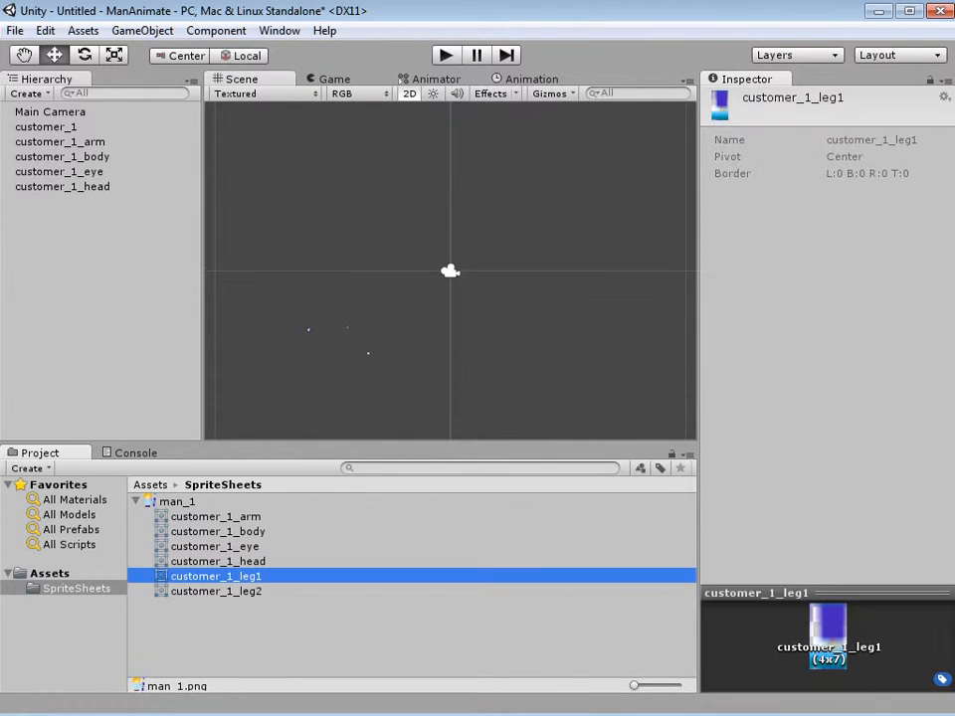
pyautogui.click(217, 561)
pyautogui.click(216, 576)
pyautogui.moveTo(216, 576); pyautogui.dragTo(310, 353)
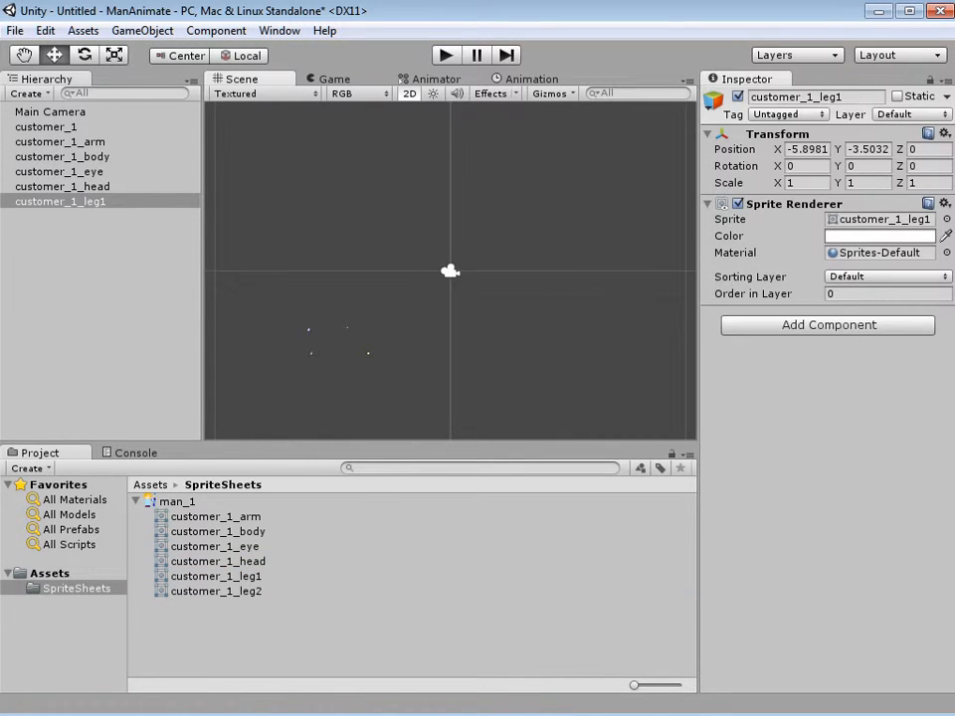
pyautogui.click(216, 591)
pyautogui.moveTo(216, 590); pyautogui.dragTo(340, 384)
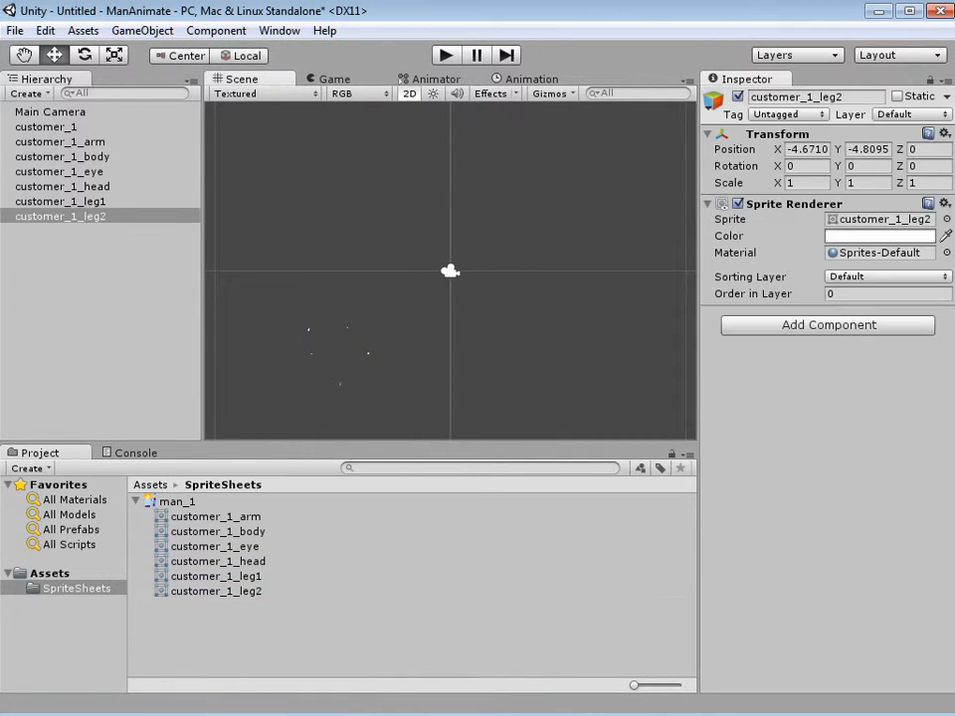
# - Set the X and Y position of all six body-part objects, from customer_1_arm to customer_1_leg2, to 0
pyautogui.press('Escape')
pyautogui.moveTo(263, 293); pyautogui.dragTo(441, 389)
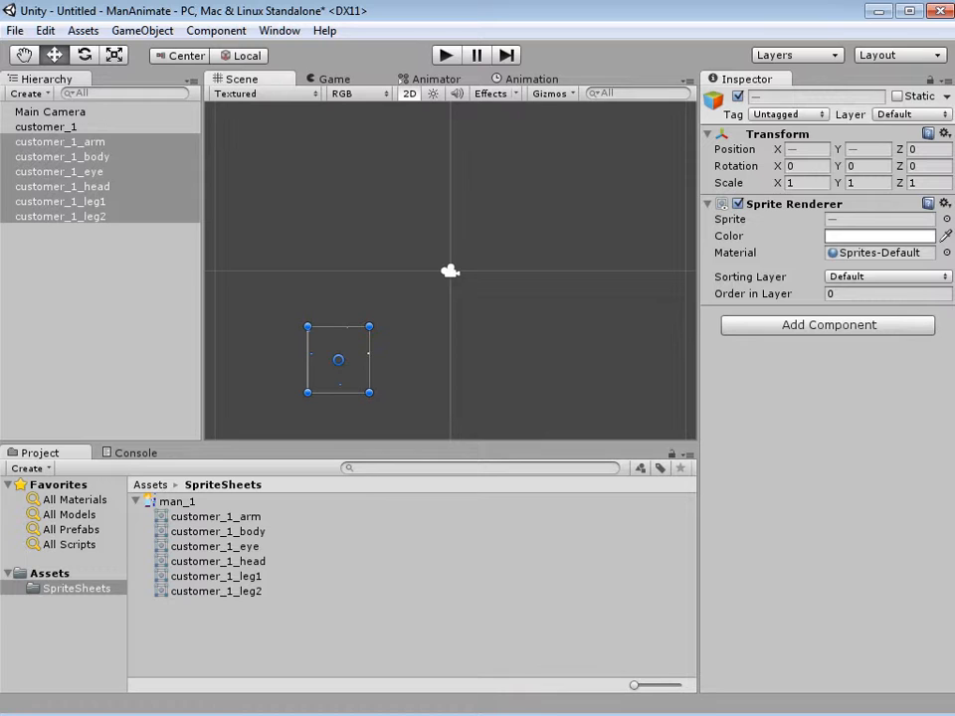
pyautogui.press('Escape')
pyautogui.click(60, 142)
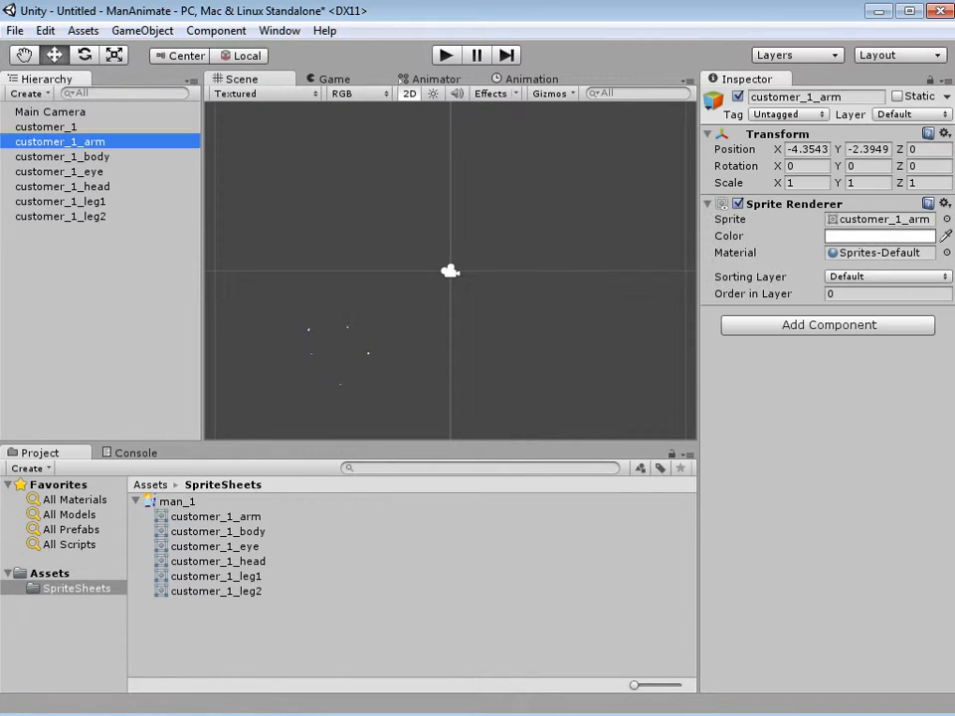
pyautogui.keyDown('shift'); pyautogui.click(60, 216); pyautogui.keyUp('shift')
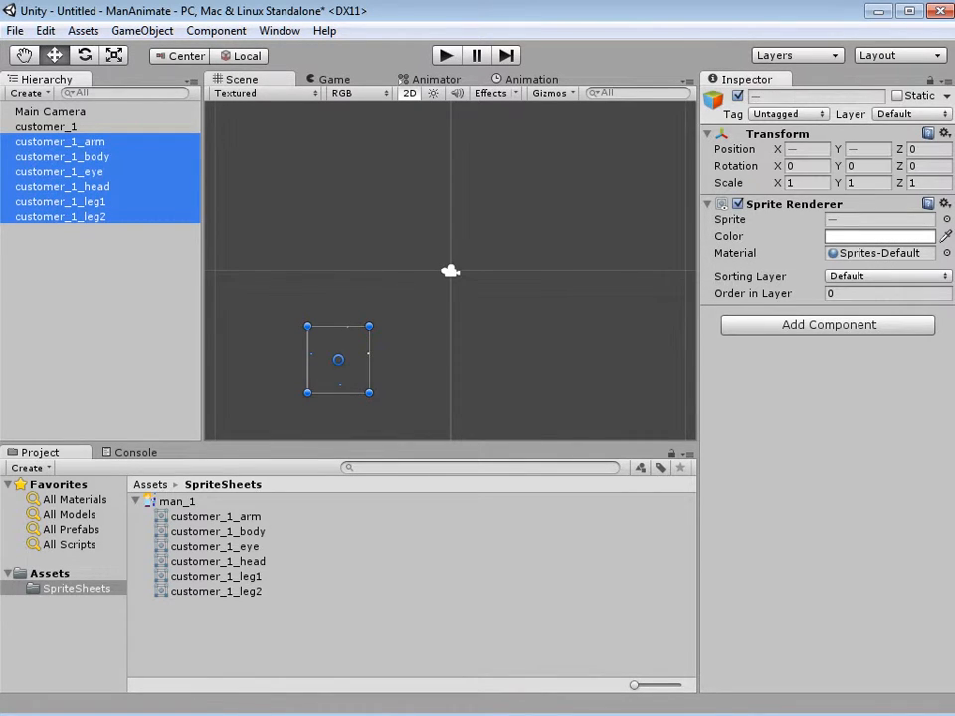
pyautogui.click(803, 149)
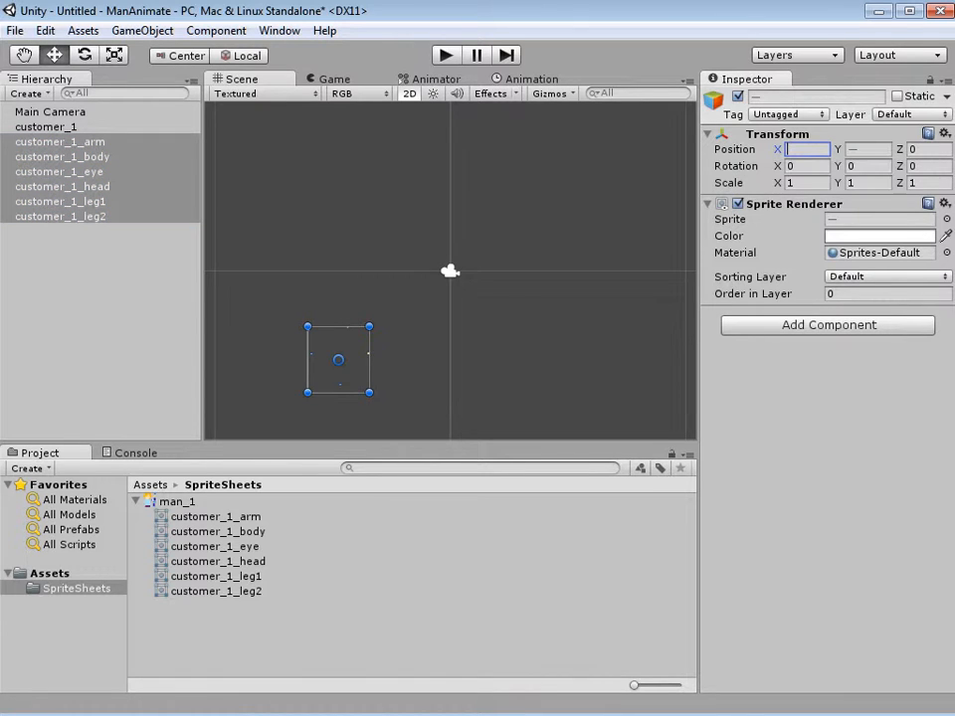
pyautogui.write('0')
pyautogui.press('Tab')
pyautogui.write('0')
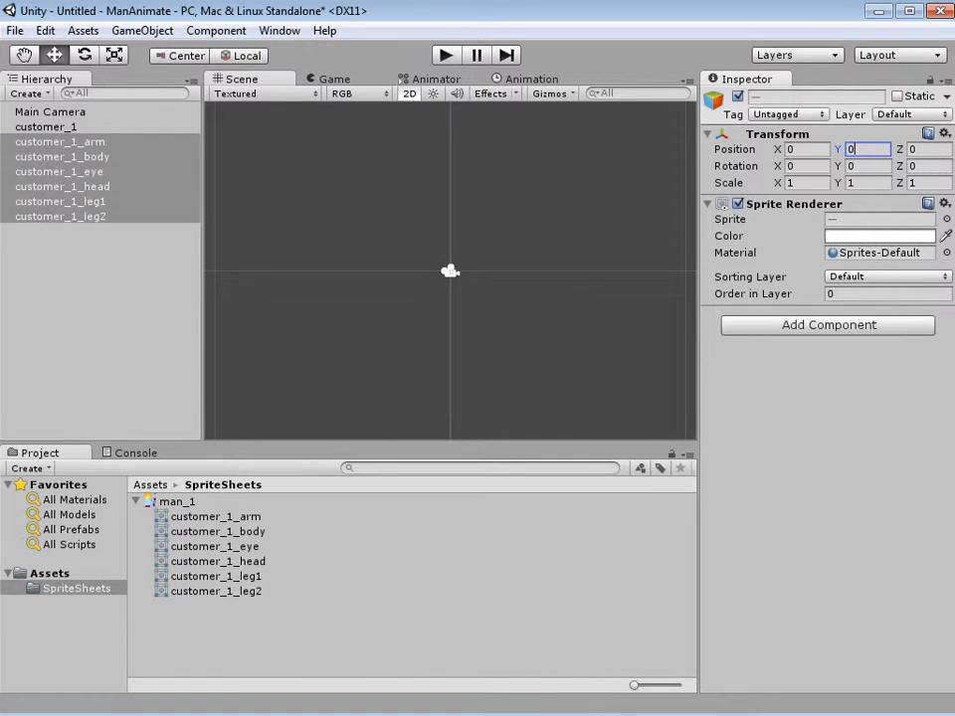
pyautogui.click(571, 199)
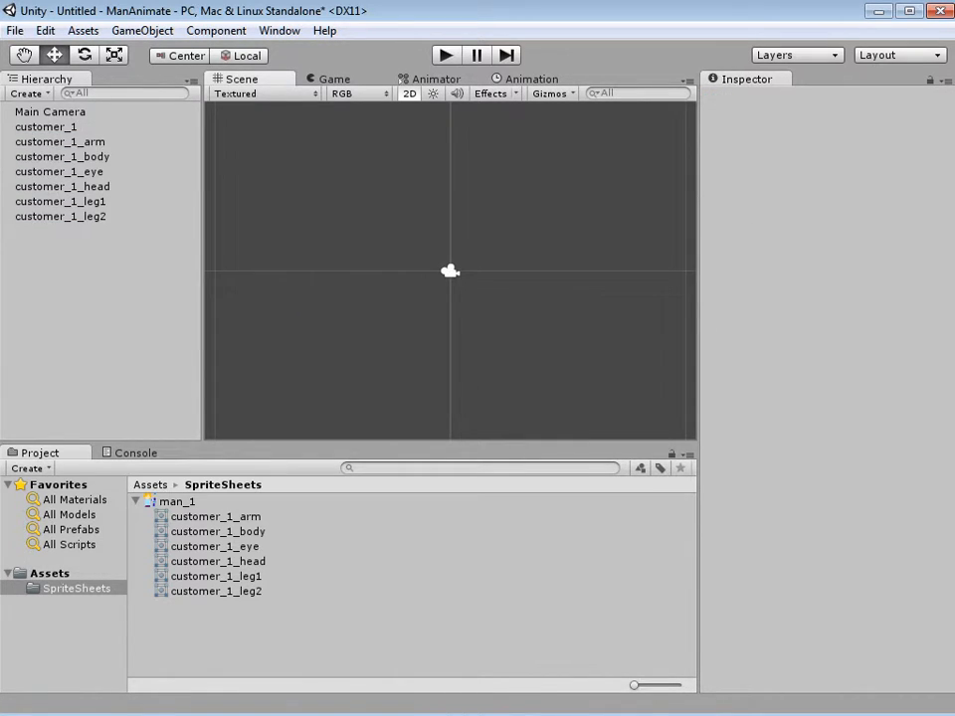
# - Pull the stacked head, body, arm, eye and leg sprites apart so that each lies separately in the scene
pyautogui.scroll(5, 451, 271)
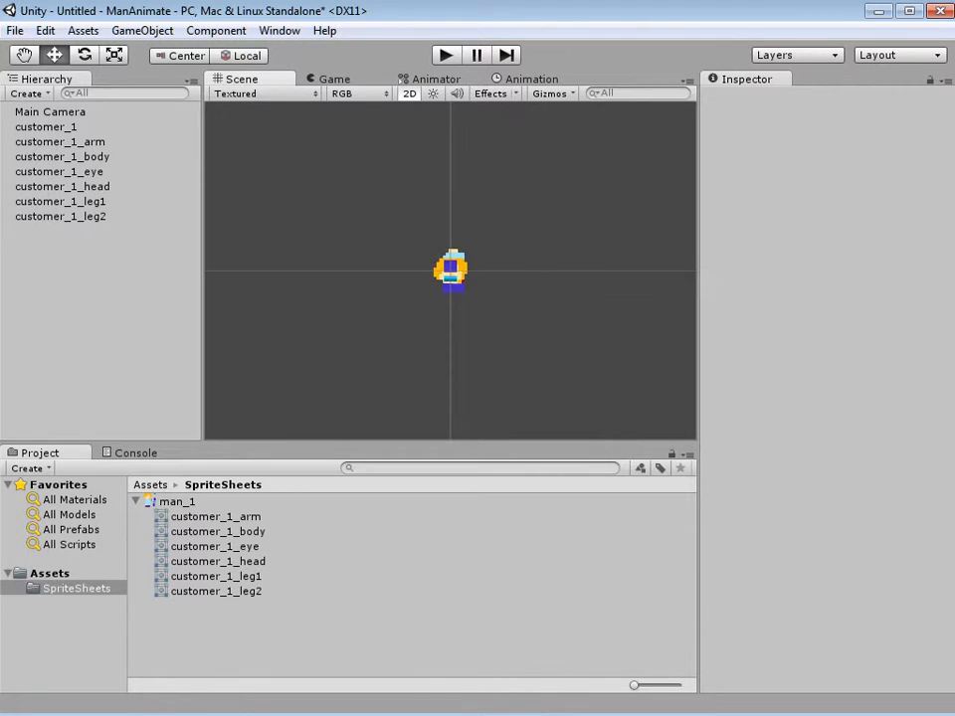
pyautogui.scroll(3, 450, 270)
pyautogui.scroll(-2, 450, 271)
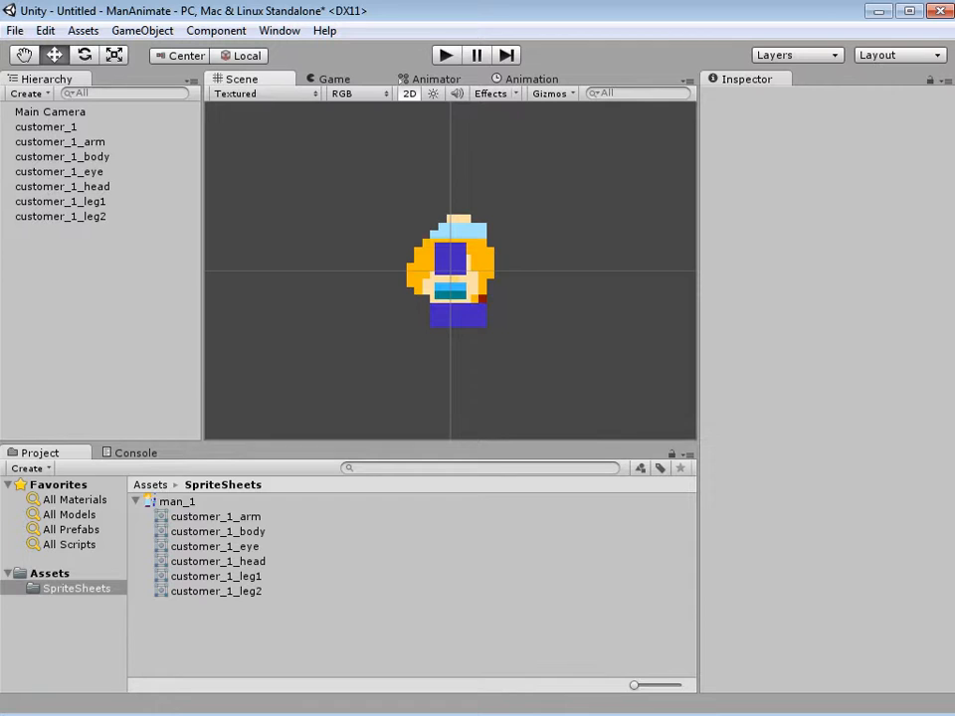
pyautogui.click(450, 258)
pyautogui.moveTo(451, 267); pyautogui.dragTo(336, 314)
pyautogui.moveTo(467, 304); pyautogui.dragTo(250, 332)
pyautogui.click(453, 268)
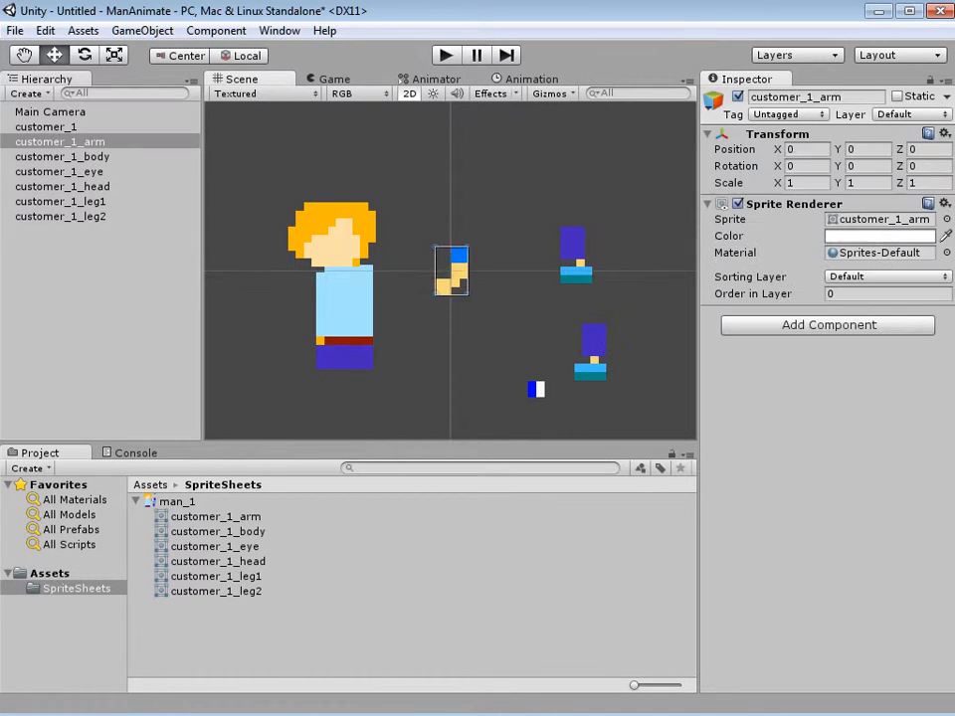
pyautogui.moveTo(453, 268); pyautogui.dragTo(386, 156)
pyautogui.moveTo(264, 280); pyautogui.dragTo(275, 314)
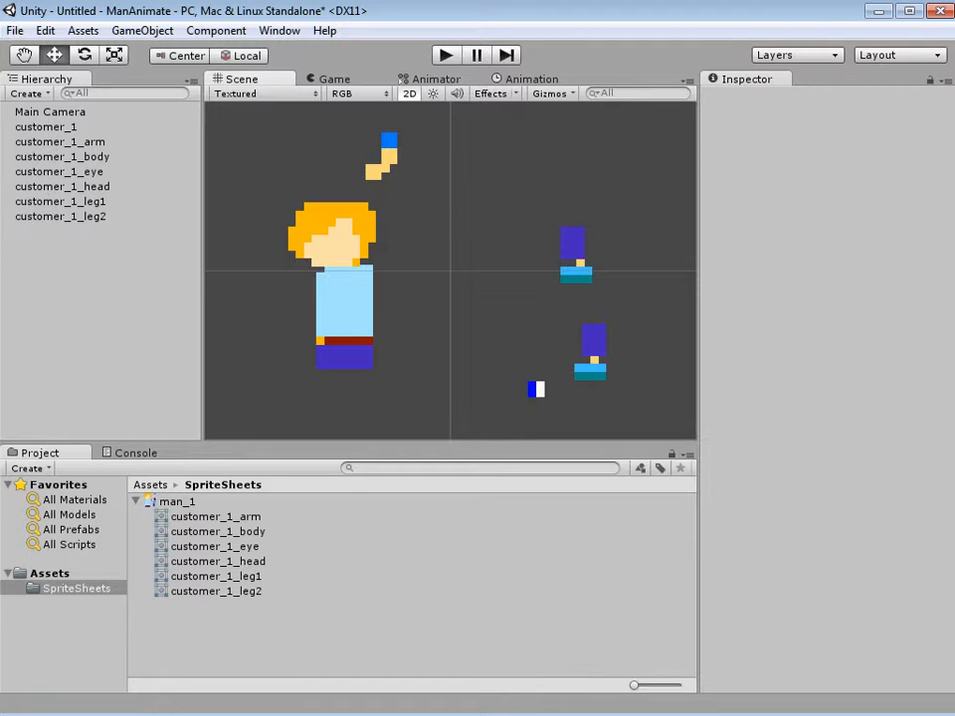
# - Move the head away from the body and place the body near the scene origin, at about X -0.009, Y 0.036
pyautogui.moveTo(332, 236); pyautogui.dragTo(300, 187)
pyautogui.click(349, 317)
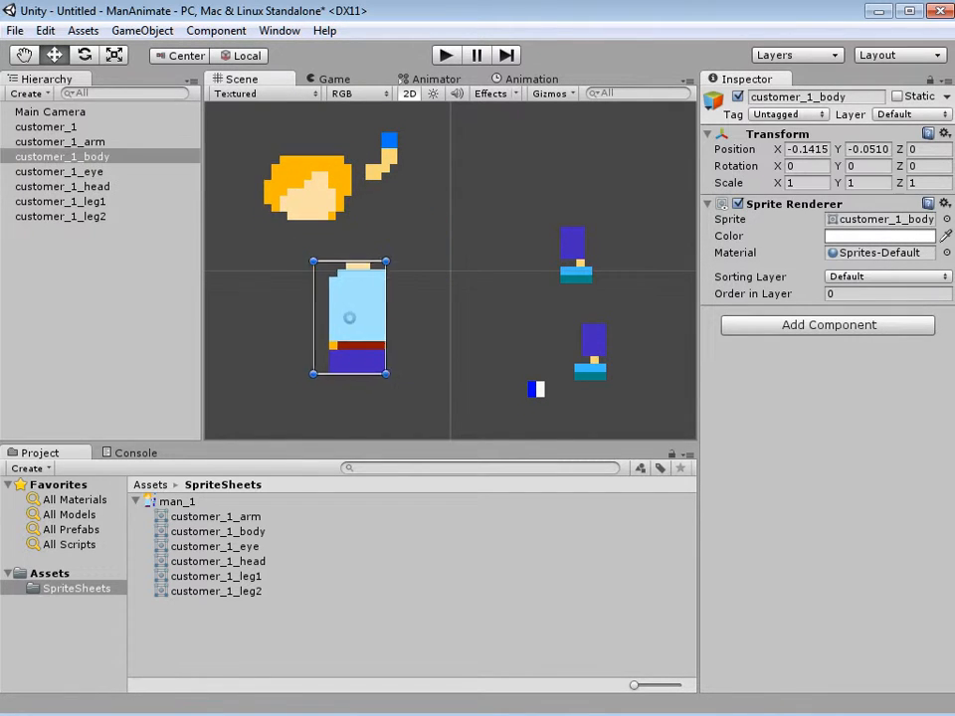
pyautogui.moveTo(349, 317); pyautogui.dragTo(444, 242)
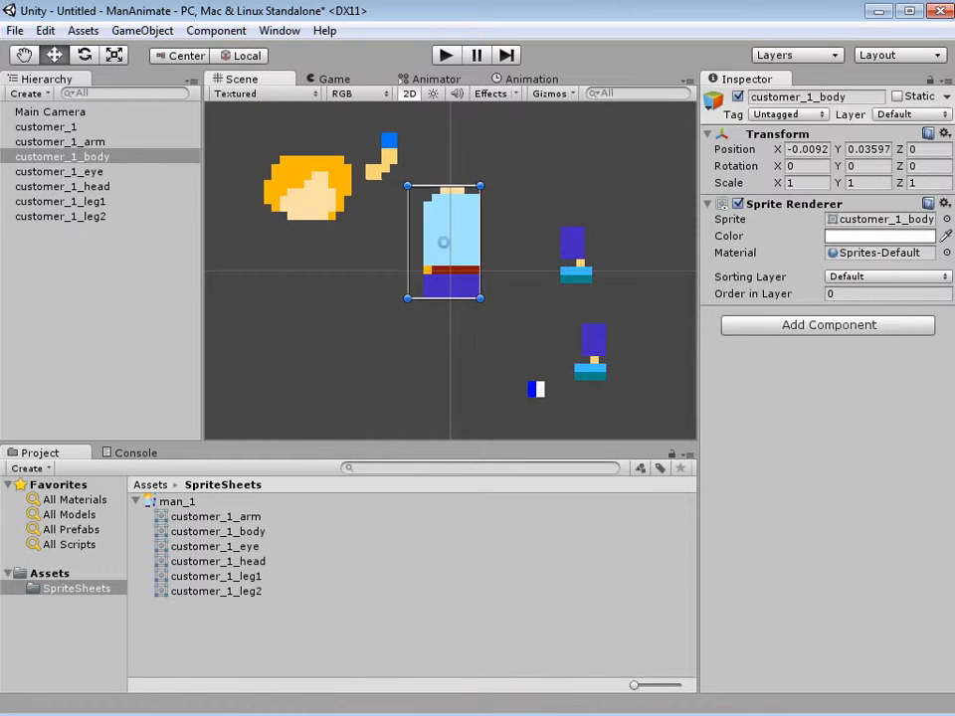
# - Fit customer_1_leg1 under the left half of the body and customer_1_leg2 under the right half
pyautogui.moveTo(575, 255); pyautogui.dragTo(438, 322)
pyautogui.moveTo(592, 348); pyautogui.dragTo(509, 329)
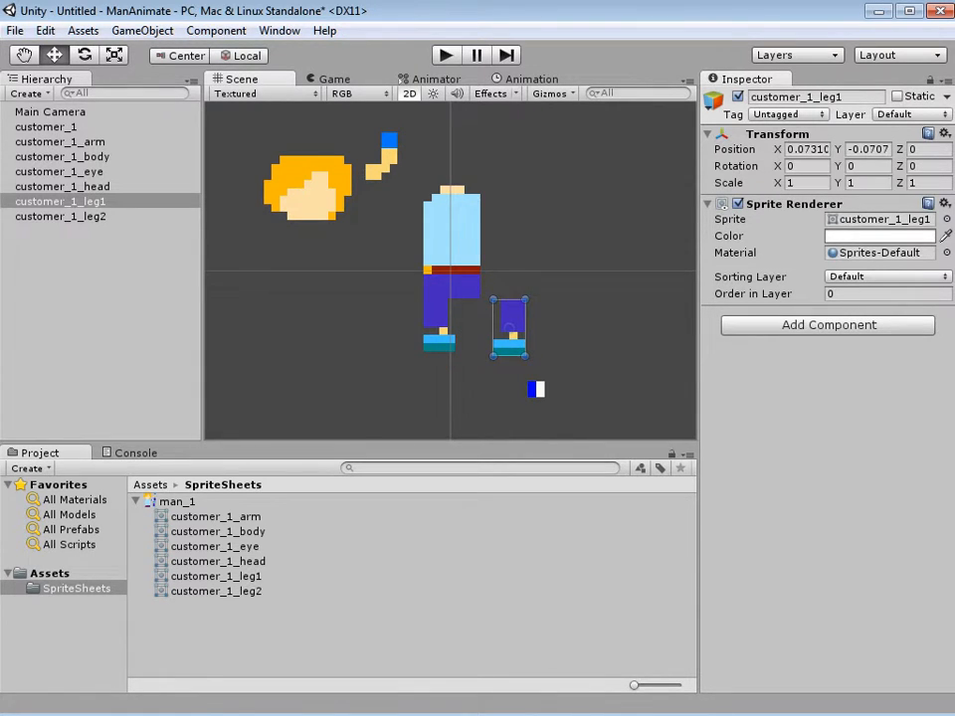
pyautogui.moveTo(438, 319); pyautogui.dragTo(585, 317)
pyautogui.moveTo(482, 330); pyautogui.dragTo(435, 324)
pyautogui.click(577, 318)
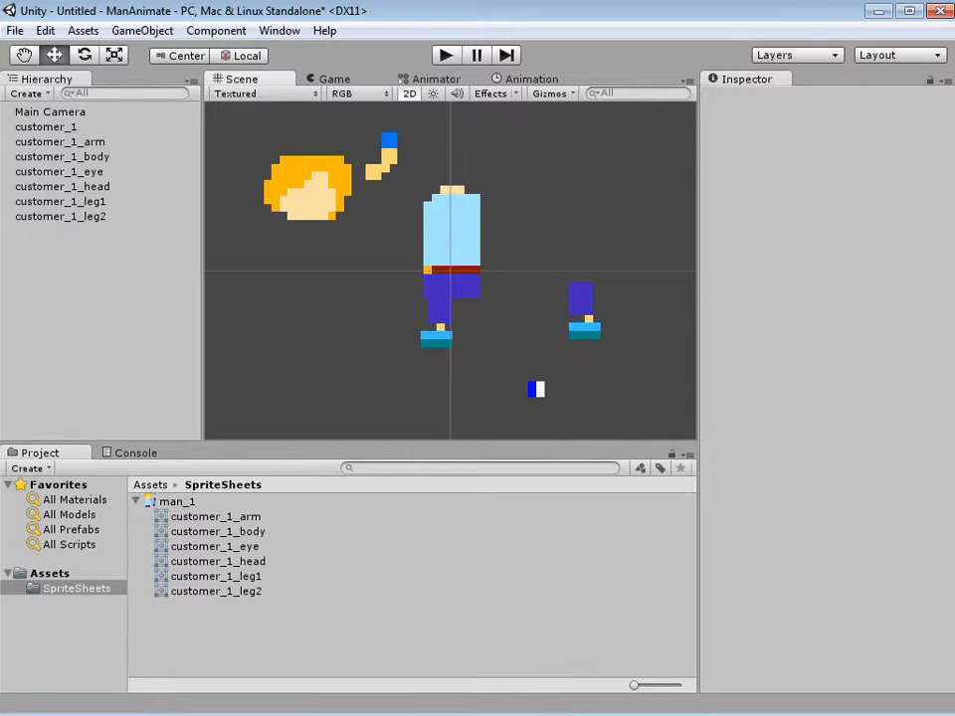
pyautogui.click(585, 310)
pyautogui.moveTo(585, 310); pyautogui.dragTo(472, 323)
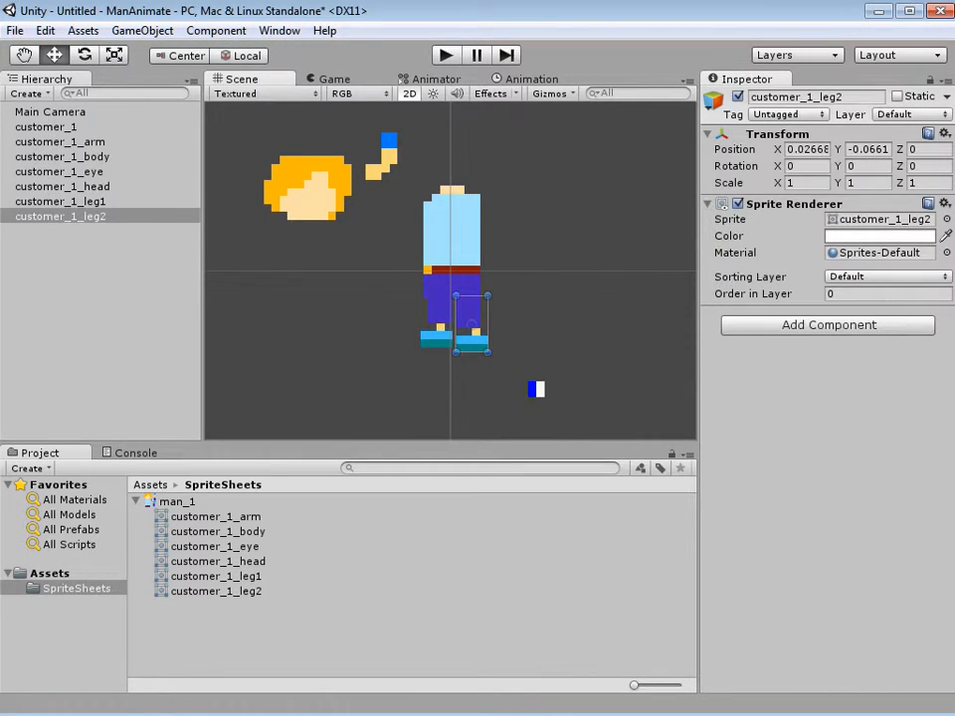
# - Set the head on the body's neck and bring the loose eye and arm to opposite sides of the torso
pyautogui.moveTo(536, 389); pyautogui.dragTo(522, 215)
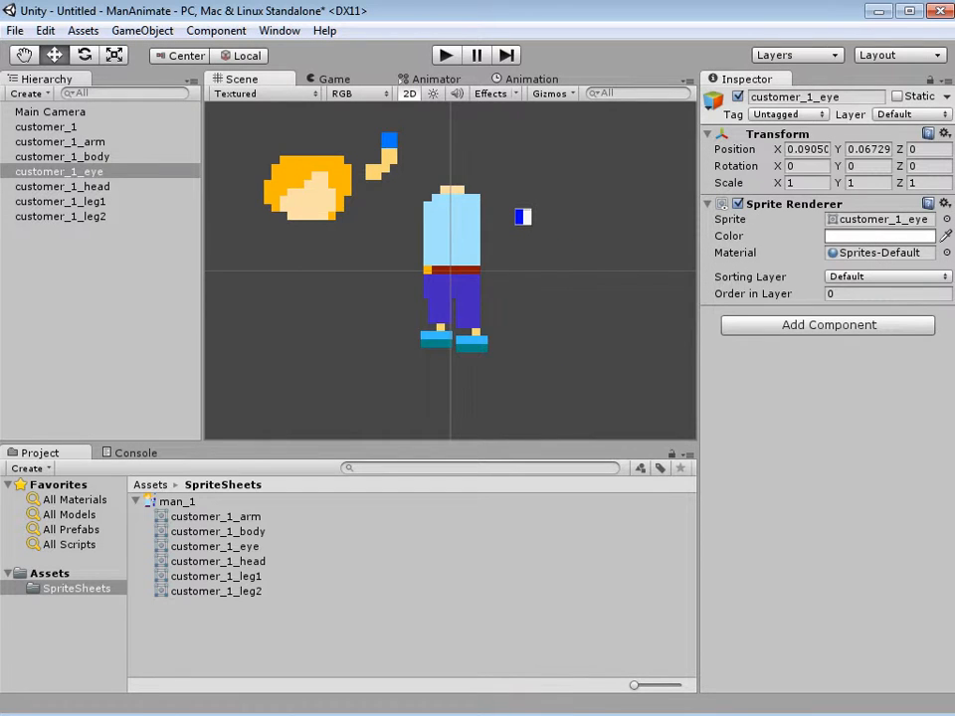
pyautogui.moveTo(307, 187); pyautogui.dragTo(451, 156)
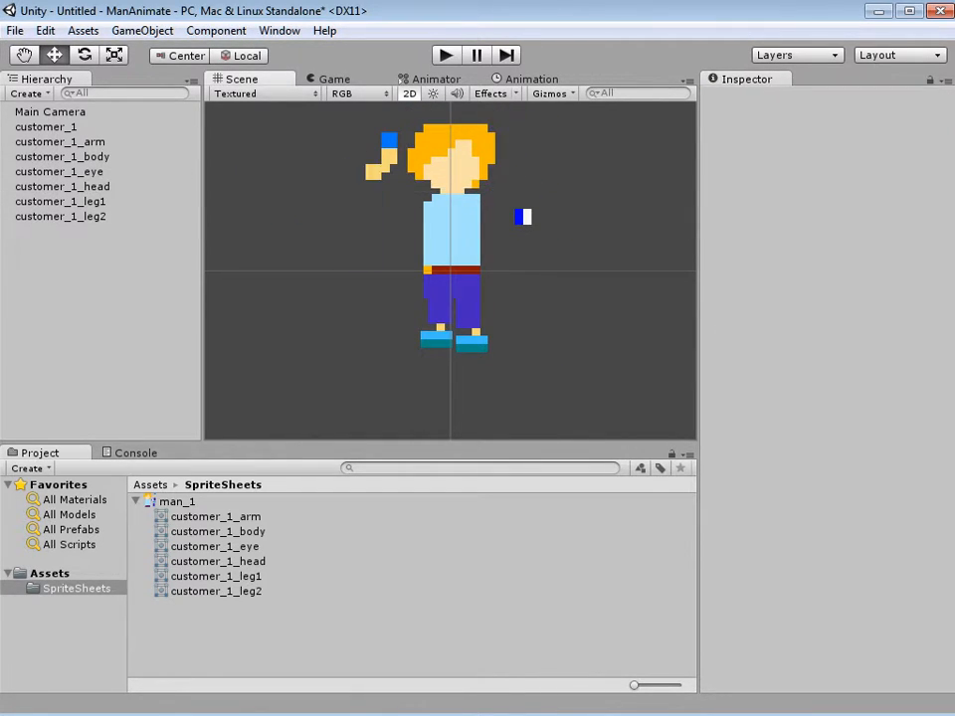
pyautogui.click(383, 159)
pyautogui.moveTo(383, 159); pyautogui.dragTo(371, 238)
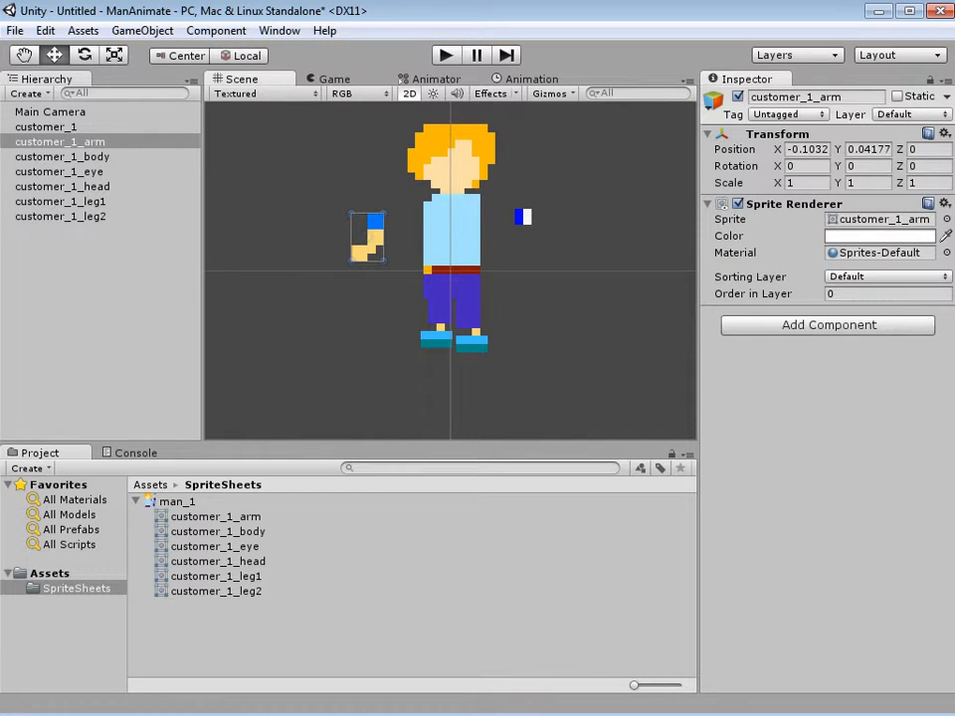
# - Move the eye sprite farther from the character and set customer_1_eye's Order in Layer to 1
pyautogui.moveTo(522, 217); pyautogui.dragTo(612, 258)
pyautogui.click(453, 157)
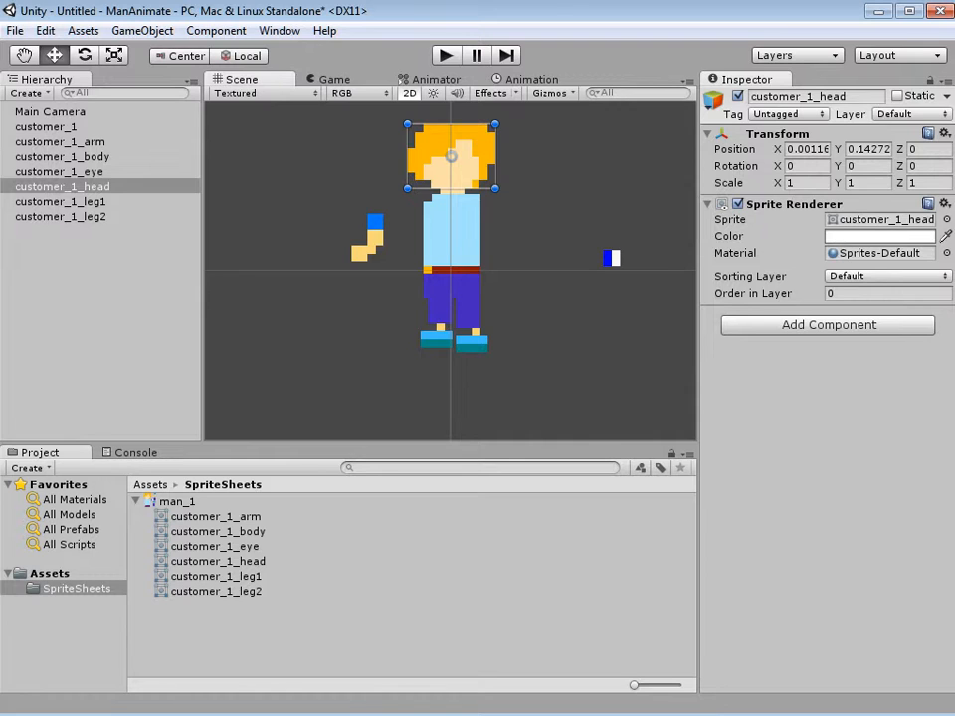
pyautogui.click(611, 257)
pyautogui.click(886, 293)
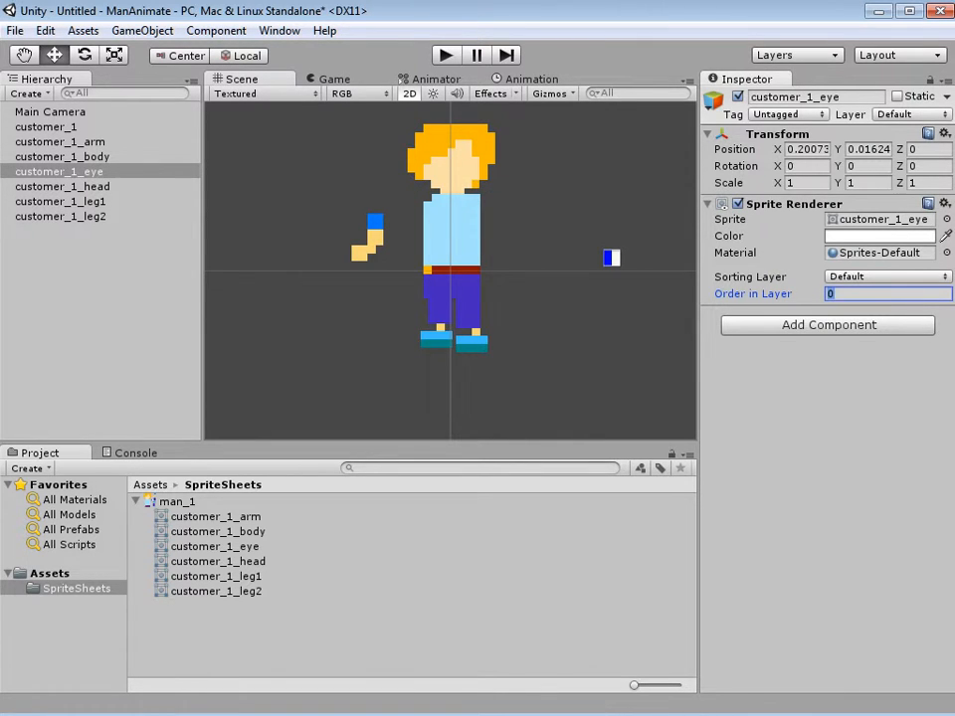
pyautogui.write('1')
pyautogui.click(557, 298)
# - Set the Order in Layer of customer_1_arm to 1
pyautogui.click(367, 236)
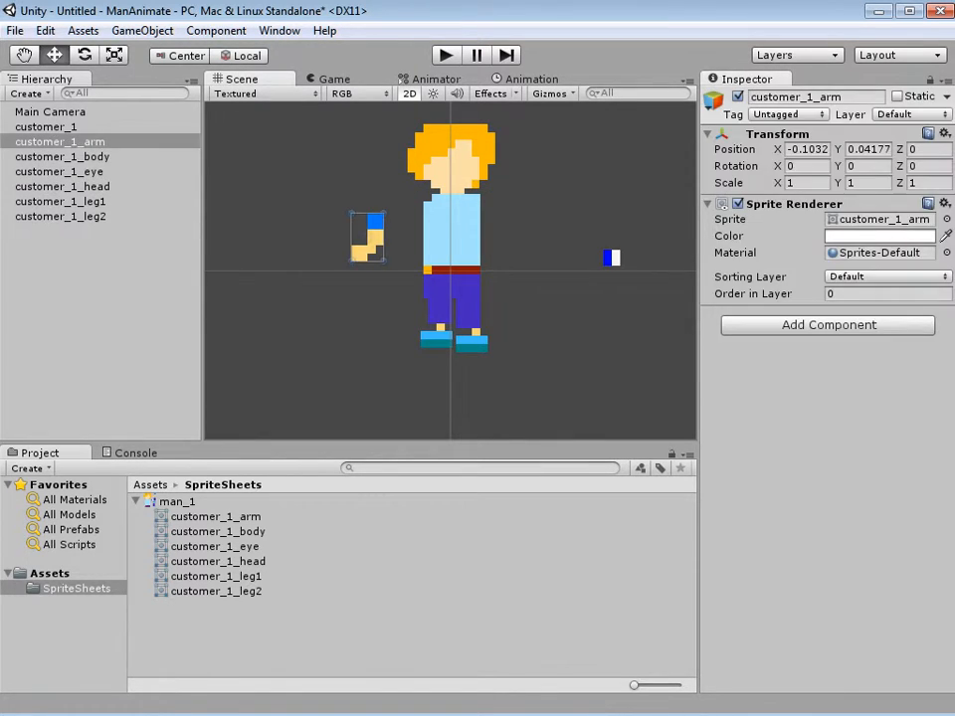
pyautogui.click(885, 293)
pyautogui.write('1')
pyautogui.click(557, 298)
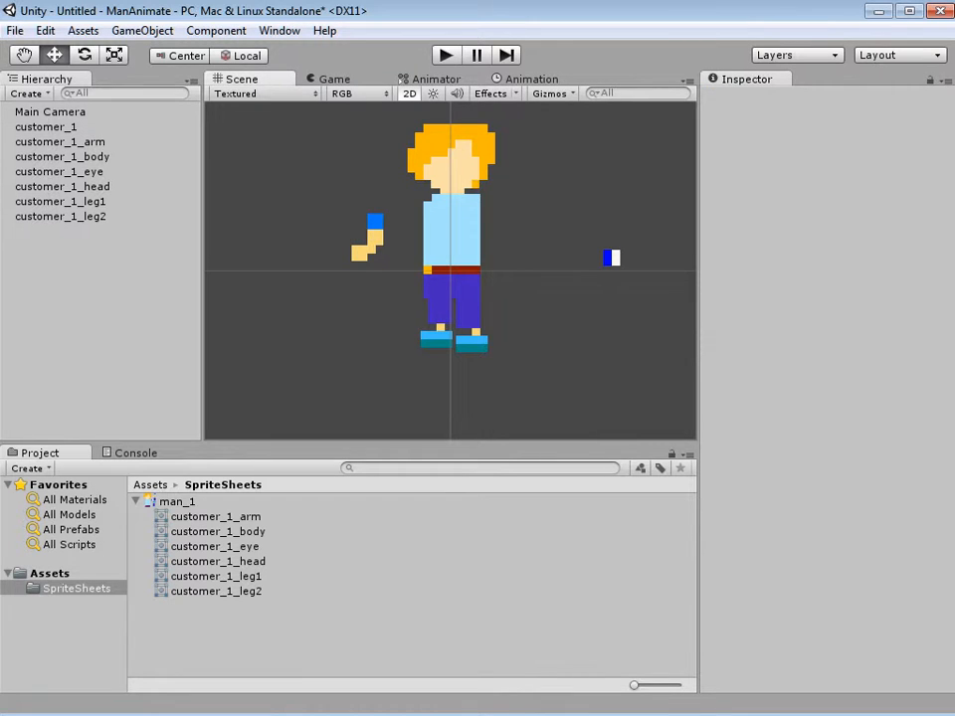
# - Place the eye on the left side of the face at about X -0.0185, Y 0.131, and make it a child of customer_1_head
pyautogui.moveTo(611, 258); pyautogui.dragTo(433, 167)
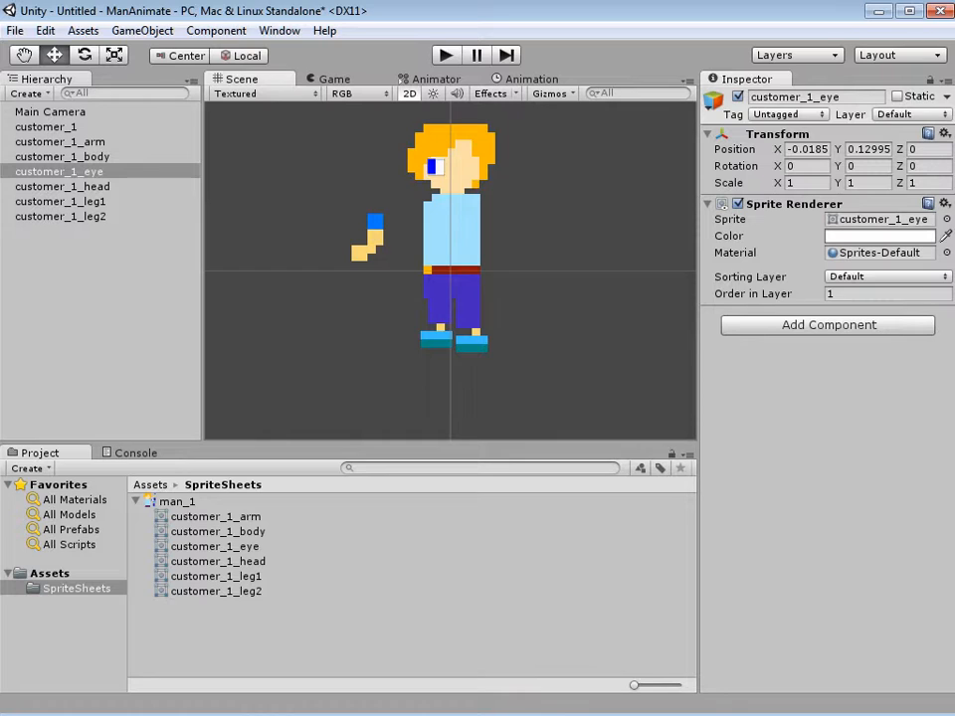
pyautogui.press('q')
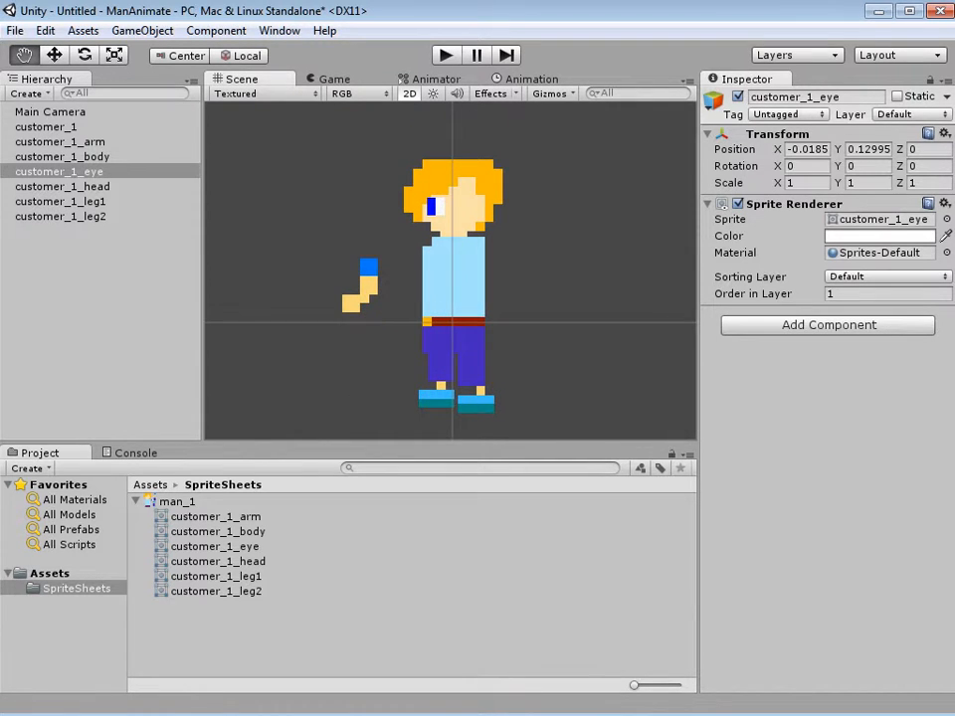
pyautogui.press('w')
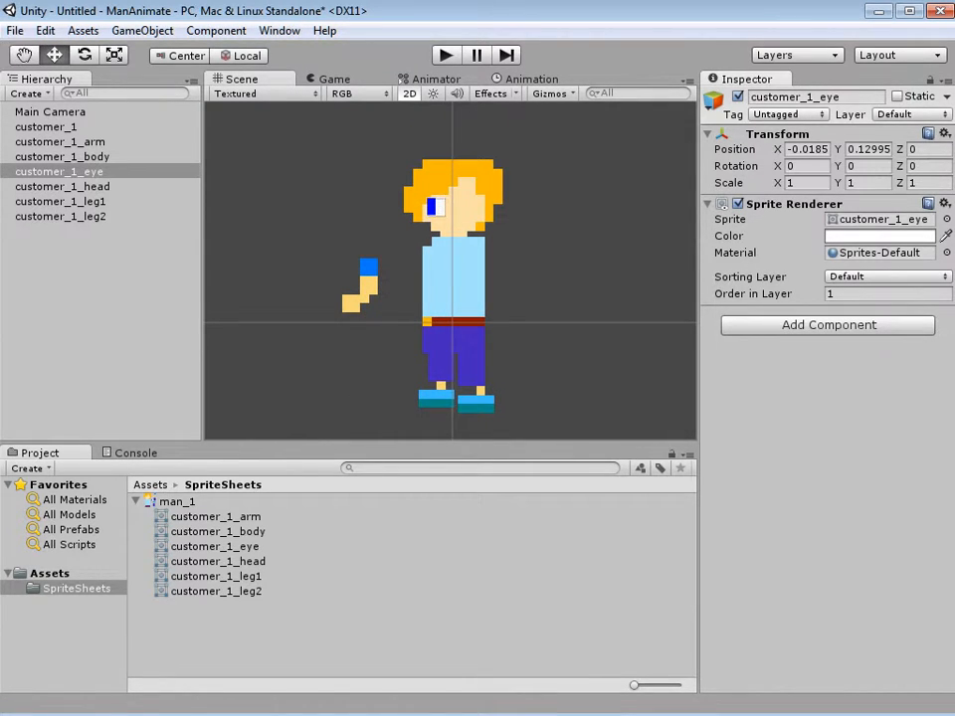
pyautogui.moveTo(436, 207)
pyautogui.mouseDown()
pyautogui.moveTo(443, 201)
pyautogui.moveTo(434, 204)
pyautogui.mouseUp()
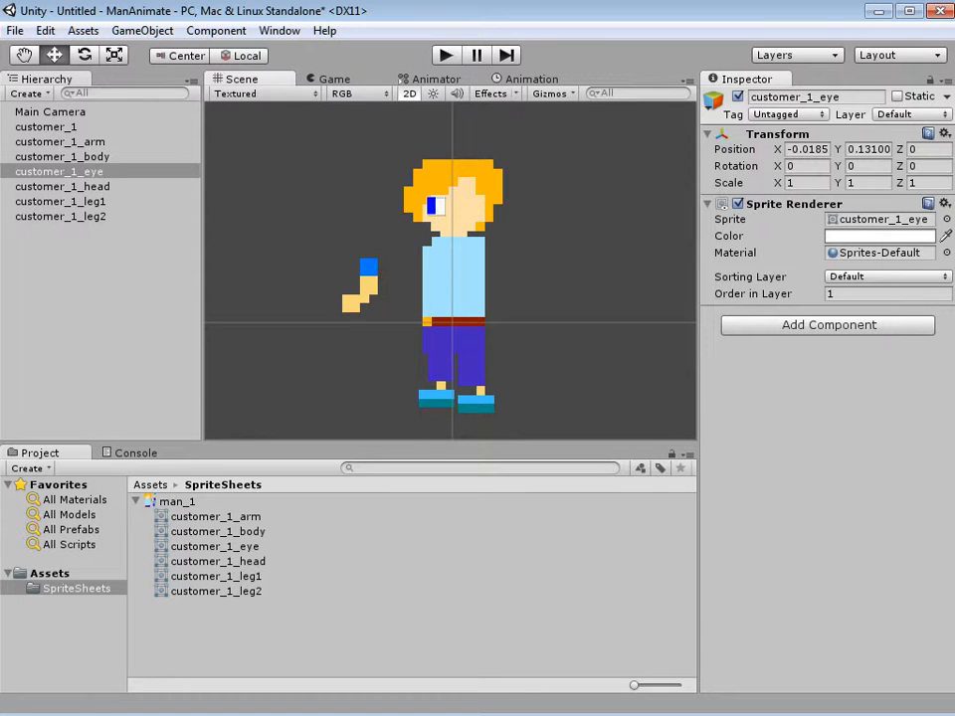
pyautogui.moveTo(58, 172); pyautogui.dragTo(62, 186)
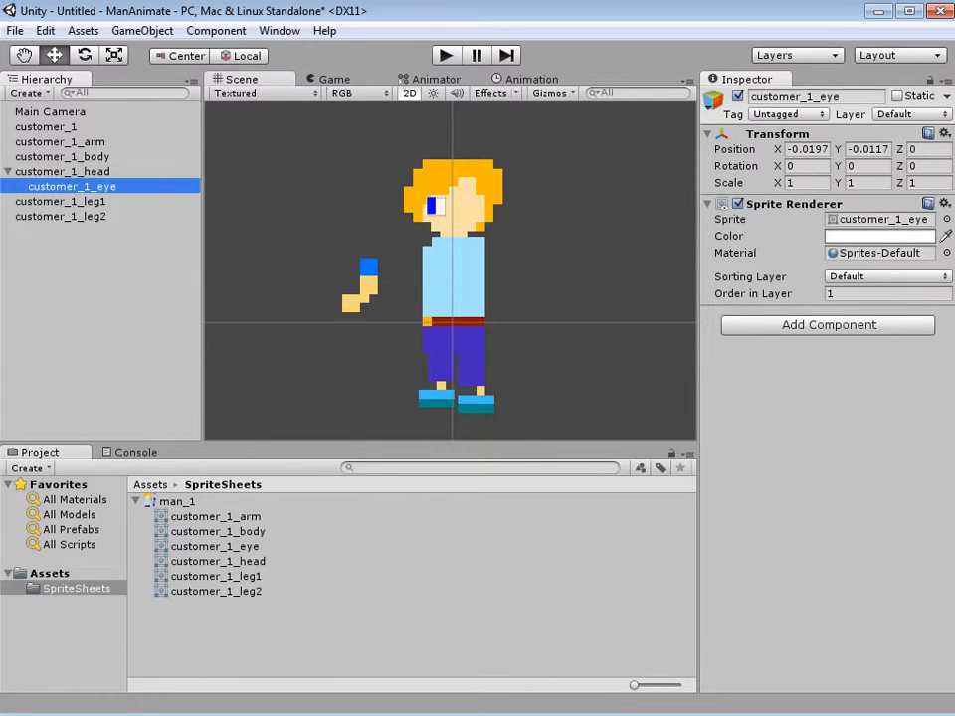
# - Duplicate the eye and place the copy just right of the first one, at about local X 0.006, Y -0.011
pyautogui.hotkey('ctrl', 'd')
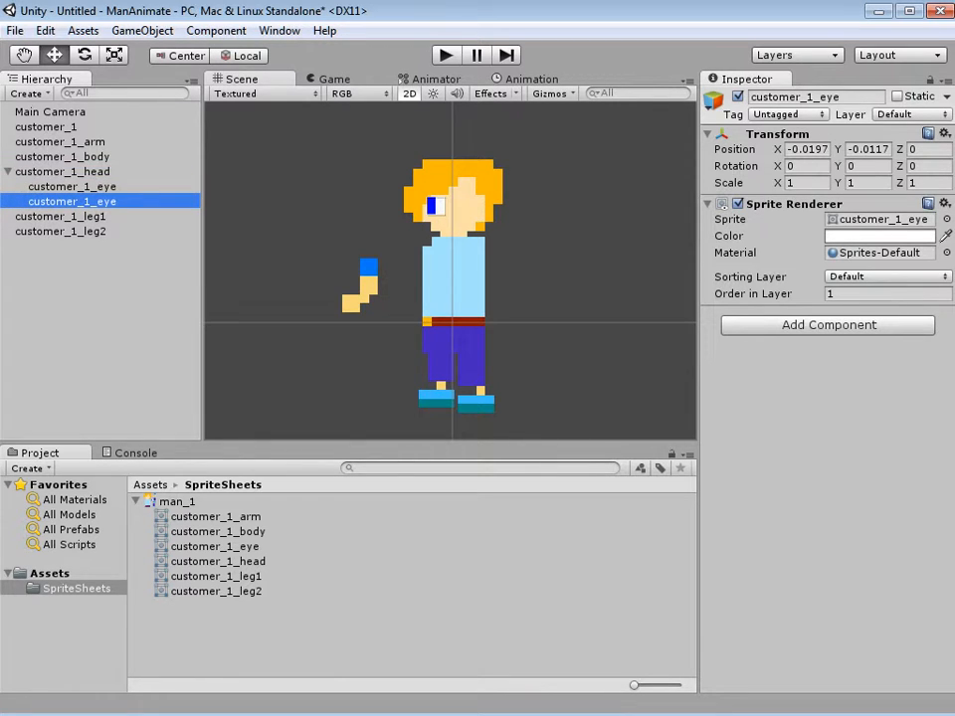
pyautogui.moveTo(435, 206); pyautogui.dragTo(461, 203)
pyautogui.moveTo(451, 270); pyautogui.dragTo(494, 320, button='middle')
pyautogui.click(807, 149)
pyautogui.click(868, 150)
pyautogui.moveTo(500, 255); pyautogui.dragTo(501, 255)
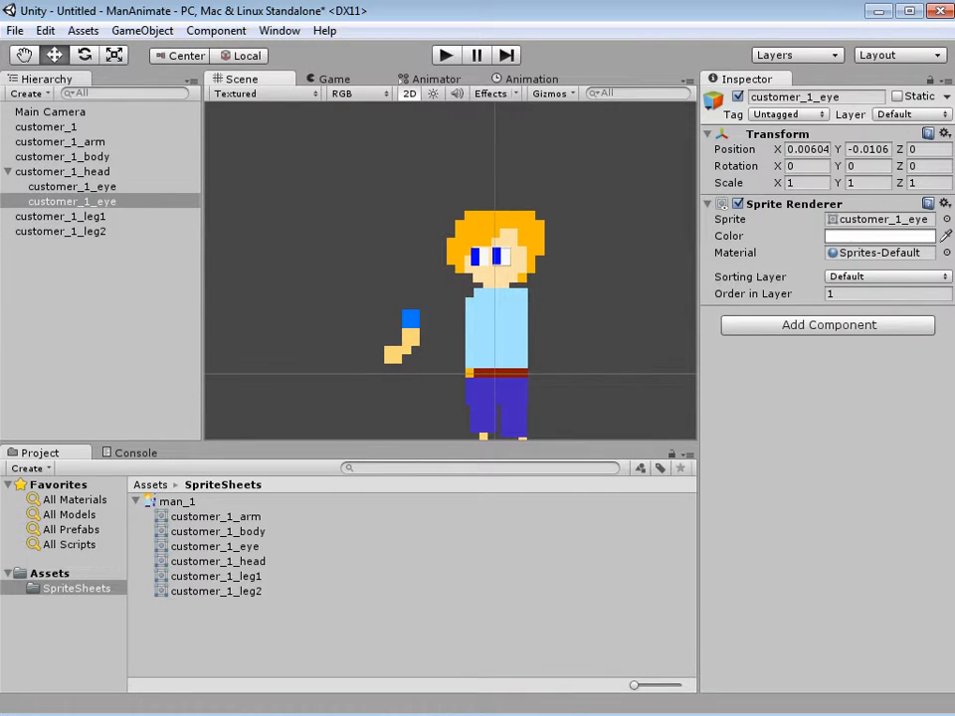
pyautogui.press('Escape')
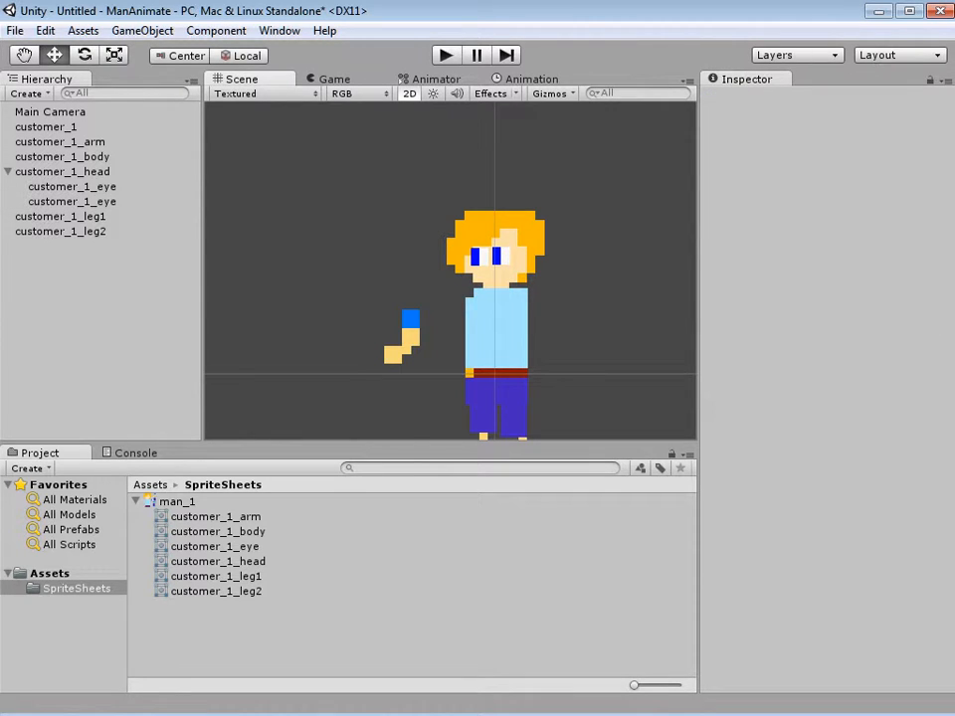
# - Nudge customer_1_head slightly upward on the neck, to about Y 0.144
pyautogui.click(495, 242)
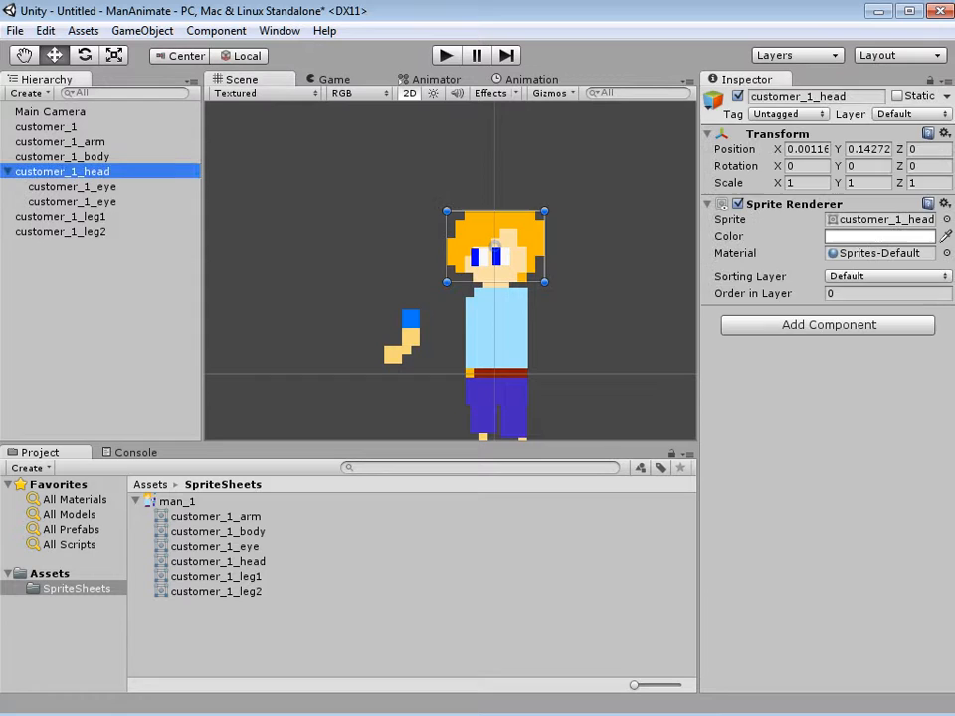
pyautogui.press('Escape')
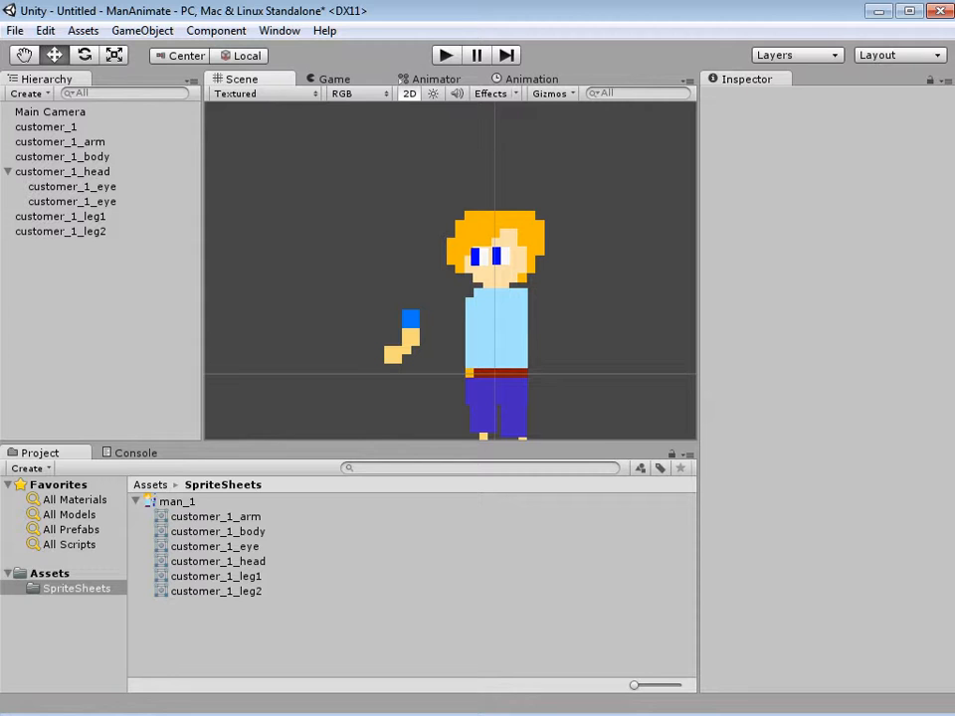
pyautogui.click(495, 242)
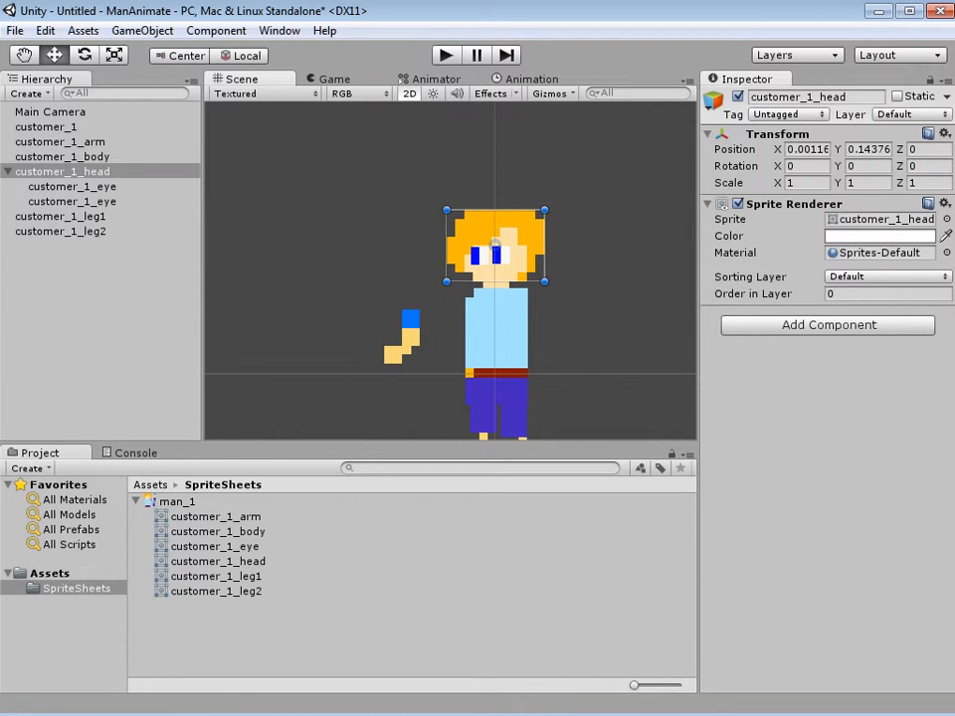
pyautogui.moveTo(548, 205); pyautogui.dragTo(571, 303)
pyautogui.hotkey('ctrl', 'z')
pyautogui.hotkey('ctrl', 'z')
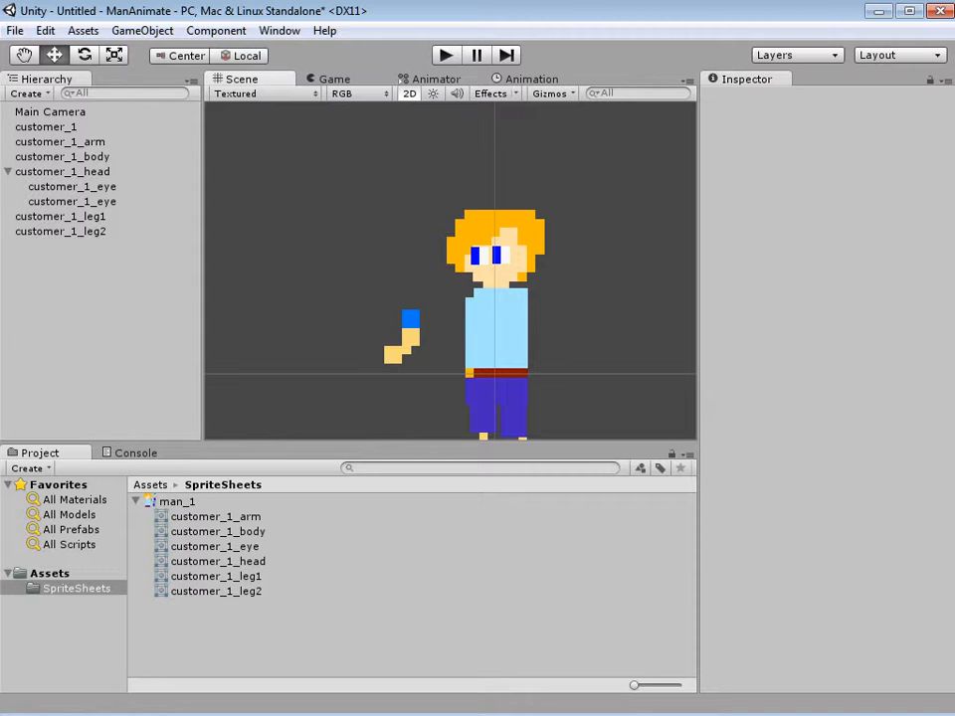
# - Place the arm over the right side of the torso at about X 0.018, Y 0.049, and collapse the children of customer_1_head
pyautogui.moveTo(401, 336); pyautogui.dragTo(510, 330)
pyautogui.press('Escape')
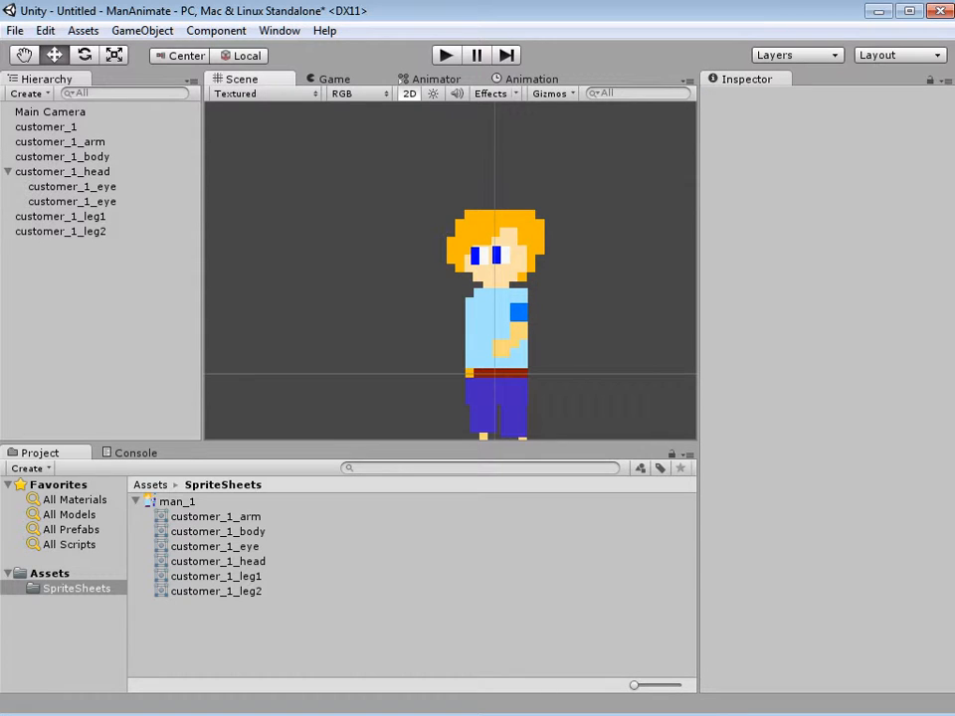
pyautogui.scroll(-2, 450, 271)
pyautogui.scroll(4, 451, 270)
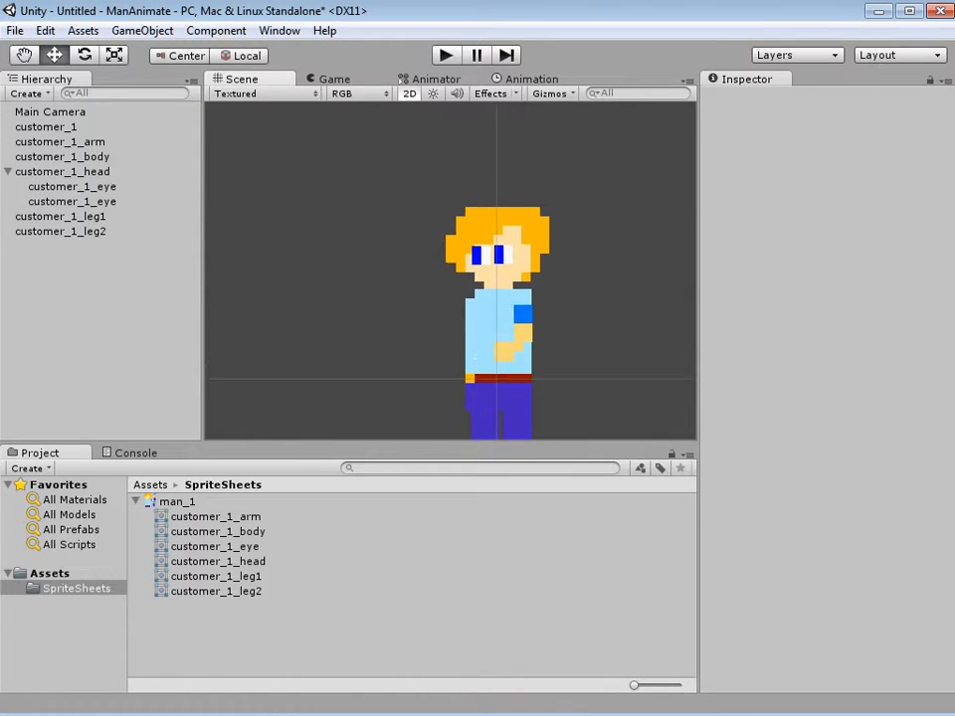
pyautogui.click(8, 171)
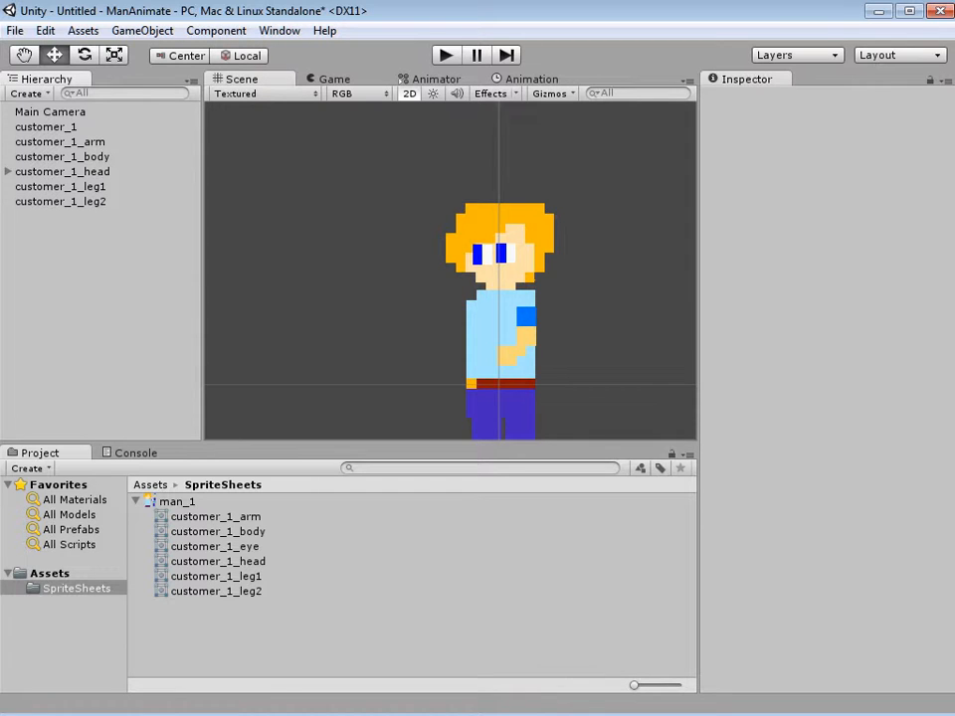
pyautogui.scroll(-2, 451, 271)
pyautogui.scroll(2, 451, 270)
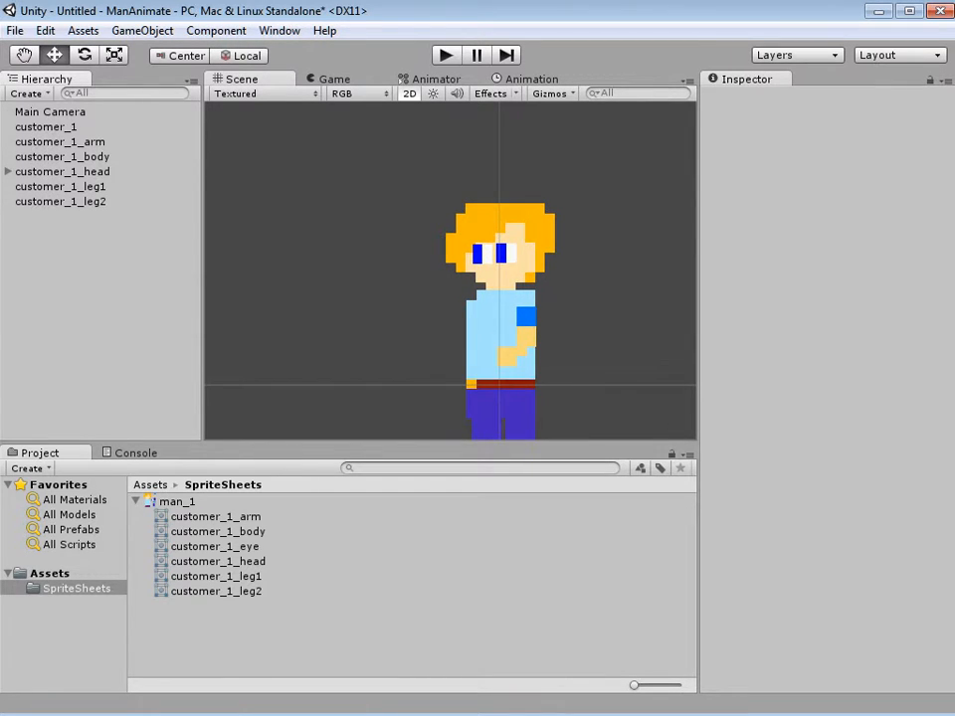
# - Shift customer_1_leg1 left and down to about X -0.022, so it lines up with the torso edge and customer_1_leg2
pyautogui.click(24, 55)
pyautogui.moveTo(450, 299); pyautogui.dragTo(401, 226)
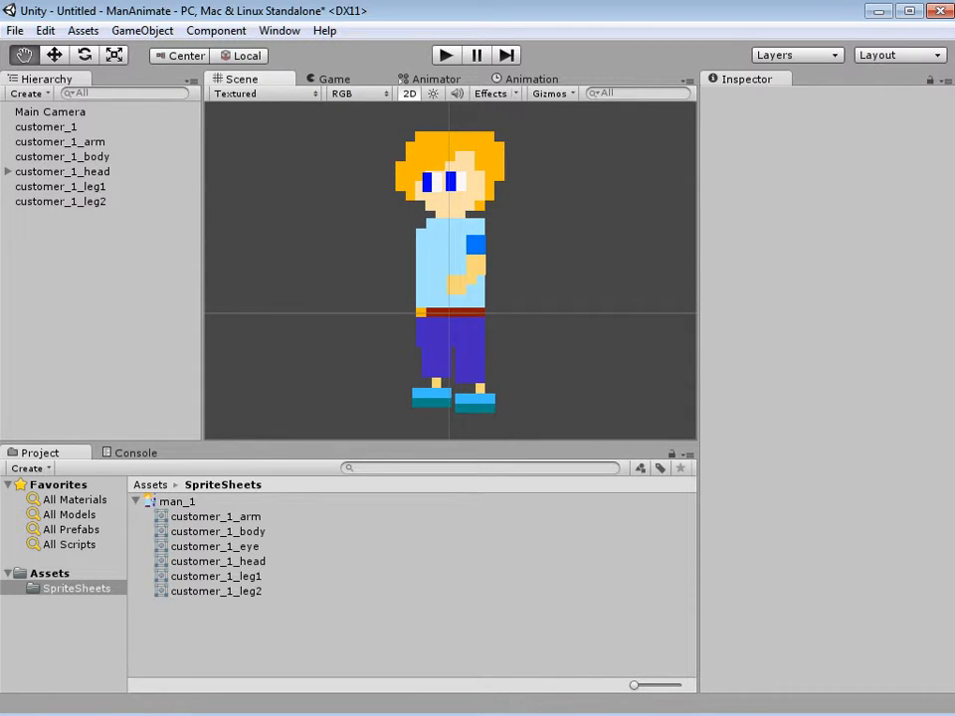
pyautogui.press('w')
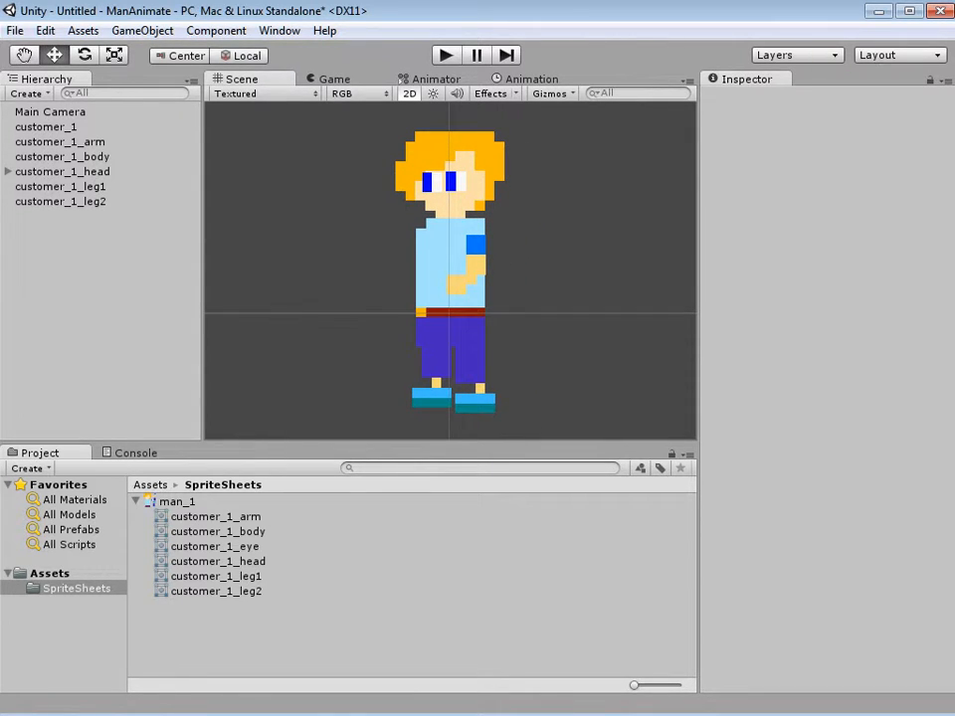
pyautogui.click(431, 370)
pyautogui.moveTo(432, 370); pyautogui.dragTo(427, 375)
pyautogui.click(475, 372)
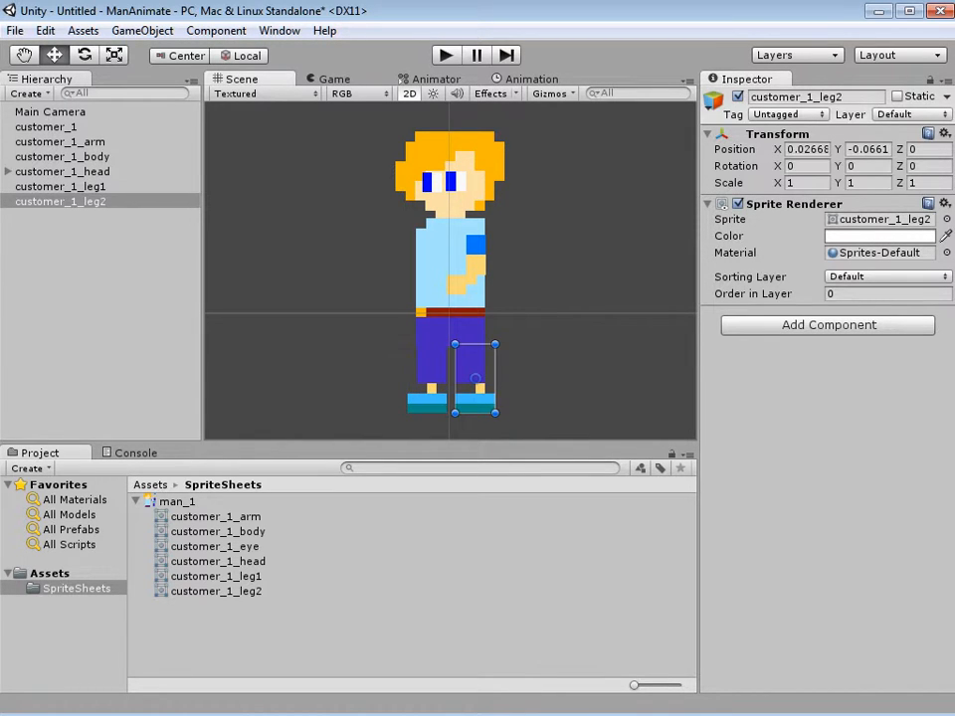
pyautogui.press('Escape')
pyautogui.click(426, 370)
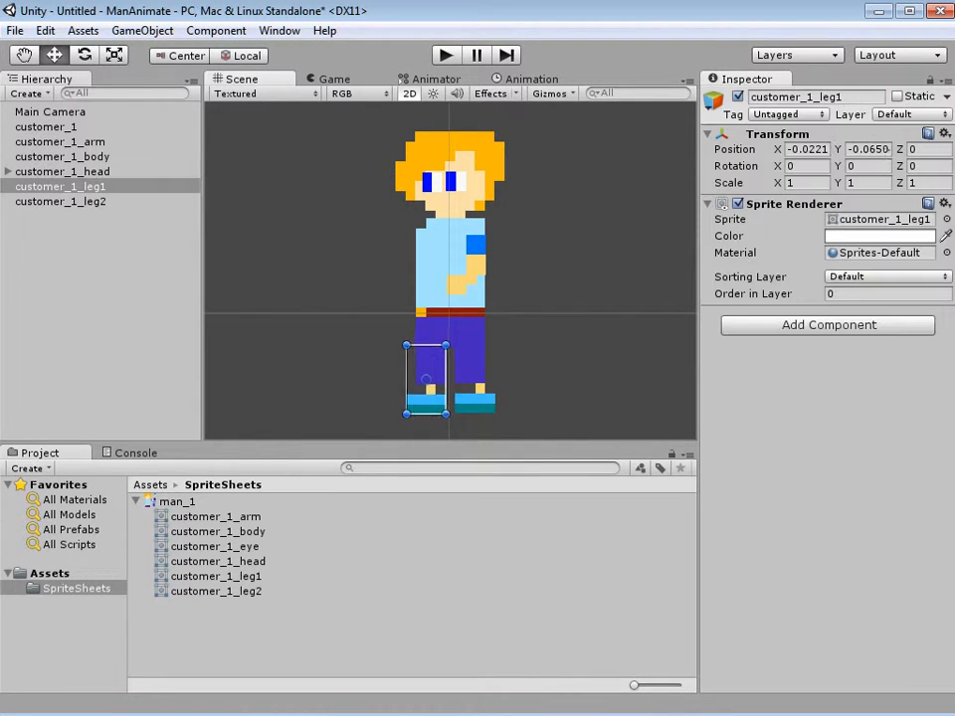
pyautogui.moveTo(427, 370); pyautogui.dragTo(426, 371)
pyautogui.press('Escape')
# - Duplicate customer_1_arm, list the copy directly below the original, and place it at the torso's left edge at about X -0.037, Y 0.045
pyautogui.click(466, 264)
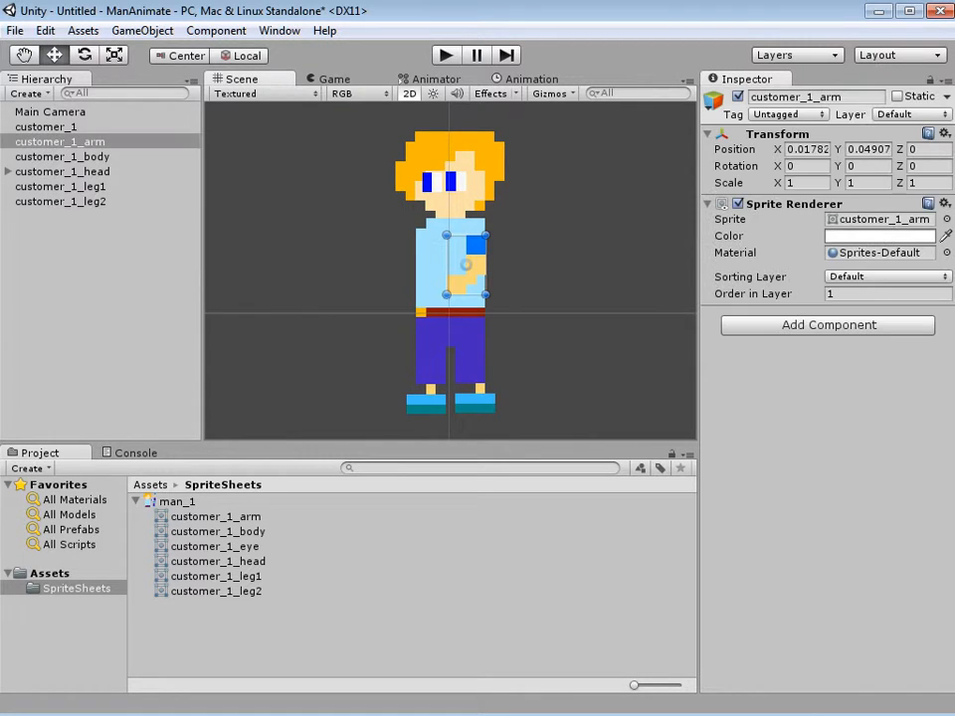
pyautogui.hotkey('ctrl', 'd')
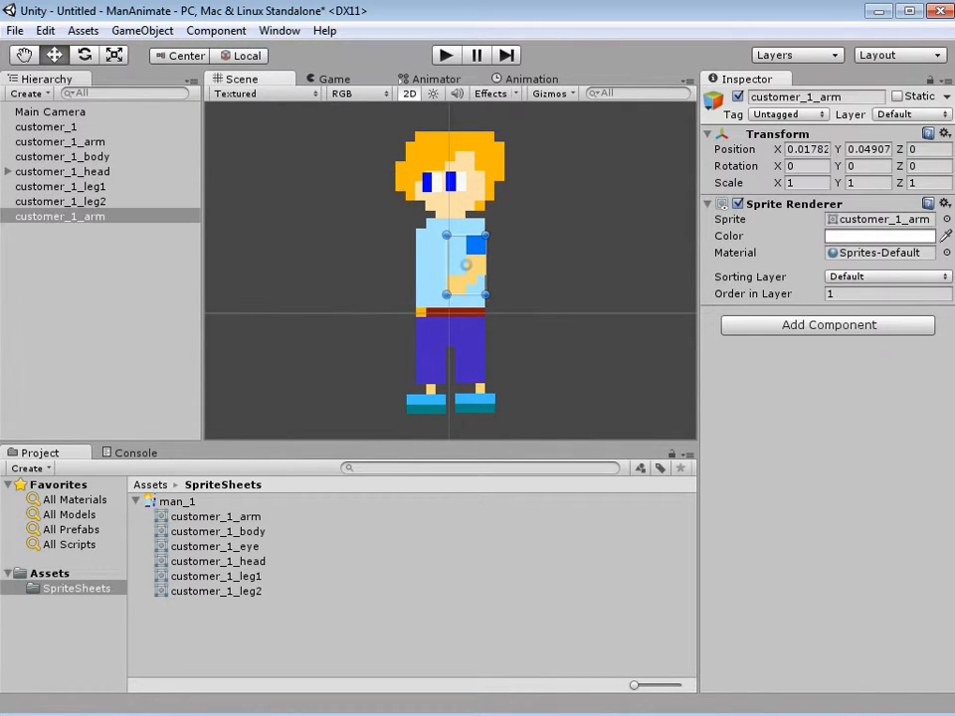
pyautogui.moveTo(59, 216)
pyautogui.mouseDown()
pyautogui.moveTo(59, 141)
pyautogui.moveTo(60, 149)
pyautogui.mouseUp()
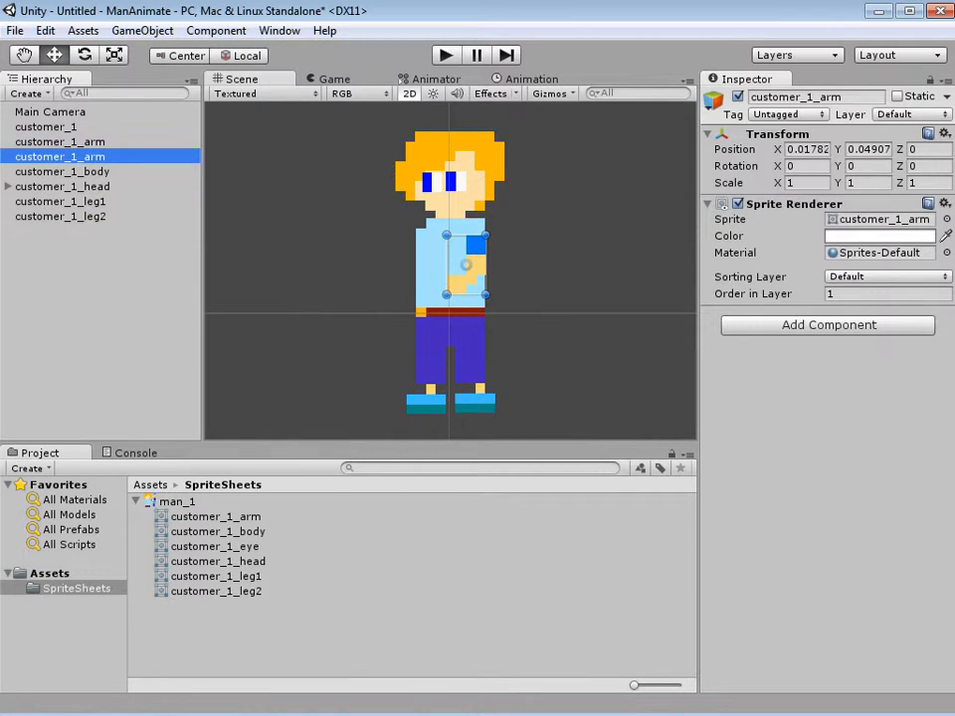
pyautogui.moveTo(466, 264); pyautogui.dragTo(412, 268)
# - Set the copied arm's Order in Layer to -1 so that it lies behind the body
pyautogui.click(833, 294)
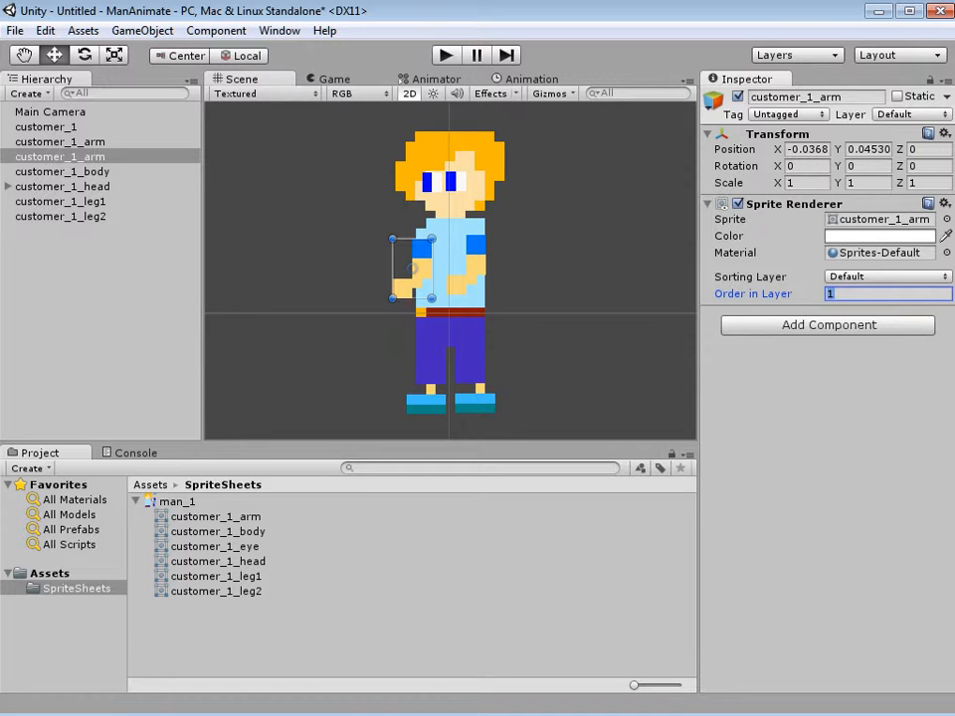
pyautogui.write('-1')
pyautogui.click(349, 269)
# - Nudge customer_1_body slightly, to about X -0.008, Y 0.037
pyautogui.click(440, 277)
pyautogui.moveTo(441, 278); pyautogui.dragTo(440, 277)
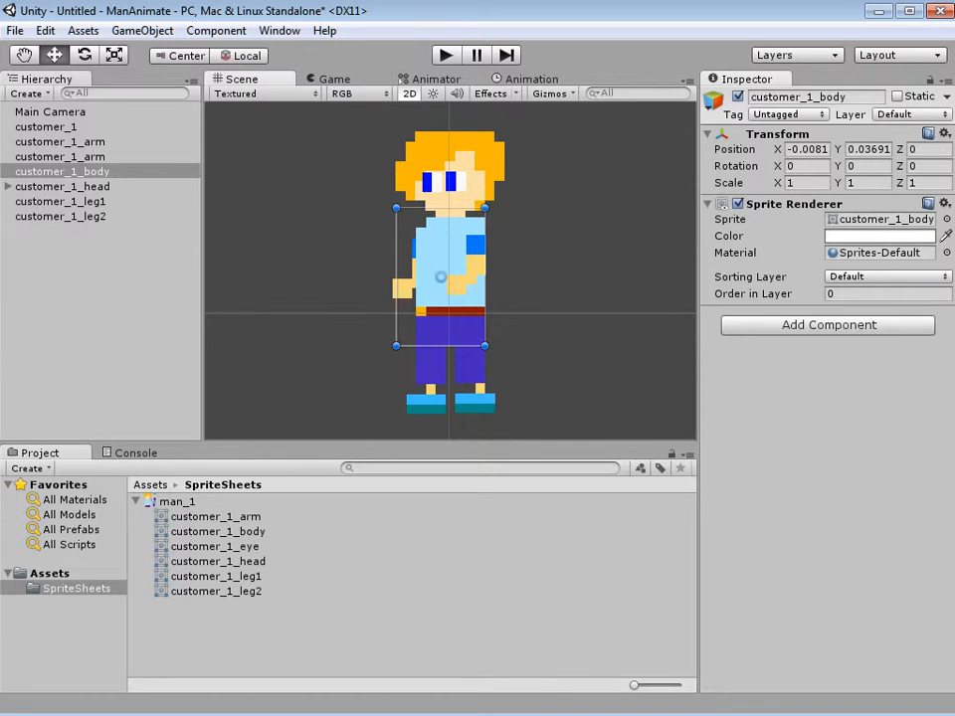
pyautogui.click(348, 279)
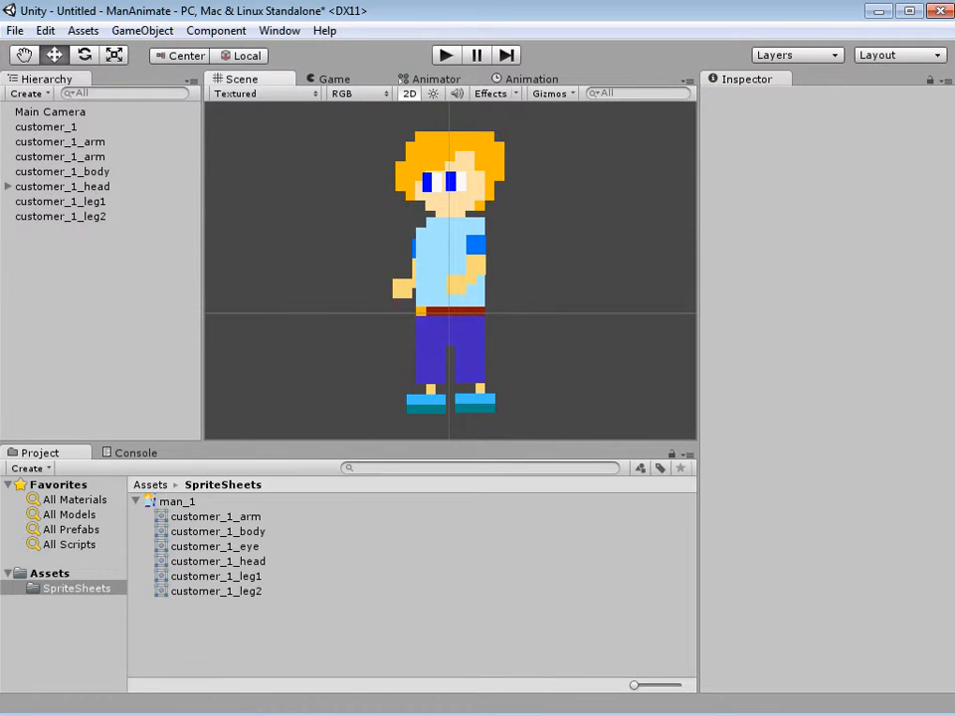
# - Rename the copied arm customer_1_arm2 and move it farther in behind the torso, to about X -0.022, Y 0.052
pyautogui.click(403, 288)
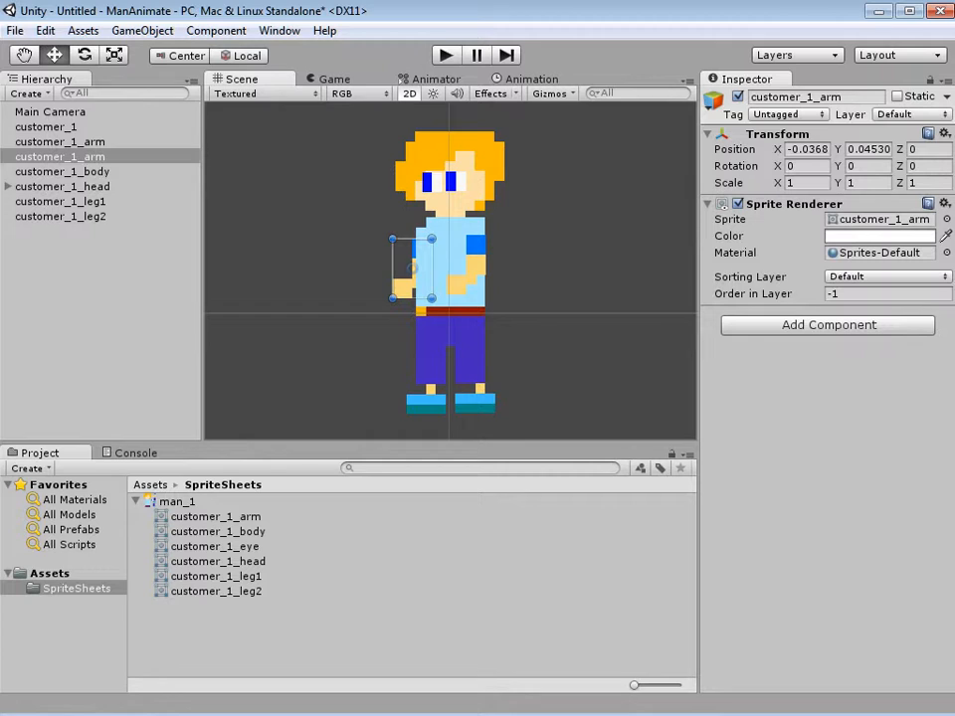
pyautogui.click(60, 156)
pyautogui.press('F2')
pyautogui.write('2')
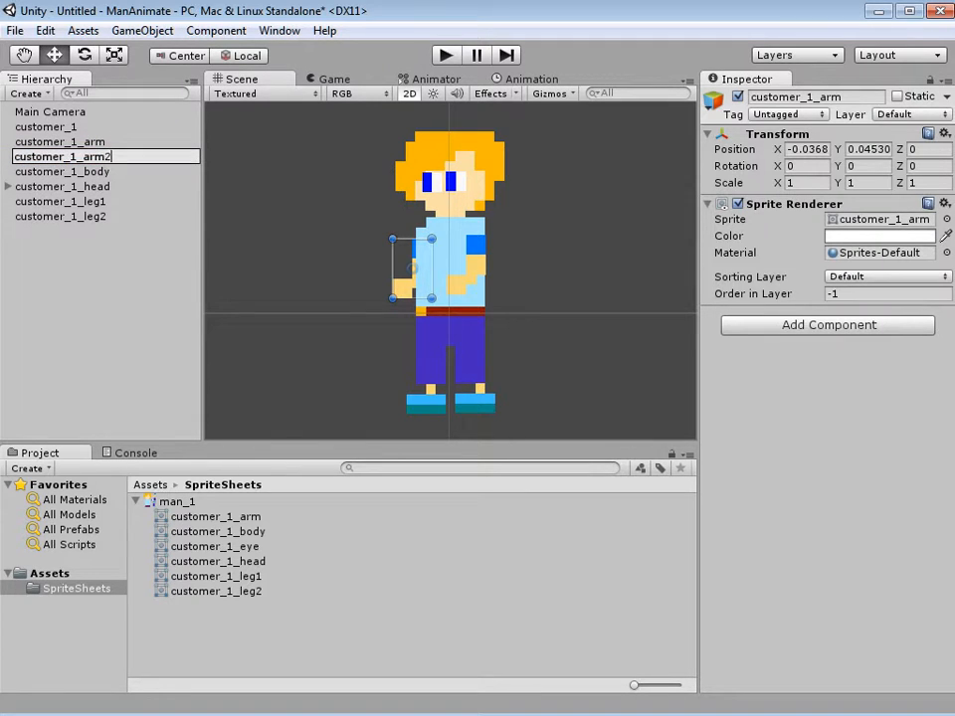
pyautogui.click(328, 268)
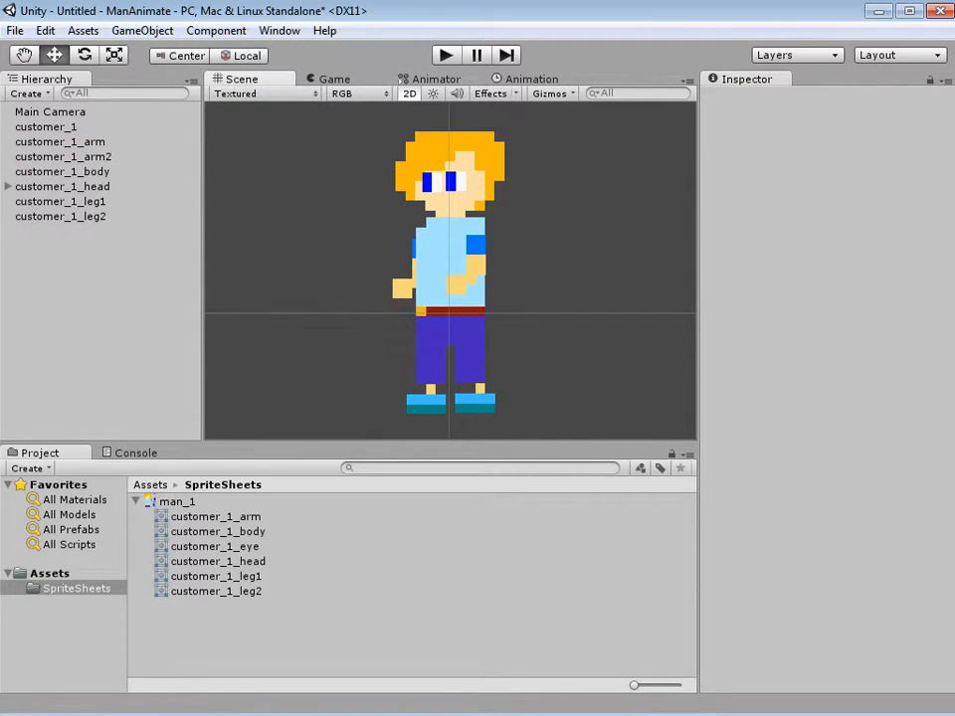
pyautogui.click(412, 269)
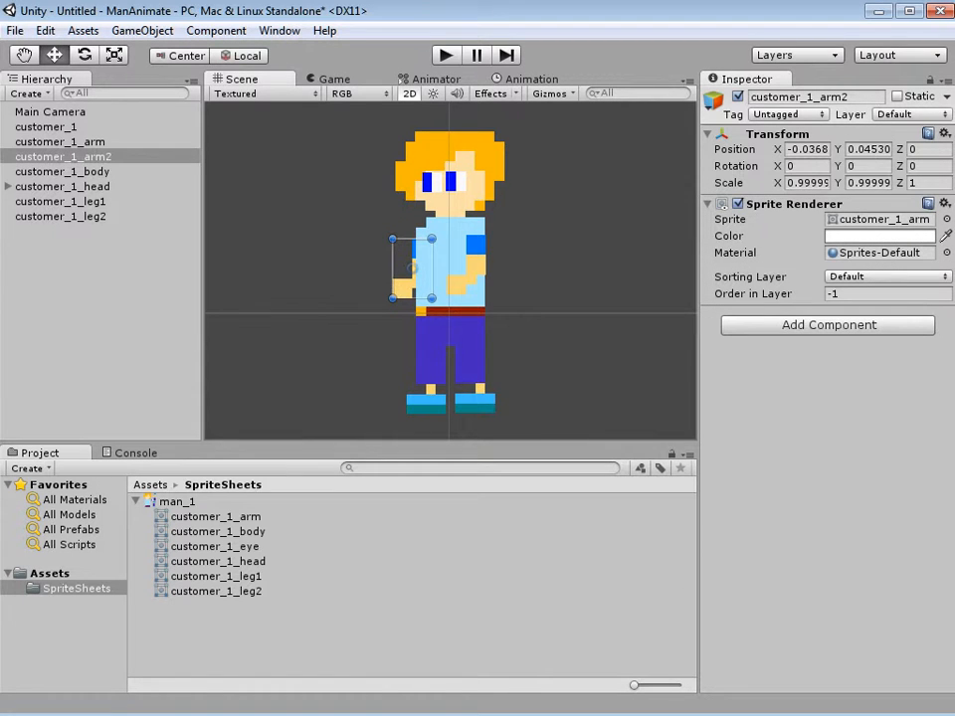
pyautogui.moveTo(412, 268)
pyautogui.mouseDown()
pyautogui.moveTo(430, 275)
pyautogui.moveTo(426, 262)
pyautogui.mouseUp()
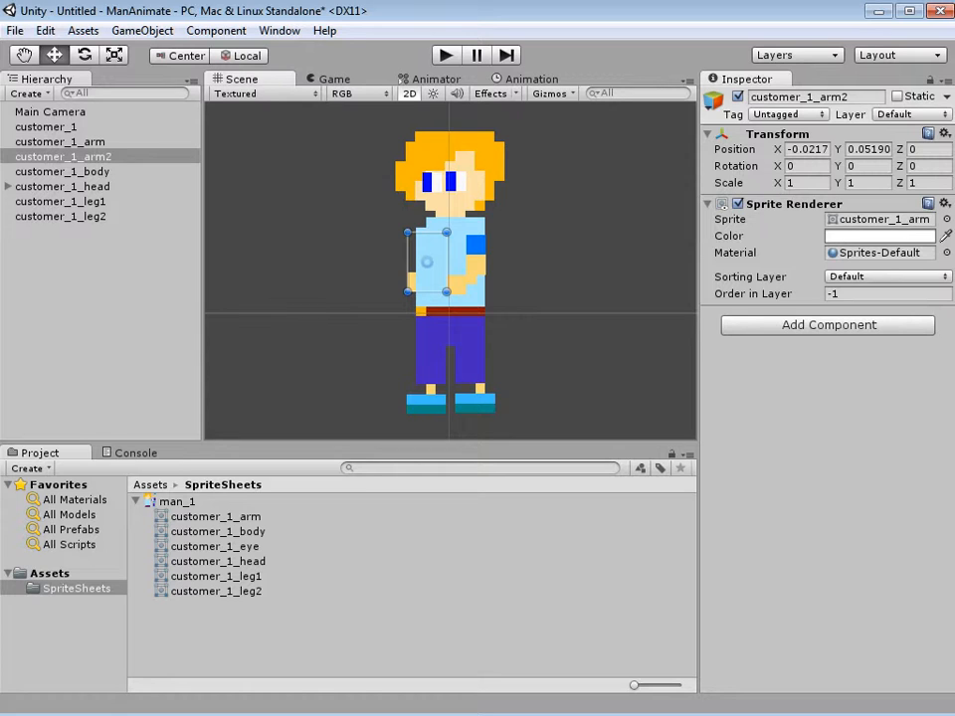
# - Nudge customer_1_arm2 slightly upward behind the torso
pyautogui.moveTo(427, 262)
pyautogui.mouseDown()
pyautogui.moveTo(423, 248)
pyautogui.moveTo(427, 257)
pyautogui.mouseUp()
pyautogui.click(348, 258)
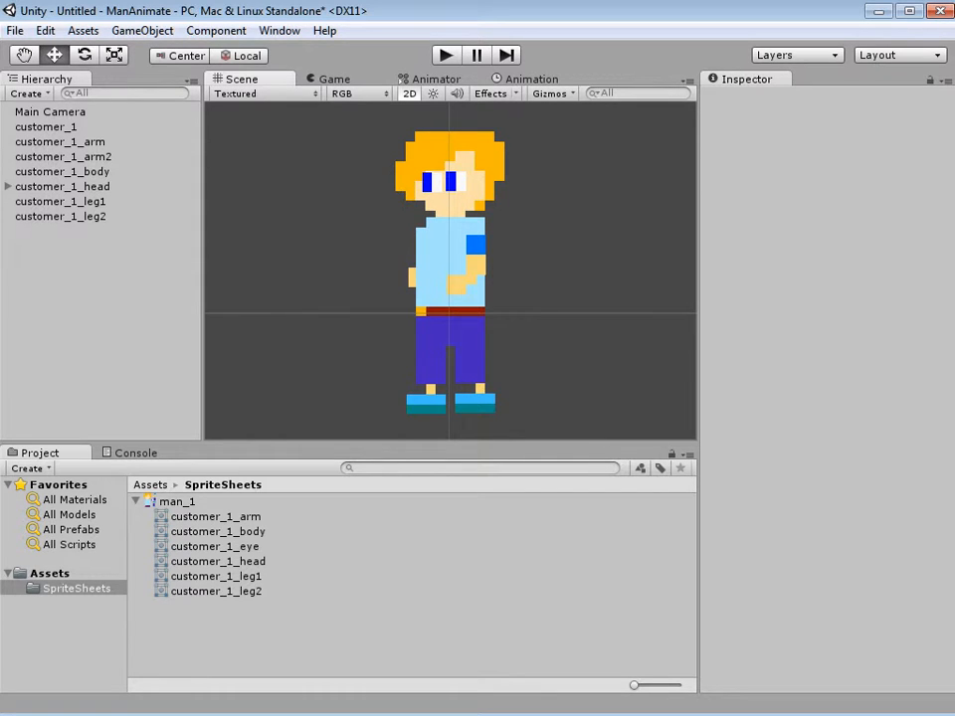
# - Save the scene in the Assets folder as character_basic
pyautogui.hotkey('ctrl', 's')
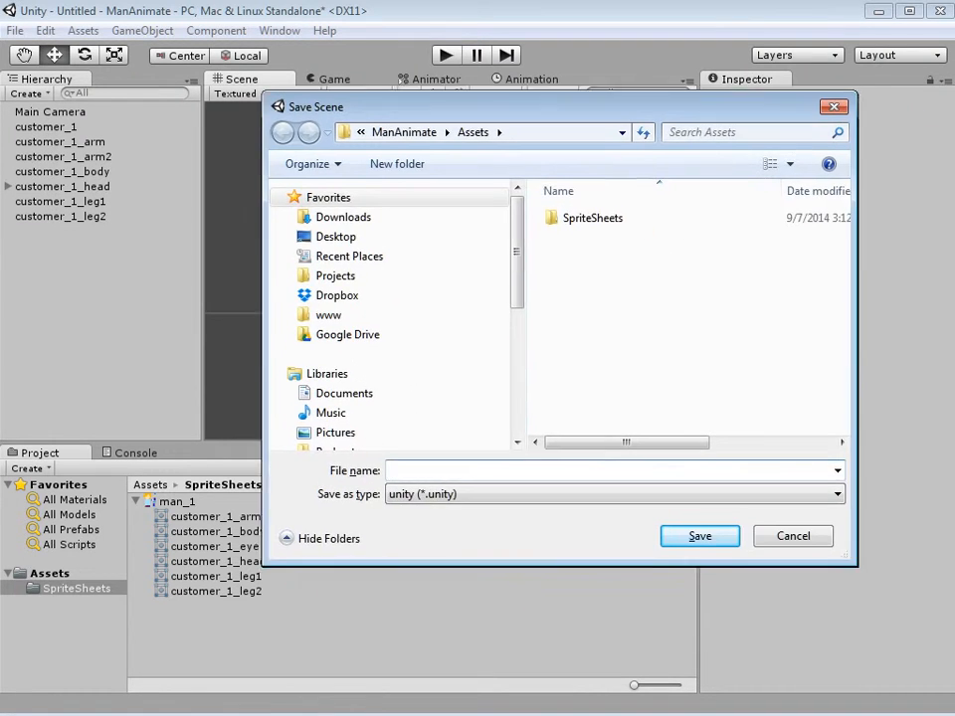
pyautogui.write('cha')
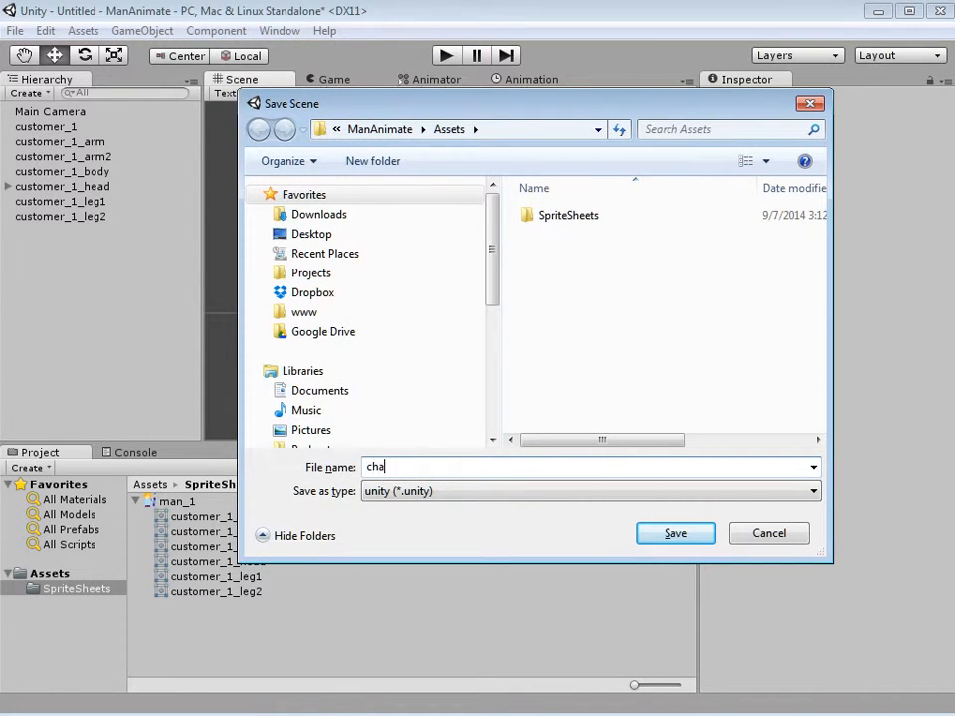
pyautogui.write('racter_basic')
pyautogui.press('Return')
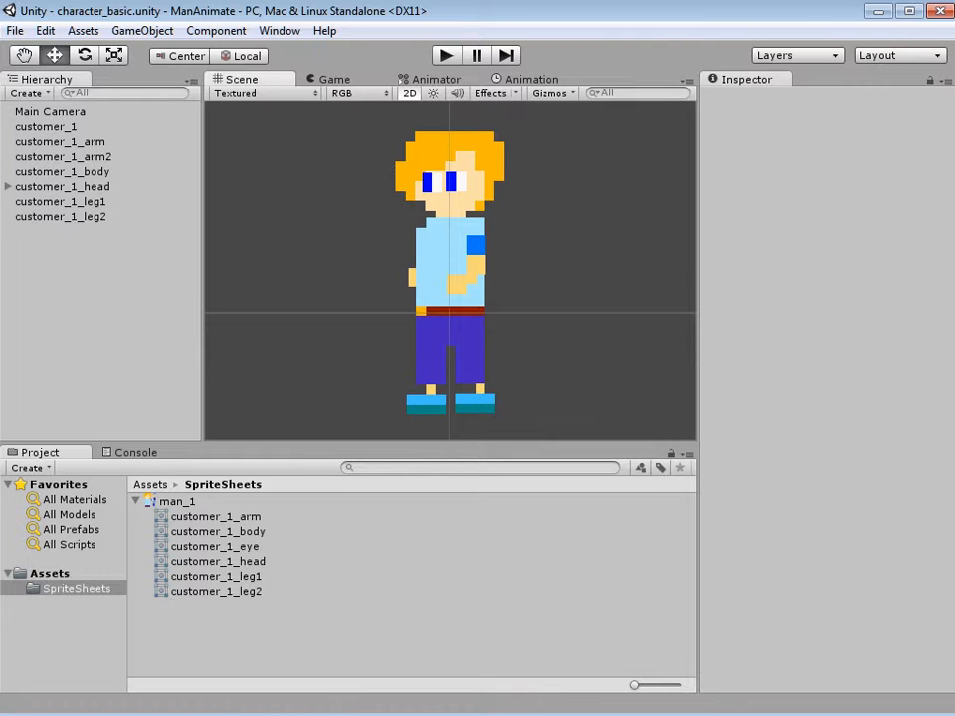
# - Parent both arms, the body, the head and both legs to the customer_1 object
pyautogui.click(59, 141)
pyautogui.click(45, 126)
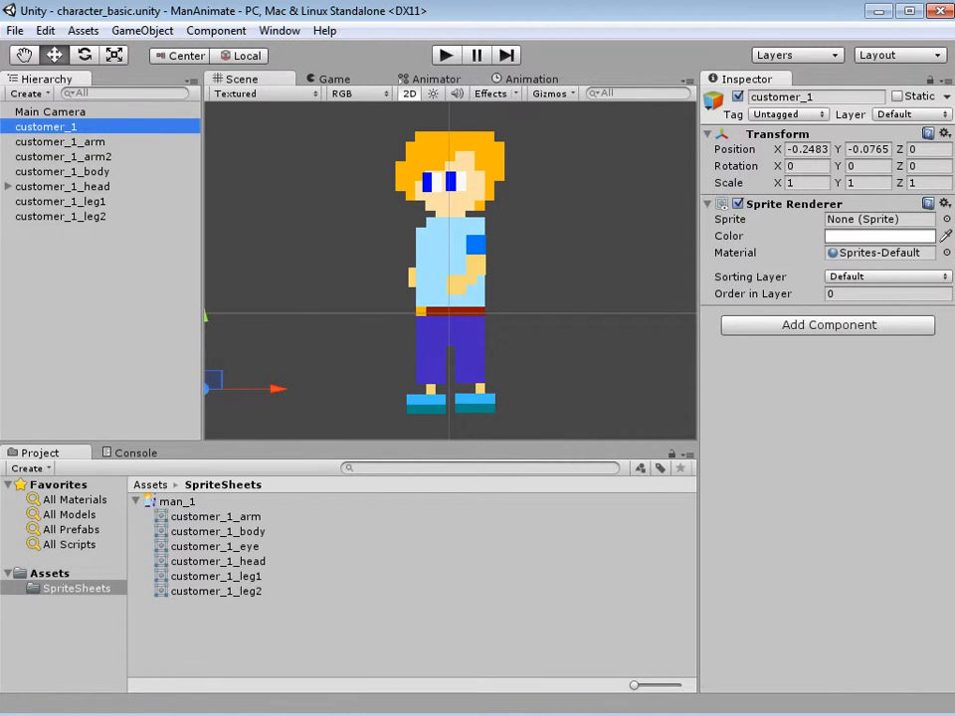
pyautogui.click(59, 141)
pyautogui.click(46, 126)
pyautogui.click(59, 141)
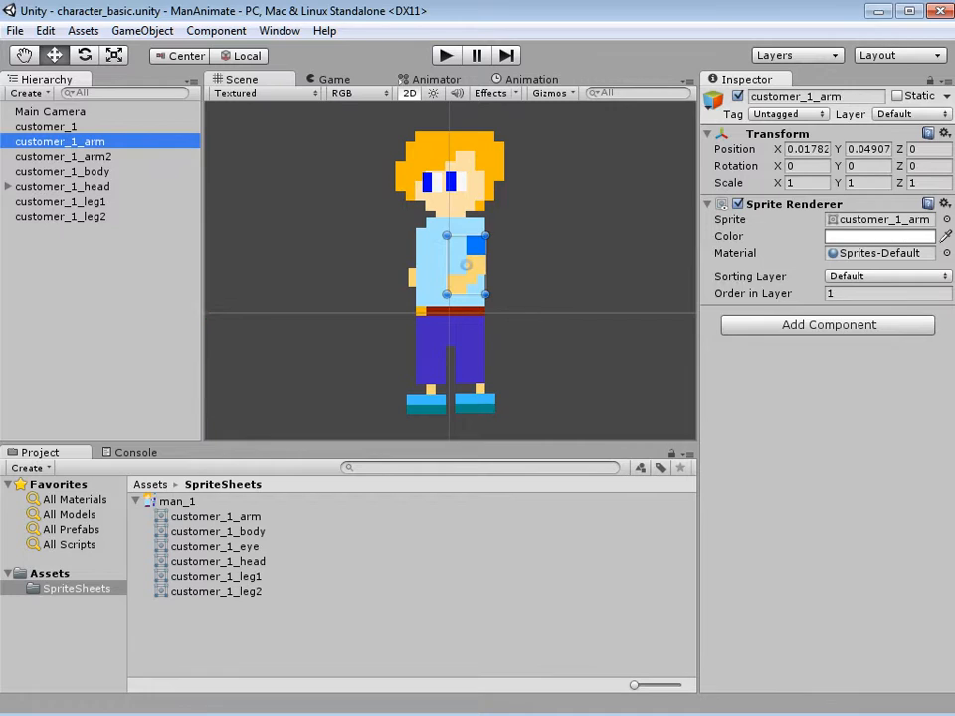
pyautogui.keyDown('shift'); pyautogui.click(60, 216); pyautogui.keyUp('shift')
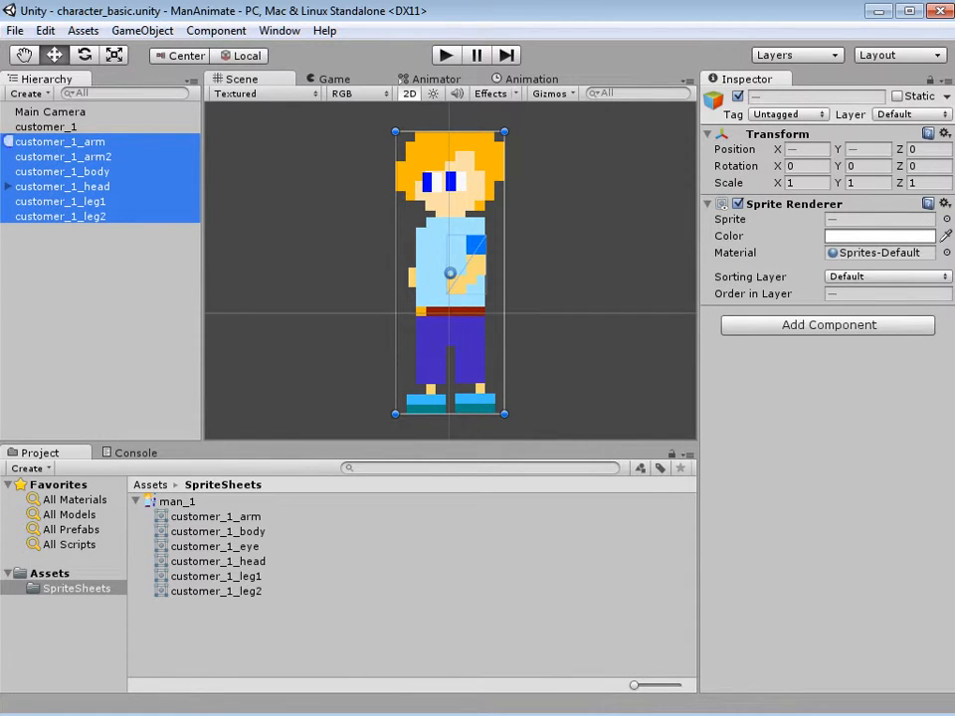
pyautogui.moveTo(60, 216); pyautogui.dragTo(46, 126)
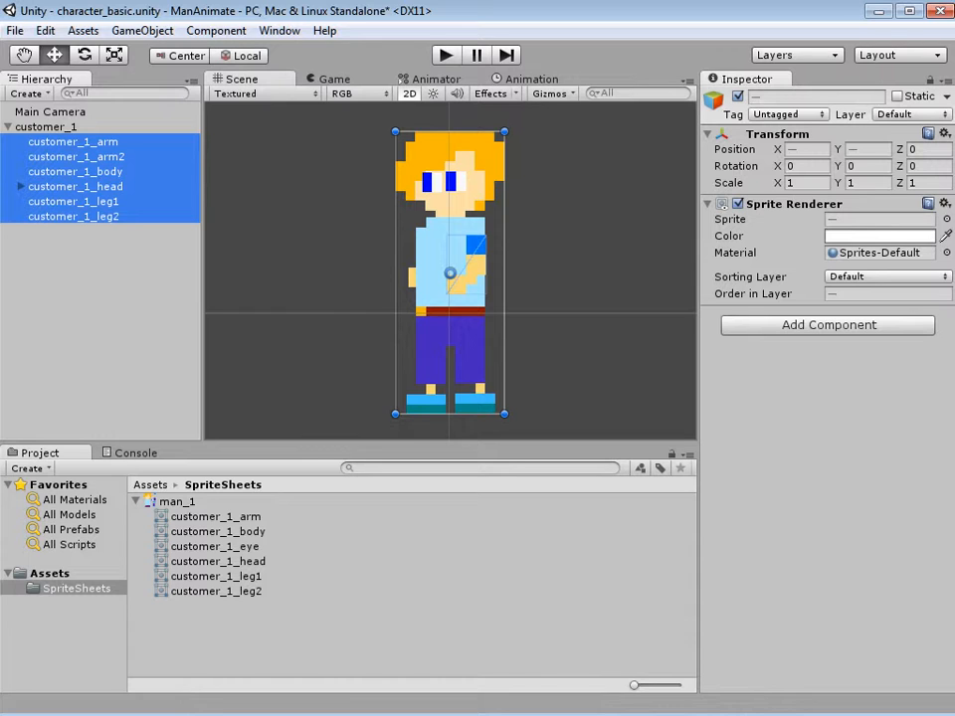
# - Move the whole customer_1 character slightly sideways to about X -0.271 and save the scene
pyautogui.click(46, 127)
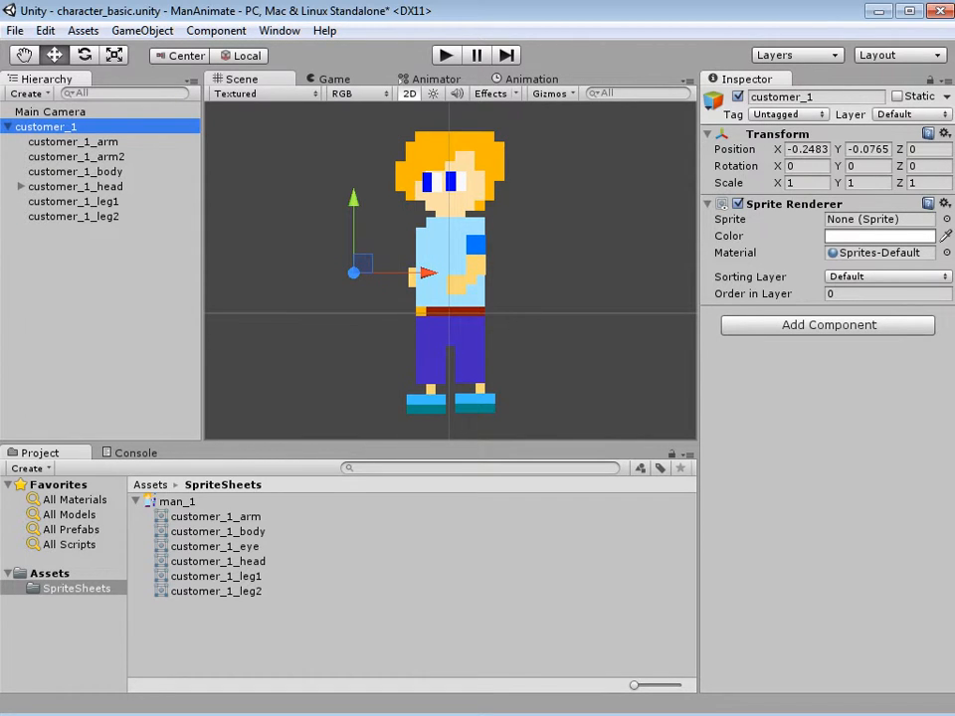
pyautogui.moveTo(449, 174); pyautogui.dragTo(456, 185)
pyautogui.hotkey('ctrl', 'z')
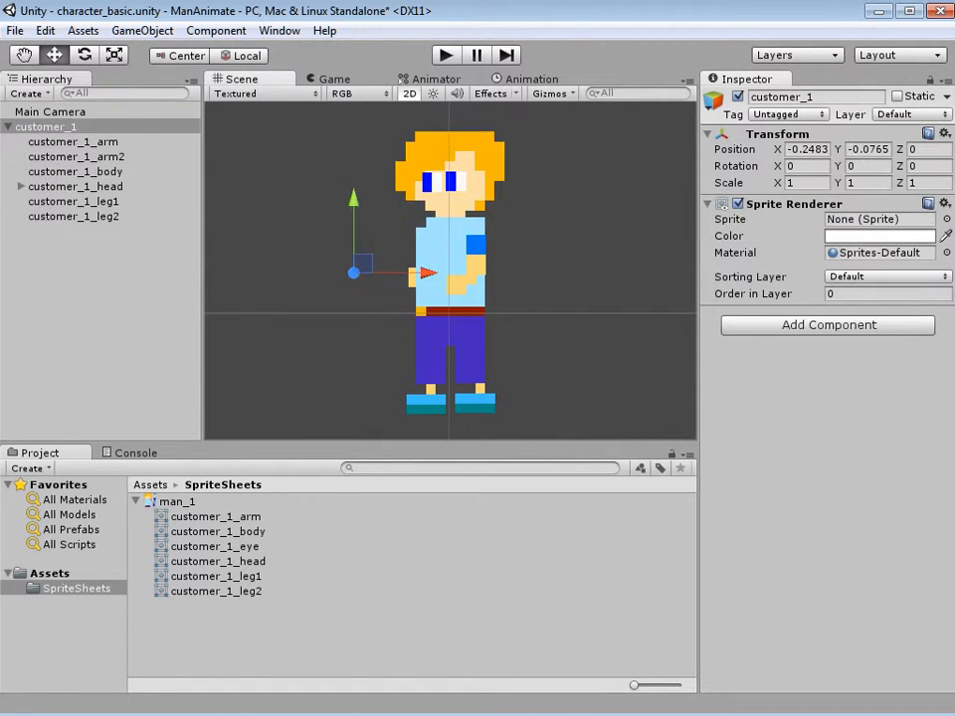
pyautogui.click(46, 126)
pyautogui.click(354, 273)
pyautogui.moveTo(353, 273); pyautogui.dragTo(330, 272)
pyautogui.click(298, 339)
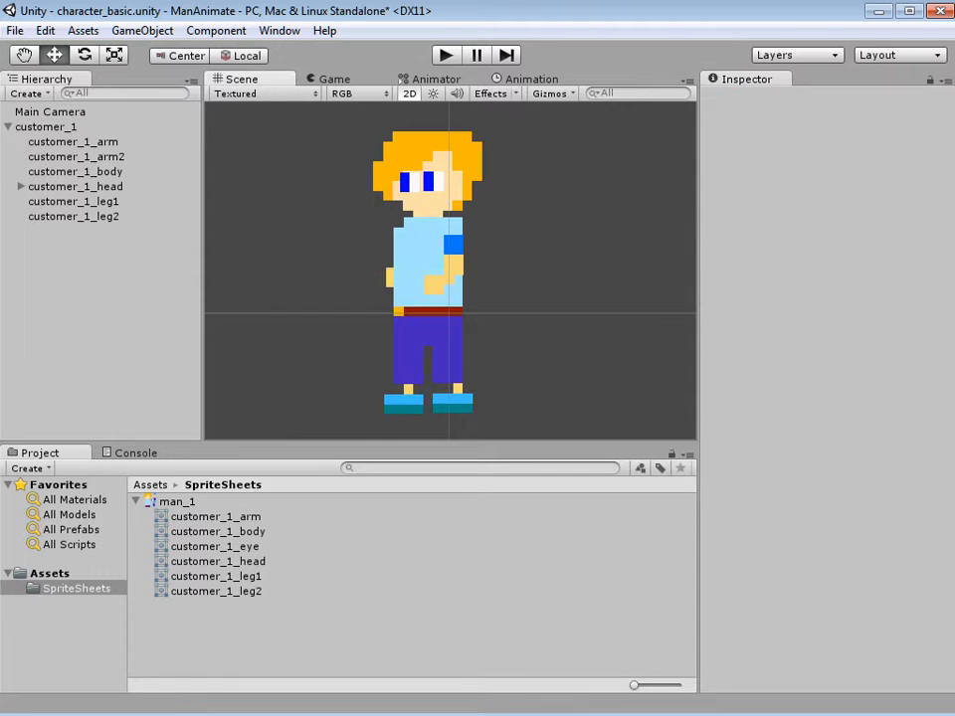
pyautogui.hotkey('ctrl', 's')
# - Dock the Animation view between the Project and Console views, leaving the scene visible above it
pyautogui.click(435, 78)
pyautogui.click(531, 78)
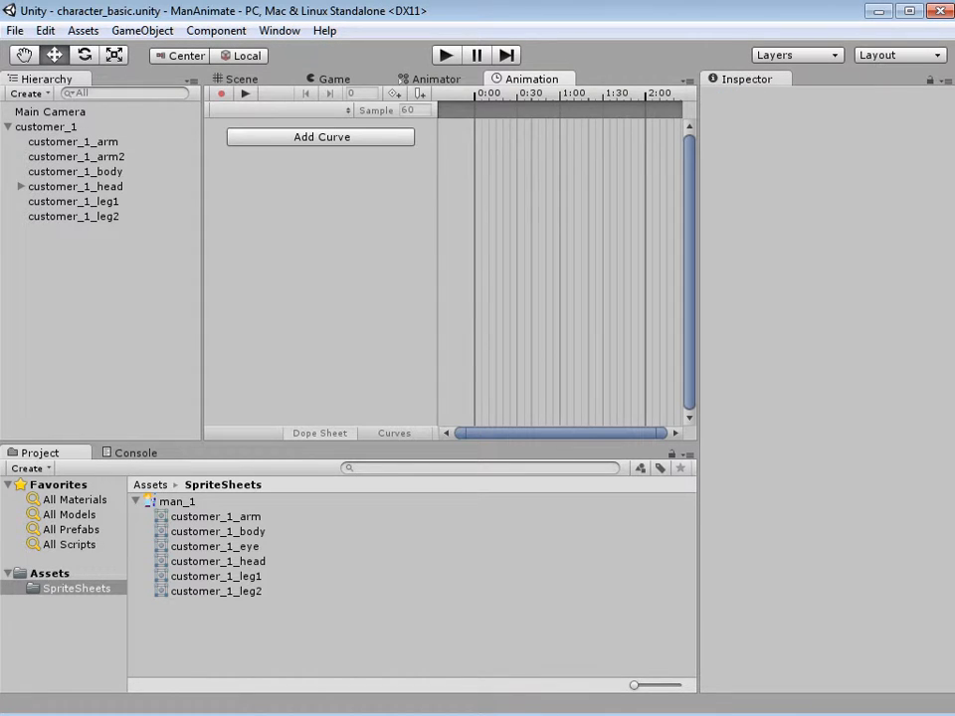
pyautogui.moveTo(531, 79); pyautogui.dragTo(60, 557)
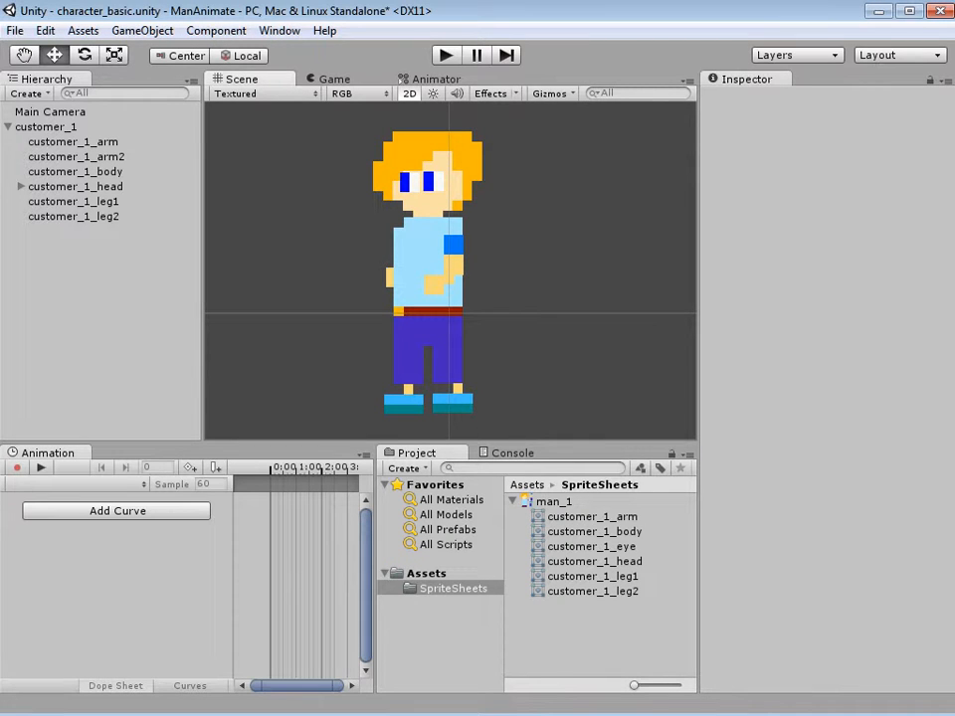
pyautogui.moveTo(48, 452); pyautogui.dragTo(537, 453)
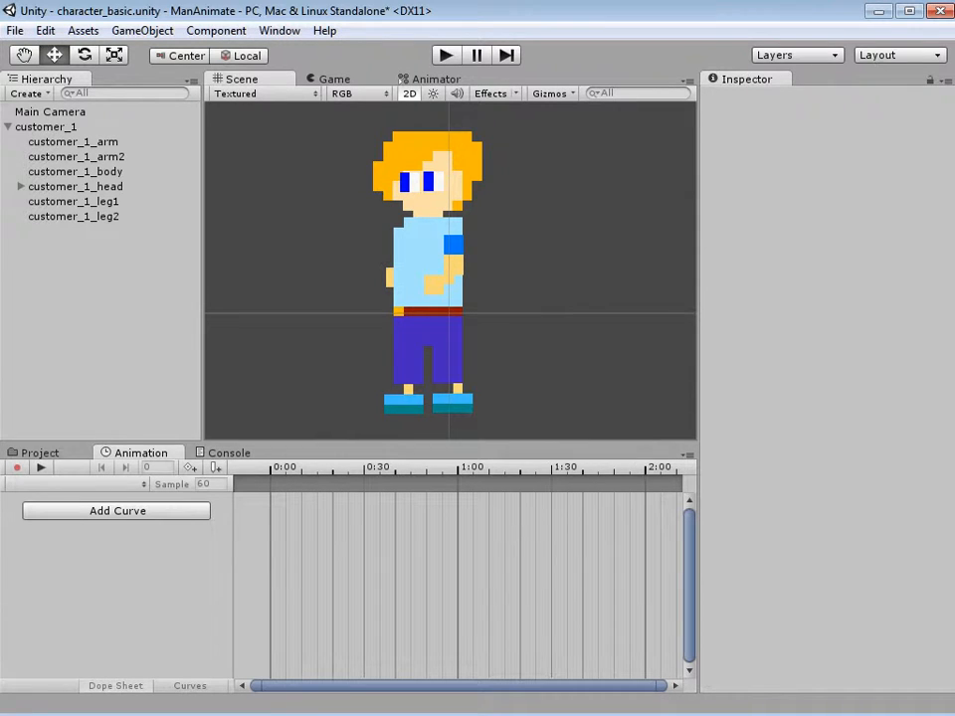
pyautogui.hotkey('ctrl', 'z')
pyautogui.hotkey('ctrl', 'z')
# - Create an animation clip named WalkAnimation for customer_1 in the SpriteSheets folder
pyautogui.click(46, 126)
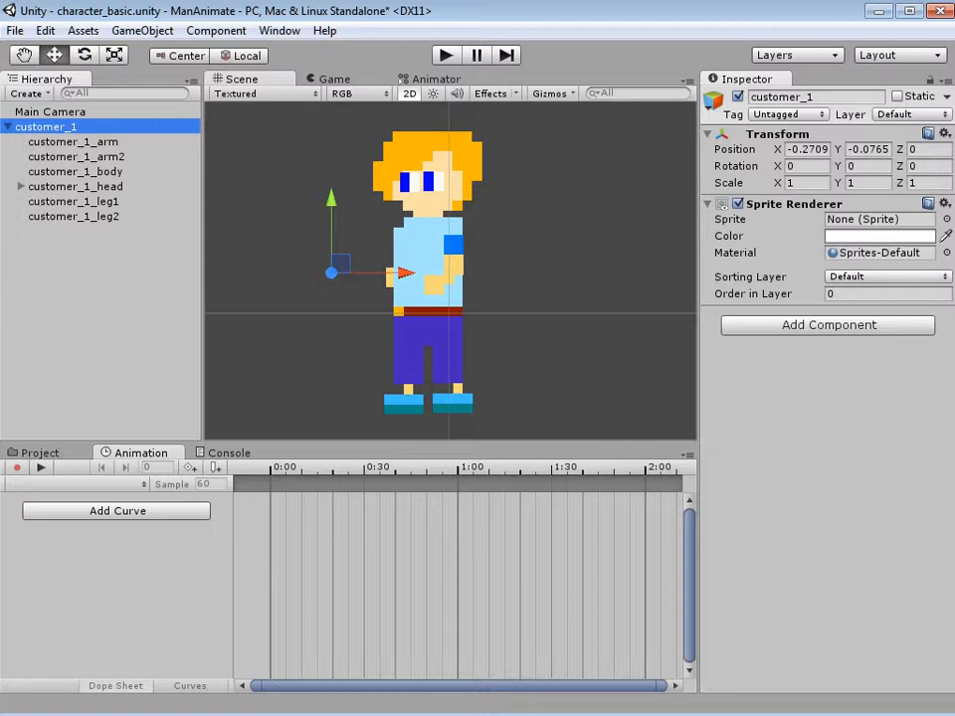
pyautogui.click(117, 510)
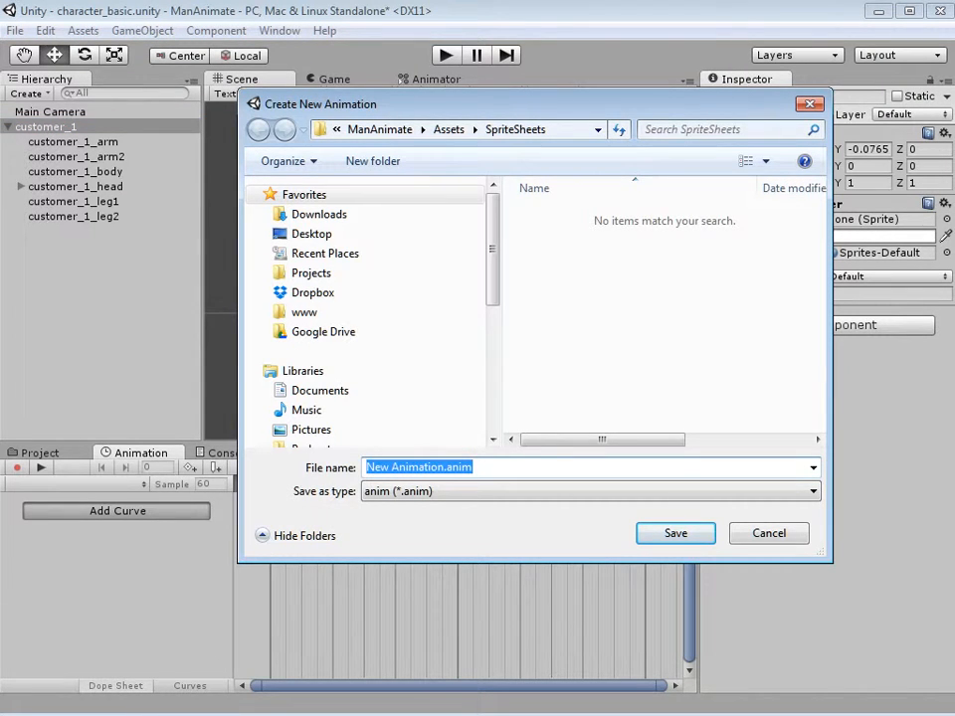
pyautogui.write('Wal')
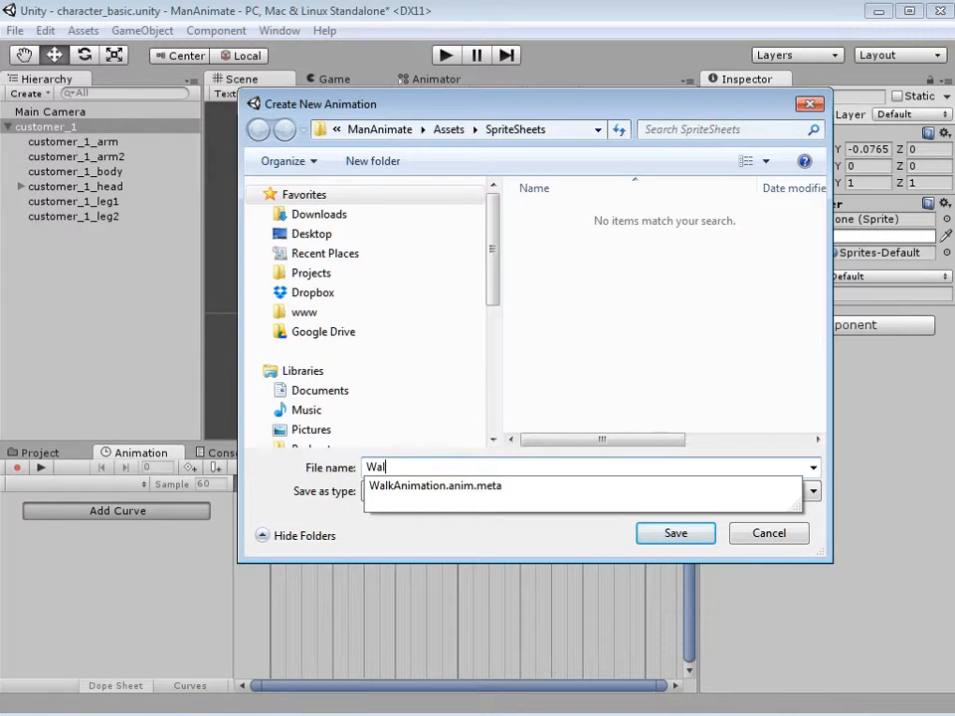
pyautogui.write('kAnimation')
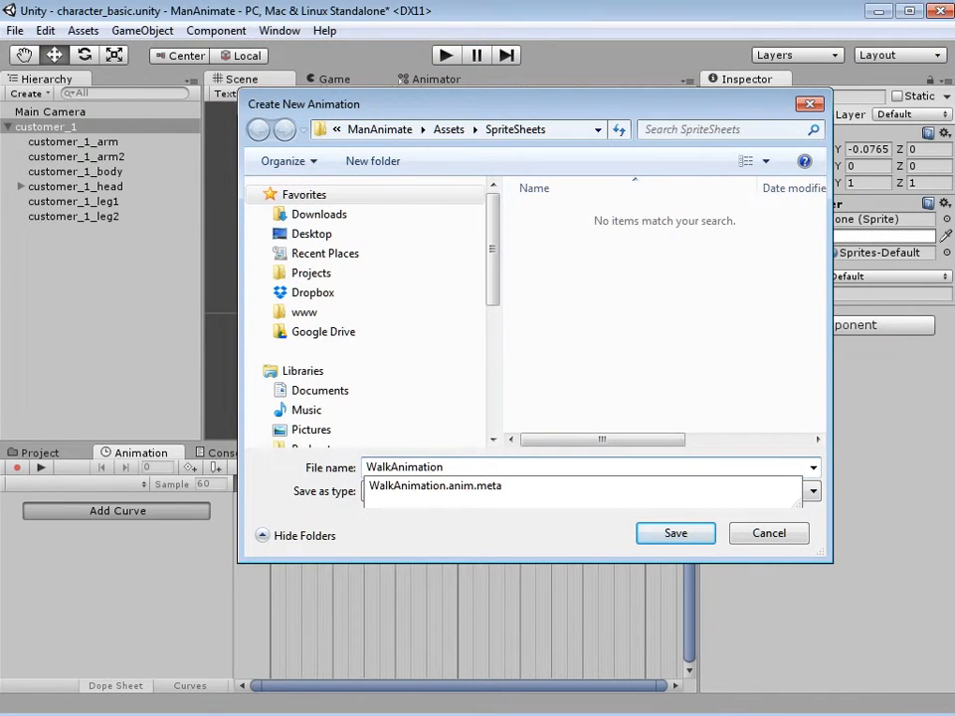
pyautogui.press('Return')
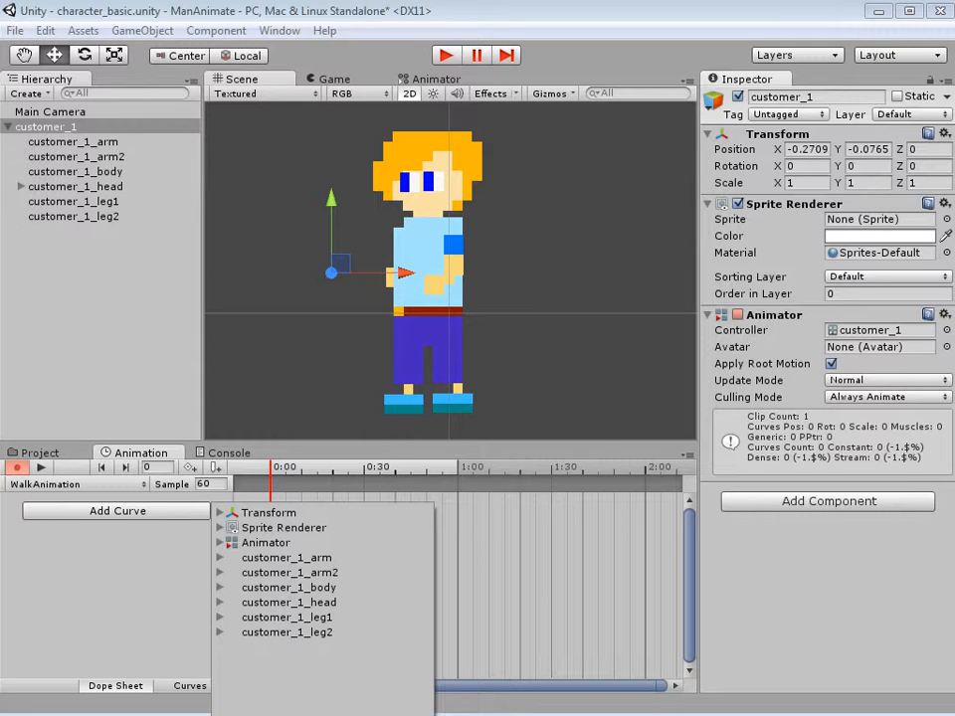
# - Review which properties and body parts of customer_1 can be added as animation curves
pyautogui.click(220, 556)
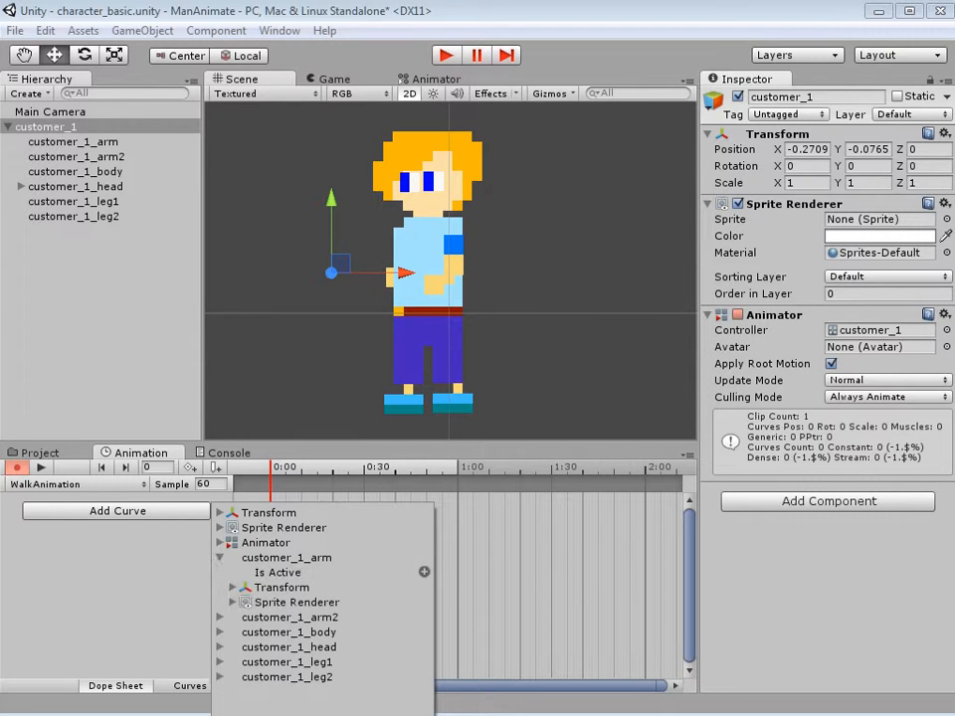
pyautogui.click(220, 557)
pyautogui.click(289, 572)
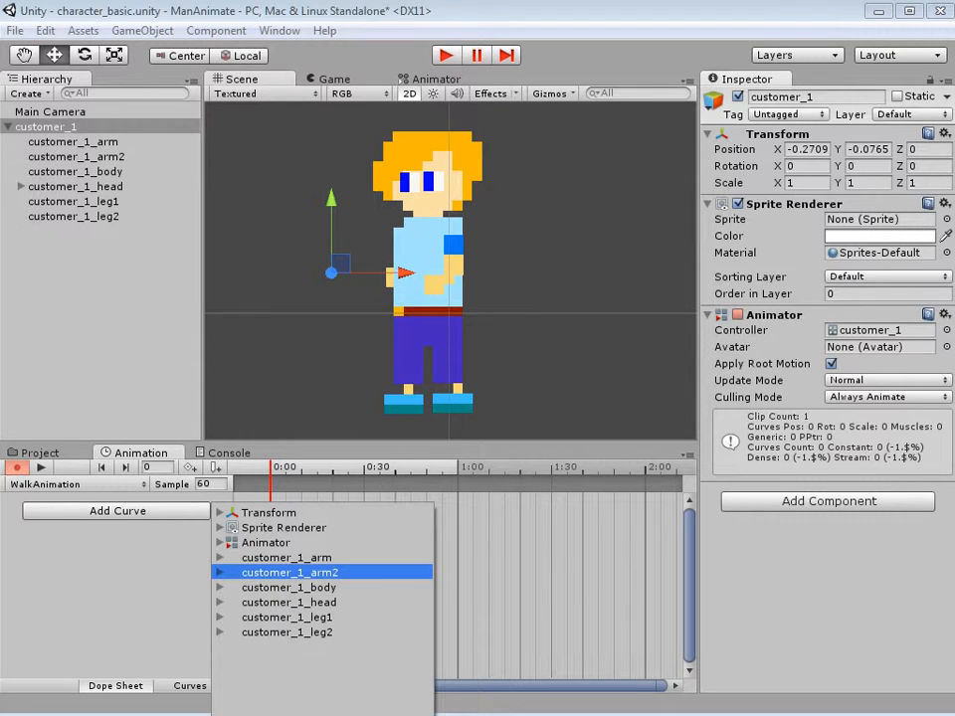
pyautogui.click(286, 557)
pyautogui.click(290, 572)
pyautogui.click(289, 587)
pyautogui.click(288, 601)
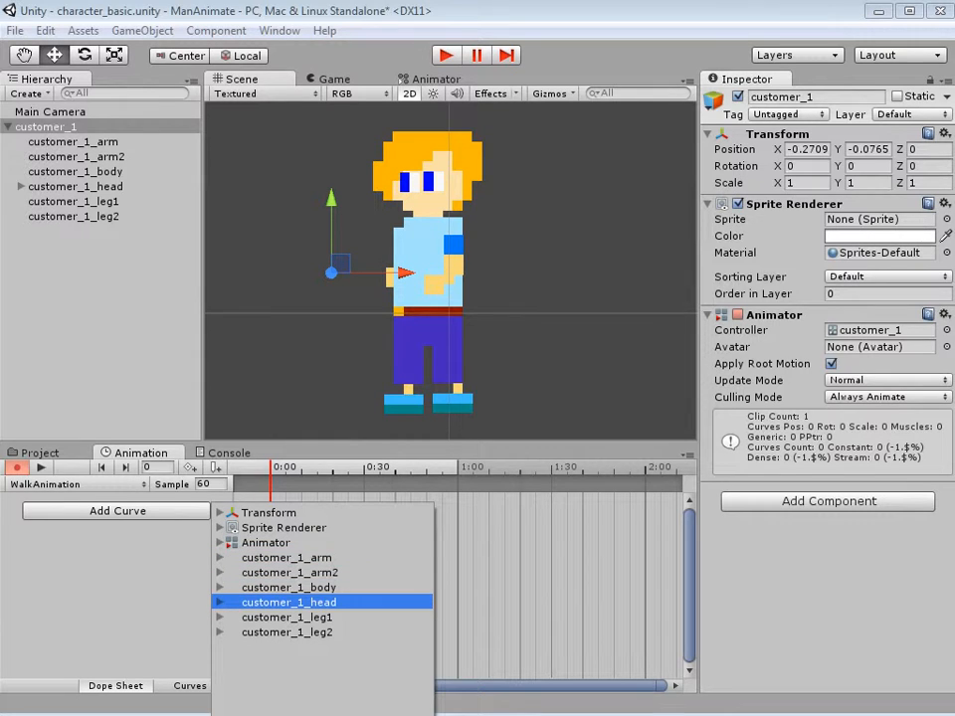
pyautogui.click(286, 616)
pyautogui.click(286, 631)
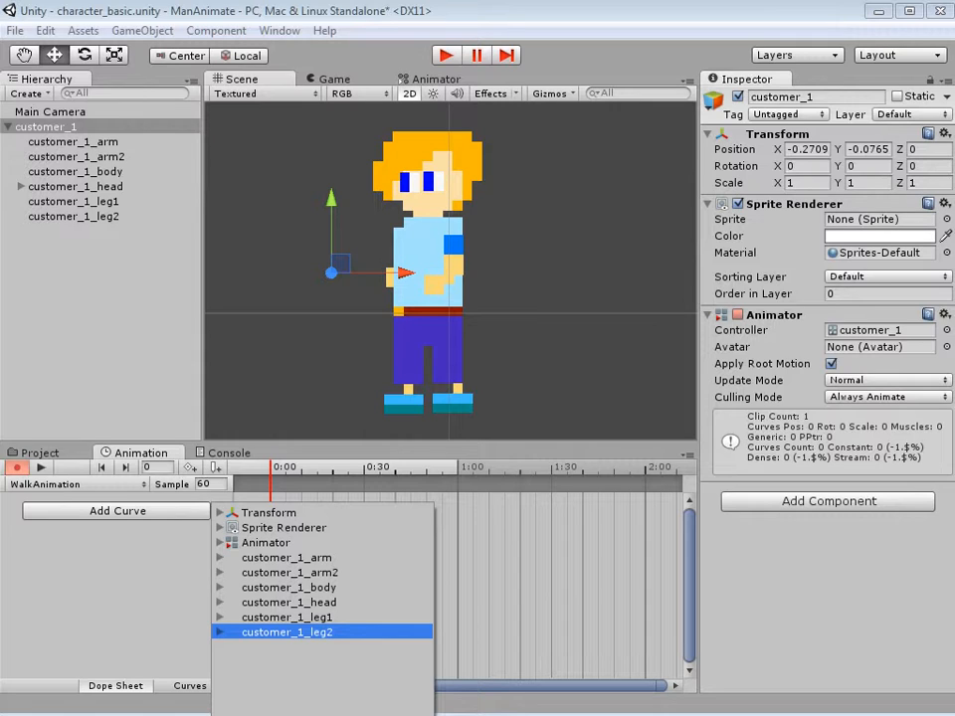
pyautogui.press('Escape')
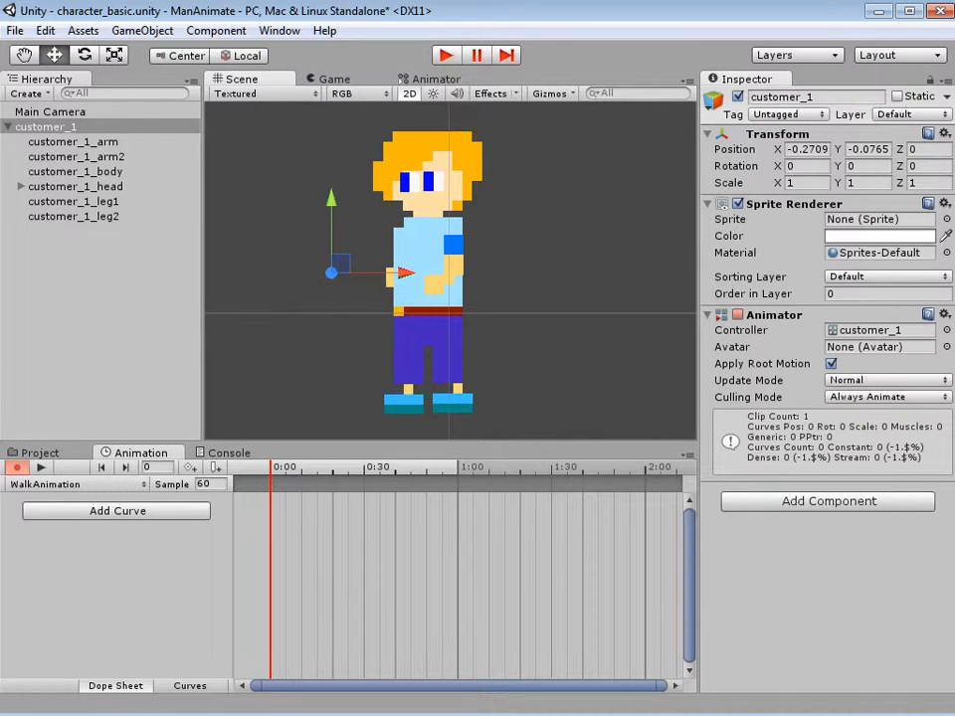
# - Examine the pivot points of customer_1_arm and customer_1_body up close in the scene
pyautogui.click(448, 265)
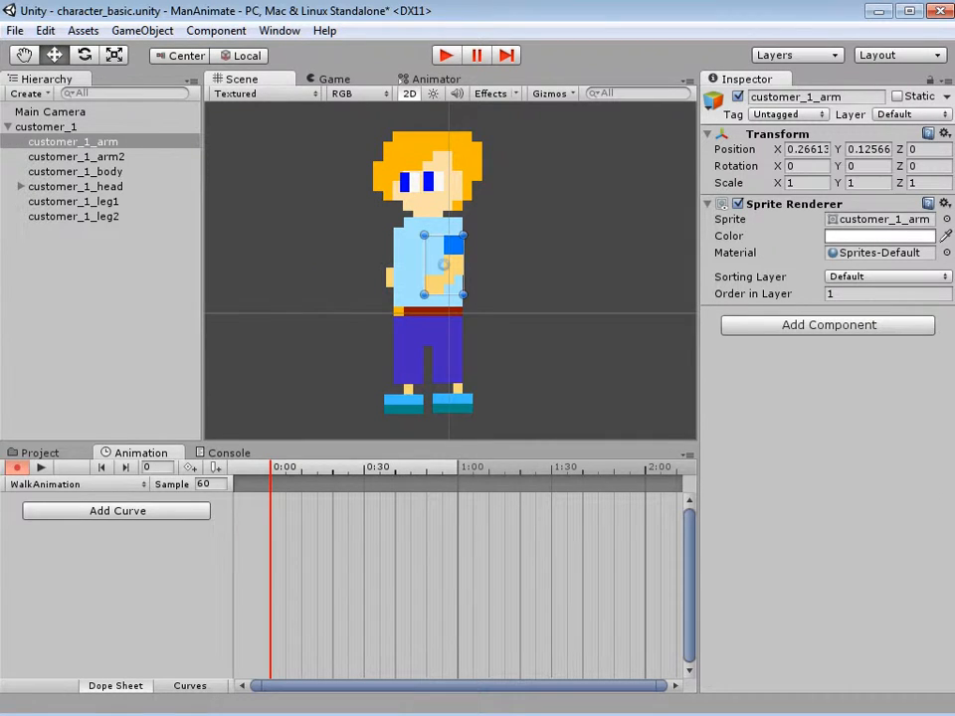
pyautogui.scroll(5, 449, 270)
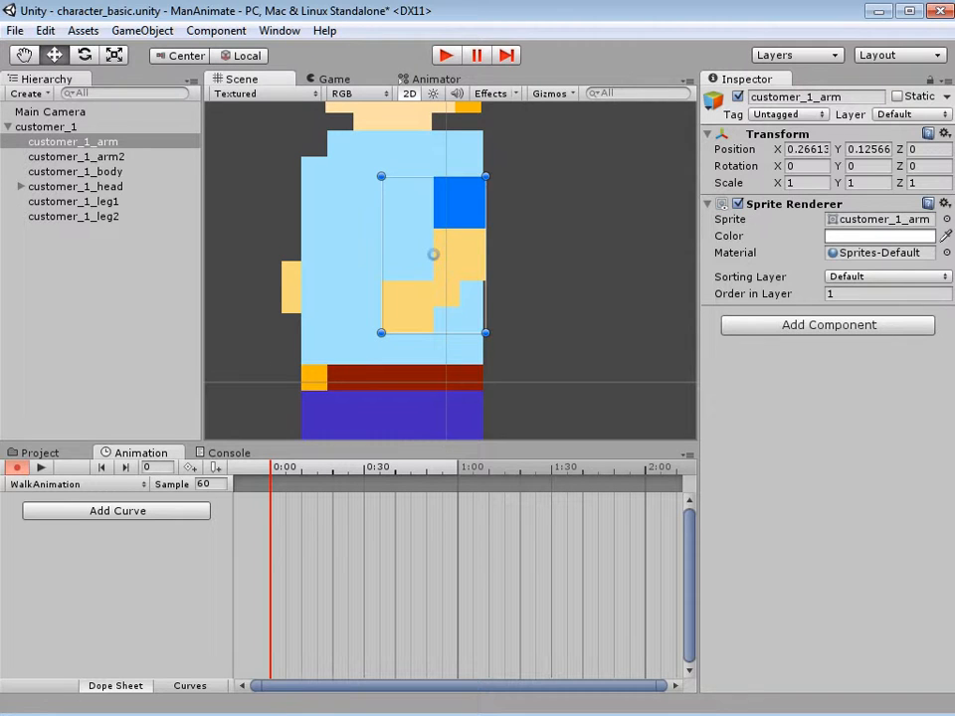
pyautogui.click(366, 287)
pyautogui.scroll(3, 450, 270)
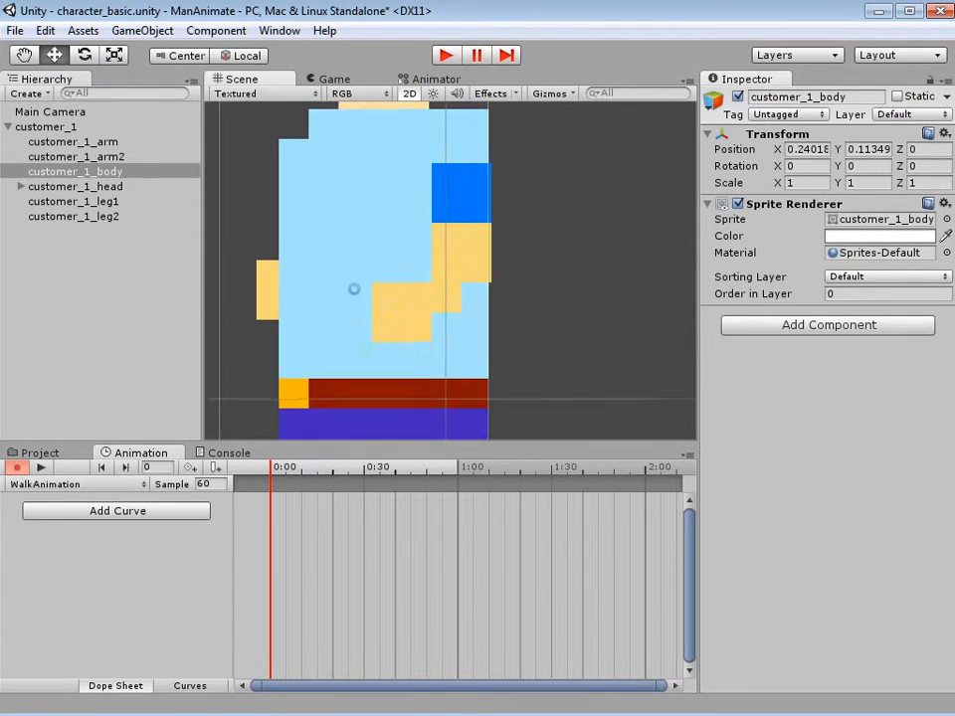
pyautogui.scroll(-15, 449, 271)
pyautogui.scroll(7, 449, 271)
pyautogui.scroll(5, 450, 271)
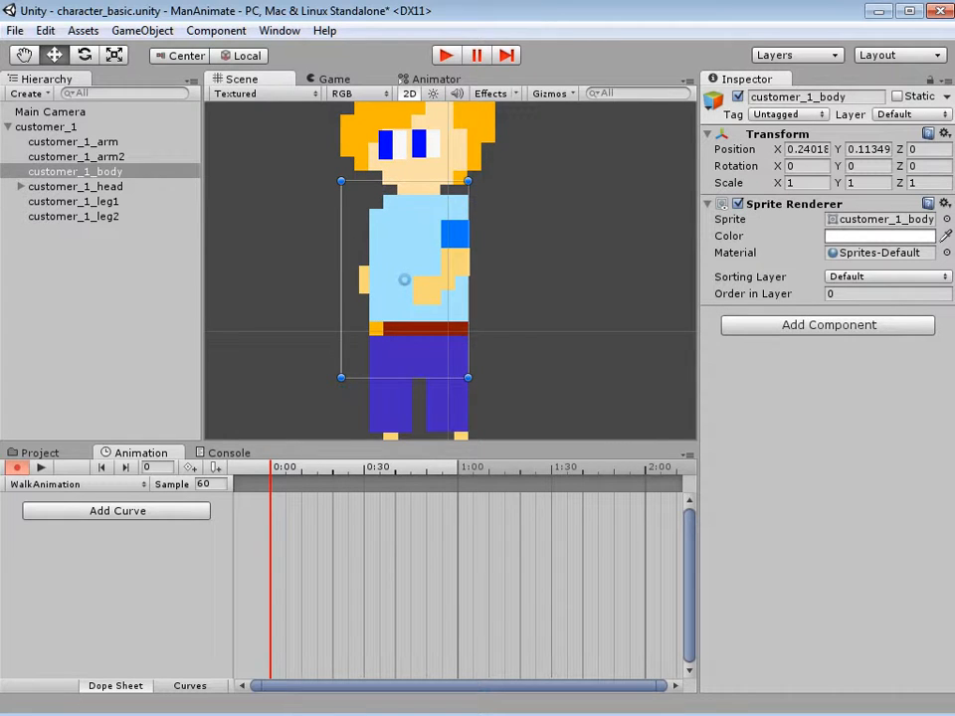
pyautogui.scroll(1, 450, 271)
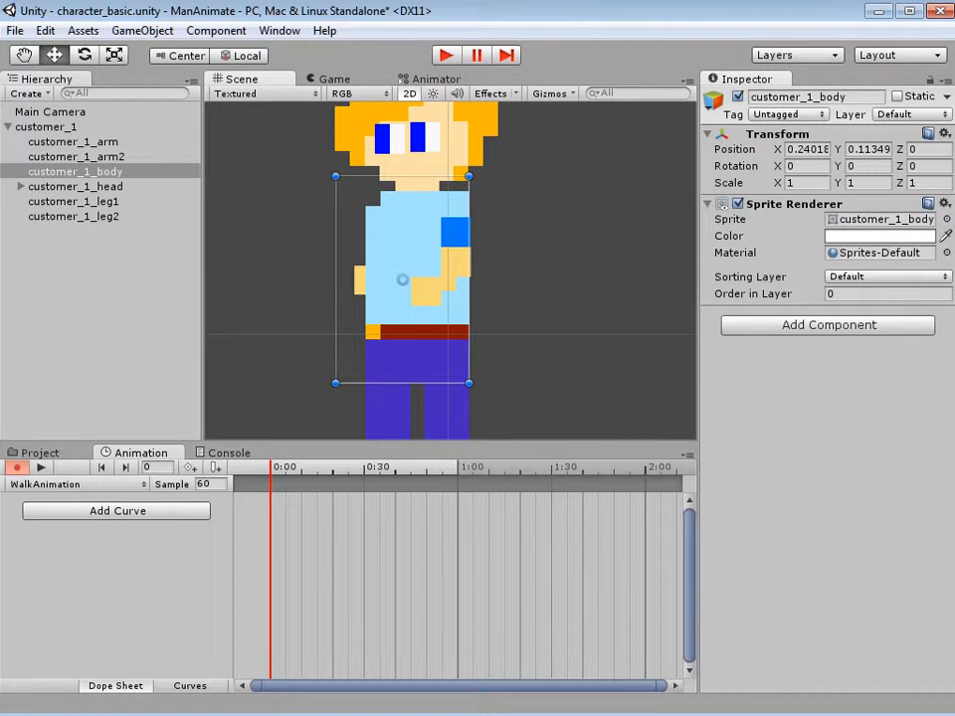
pyautogui.press('Escape')
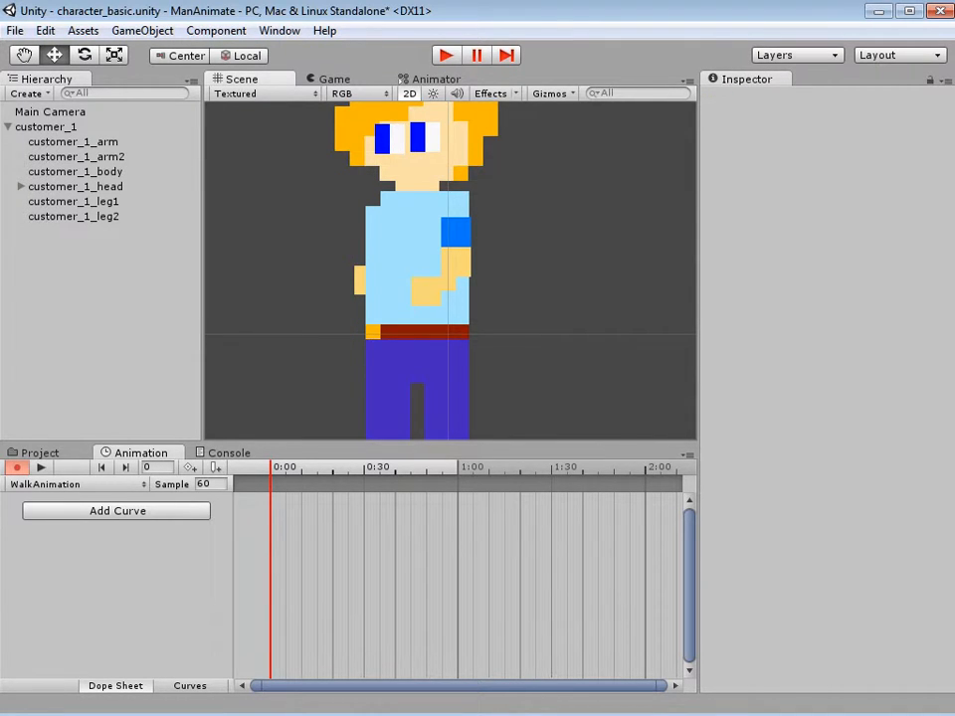
# - Open man_1 in the Sprite Editor and move customer_1_arm's pivot to the shoulder, at about X 0.772, Y 0.870
pyautogui.hotkey('ctrl', '5')
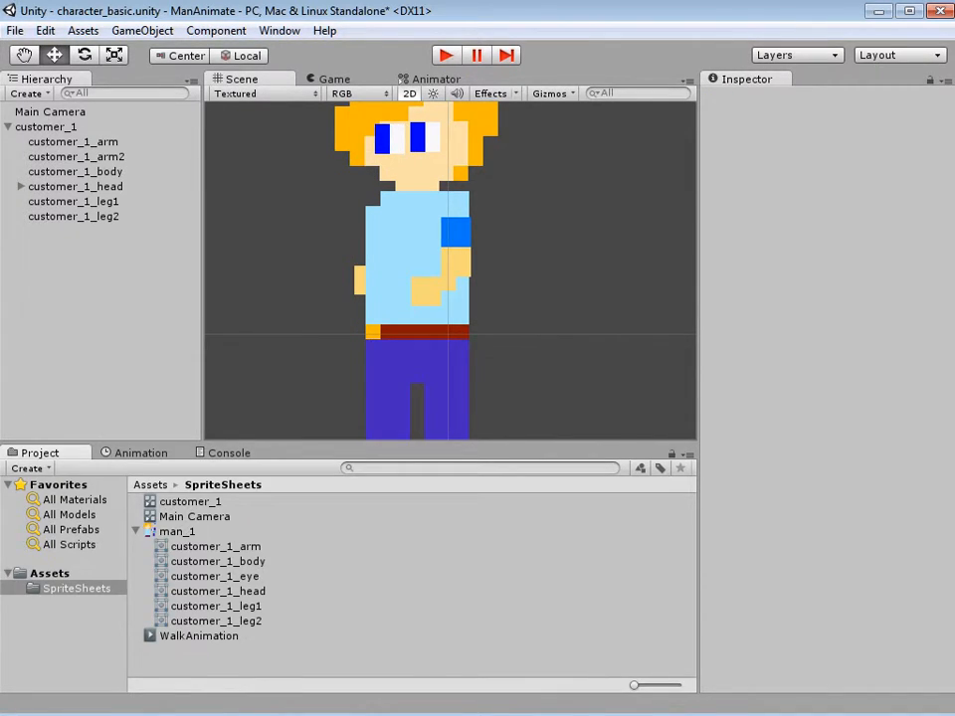
pyautogui.click(136, 531)
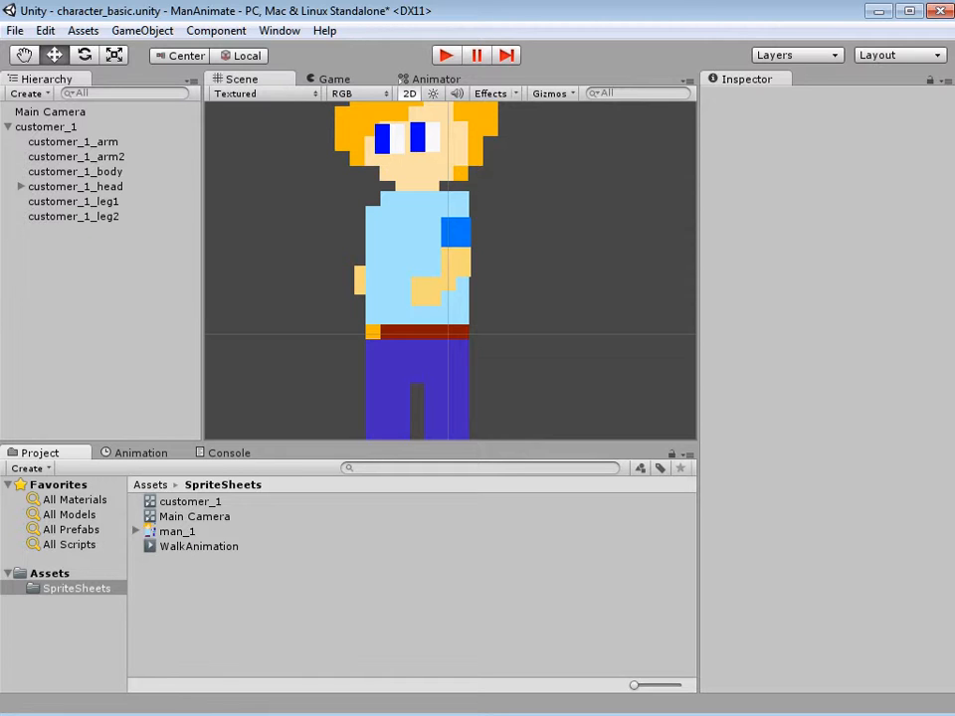
pyautogui.click(177, 531)
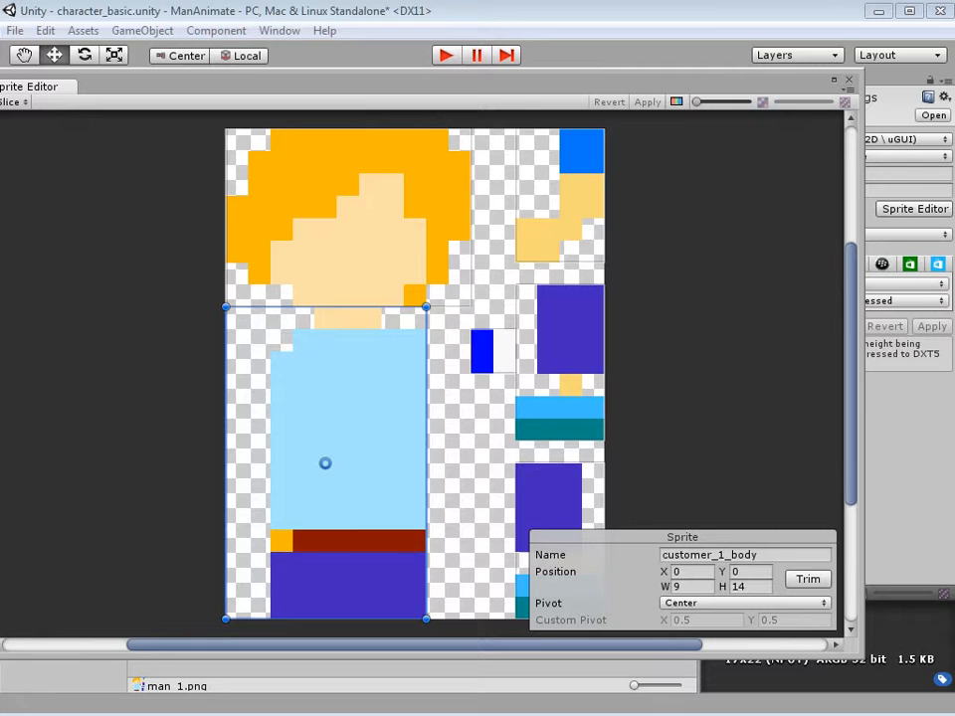
pyautogui.click(559, 195)
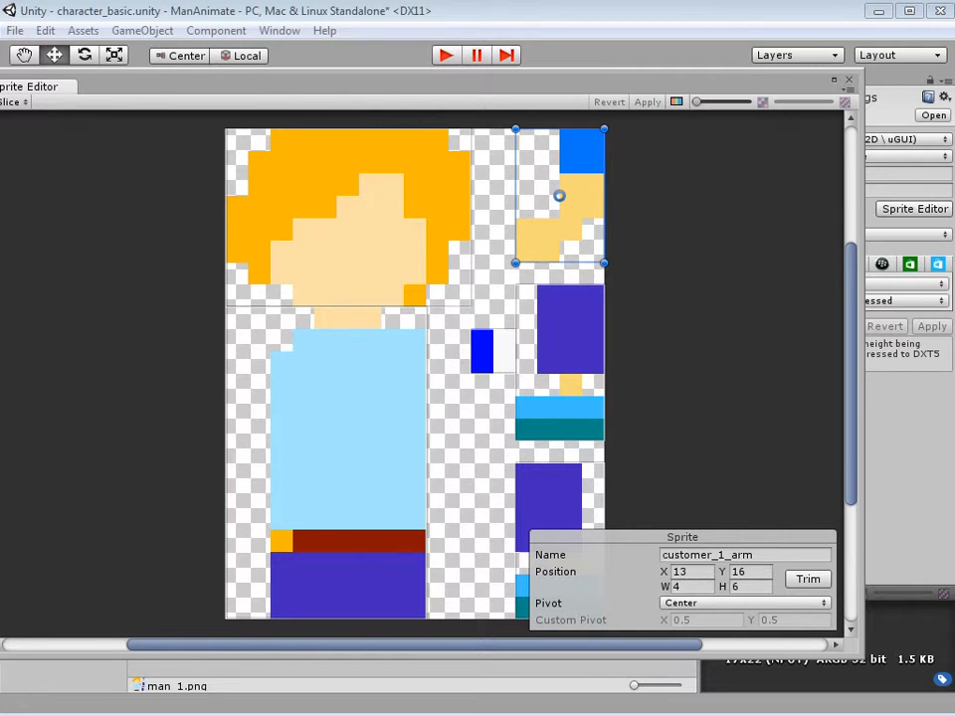
pyautogui.moveTo(559, 194); pyautogui.dragTo(584, 147)
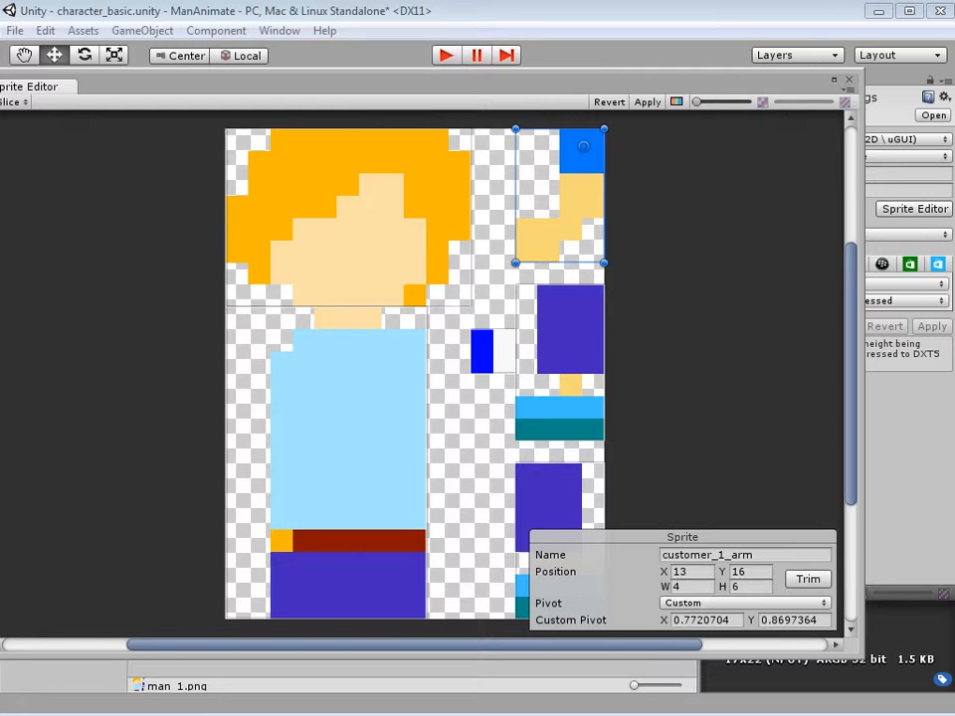
# - Move the customer_1_leg1 pivot to about X 0.626, Y 0.937 and the customer_1_leg2 pivot to about X 0.228, Y 0.925
pyautogui.click(560, 348)
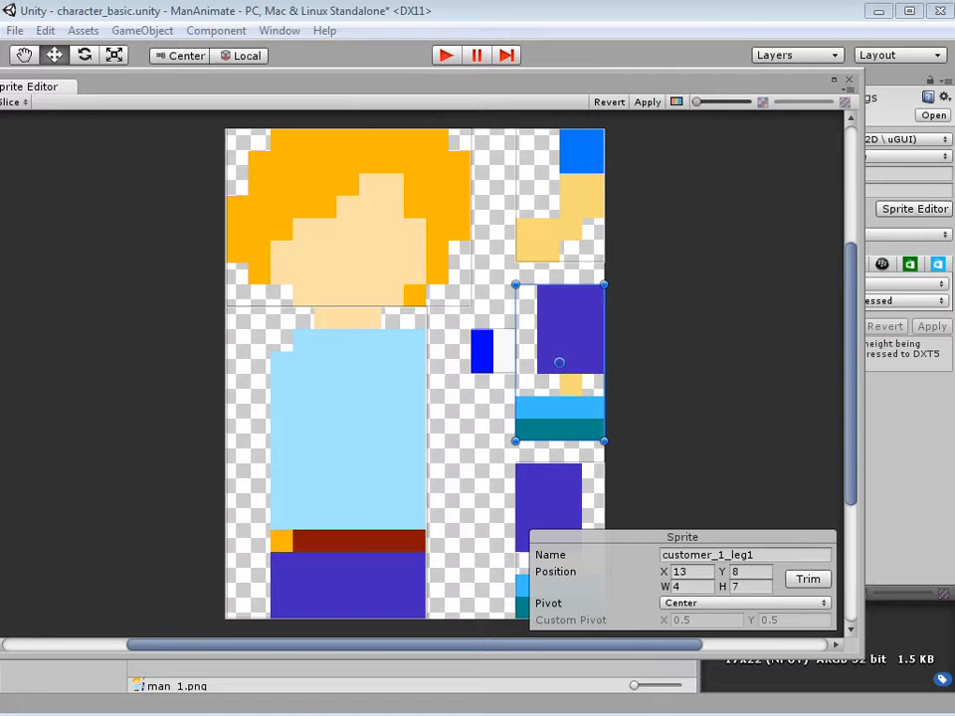
pyautogui.moveTo(558, 362); pyautogui.dragTo(571, 294)
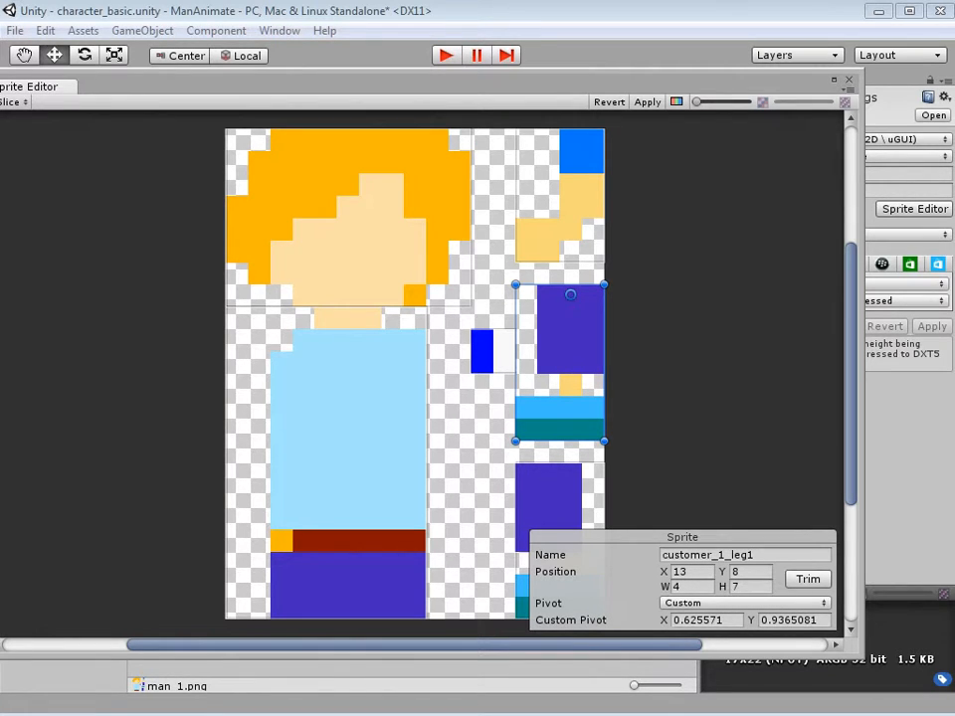
pyautogui.click(550, 495)
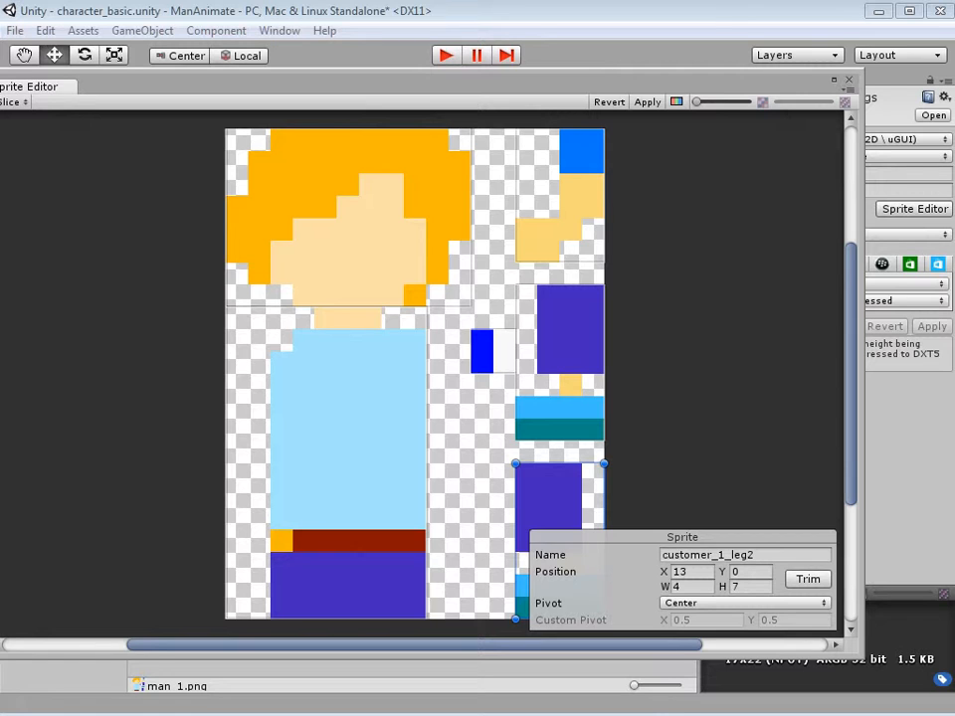
pyautogui.moveTo(414, 645); pyautogui.dragTo(462, 645)
pyautogui.moveTo(485, 540); pyautogui.dragTo(461, 475)
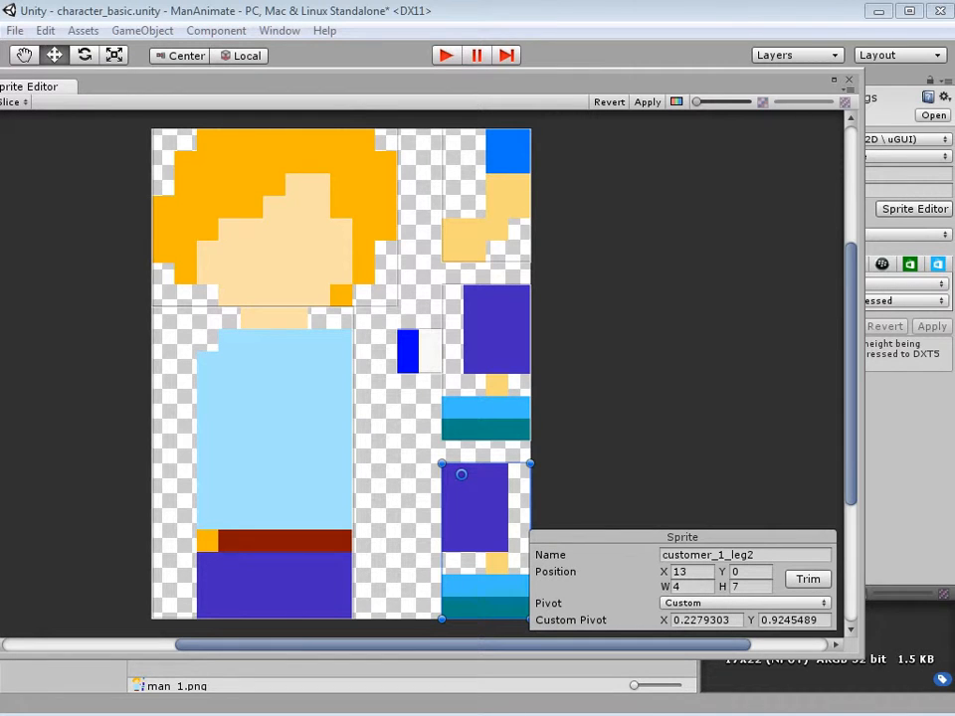
pyautogui.click(486, 362)
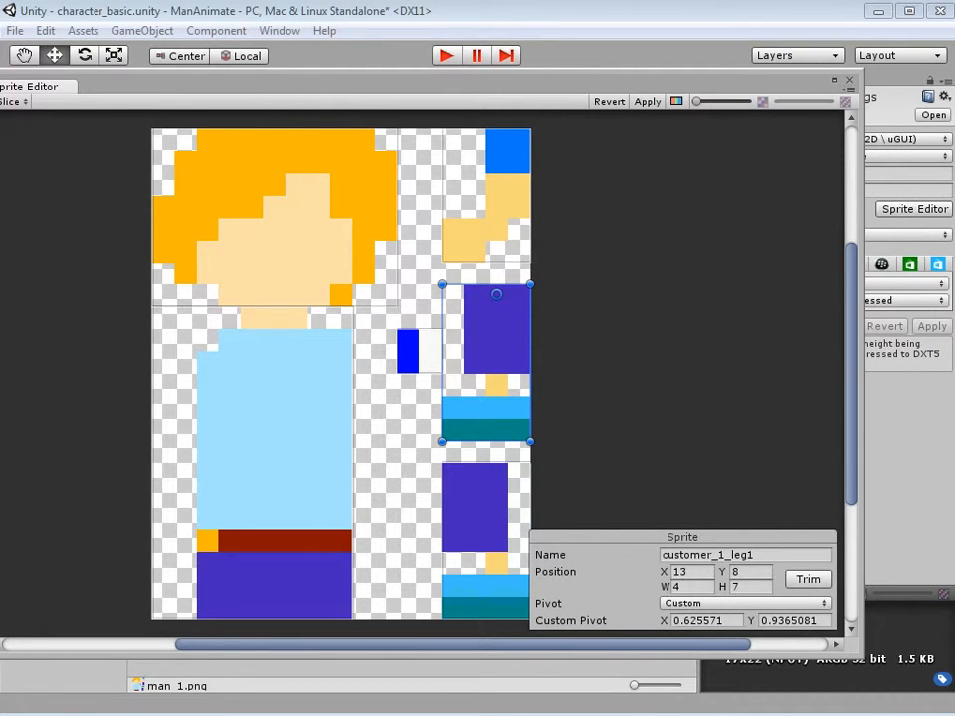
# - Move the customer_1_head pivot down to the bottom centre at the neck, apply the sprite changes and close the Sprite Editor
pyautogui.click(273, 218)
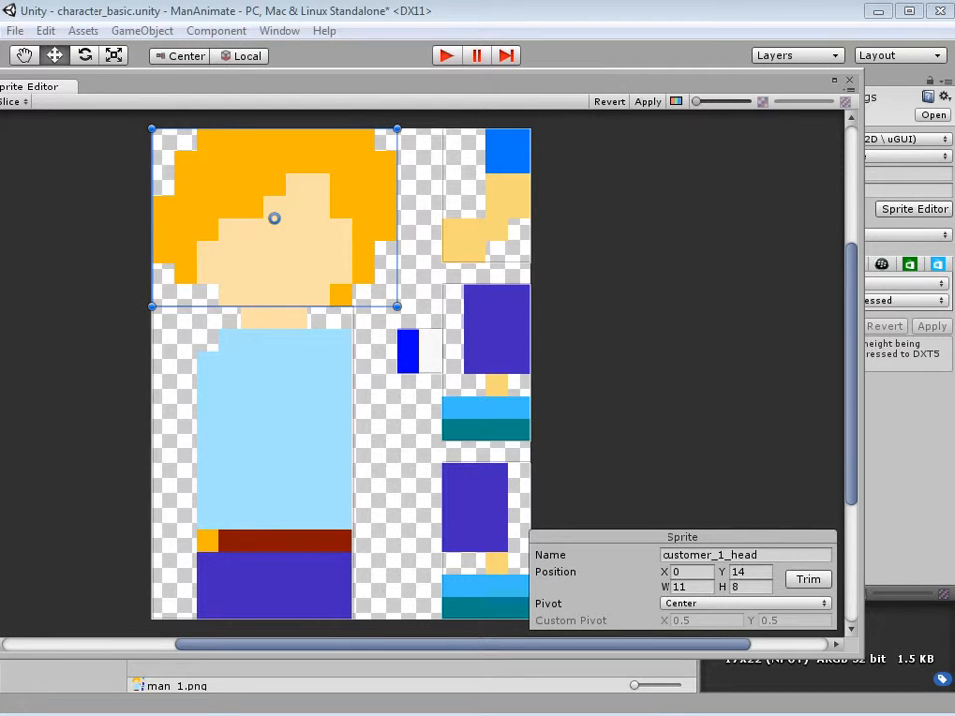
pyautogui.moveTo(274, 218); pyautogui.dragTo(274, 306)
pyautogui.click(252, 462)
pyautogui.click(273, 218)
pyautogui.click(647, 102)
pyautogui.click(848, 79)
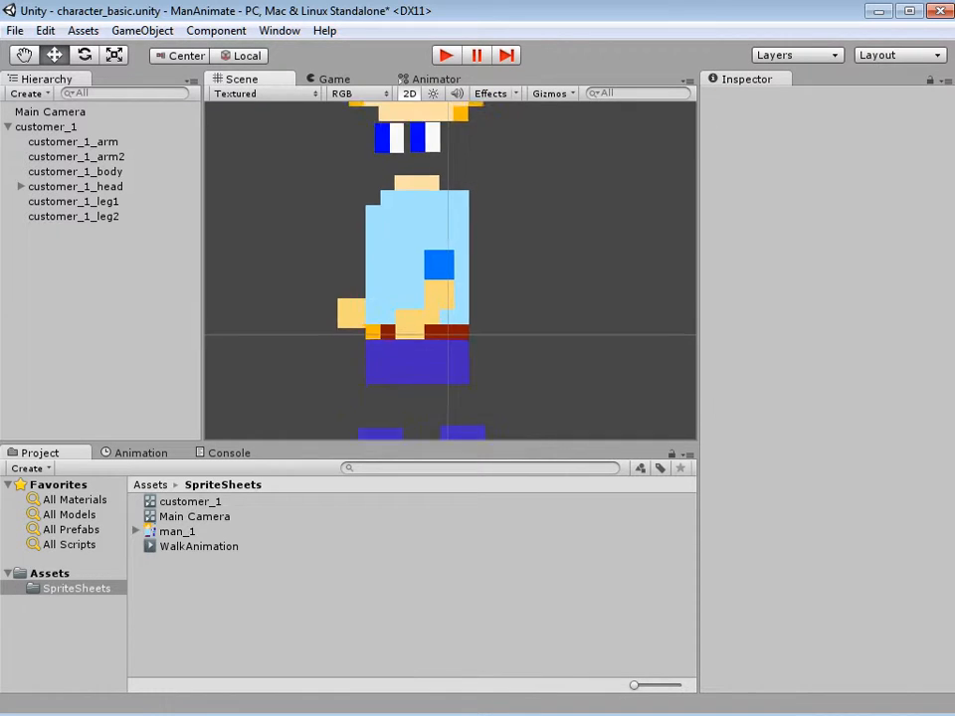
# - Move customer_1_leg2 up in the scene so it joins the rear half of the hips
pyautogui.scroll(-10, 451, 270)
pyautogui.scroll(3, 451, 269)
pyautogui.scroll(4, 451, 278)
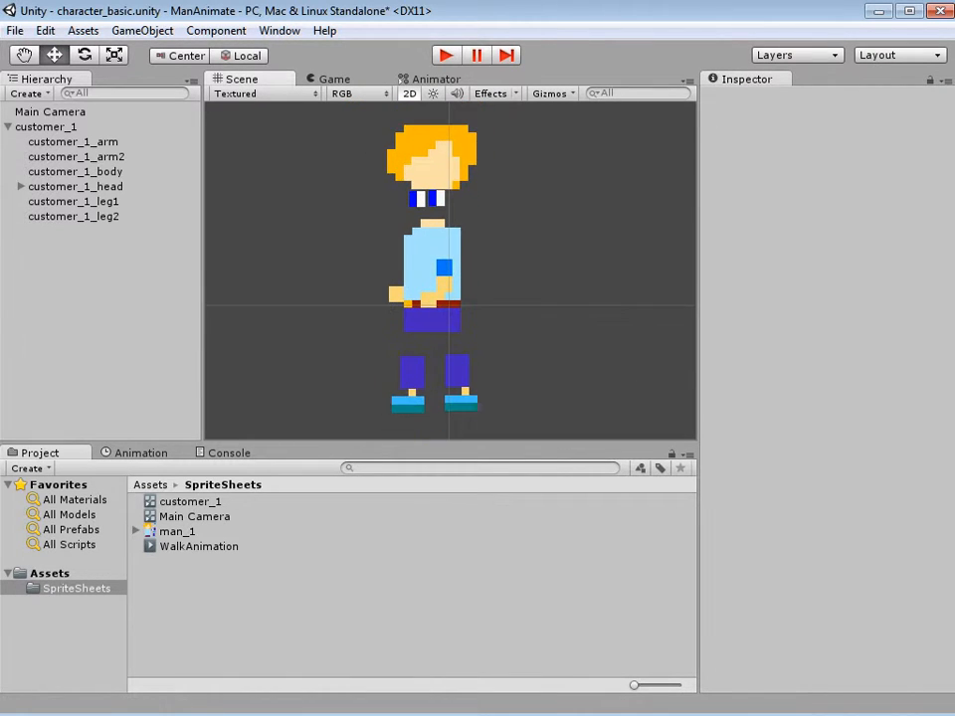
pyautogui.scroll(2, 442, 249)
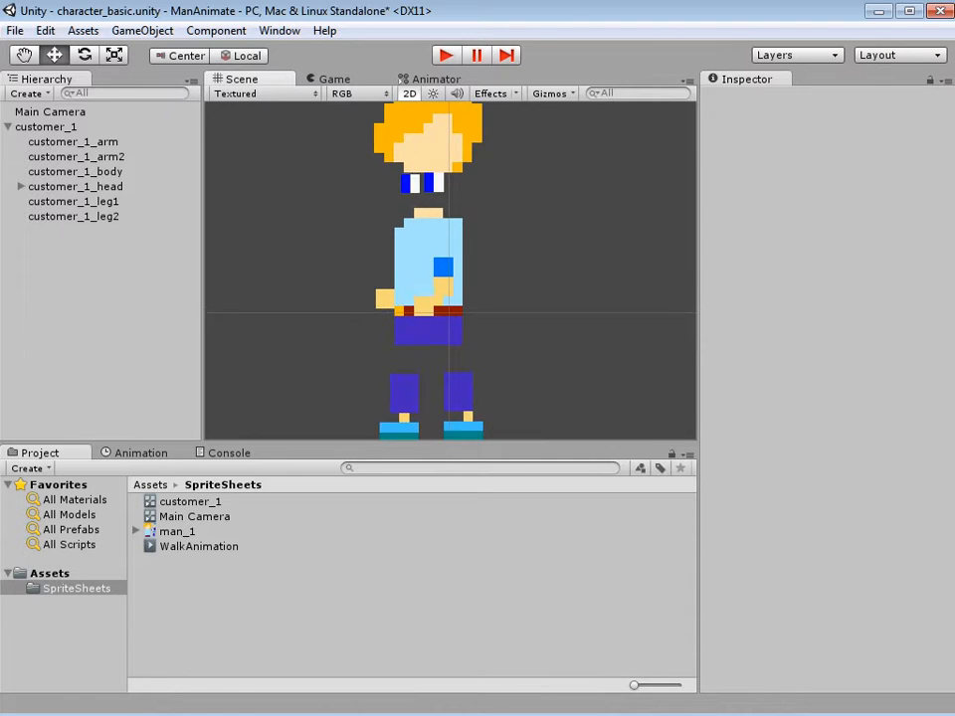
pyautogui.scroll(-1, 451, 279)
pyautogui.click(457, 387)
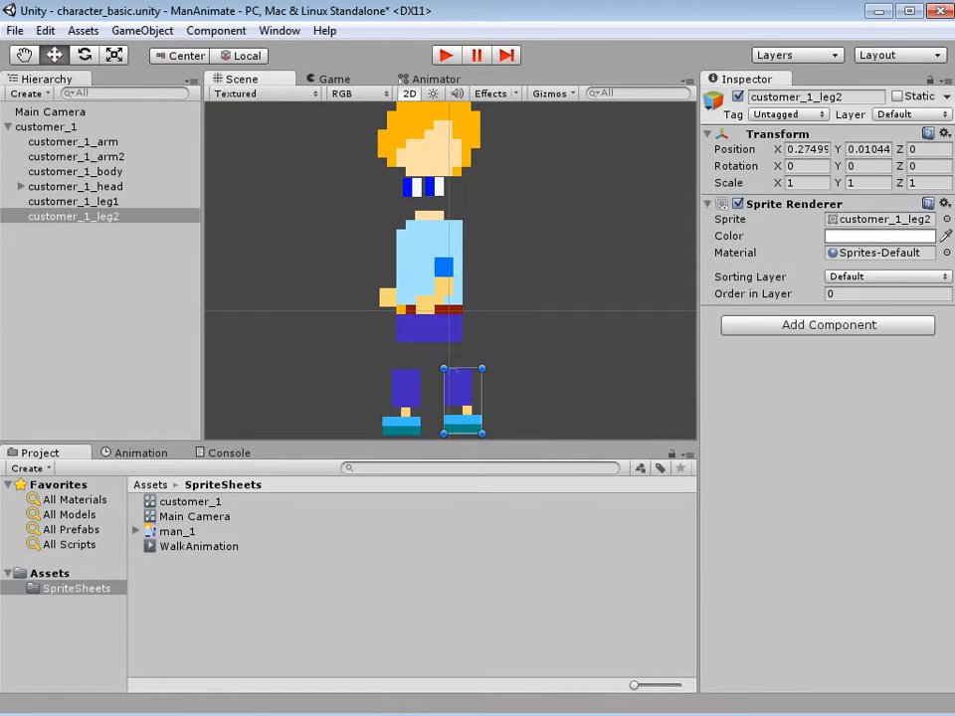
pyautogui.moveTo(457, 387); pyautogui.dragTo(448, 358)
pyautogui.press('Escape')
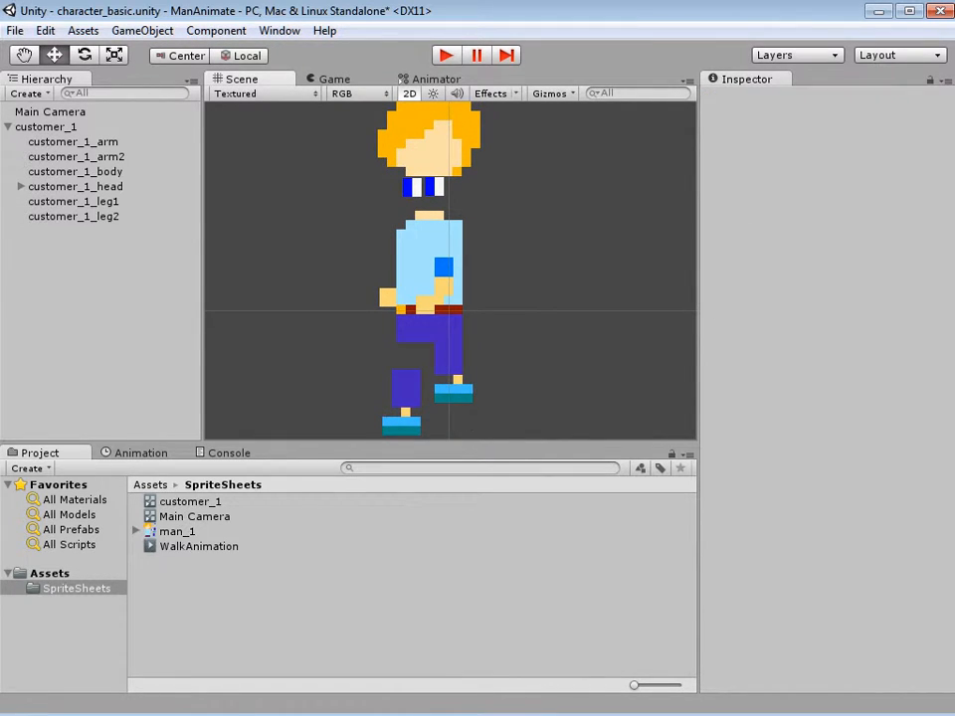
# - Reposition customer_1_leg1 under the hips, the head on the neck with both eyes on the face, and customer_1_arm at the shoulder
pyautogui.moveTo(401, 398); pyautogui.dragTo(407, 370)
pyautogui.press('Escape')
pyautogui.click(407, 371)
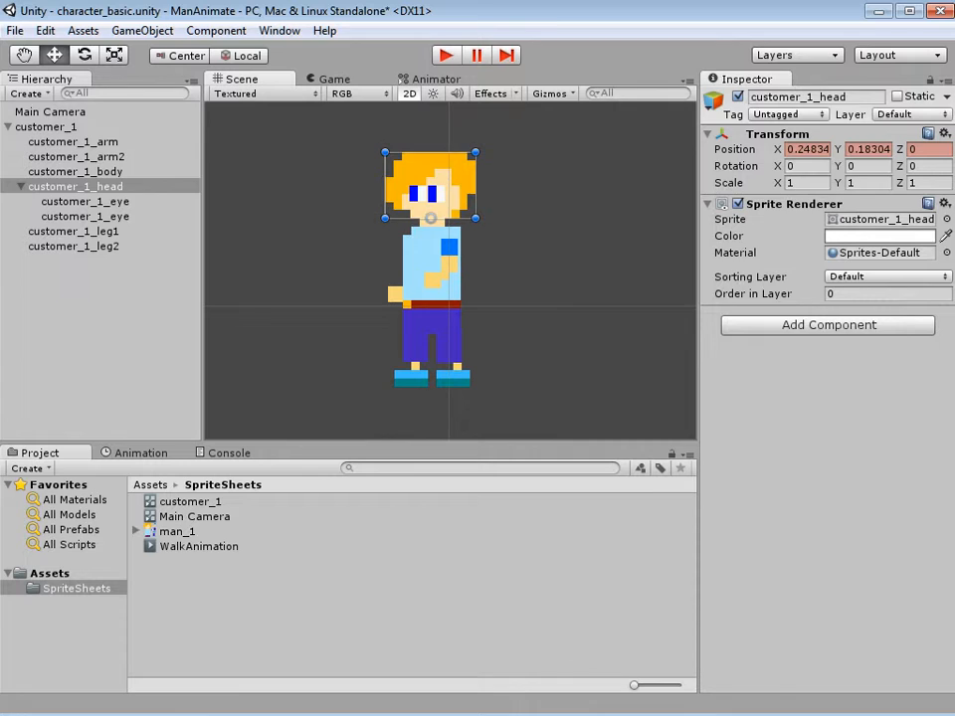
pyautogui.press('Escape')
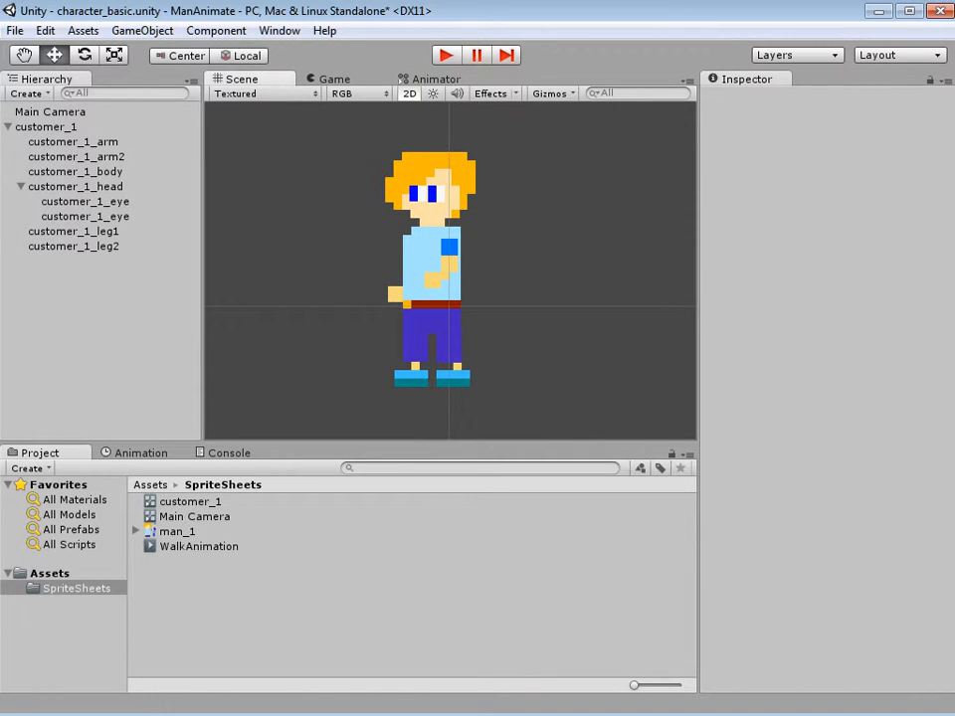
# - Move customer_1_arm2 up behind the upper body so only its hand shows at the front edge
pyautogui.click(395, 293)
pyautogui.moveTo(395, 293); pyautogui.dragTo(404, 267)
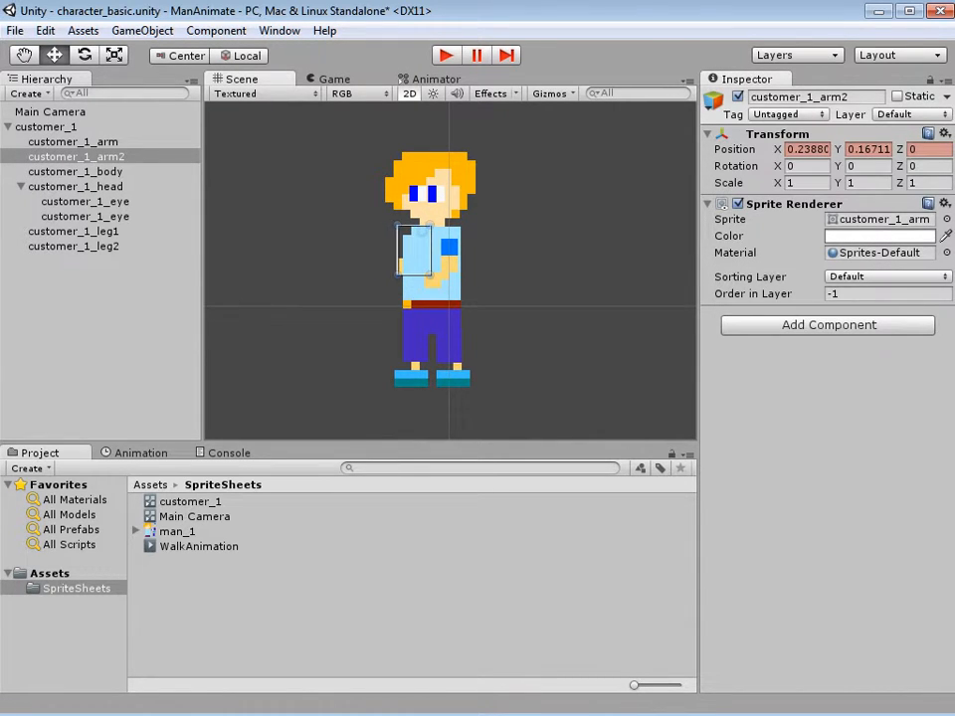
pyautogui.press('Escape')
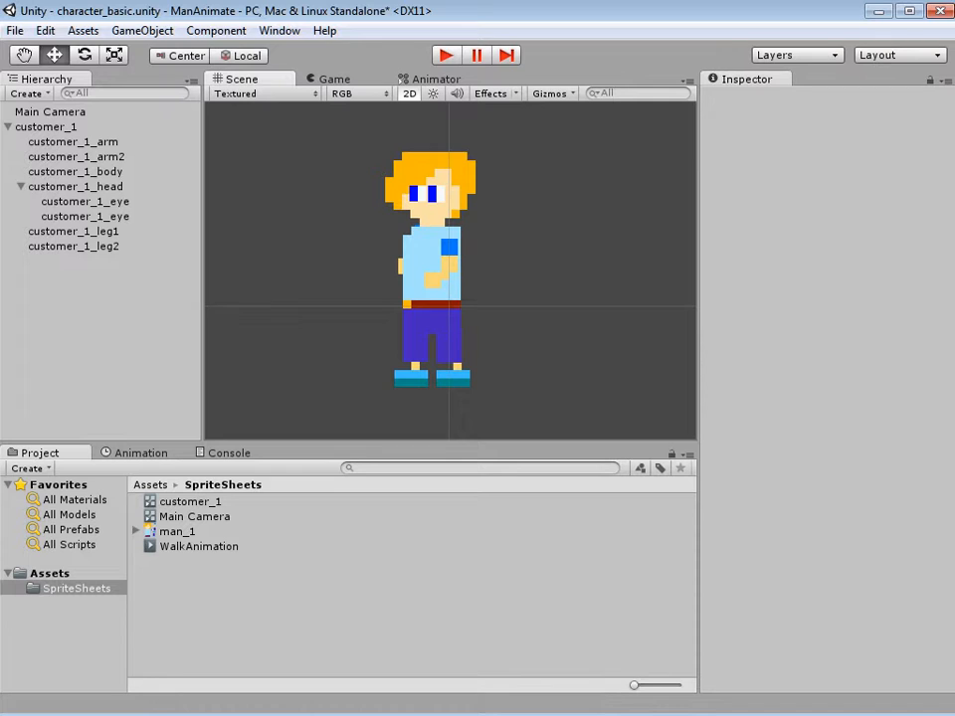
# - Fine-tune customer_1_leg2 and customer_1_leg1 slightly upward so both legs sit closer to the hips
pyautogui.click(454, 358)
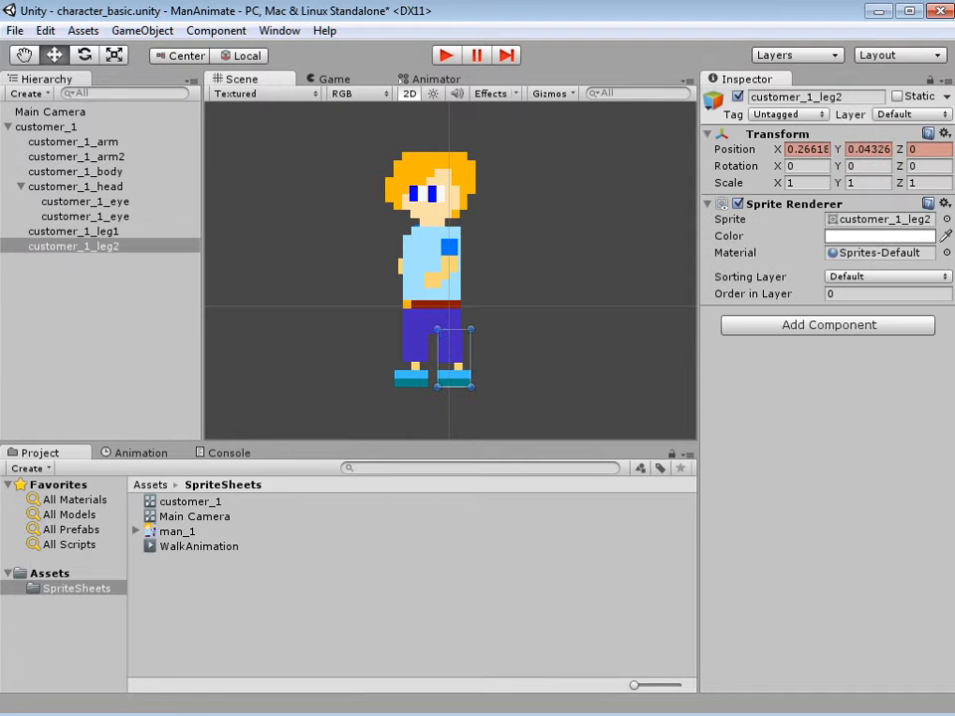
pyautogui.moveTo(453, 358); pyautogui.dragTo(411, 354)
pyautogui.click(507, 358)
pyautogui.click(411, 358)
pyautogui.click(507, 358)
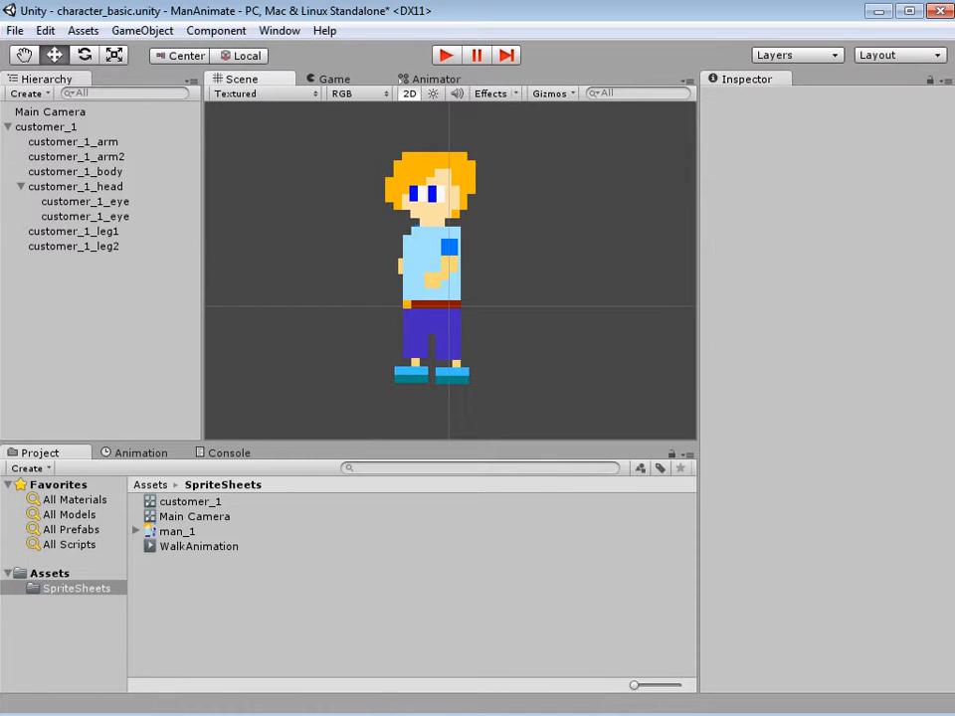
# - Open the WalkAnimation timeline, preview frame 24 and inspect the customer_1_eye position curve
pyautogui.hotkey('ctrl', '6')
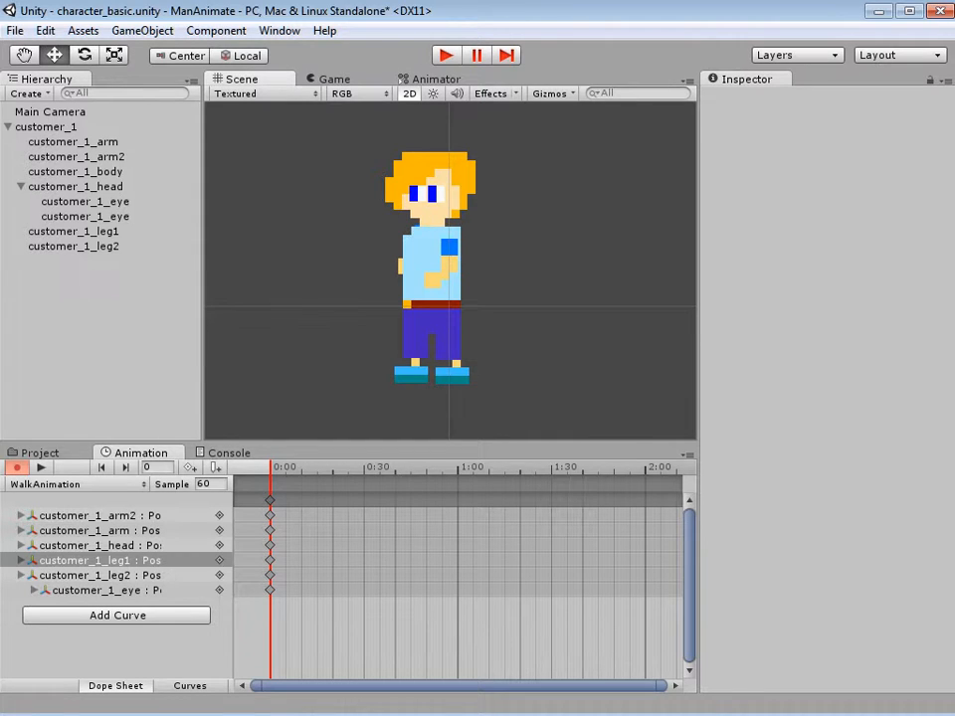
pyautogui.moveTo(269, 467)
pyautogui.mouseDown()
pyautogui.moveTo(643, 468)
pyautogui.moveTo(269, 467)
pyautogui.mouseUp()
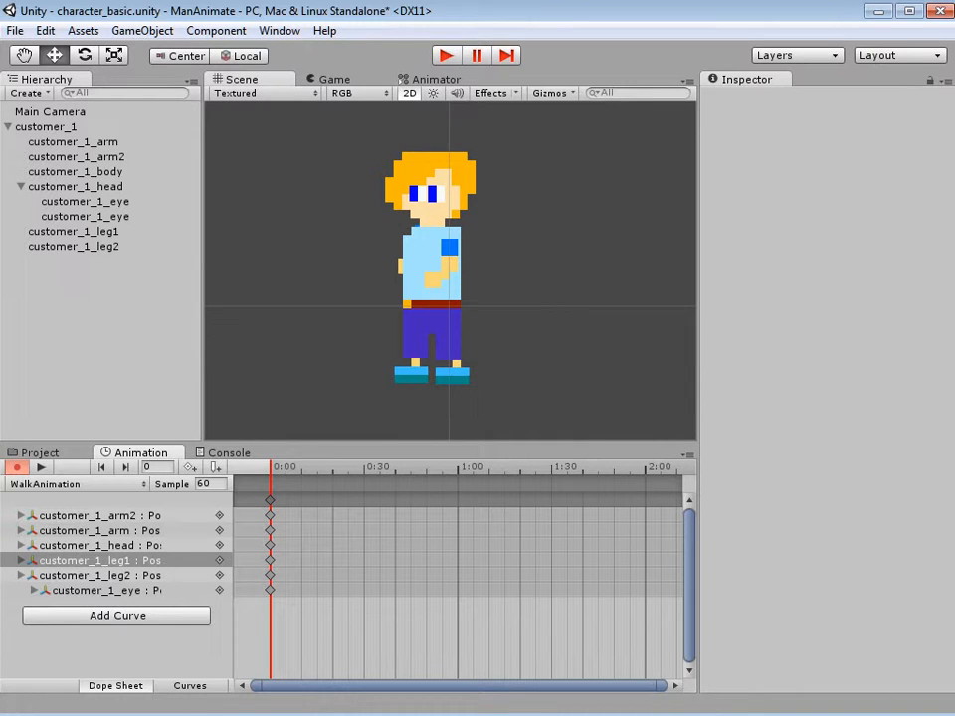
pyautogui.click(208, 484)
pyautogui.moveTo(270, 467); pyautogui.dragTo(345, 467)
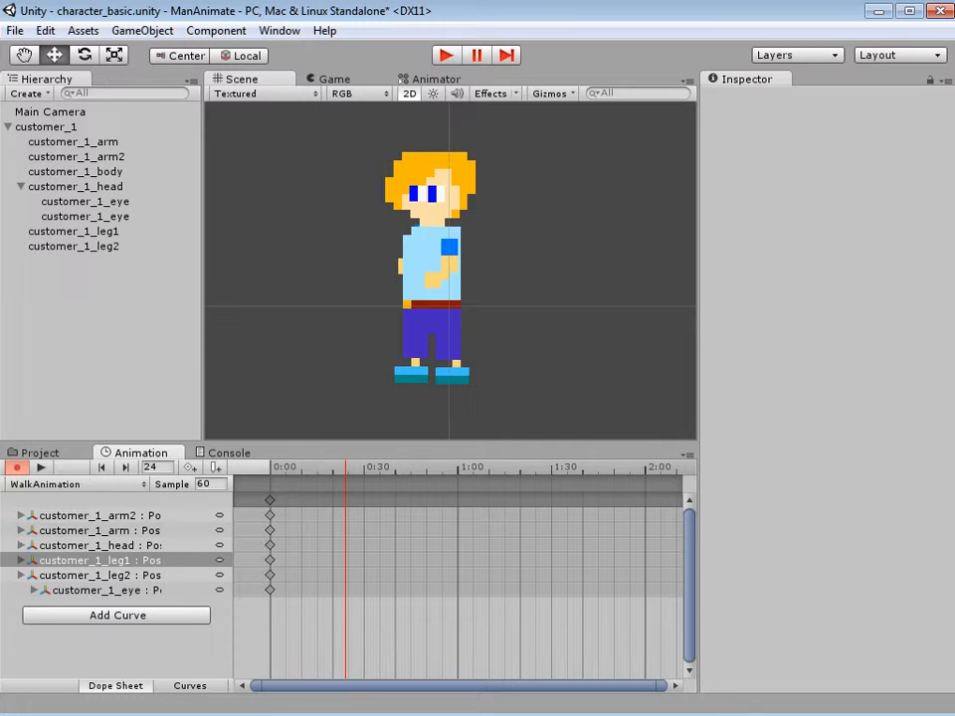
pyautogui.click(106, 590)
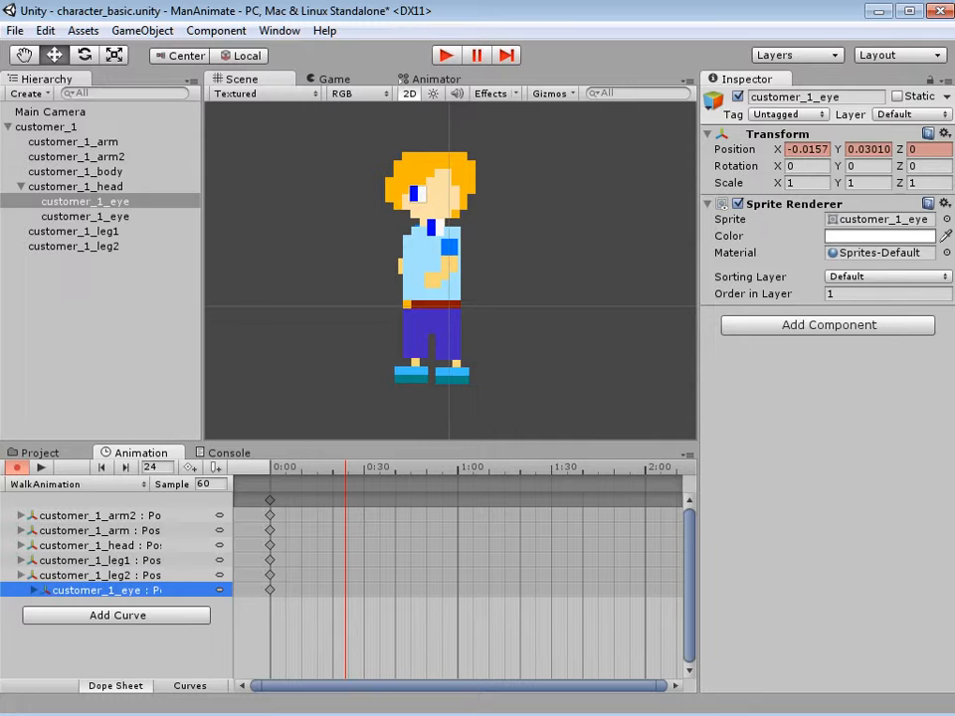
# - Go to frame 2 and move the displaced customer_1_eye back onto the face beside the other eye
pyautogui.moveTo(345, 467); pyautogui.dragTo(276, 466)
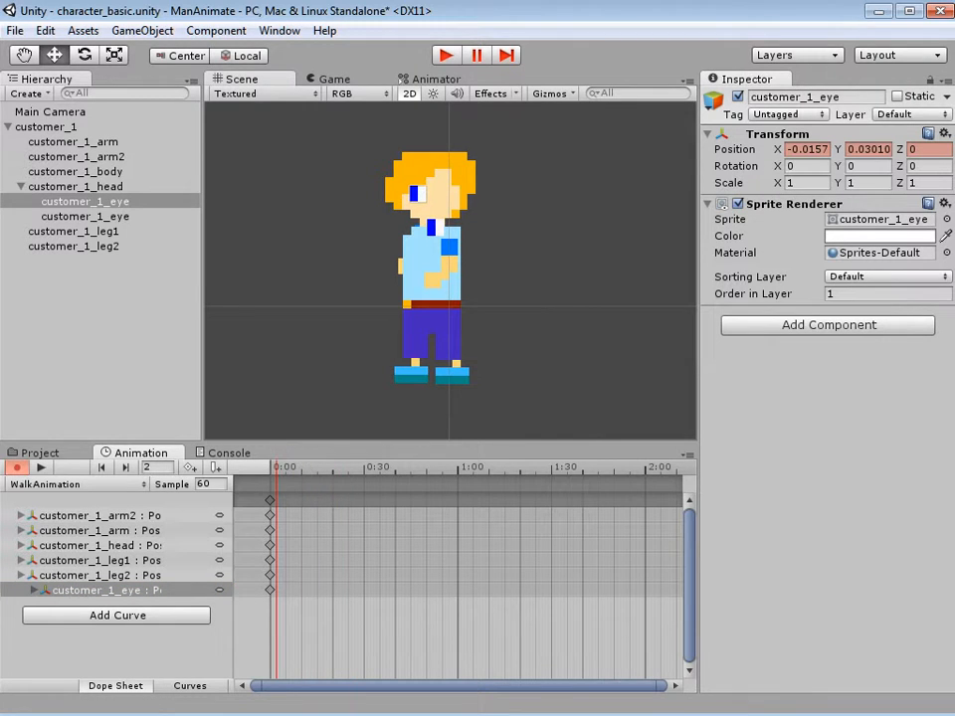
pyautogui.click(435, 226)
pyautogui.moveTo(434, 227); pyautogui.dragTo(440, 194)
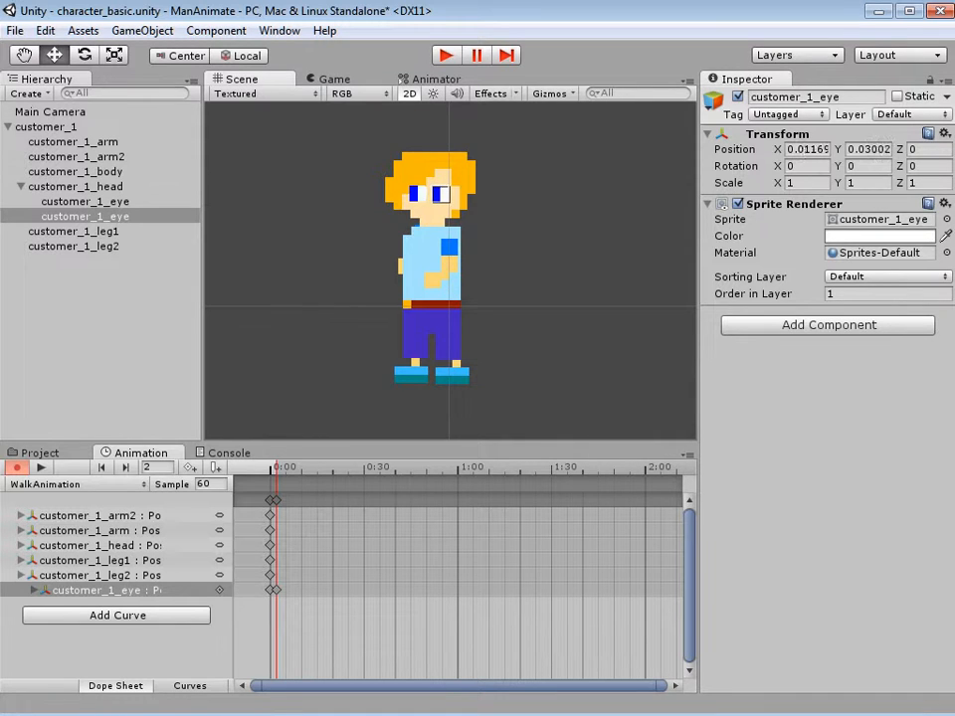
pyautogui.click(75, 186)
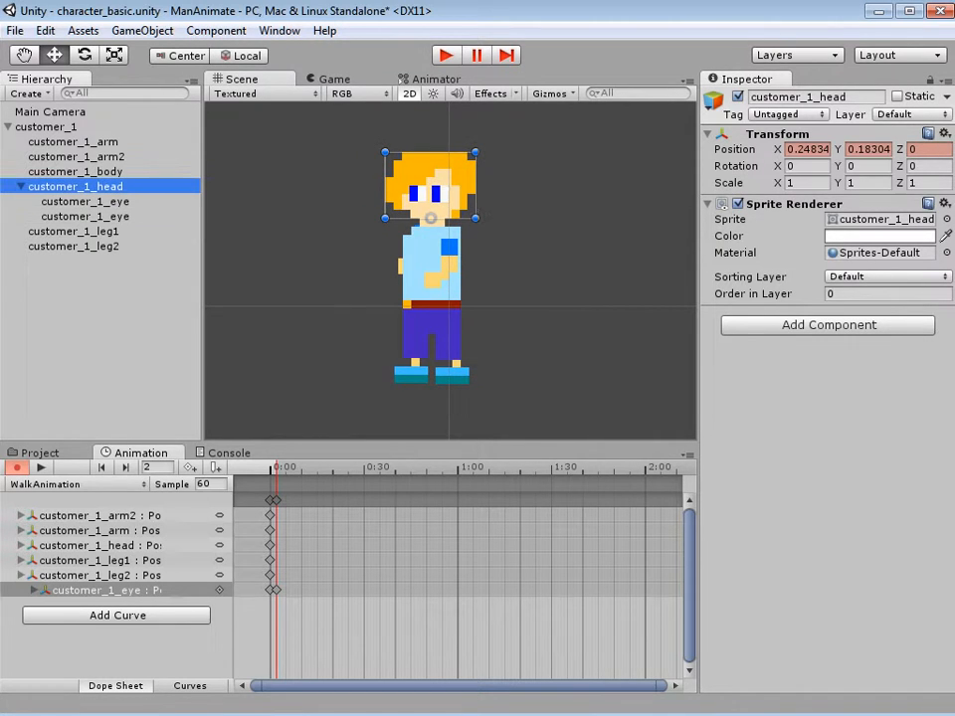
pyautogui.click(20, 186)
pyautogui.click(75, 157)
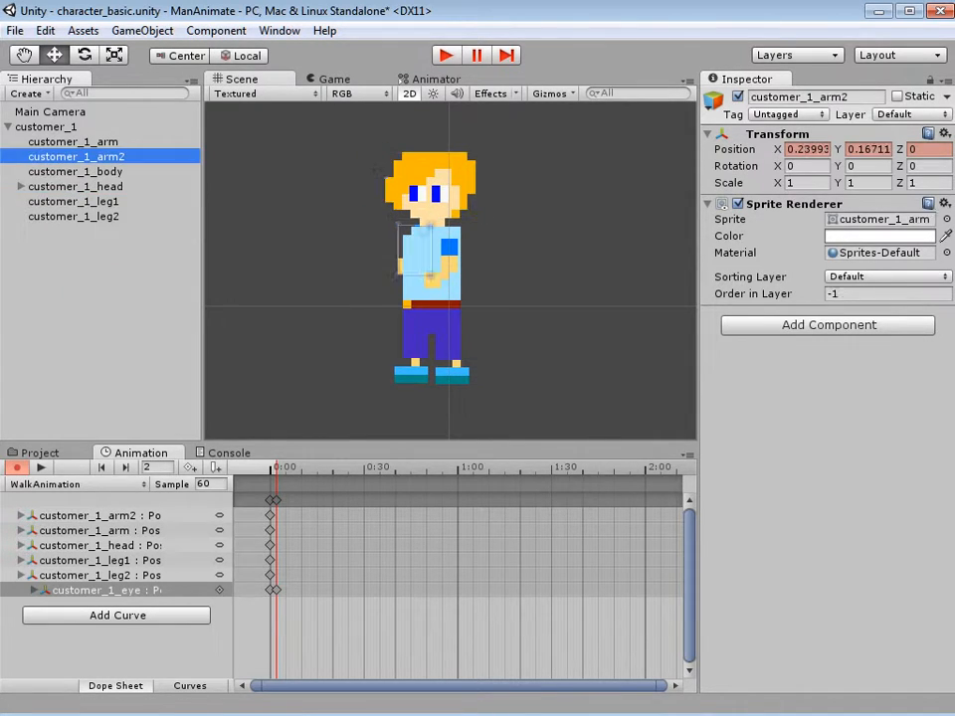
pyautogui.click(216, 319)
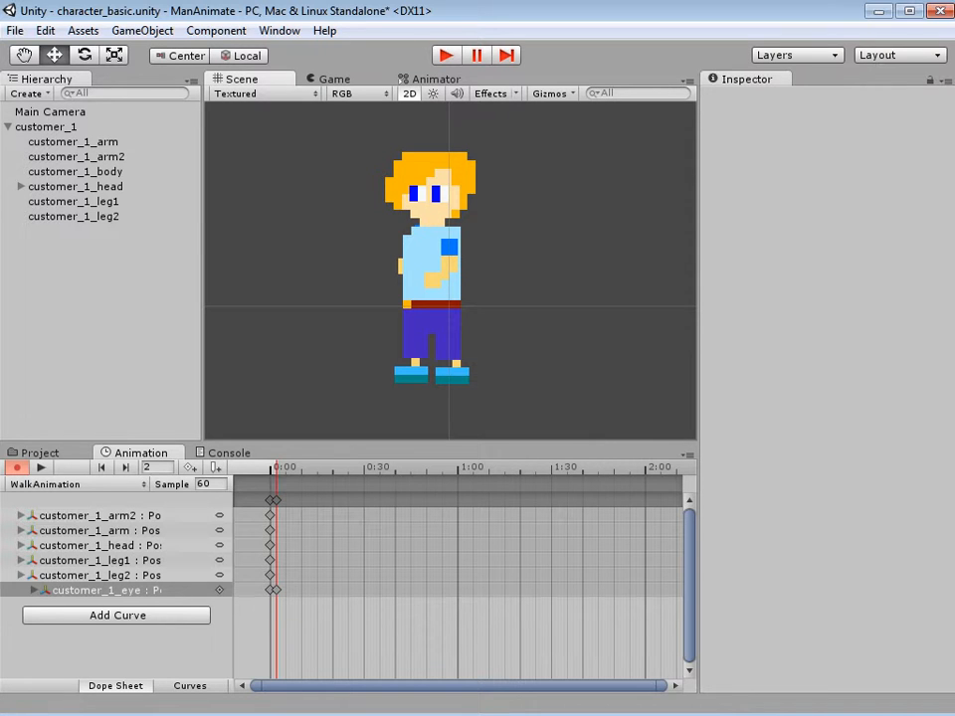
# - Delete the stray customer_1_eye position keyframe at frame 2 of WalkAnimation
pyautogui.click(270, 575)
pyautogui.click(277, 590)
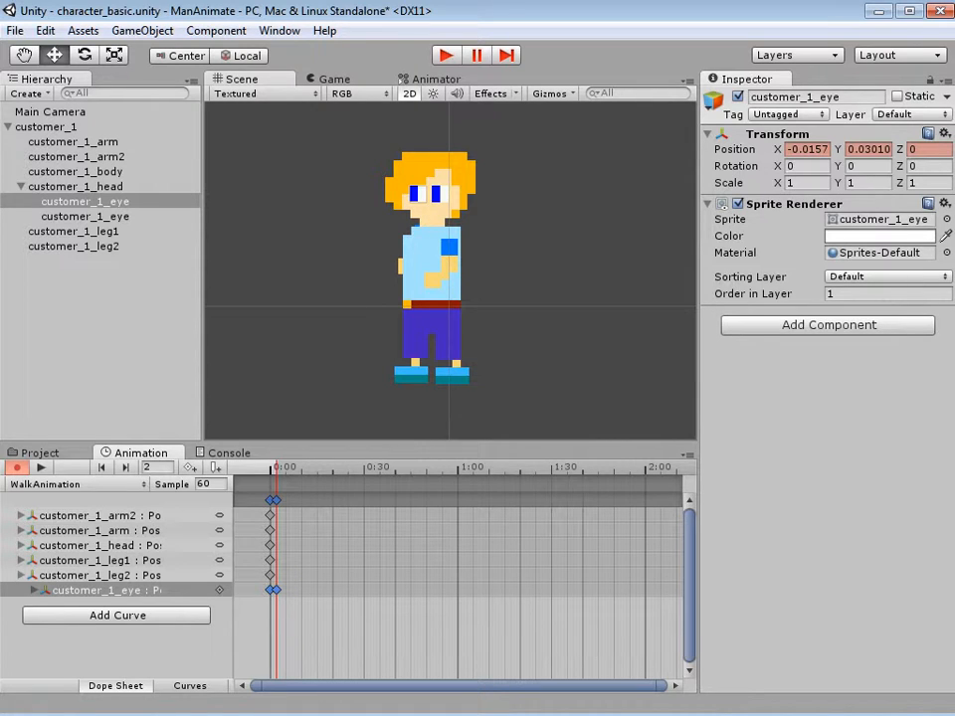
pyautogui.click(277, 590)
pyautogui.press('Delete')
# - Add a customer_1_arm position key at 1:00 in WalkAnimation, and rotate the arm there to about -43 degrees on Z
pyautogui.click(99, 530)
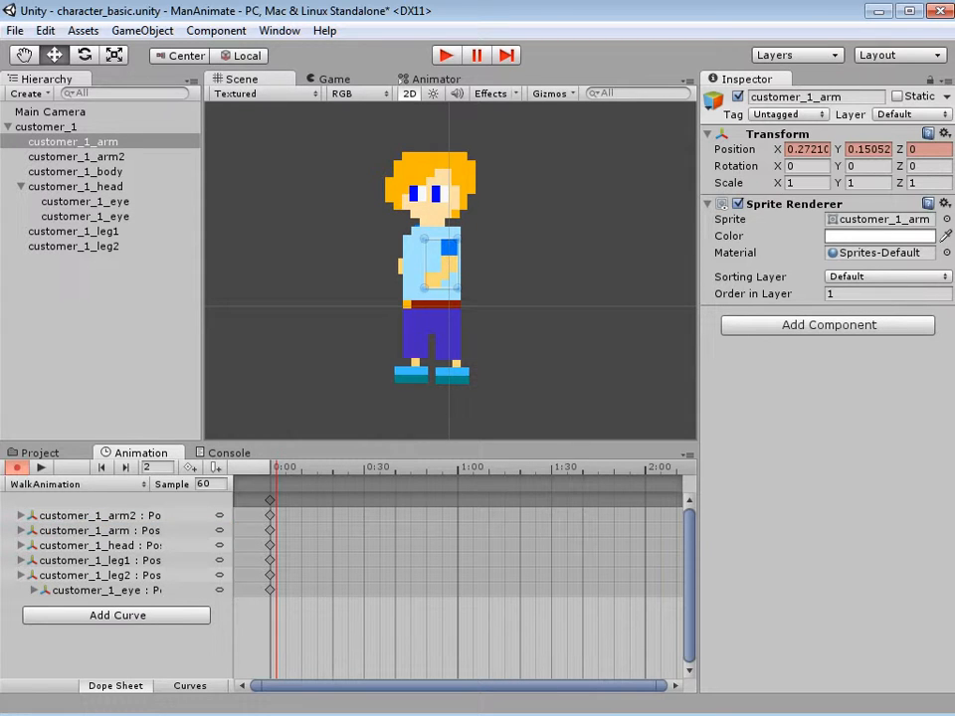
pyautogui.click(459, 466)
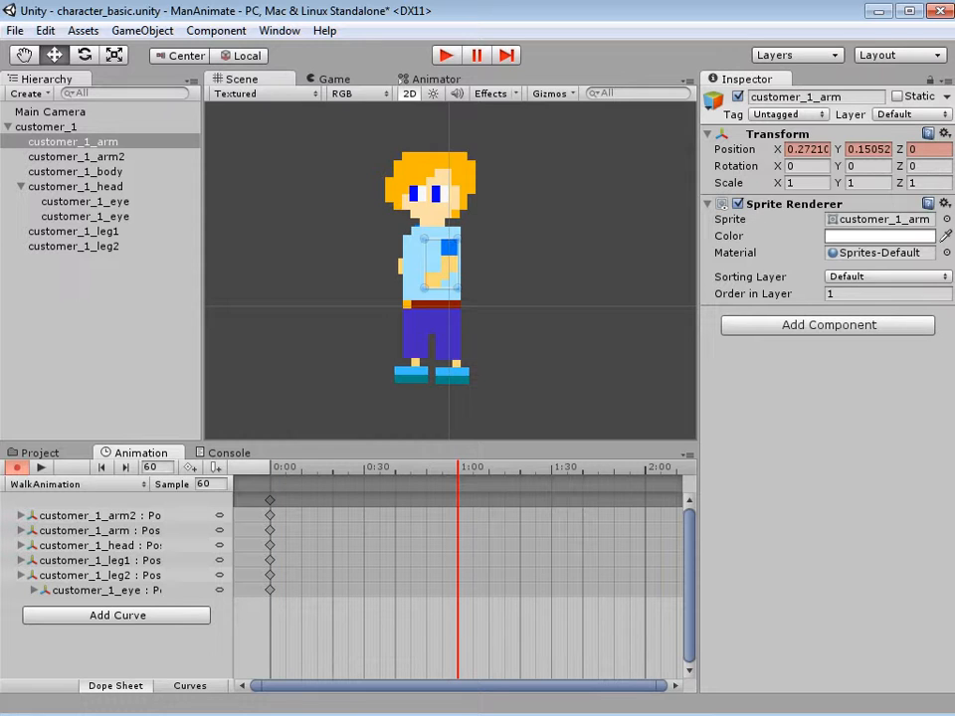
pyautogui.rightClick(459, 534)
pyautogui.click(509, 542)
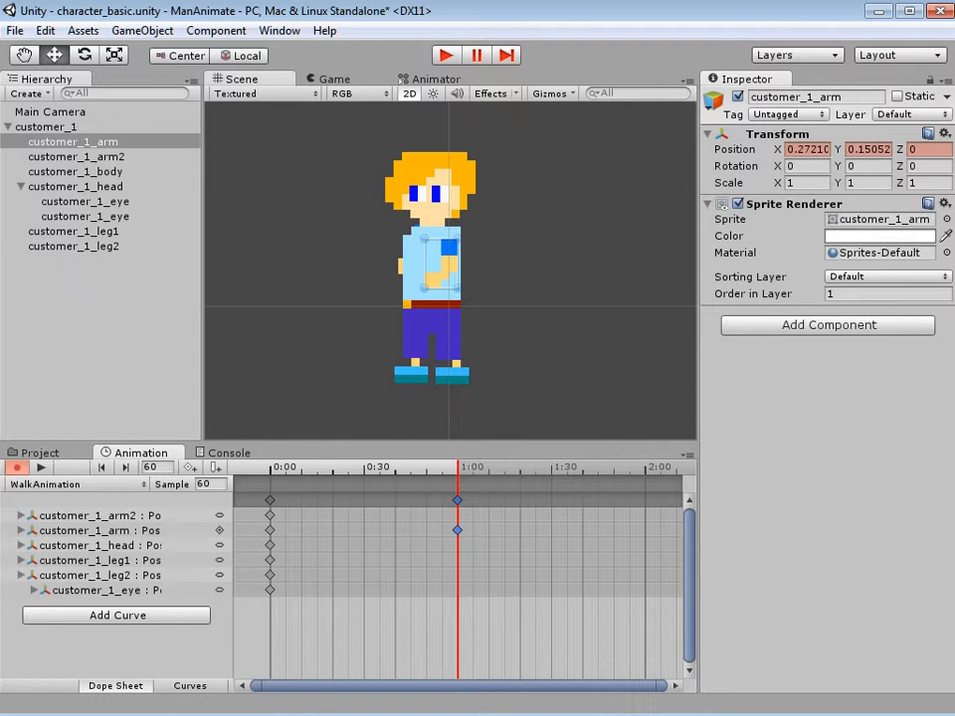
pyautogui.moveTo(234, 557); pyautogui.dragTo(269, 557)
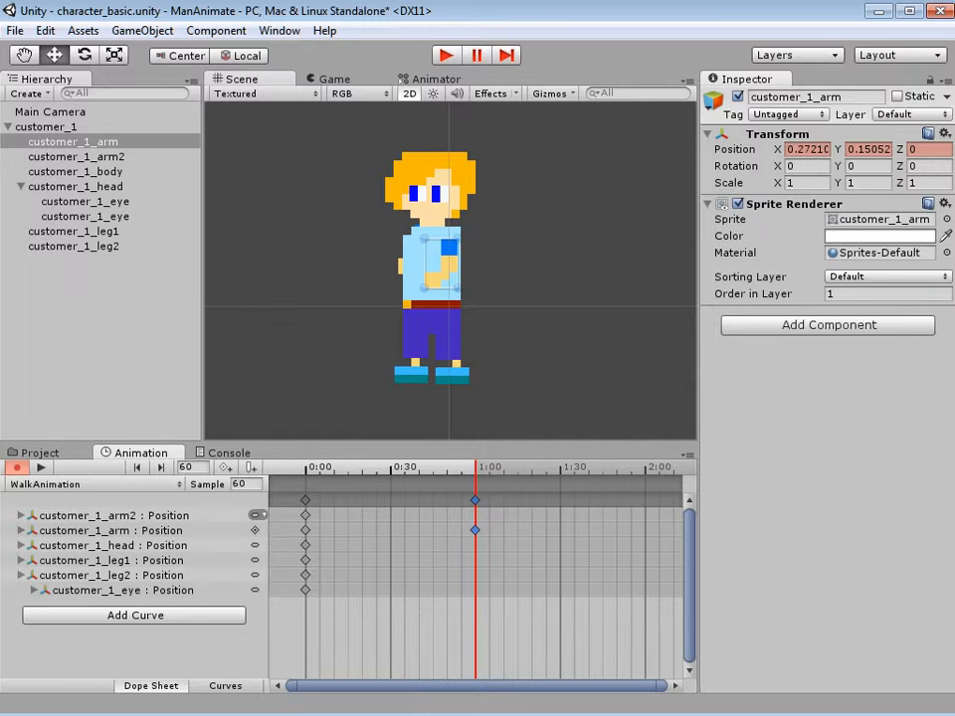
pyautogui.moveTo(419, 295); pyautogui.dragTo(402, 260)
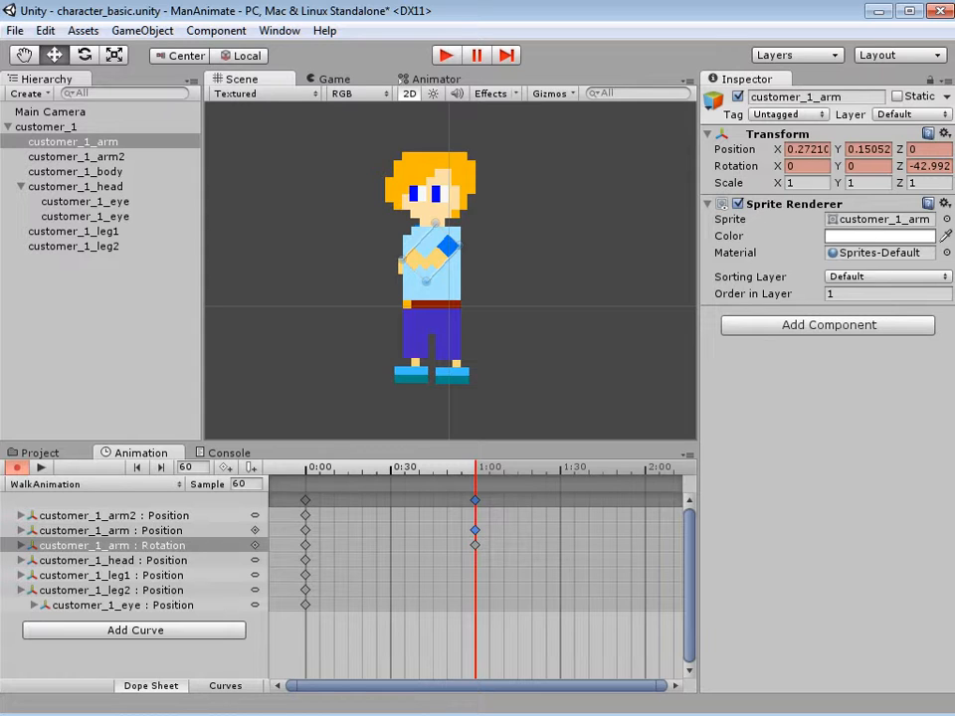
pyautogui.click(110, 530)
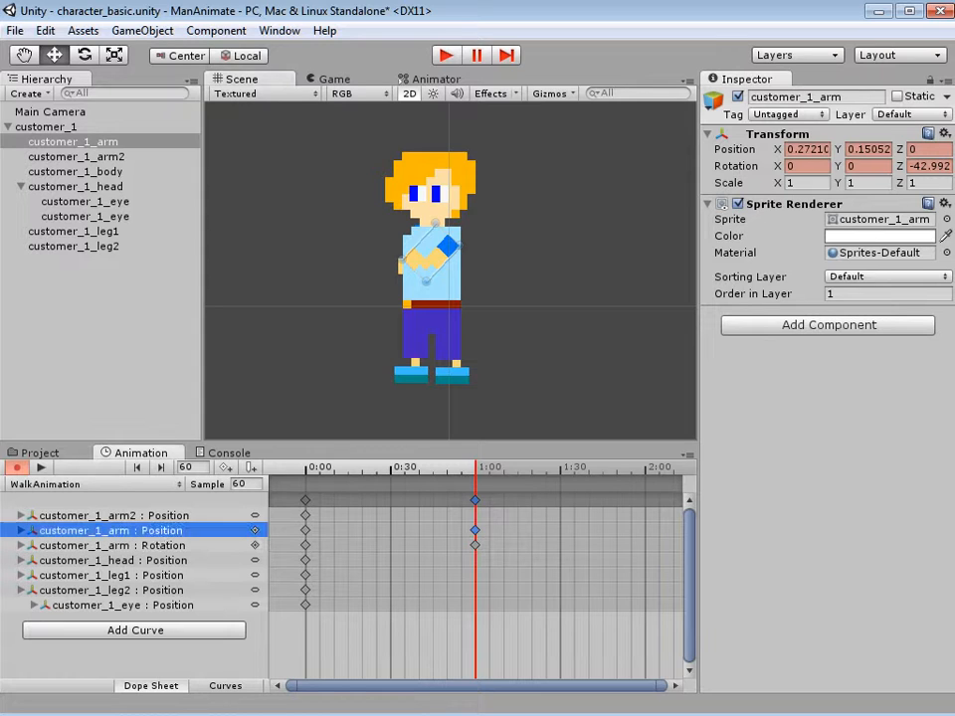
pyautogui.click(111, 545)
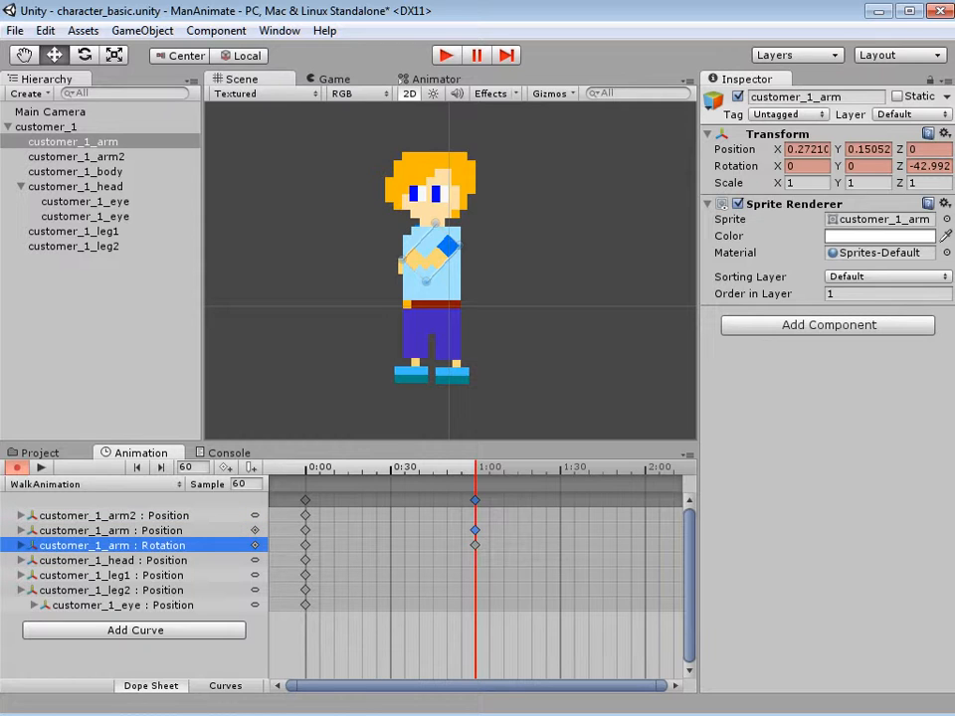
pyautogui.click(110, 530)
pyautogui.click(111, 545)
pyautogui.click(110, 530)
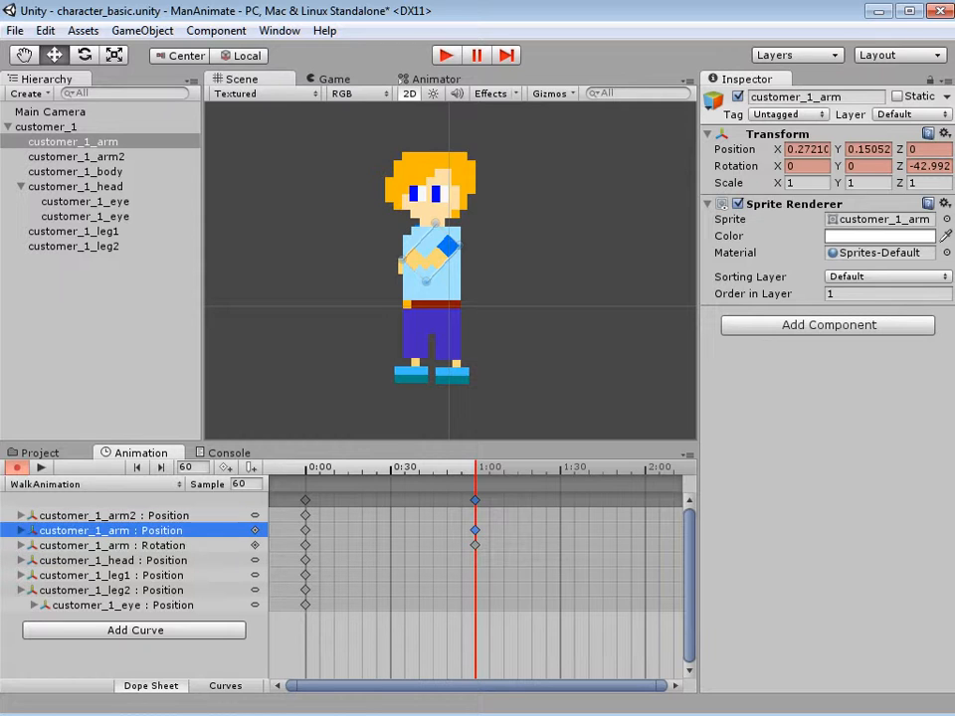
# - Rotate customer_1_arm2 to about 24 degrees on Z at 1:00 in WalkAnimation
pyautogui.click(112, 545)
pyautogui.click(110, 530)
pyautogui.click(112, 546)
pyautogui.click(113, 516)
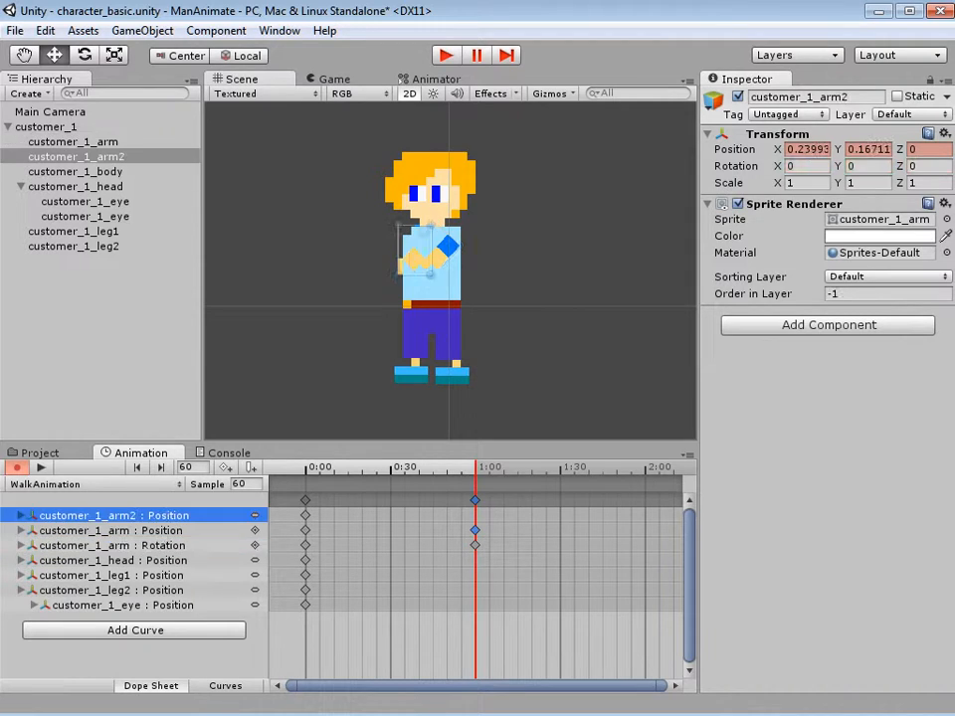
pyautogui.click(110, 530)
pyautogui.click(111, 545)
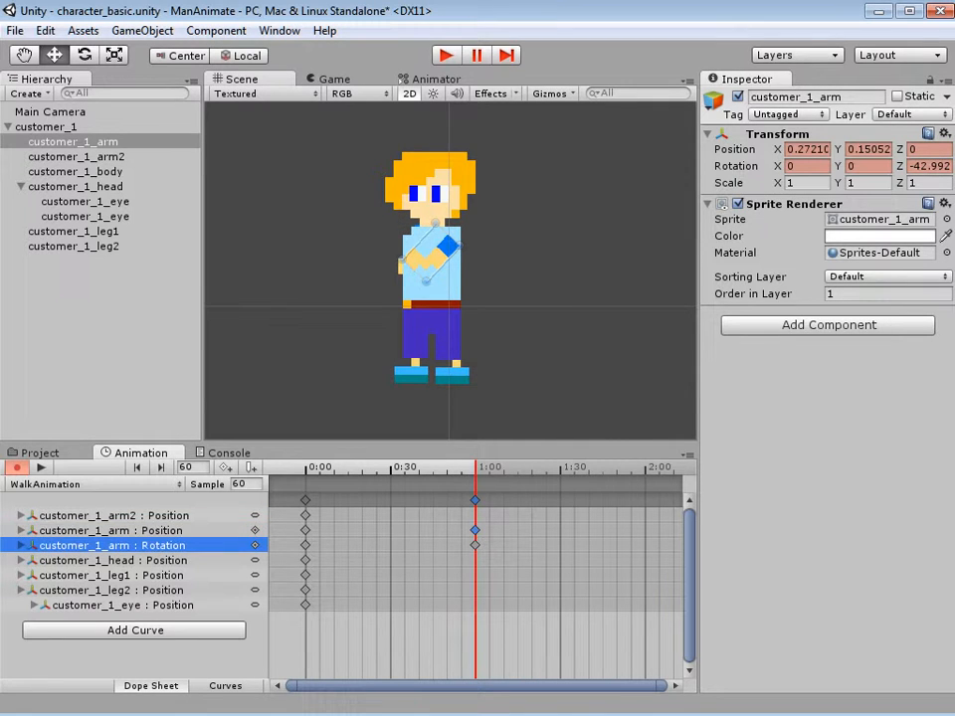
pyautogui.click(113, 515)
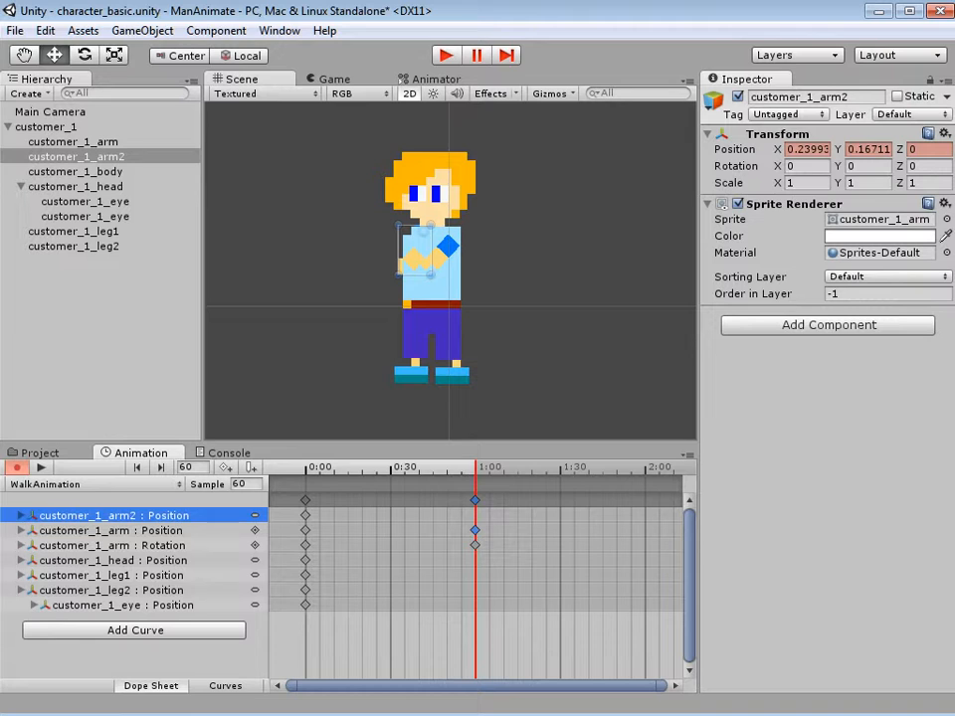
pyautogui.moveTo(434, 277)
pyautogui.mouseDown()
pyautogui.moveTo(464, 257)
pyautogui.moveTo(447, 269)
pyautogui.mouseUp()
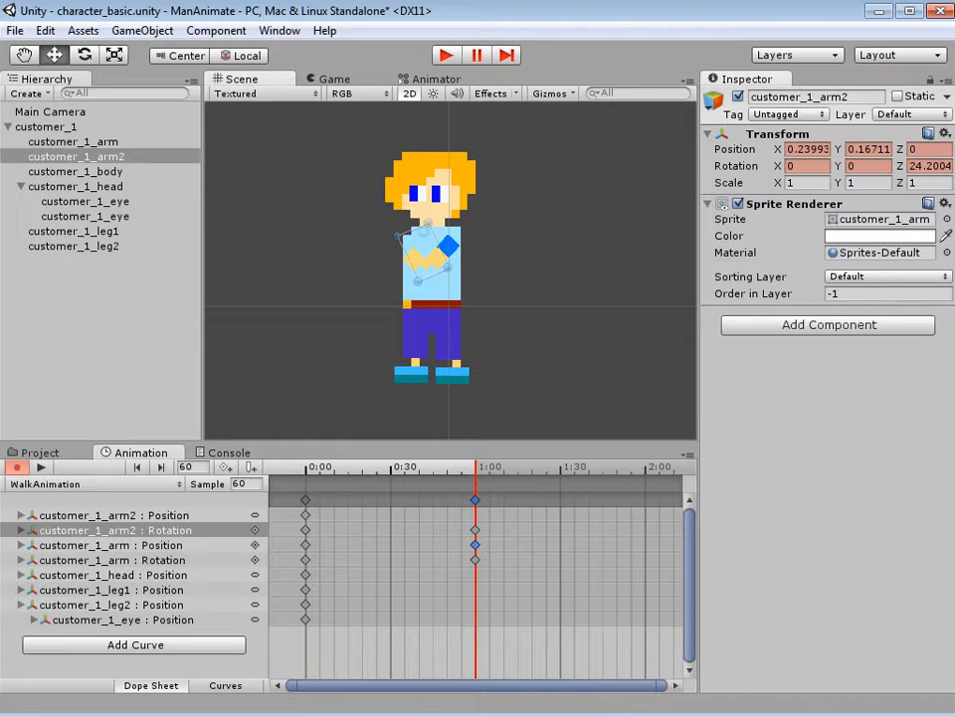
# - Nudge customer_1_head down slightly at frame 0, then at 1:00 tilt it to about 8.5 degrees on Z and lower it a little
pyautogui.moveTo(474, 468); pyautogui.dragTo(306, 467)
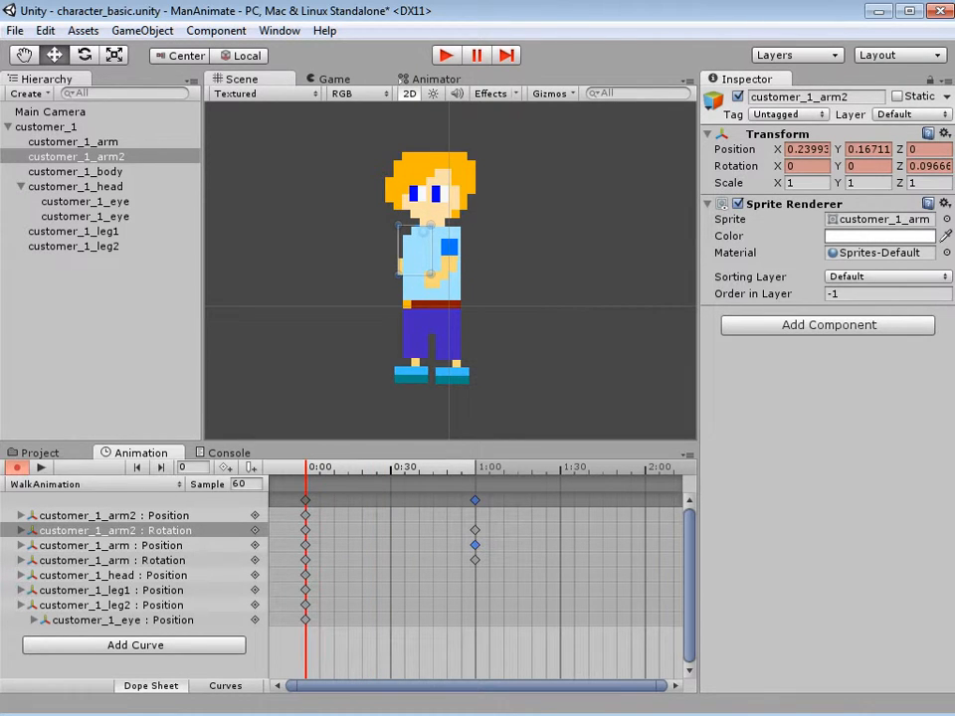
pyautogui.click(429, 186)
pyautogui.moveTo(429, 186); pyautogui.dragTo(430, 185)
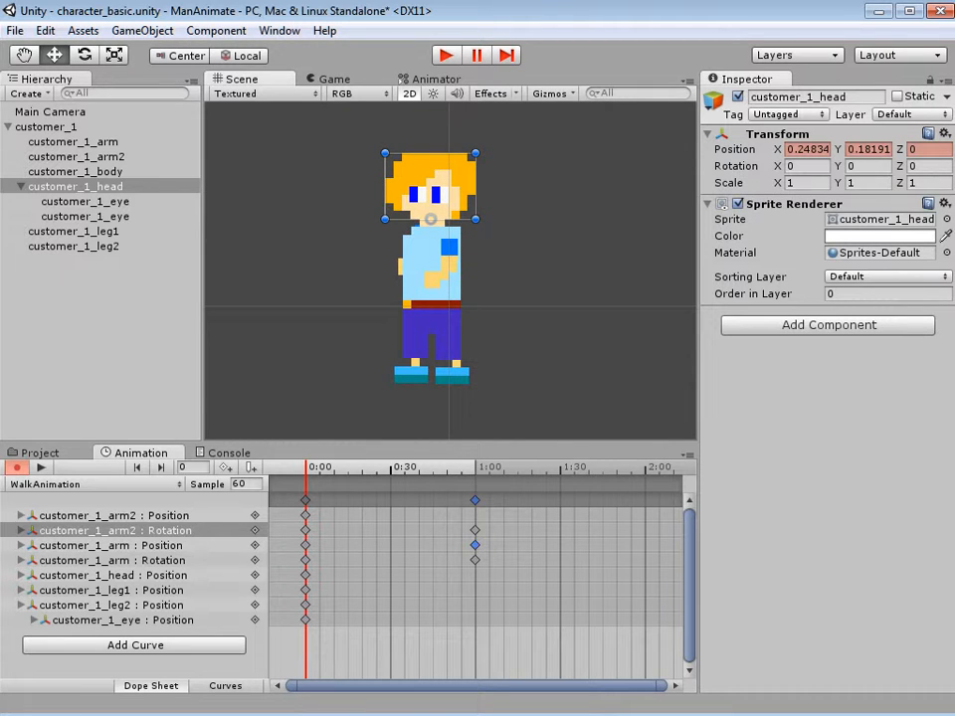
pyautogui.click(469, 466)
pyautogui.moveTo(469, 466); pyautogui.dragTo(476, 466)
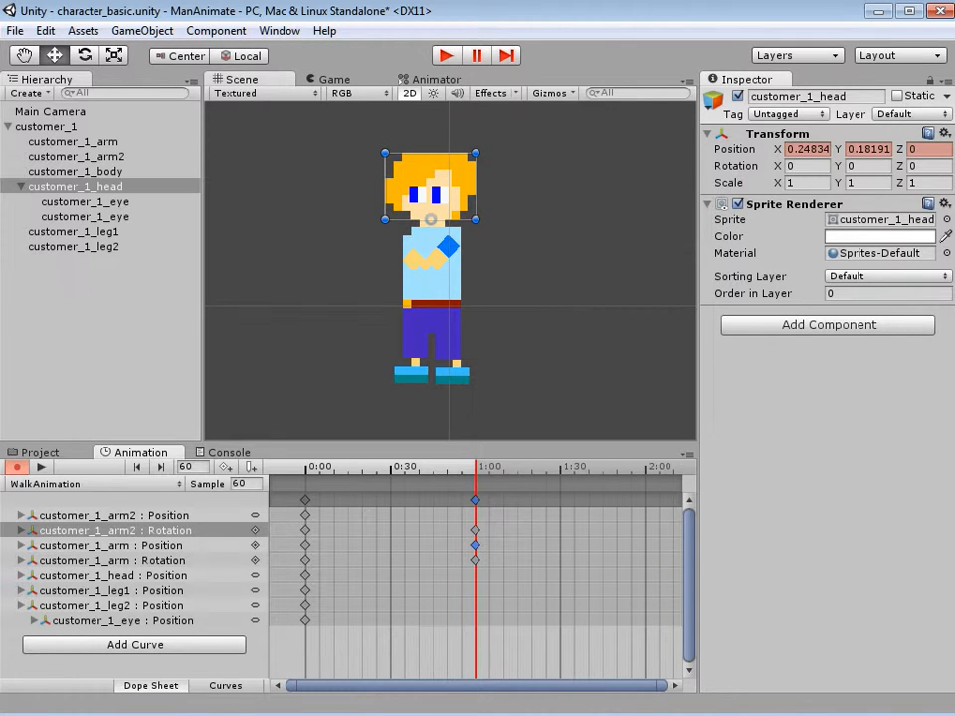
pyautogui.moveTo(481, 147); pyautogui.dragTo(470, 140)
pyautogui.moveTo(427, 184); pyautogui.dragTo(427, 186)
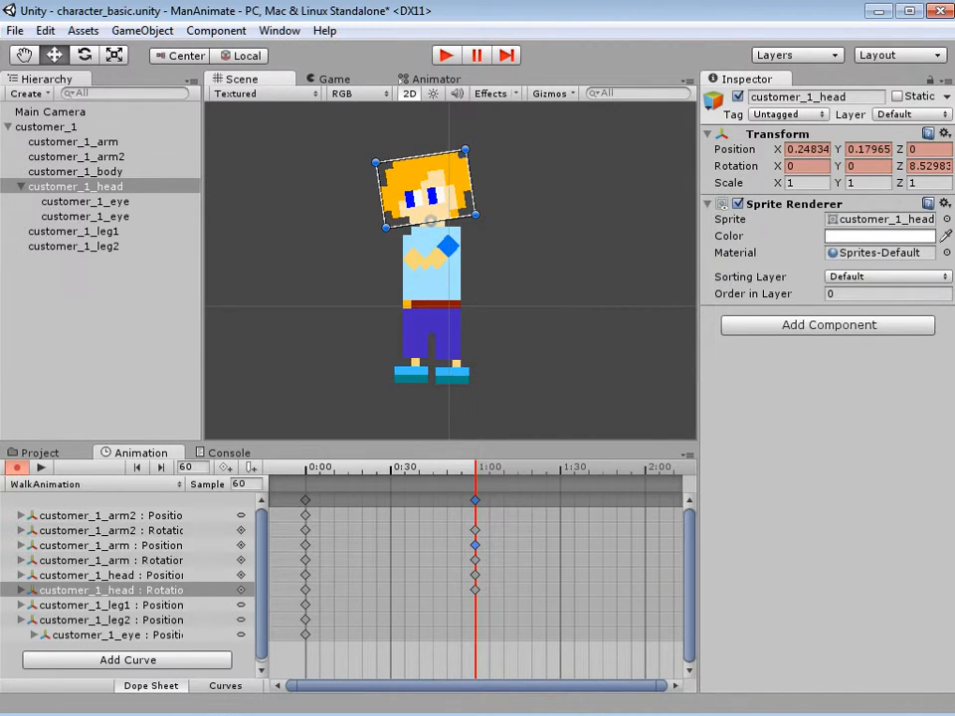
pyautogui.press('Escape')
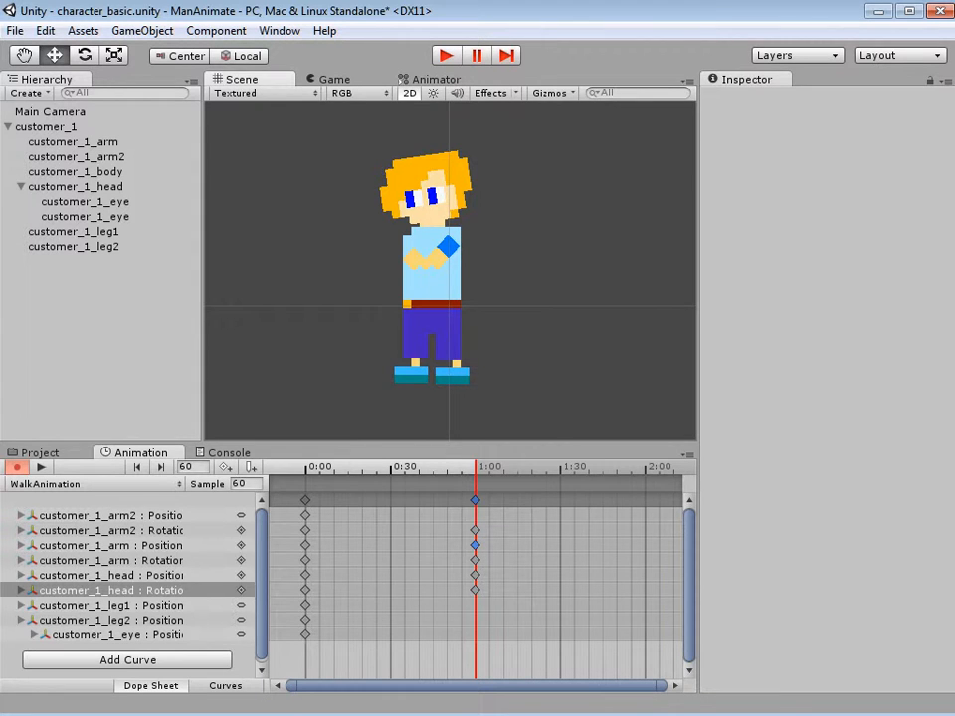
pyautogui.moveTo(475, 467); pyautogui.dragTo(311, 468)
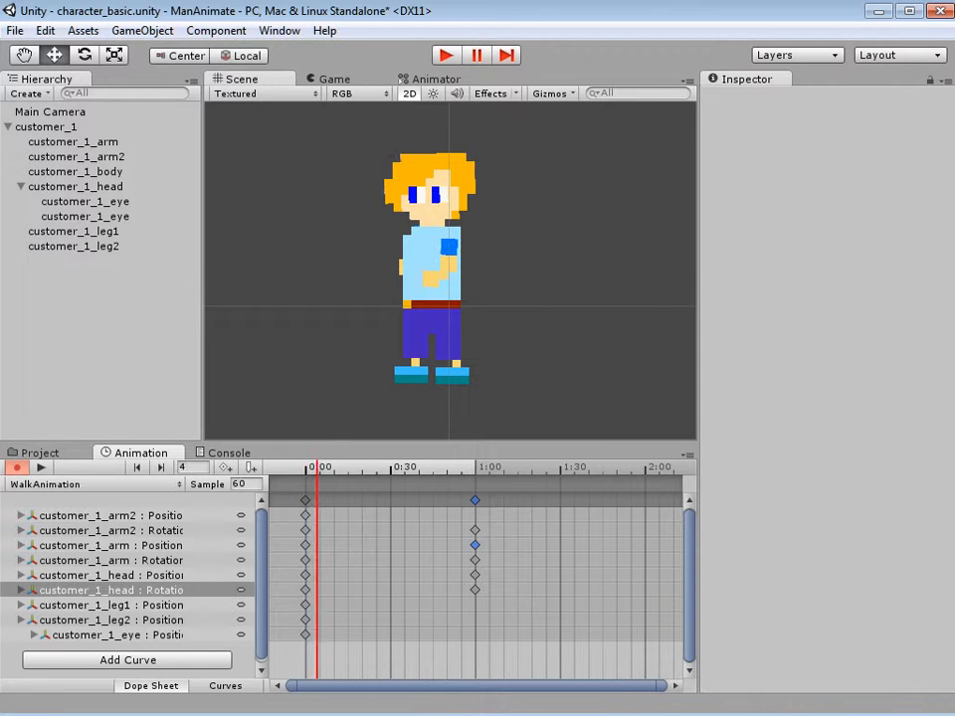
pyautogui.moveTo(311, 468); pyautogui.dragTo(305, 467)
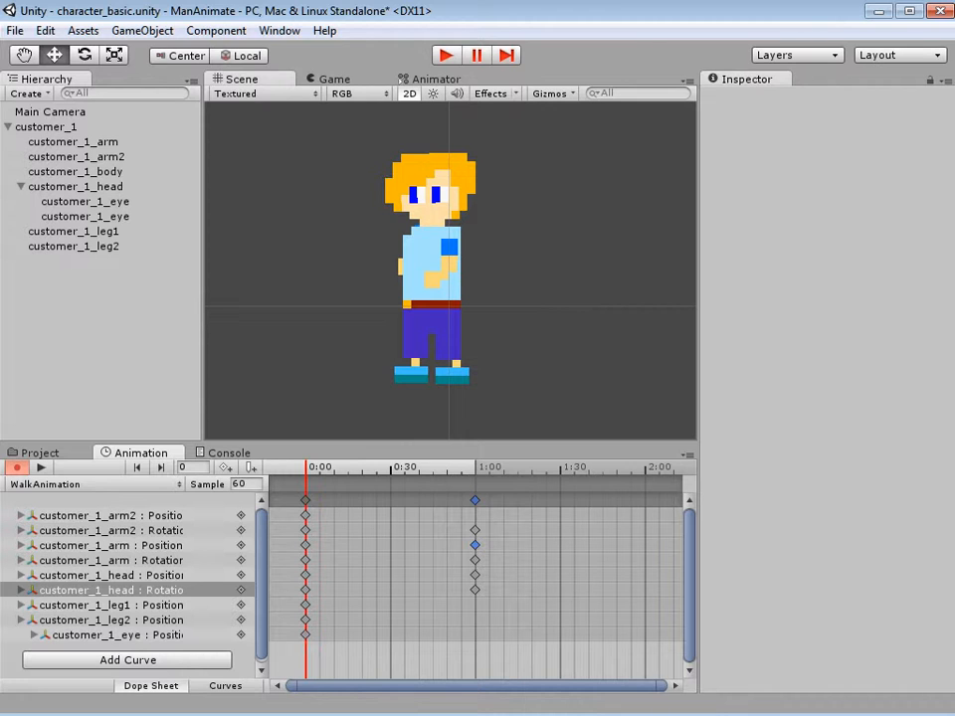
pyautogui.moveTo(305, 468)
pyautogui.mouseDown()
pyautogui.moveTo(493, 467)
pyautogui.moveTo(305, 467)
pyautogui.mouseUp()
# - At 1:00, rotate customer_1_leg1 to about -23 degrees and customer_1_leg2 to about 30 degrees on Z for a stride pose
pyautogui.click(110, 605)
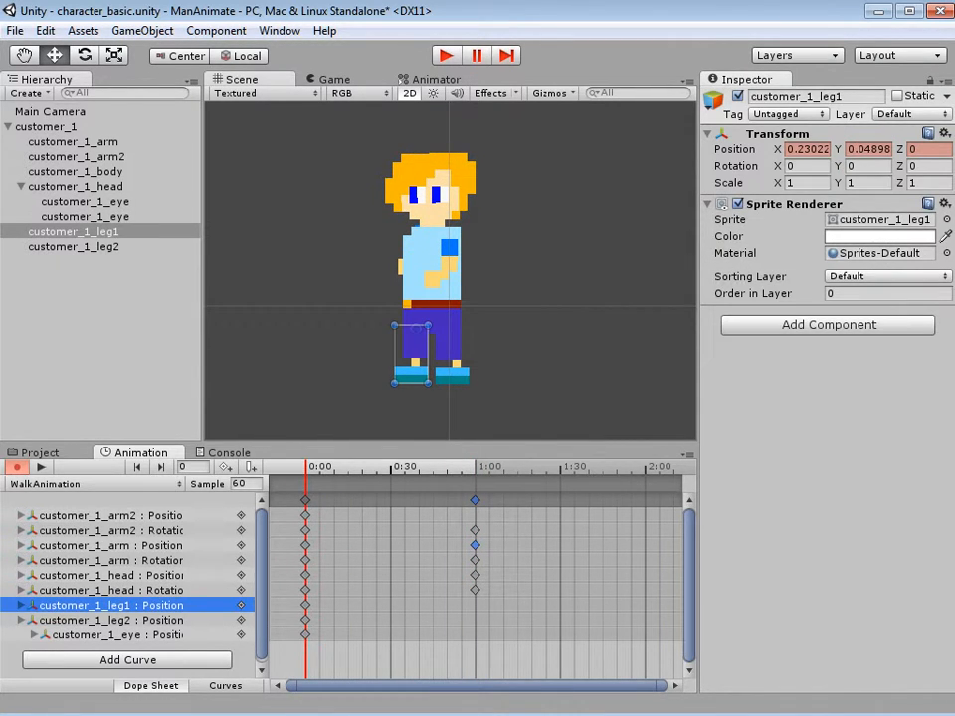
pyautogui.moveTo(305, 468); pyautogui.dragTo(475, 468)
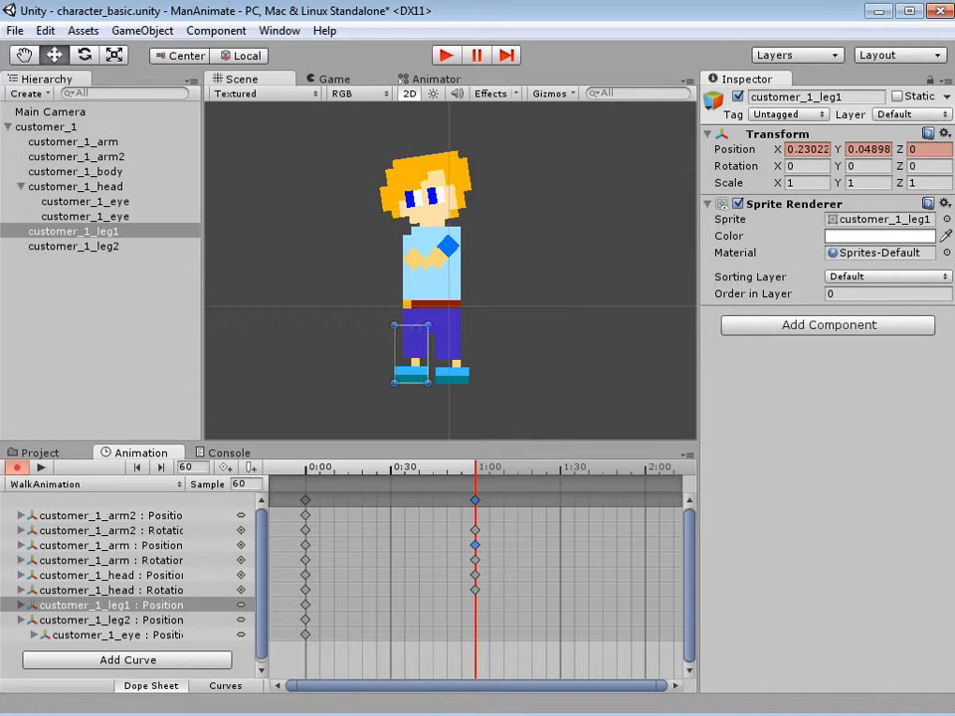
pyautogui.moveTo(433, 388); pyautogui.dragTo(400, 392)
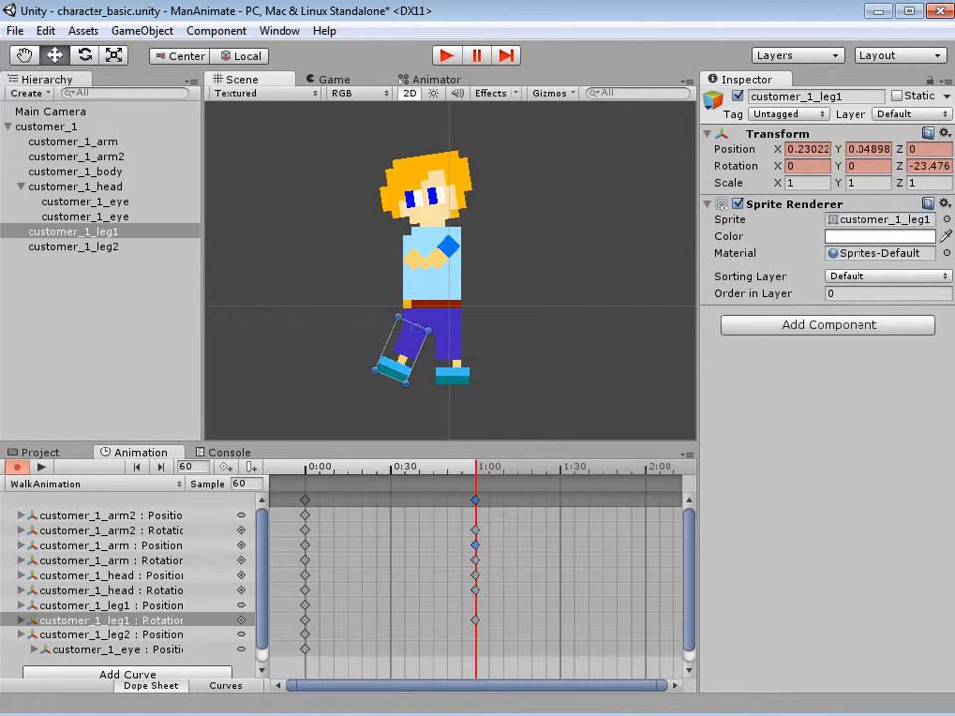
pyautogui.click(452, 353)
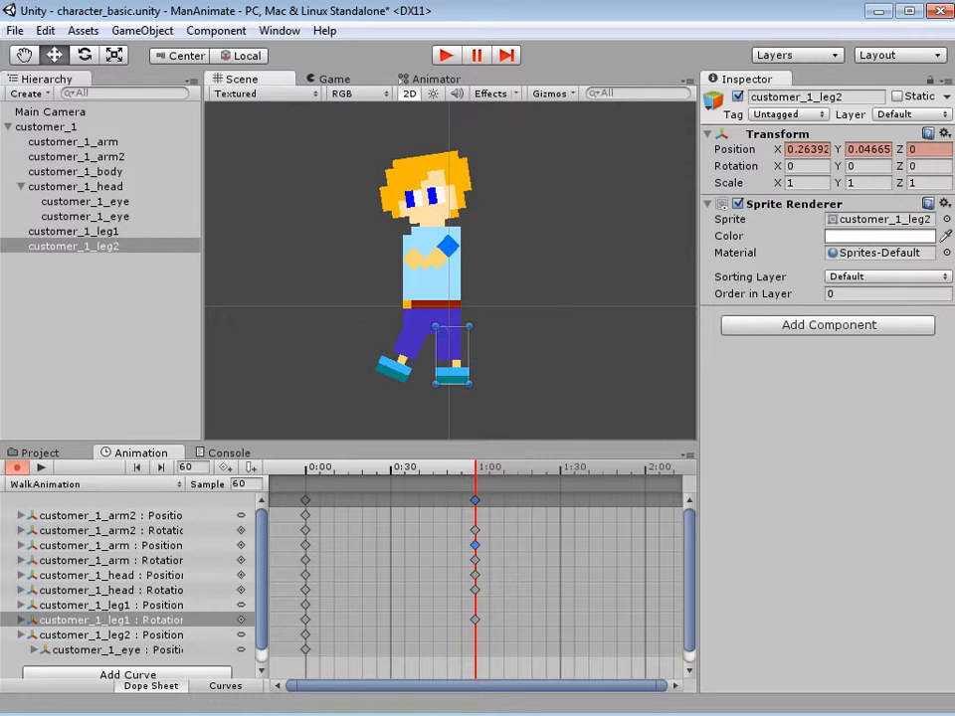
pyautogui.moveTo(473, 388); pyautogui.dragTo(497, 367)
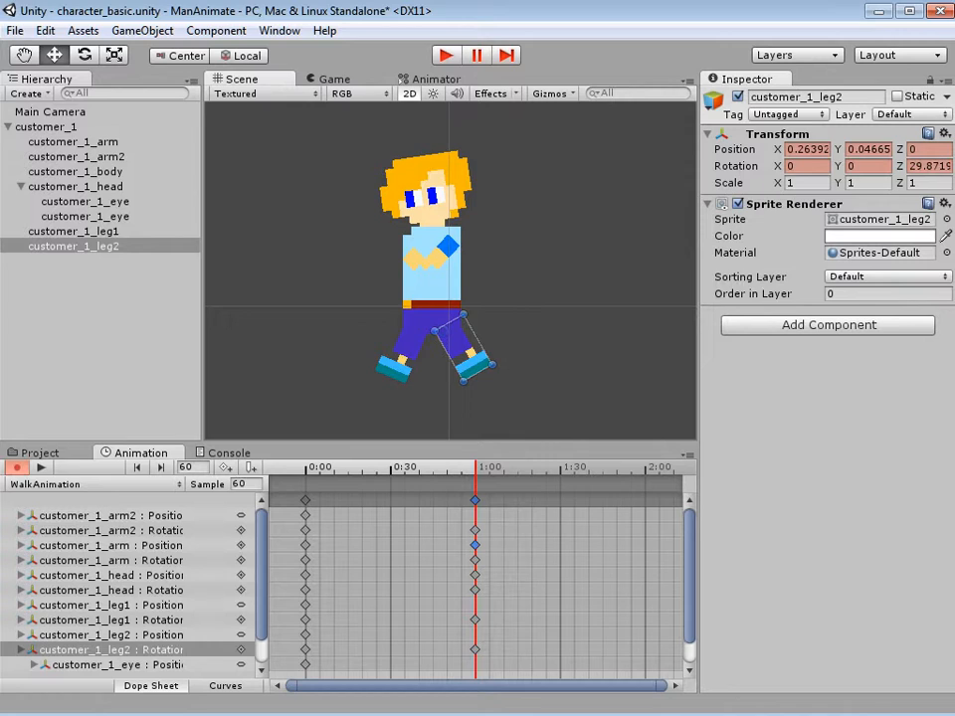
# - Scrub WalkAnimation between 0:00 and 1:00, review the arm and leg1 rotation tracks, and play the animation preview
pyautogui.click(305, 468)
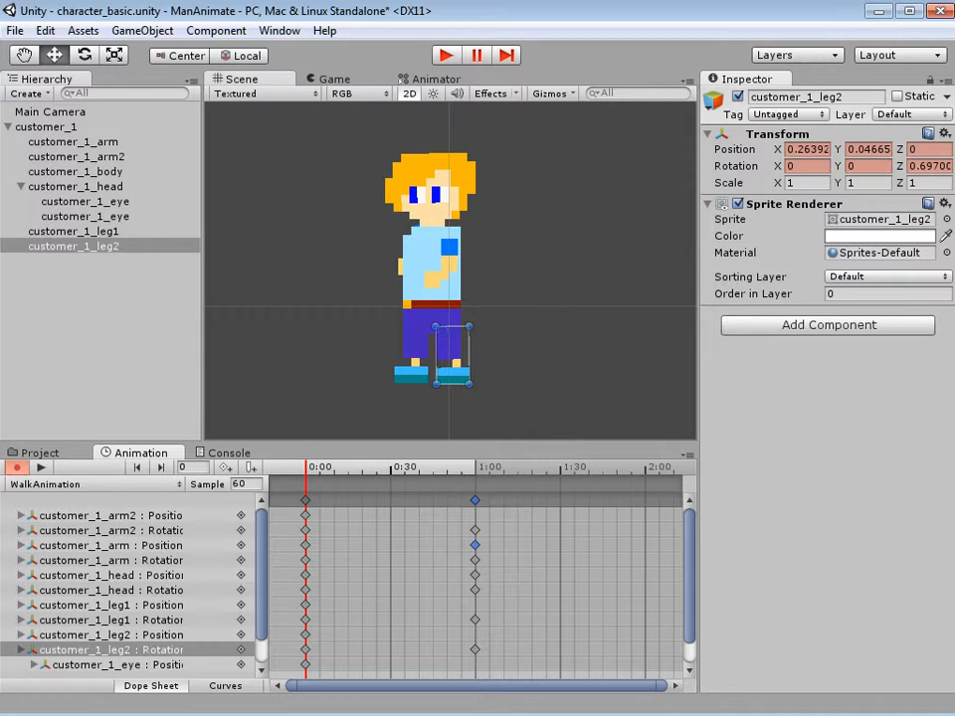
pyautogui.moveTo(305, 468); pyautogui.dragTo(474, 467)
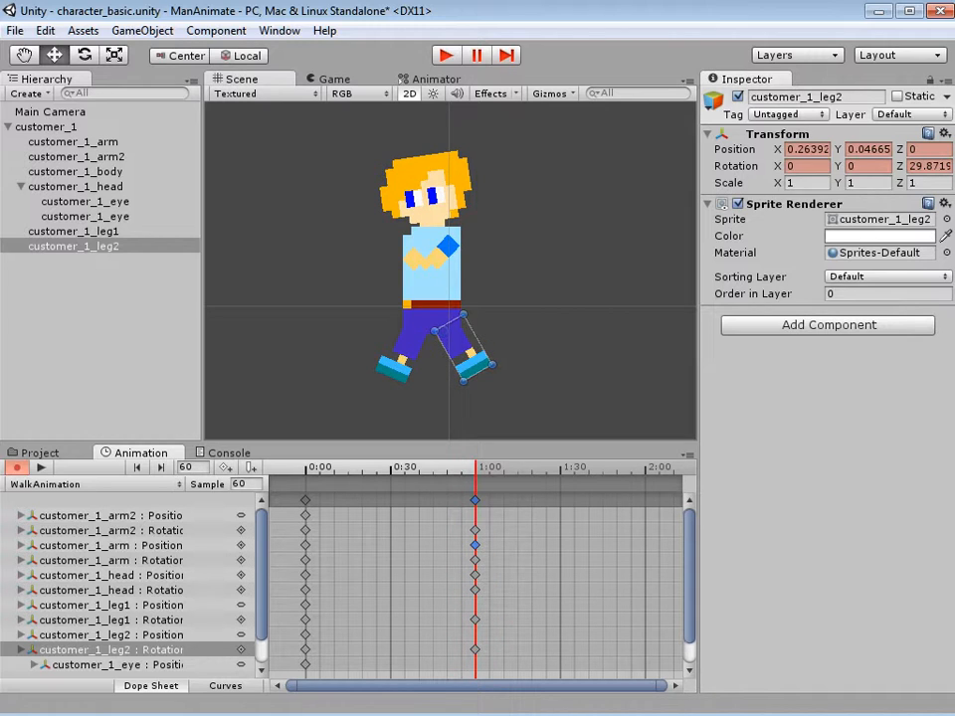
pyautogui.click(111, 560)
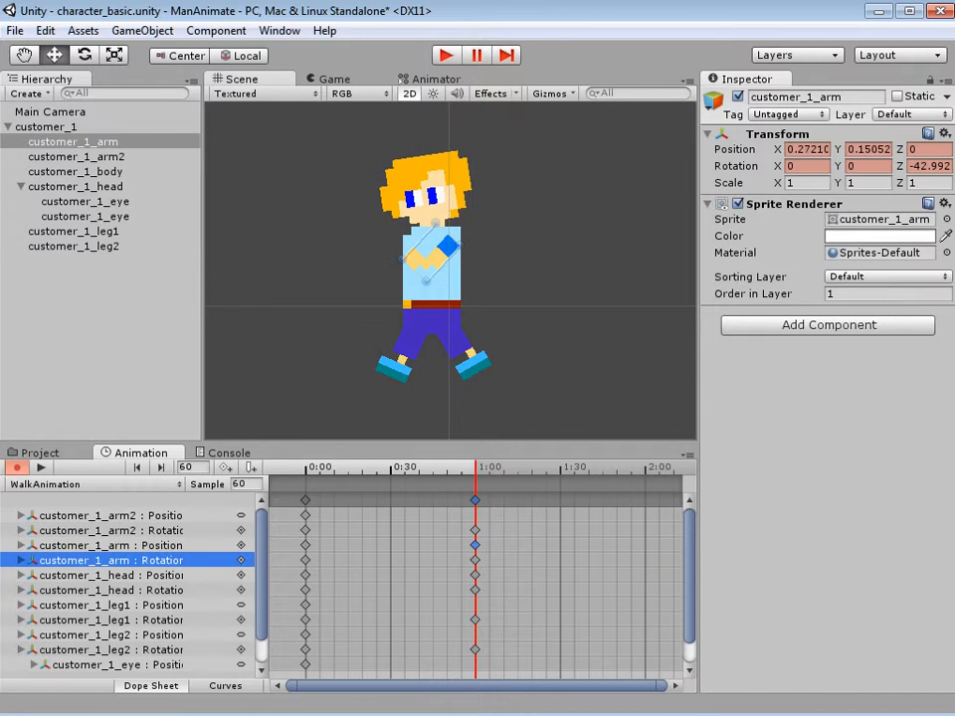
pyautogui.click(110, 620)
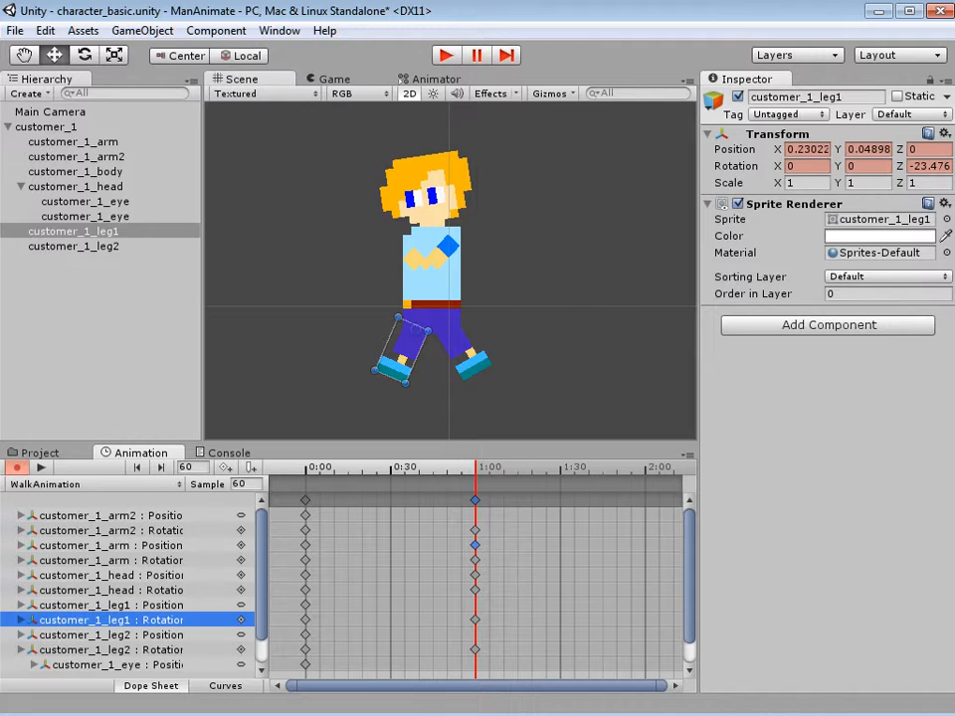
pyautogui.moveTo(476, 467); pyautogui.dragTo(360, 467)
pyautogui.scroll(-2, 478, 577)
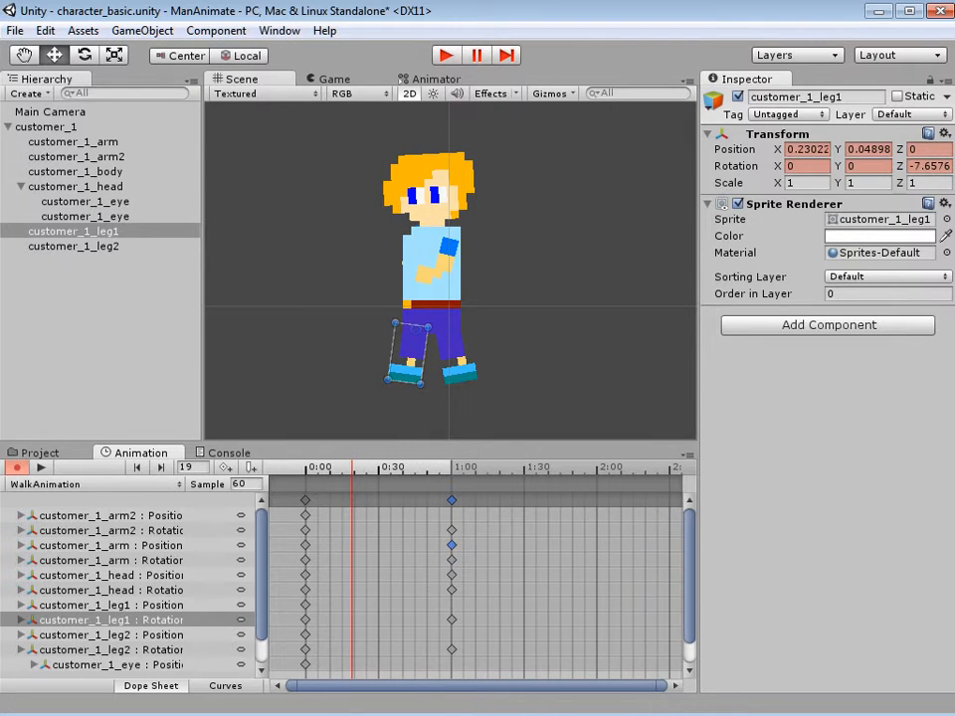
pyautogui.scroll(-1, 478, 577)
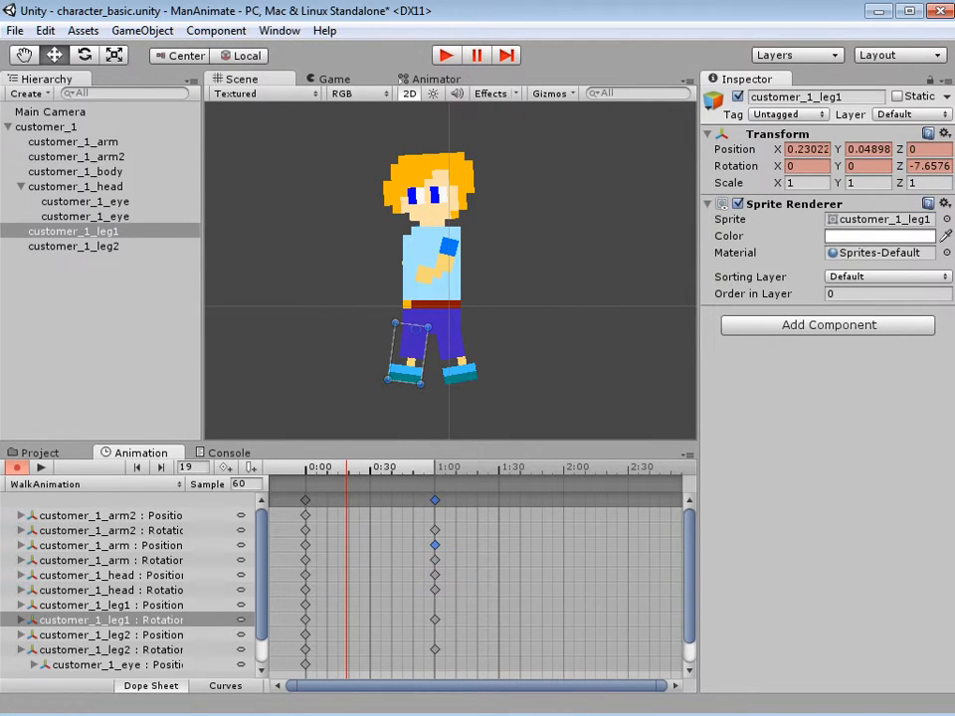
pyautogui.scroll(1, 424, 577)
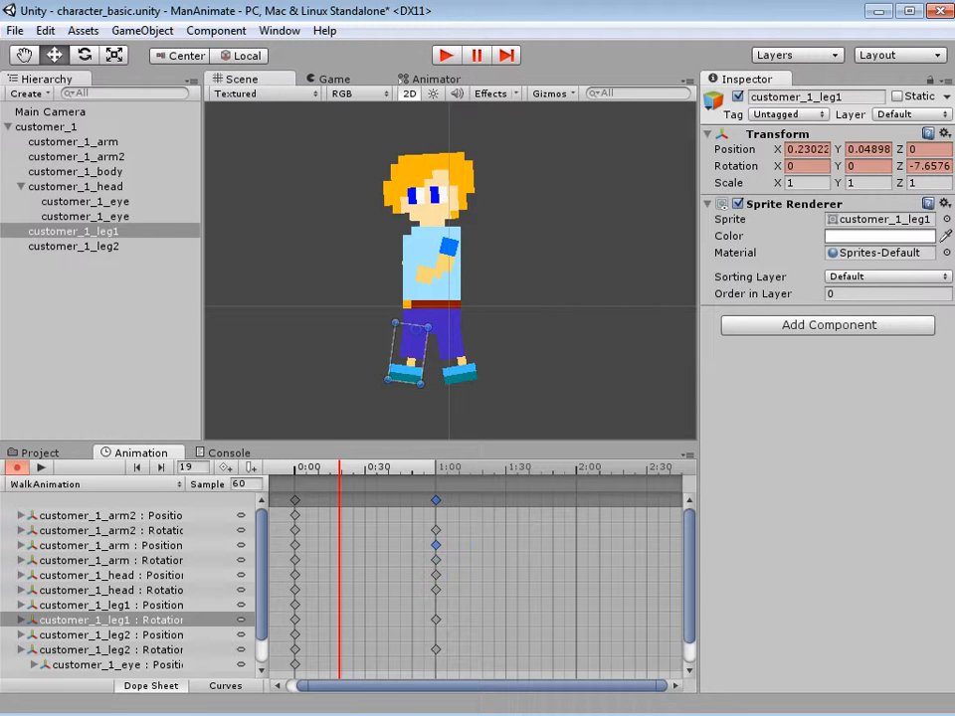
pyautogui.press('space')
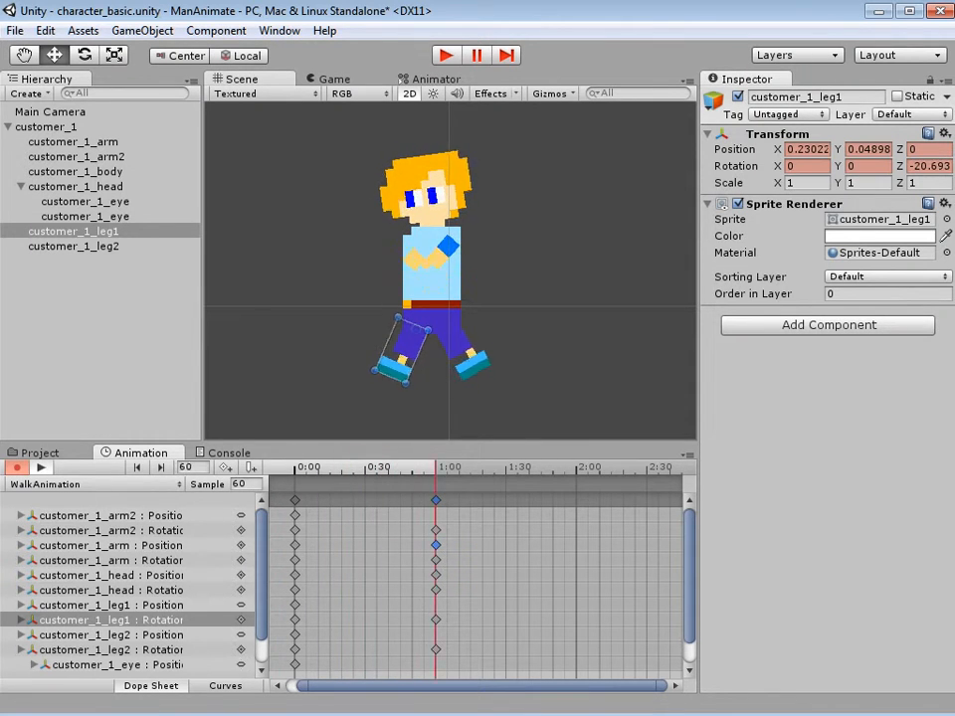
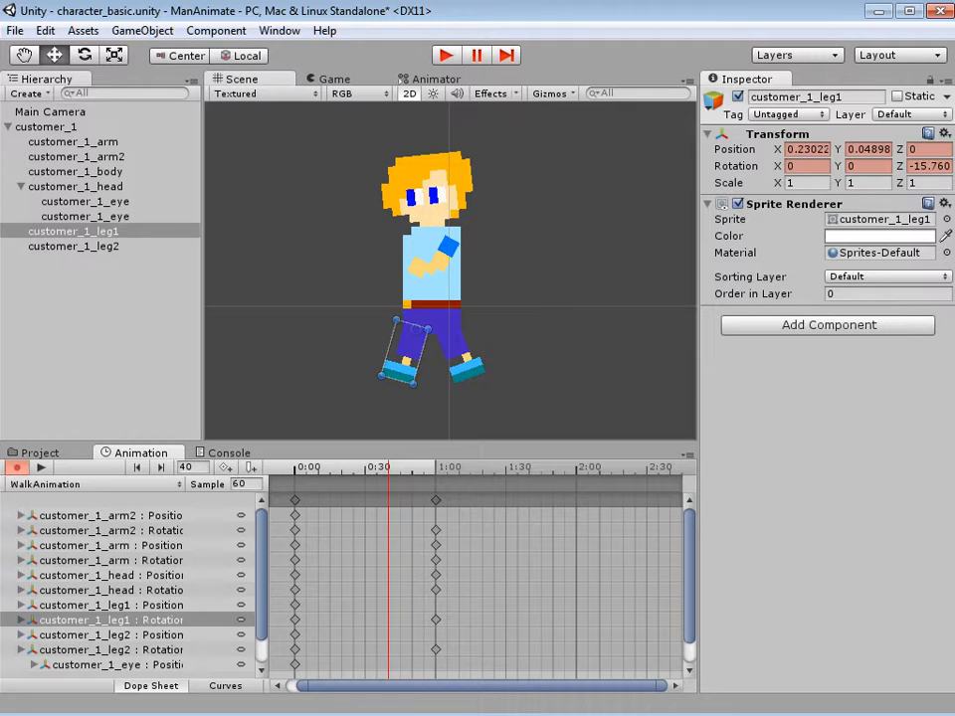
# - Copy all keyframes from frame 0 of WalkAnimation and paste them at frame 119, just before 2:00
pyautogui.click(295, 515)
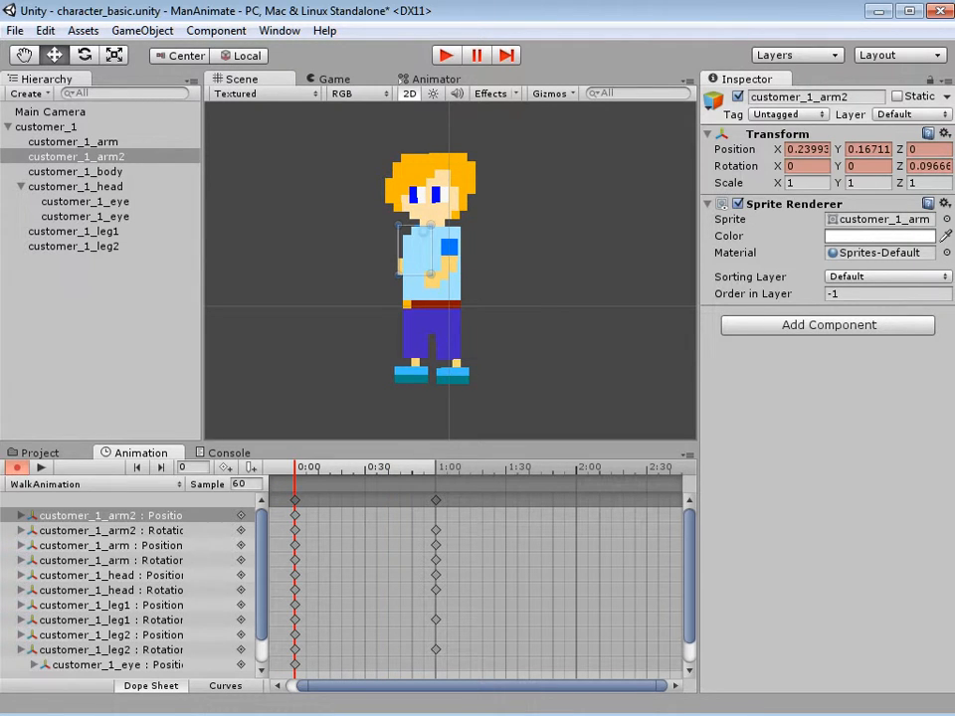
pyautogui.click(294, 515)
pyautogui.keyDown('shift'); pyautogui.click(294, 530); pyautogui.keyUp('shift')
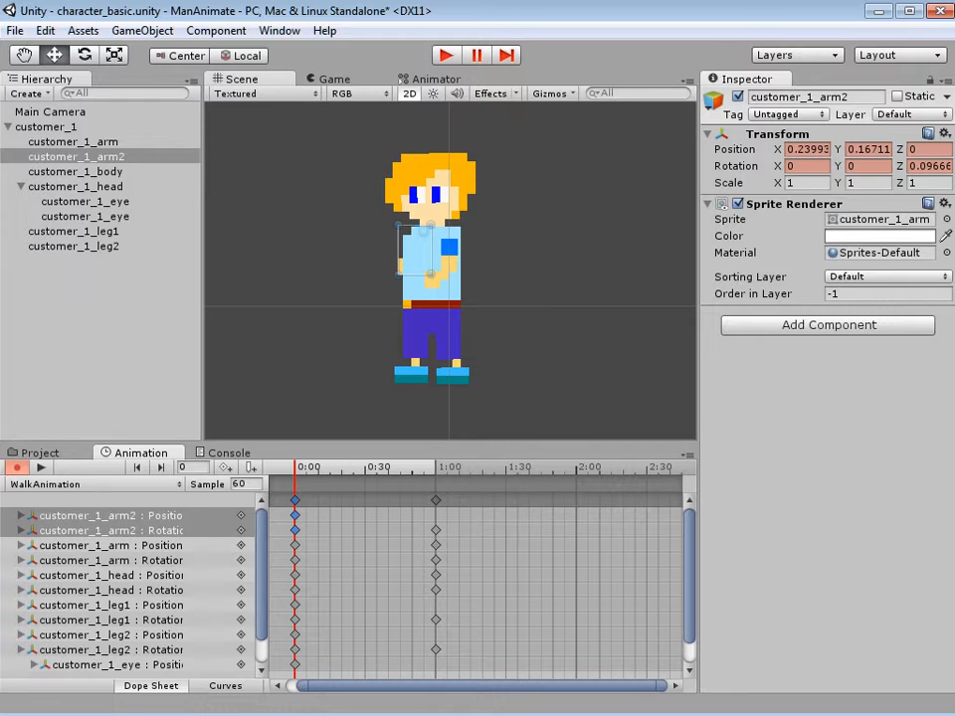
pyautogui.click(295, 501)
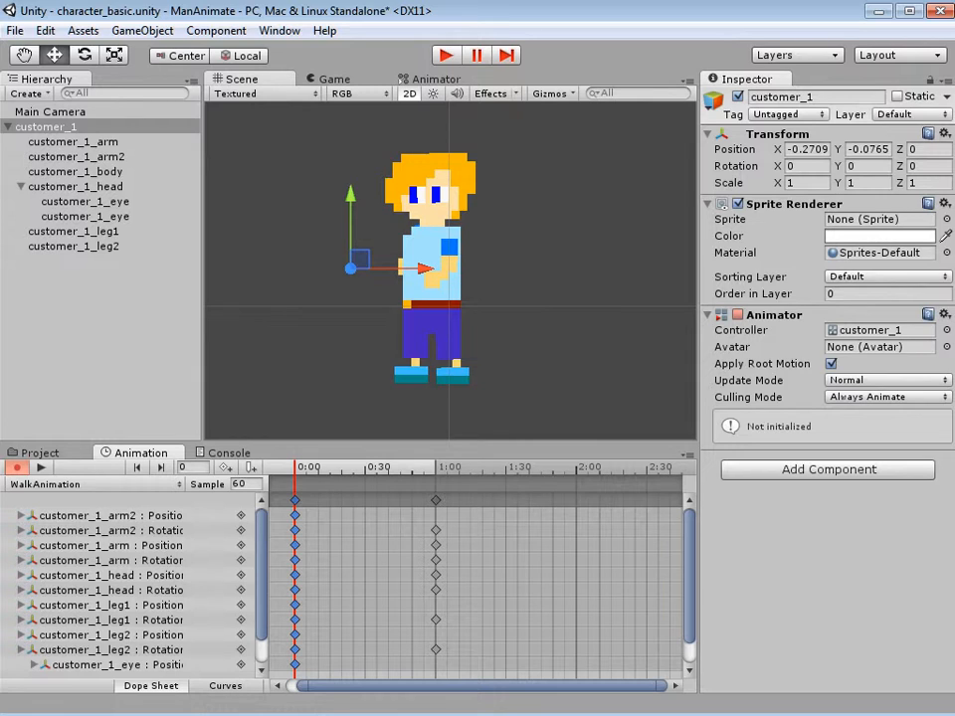
pyautogui.press('Escape')
pyautogui.moveTo(294, 467); pyautogui.dragTo(573, 468)
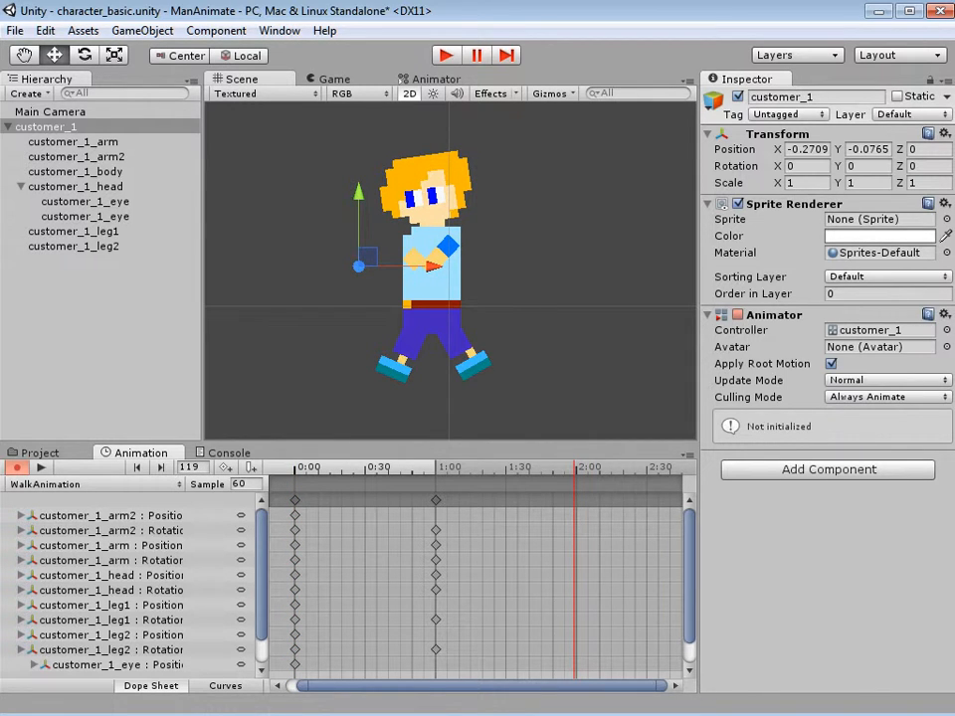
pyautogui.hotkey('ctrl', 'v')
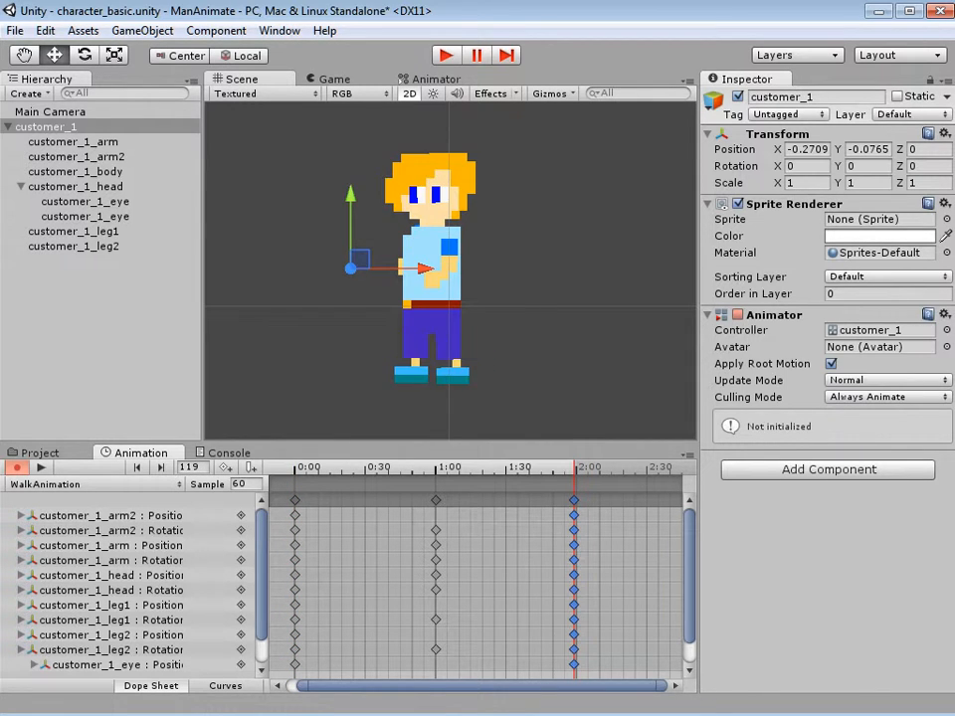
# - Compare the poses at the start and around 2:00 of WalkAnimation, and play the full animation preview
pyautogui.click(294, 467)
pyautogui.click(576, 467)
pyautogui.moveTo(576, 467); pyautogui.dragTo(638, 467)
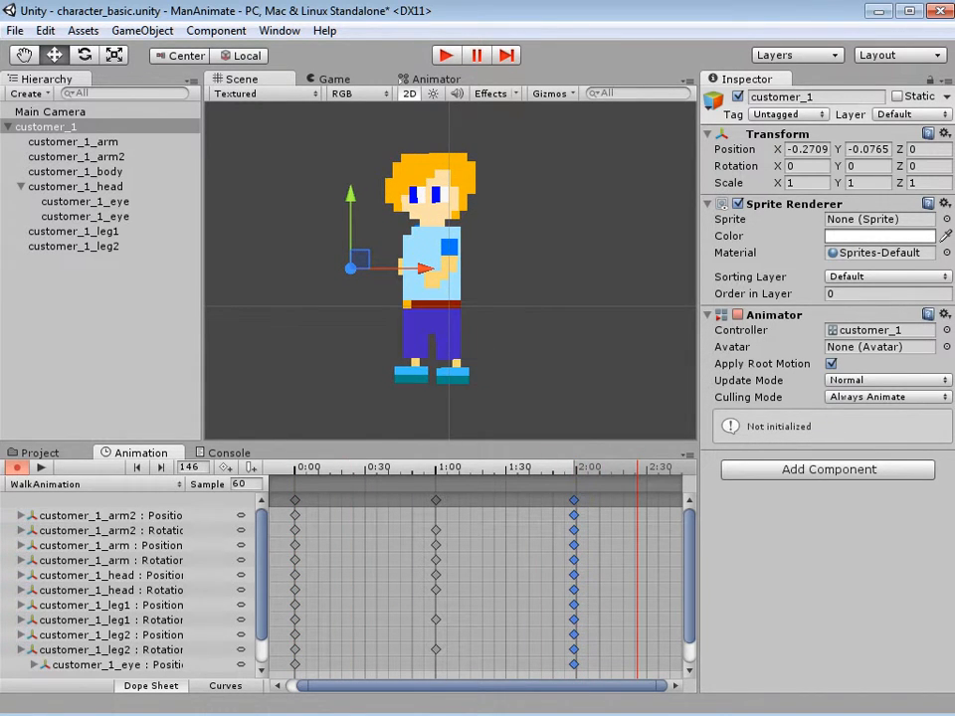
pyautogui.press('space')
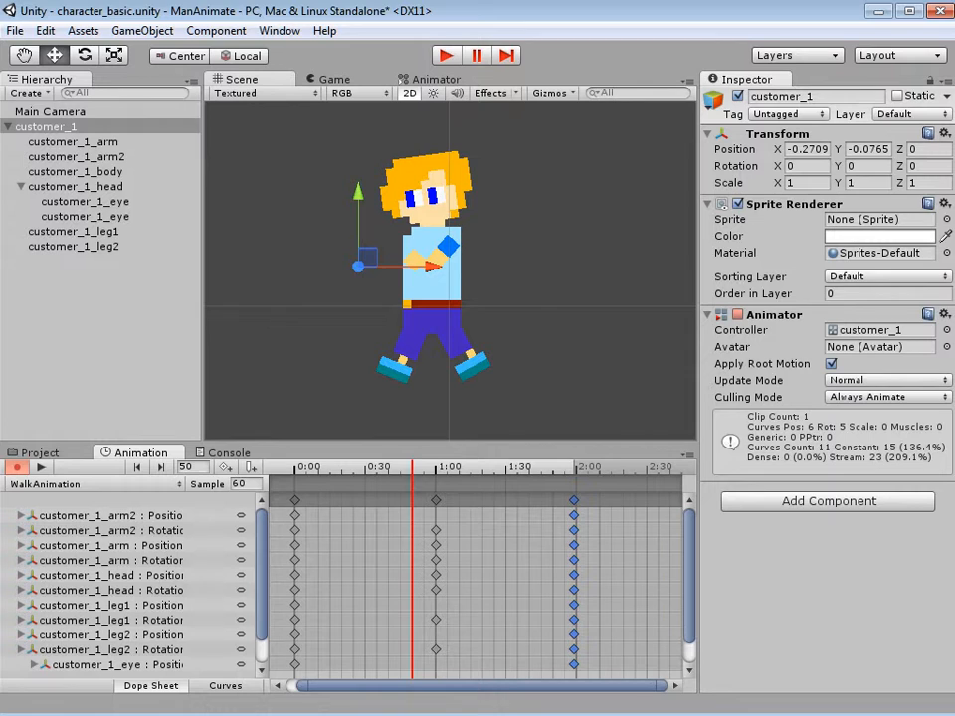
# - Check how the customer_1 character appears in the Game view, and return to the Scene view
pyautogui.hotkey('ctrl', '2')
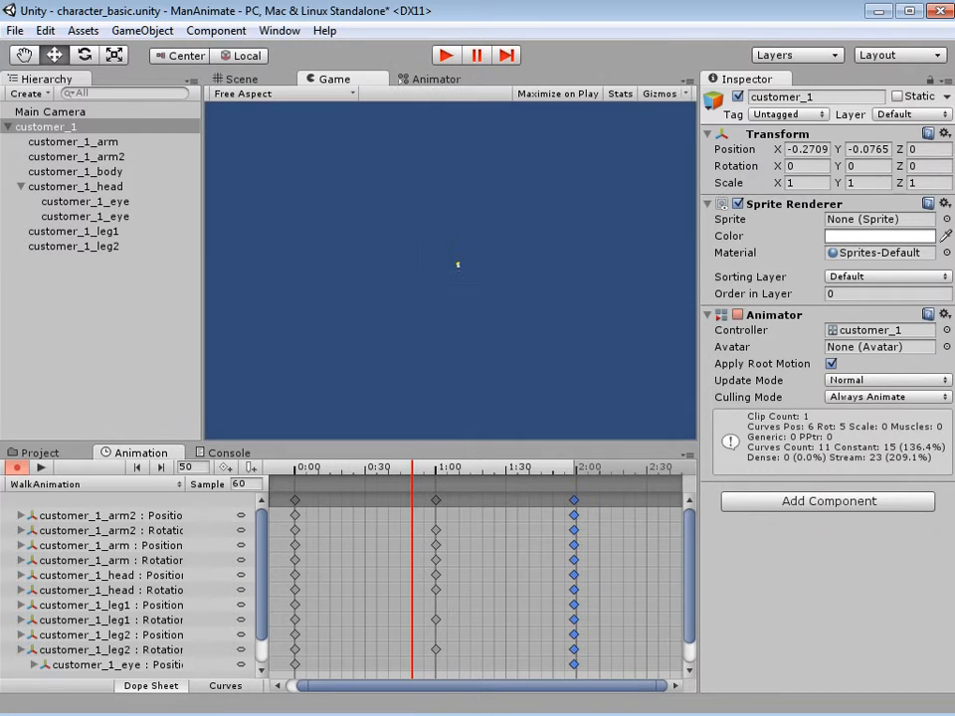
pyautogui.hotkey('ctrl', 'Tab')
pyautogui.hotkey('ctrl', '2')
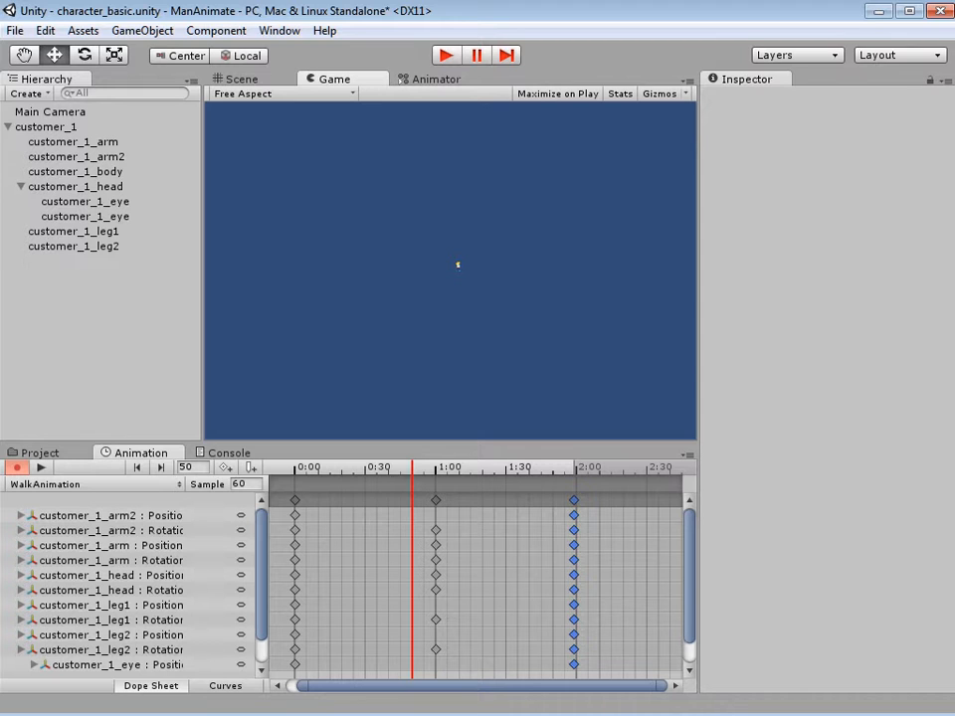
pyautogui.hotkey('ctrl', '1')
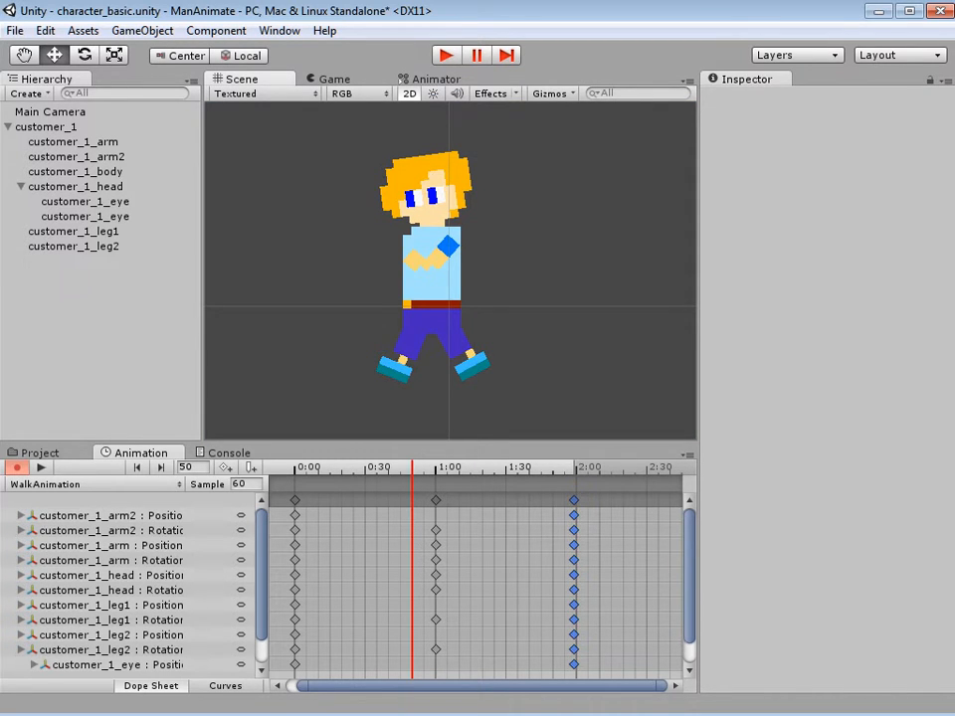
pyautogui.scroll(-10, 449, 271)
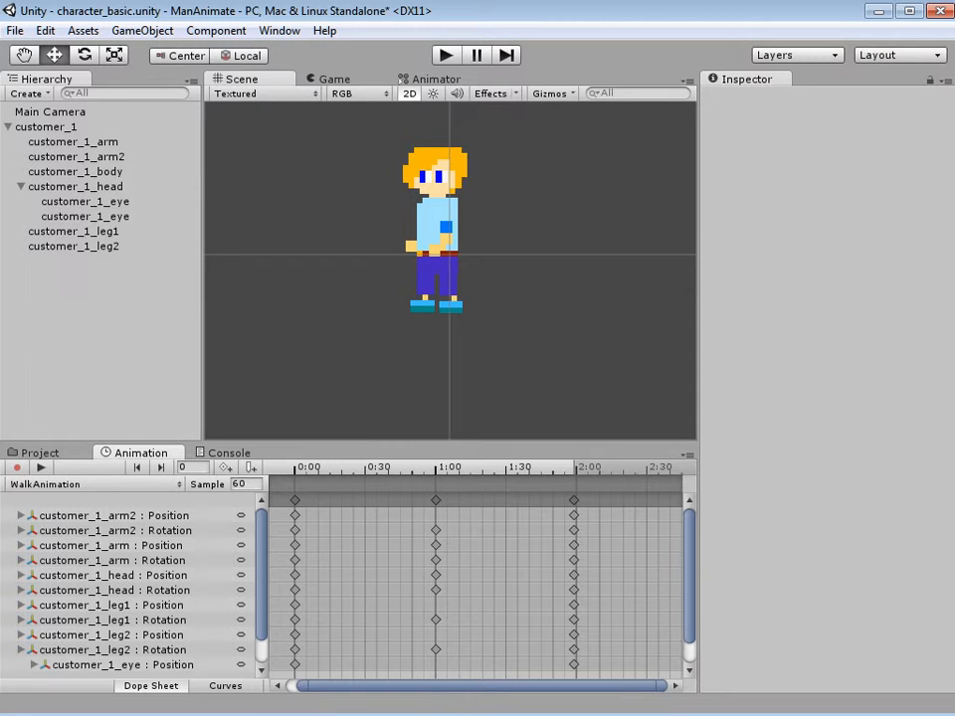
# - Rewind WalkAnimation to frame 0, run the scene to watch the character's animation, and stop playback
pyautogui.click(16, 466)
pyautogui.moveTo(296, 467)
pyautogui.mouseDown()
pyautogui.moveTo(580, 467)
pyautogui.moveTo(294, 467)
pyautogui.mouseUp()
pyautogui.hotkey('ctrl', 'p')
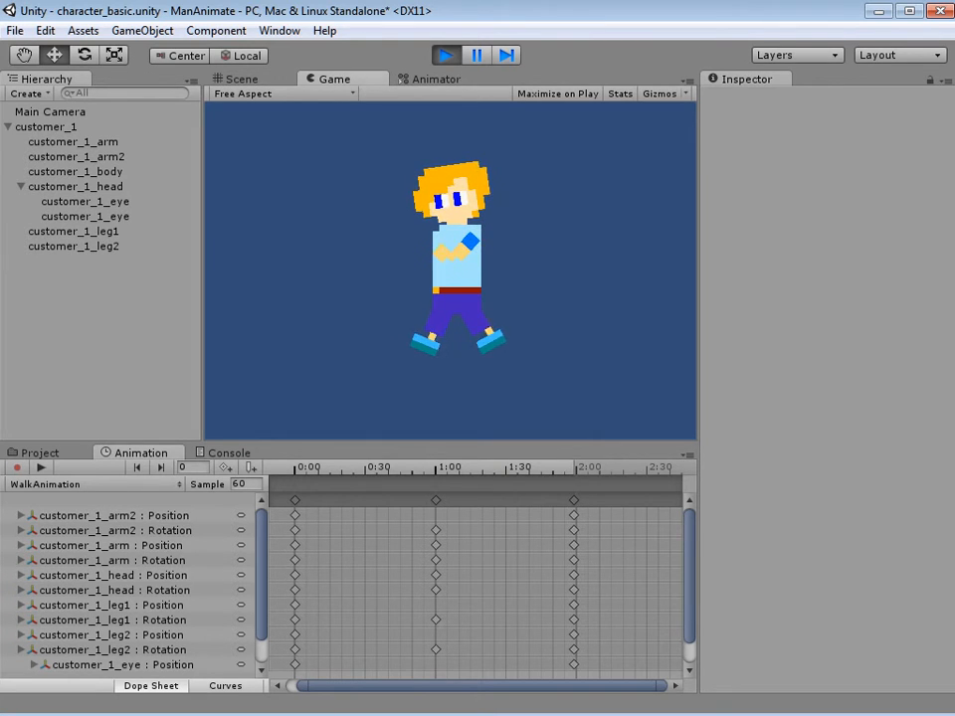
pyautogui.hotkey('ctrl', 'p')
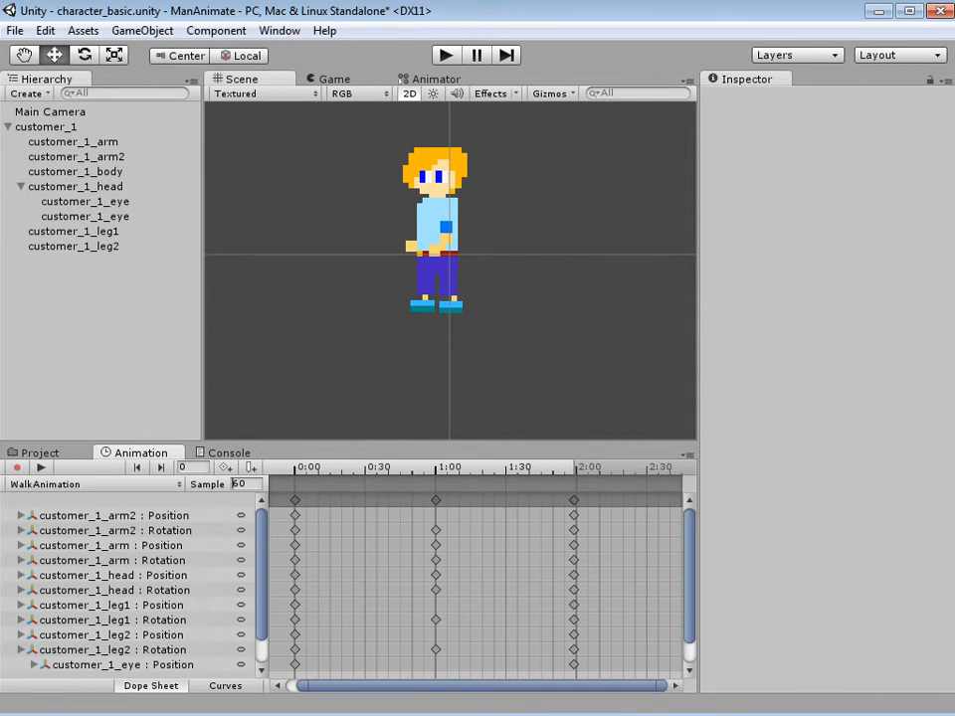
# - Set the WalkAnimation sample rate to 90 and run the scene with the faster animation
pyautogui.moveTo(232, 483); pyautogui.dragTo(239, 483)
pyautogui.write('9')
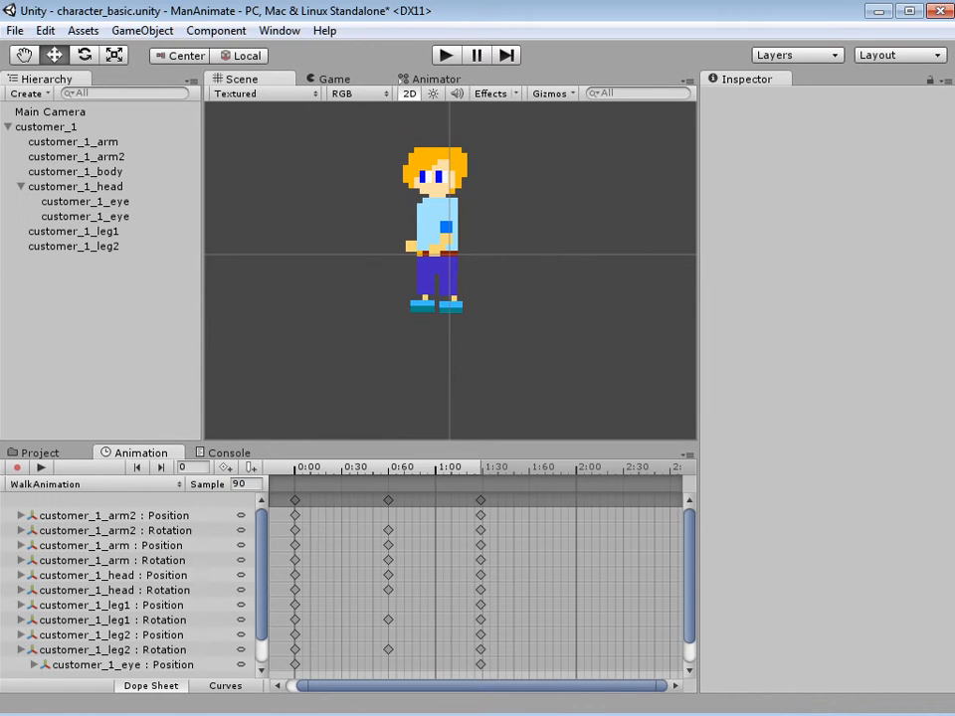
pyautogui.hotkey('ctrl', 'p')
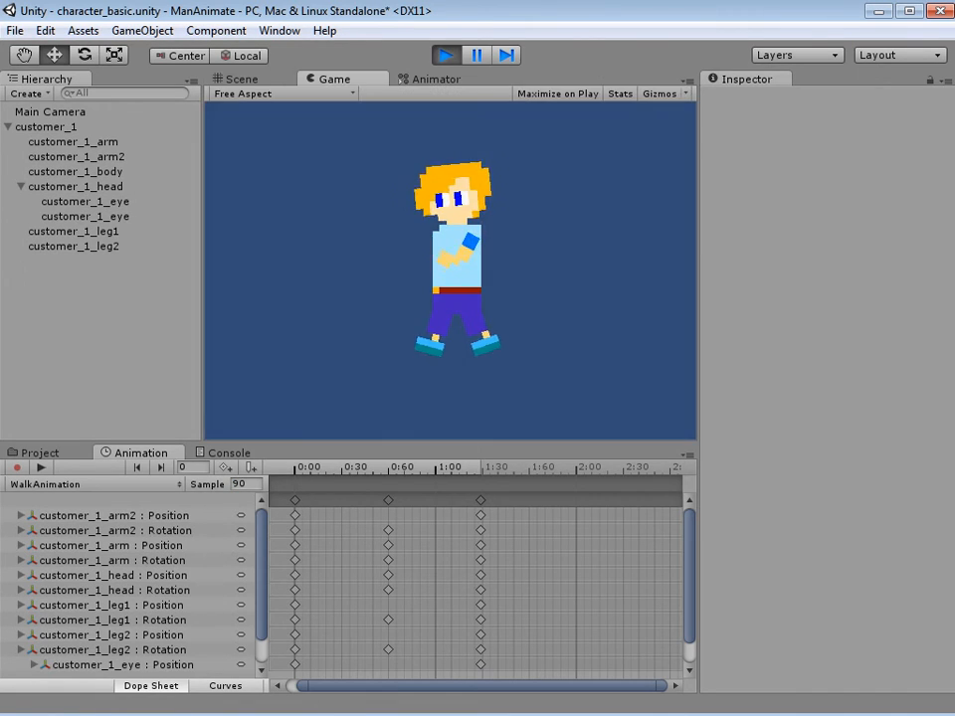